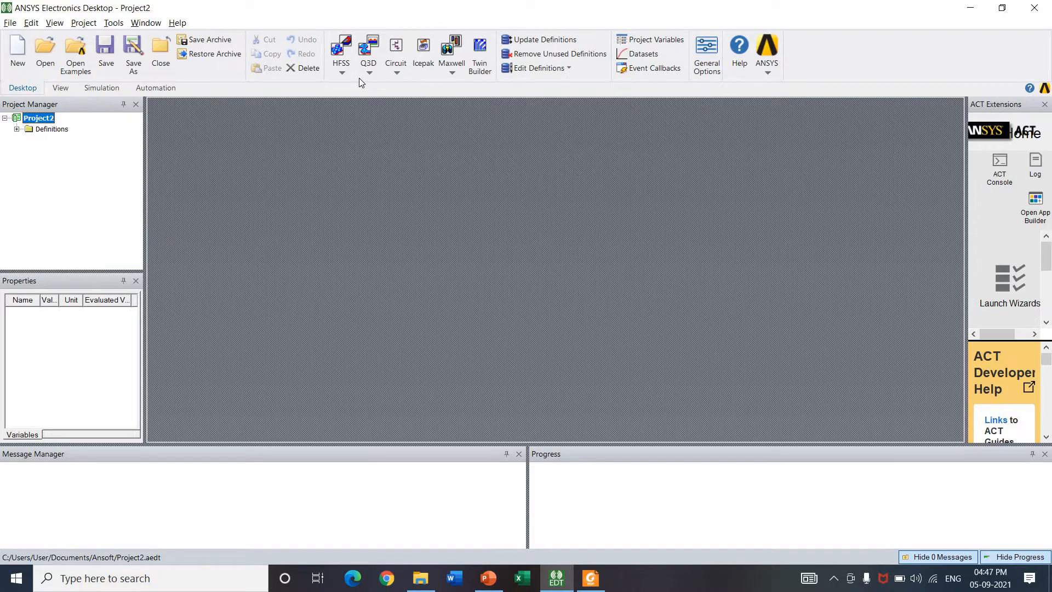
Step: Insert an HFSS design and draw a rectangle about 1.6 by 2.2 mm on the XY plane, starting at the origin
{"action": "left_click", "coordinate": [339, 51]}
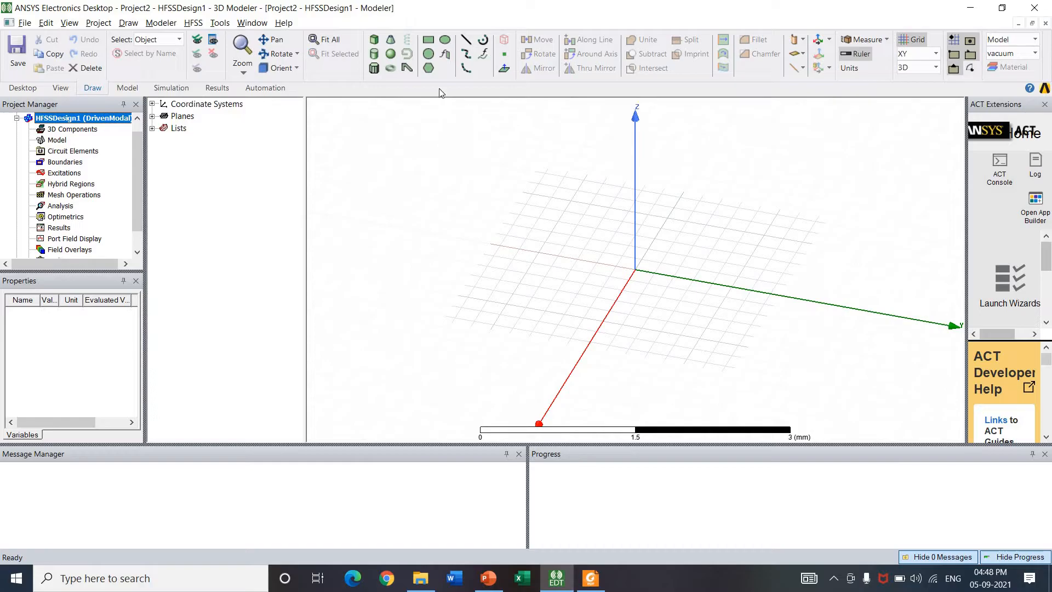
{"action": "left_click", "coordinate": [428, 39]}
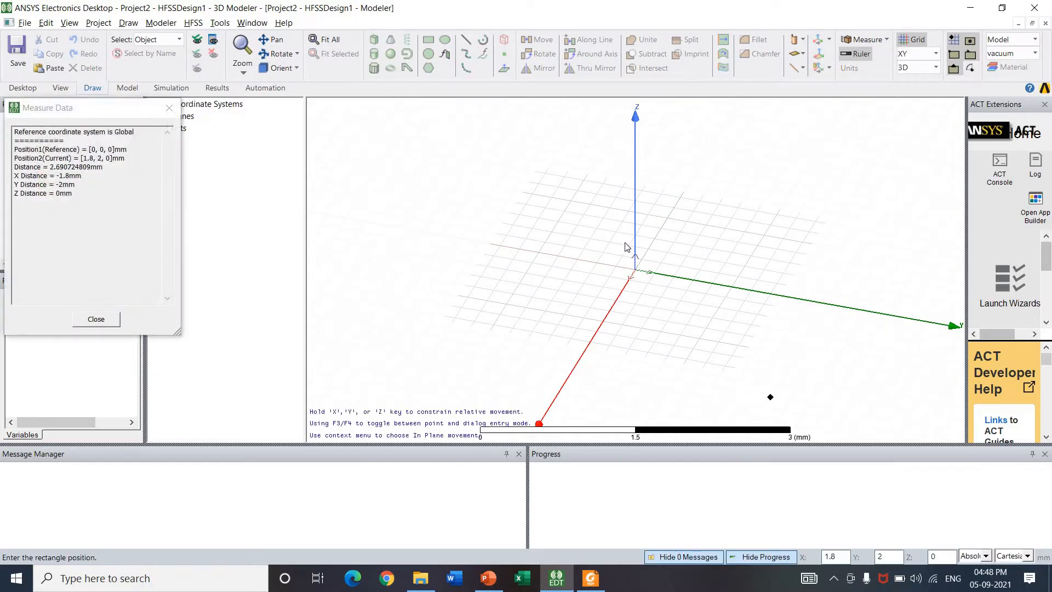
{"action": "left_click", "coordinate": [635, 270]}
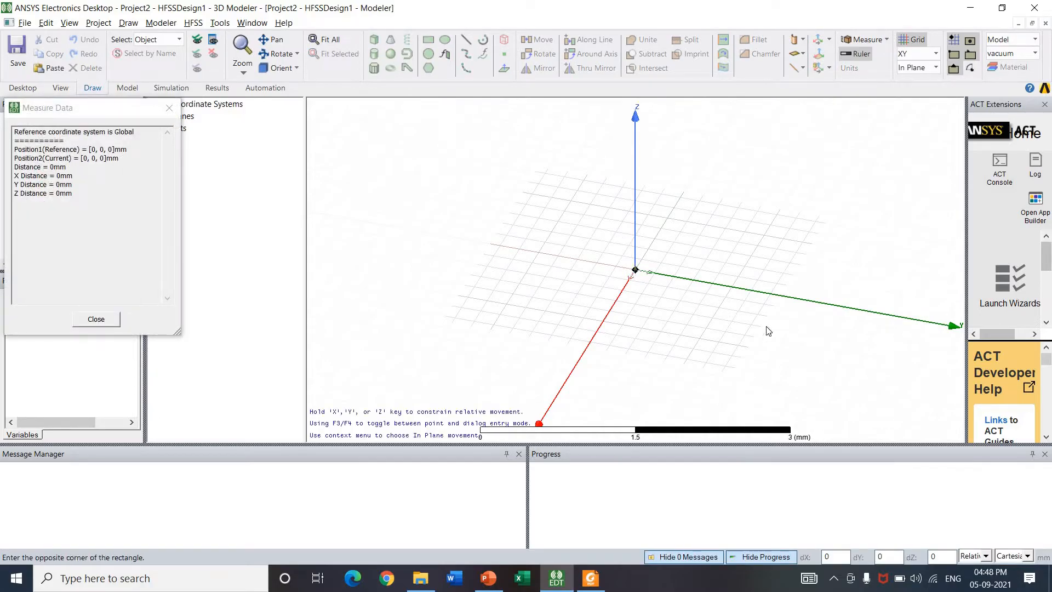
{"action": "left_click", "coordinate": [797, 391]}
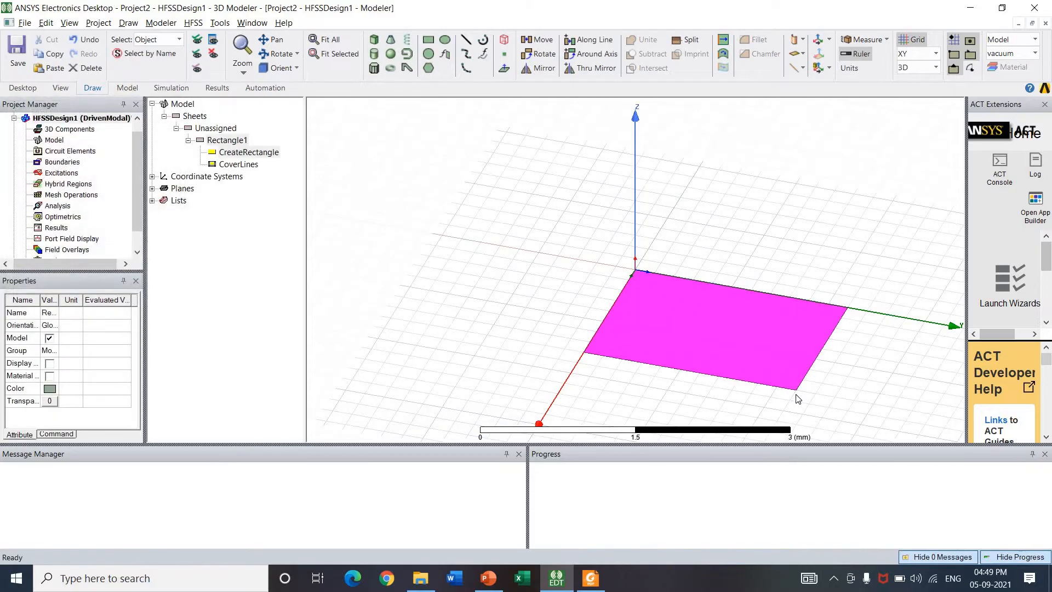
Step: Rename the rectangle as Ground in its attributes
{"action": "double_click", "coordinate": [235, 141]}
{"action": "left_click", "coordinate": [406, 226]}
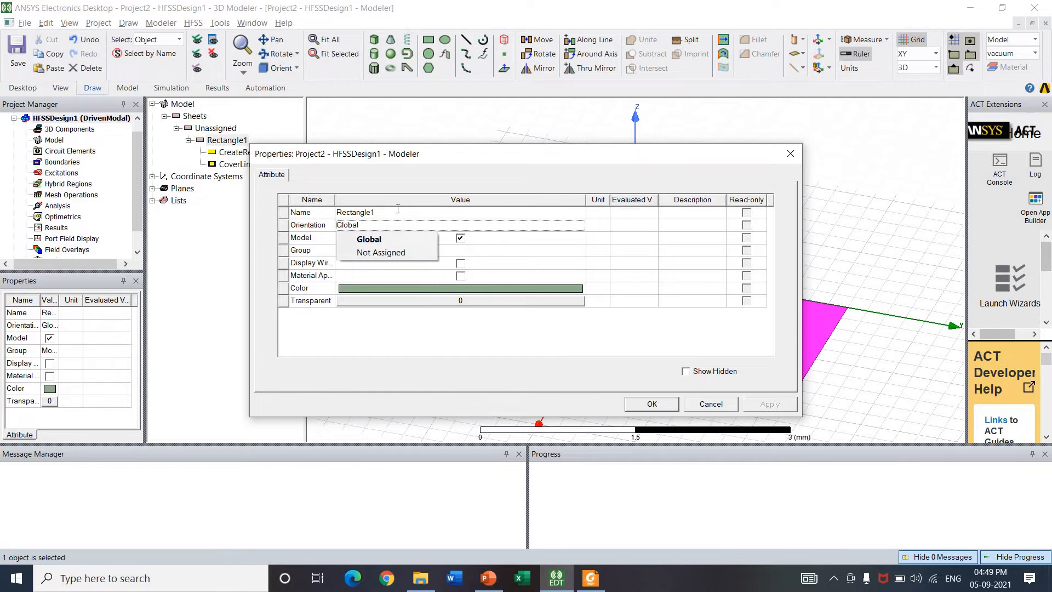
{"action": "left_click", "coordinate": [397, 212]}
{"action": "type", "text": "G"}
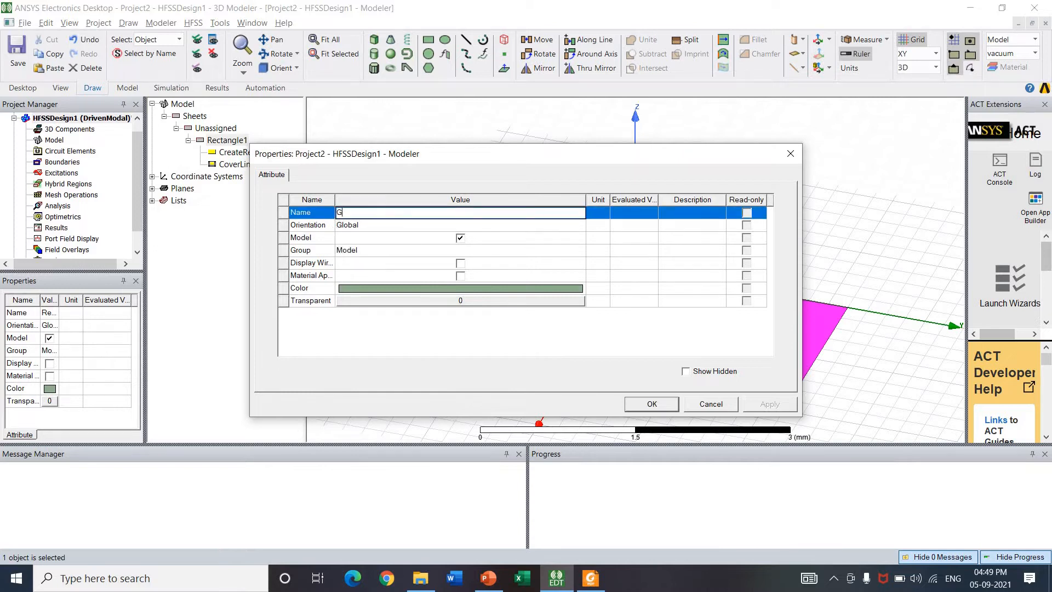
{"action": "type", "text": "round"}
Step: Set the Ground rectangle's transparency to 0.9, keep its default colour and apply the attributes
{"action": "left_click", "coordinate": [535, 302]}
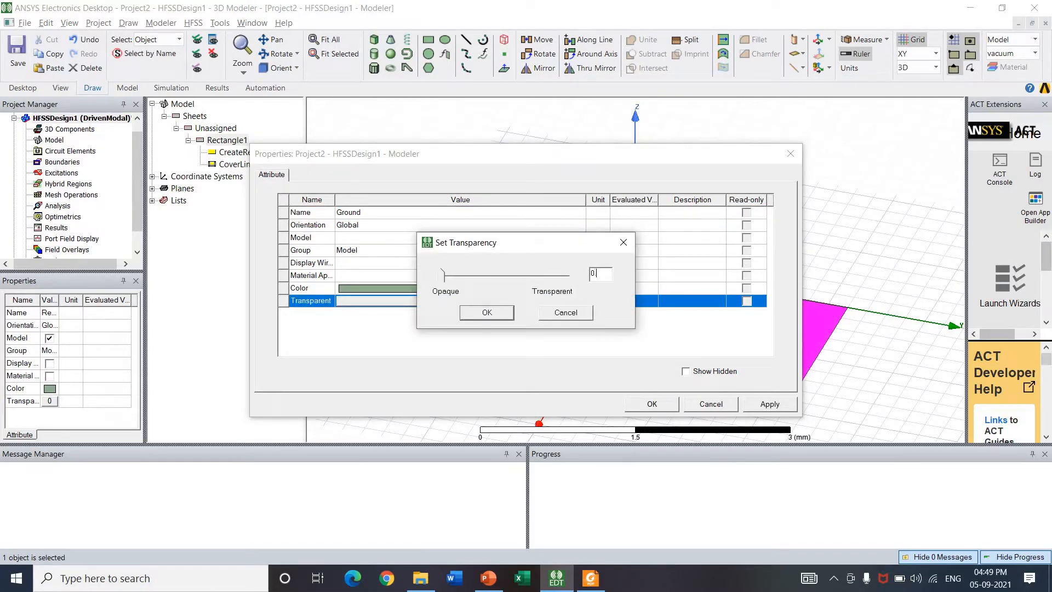
{"action": "type", "text": ".9"}
{"action": "key", "text": "Return"}
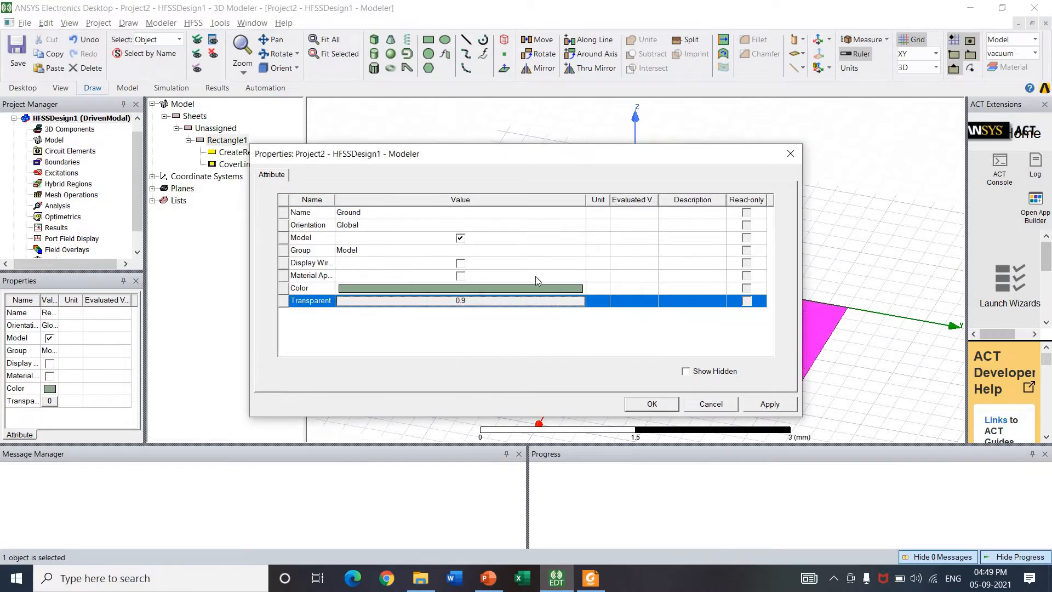
{"action": "left_click", "coordinate": [531, 288]}
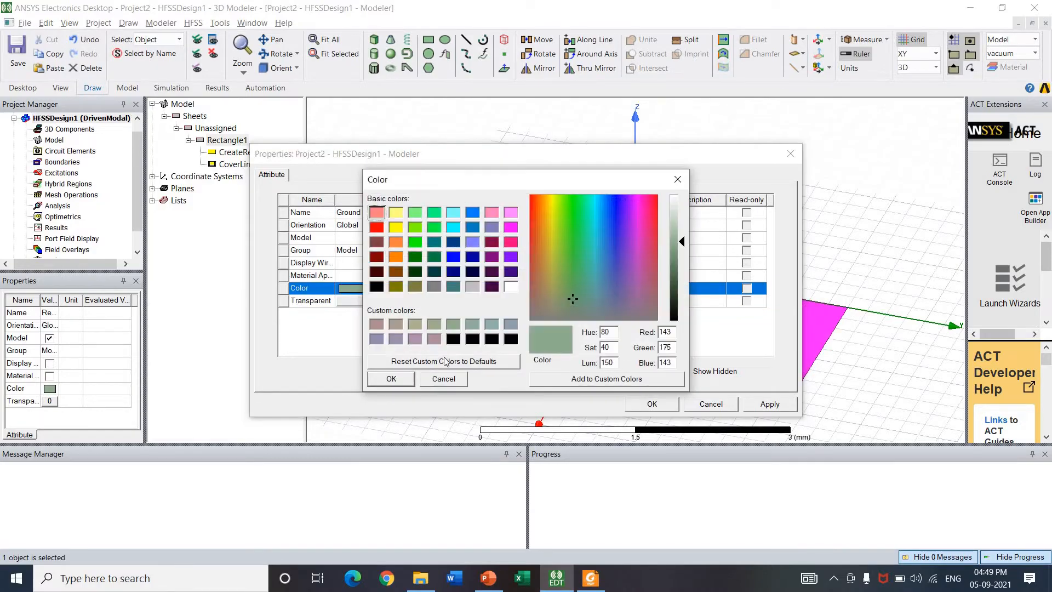
{"action": "left_click", "coordinate": [389, 383]}
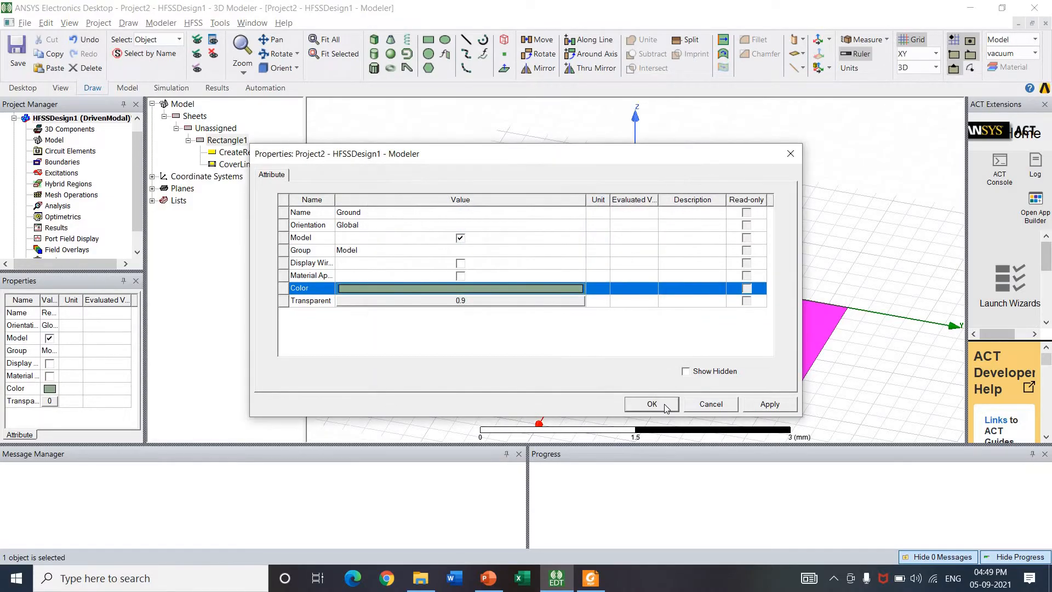
{"action": "left_click", "coordinate": [652, 404]}
{"action": "left_click", "coordinate": [538, 275]}
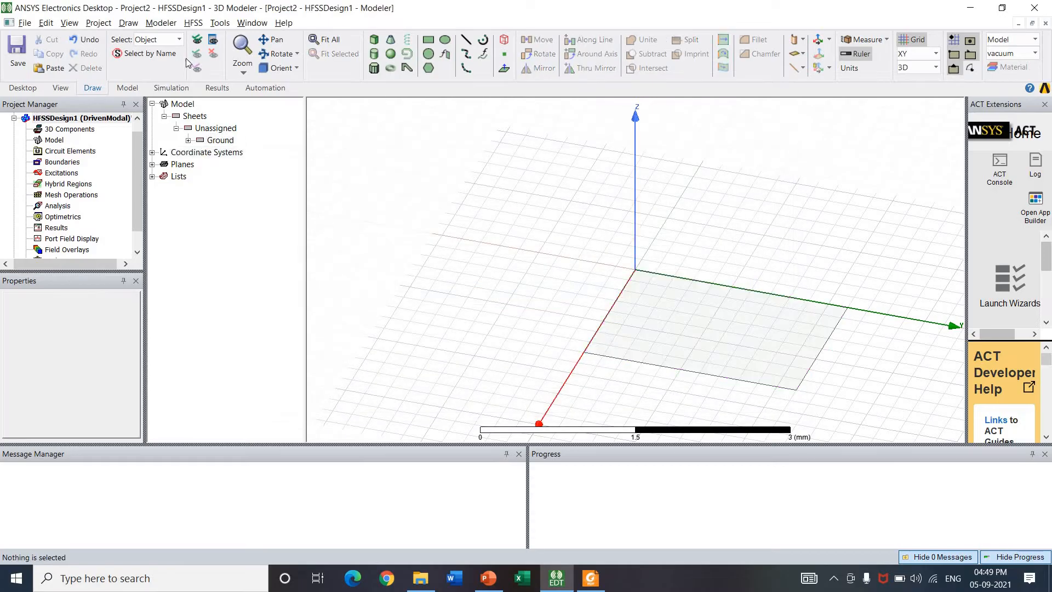
Step: Set the Ground rectangle's XSize and YSize to 70 mm each, keeping its position at 0,0,0
{"action": "left_click", "coordinate": [188, 141]}
{"action": "double_click", "coordinate": [236, 153]}
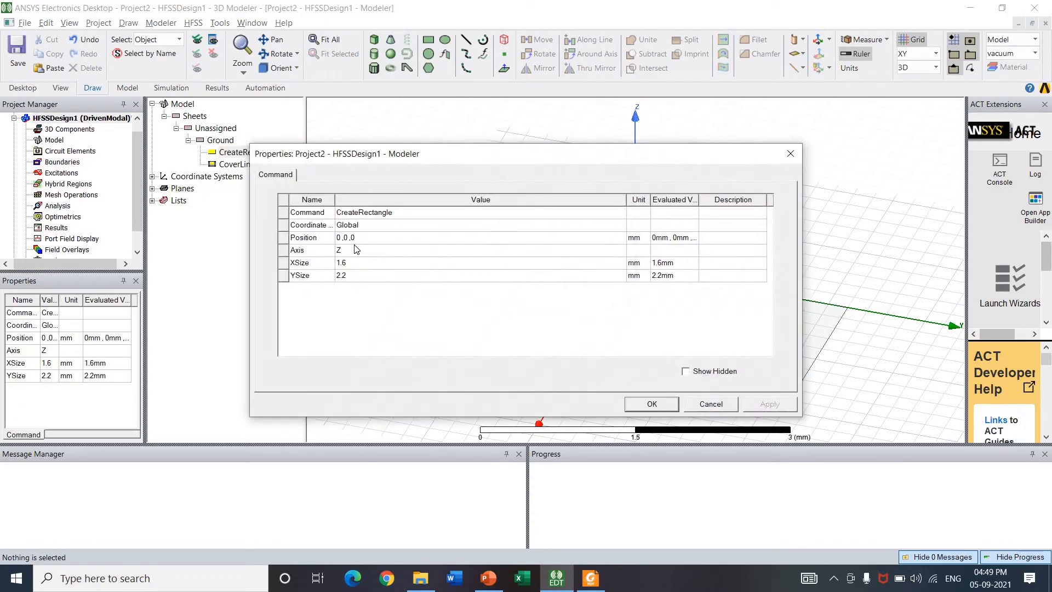
{"action": "key", "text": "Tab"}
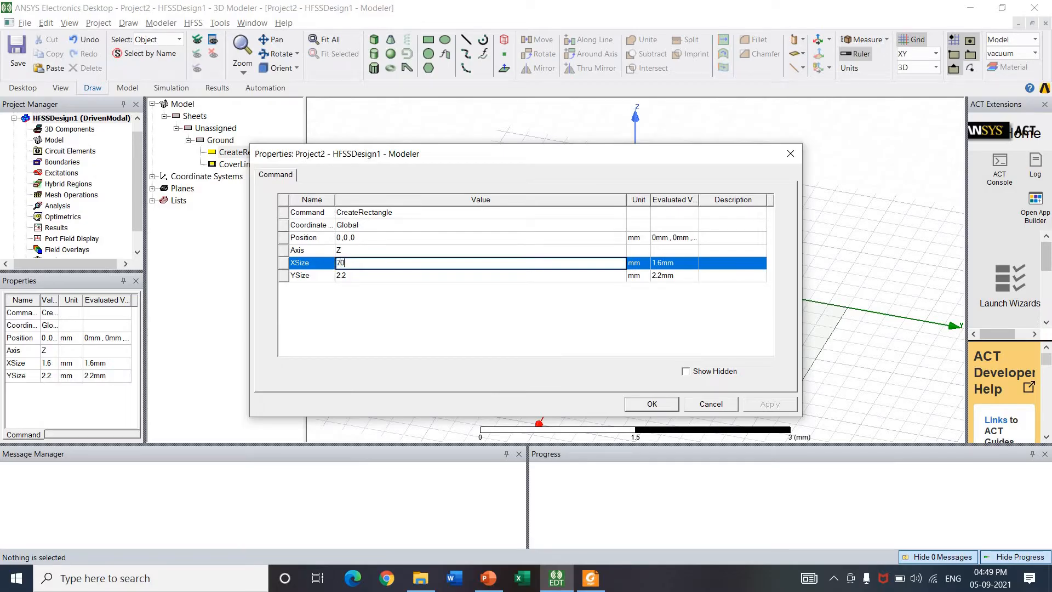
{"action": "key", "text": "Tab"}
{"action": "type", "text": "7"}
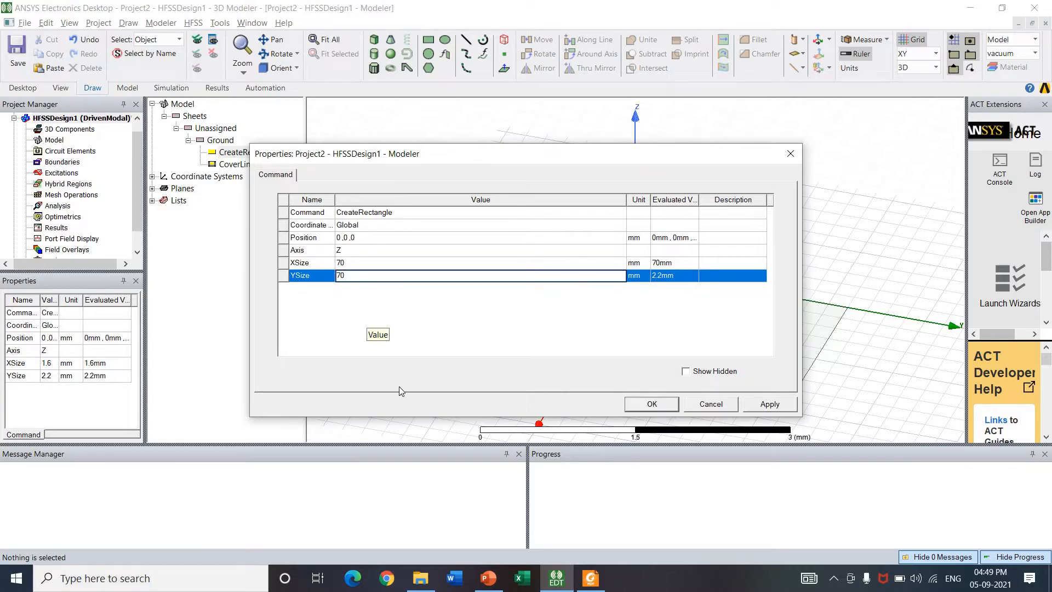
{"action": "left_click", "coordinate": [785, 403]}
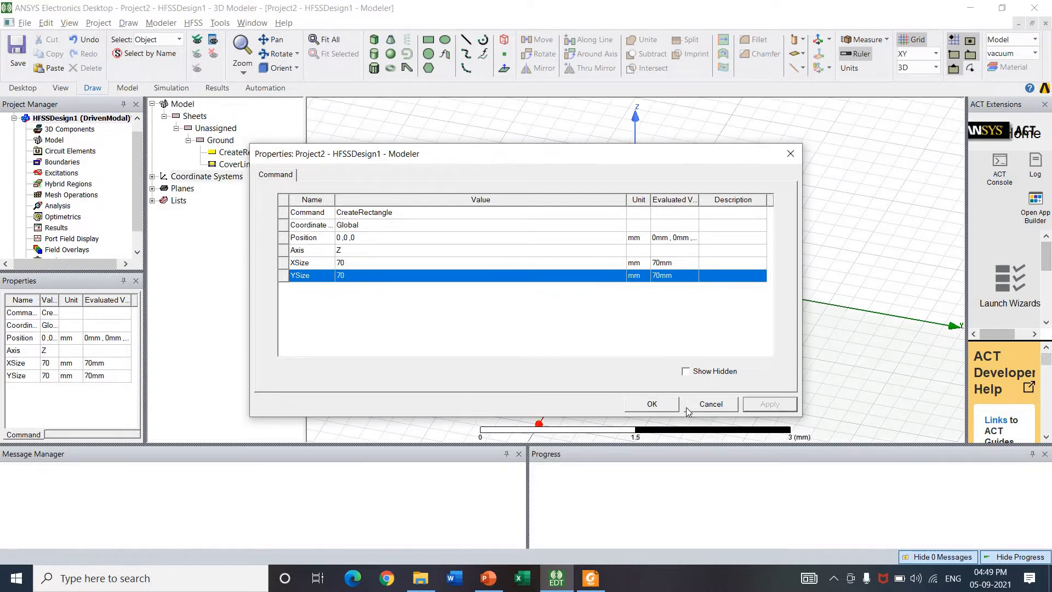
{"action": "left_click", "coordinate": [660, 407]}
{"action": "left_click", "coordinate": [496, 269]}
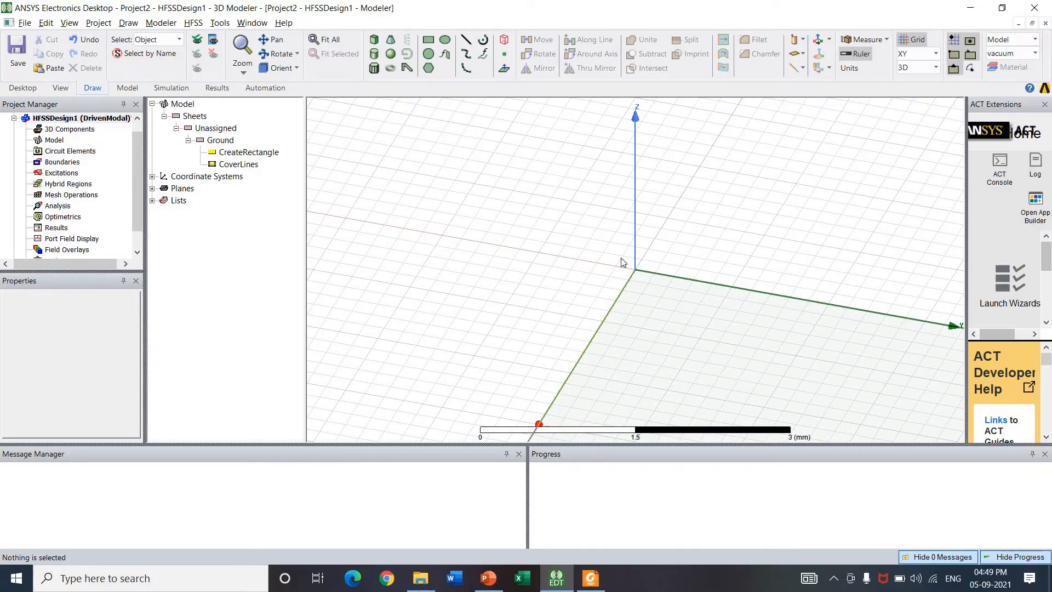
{"action": "left_click", "coordinate": [324, 40]}
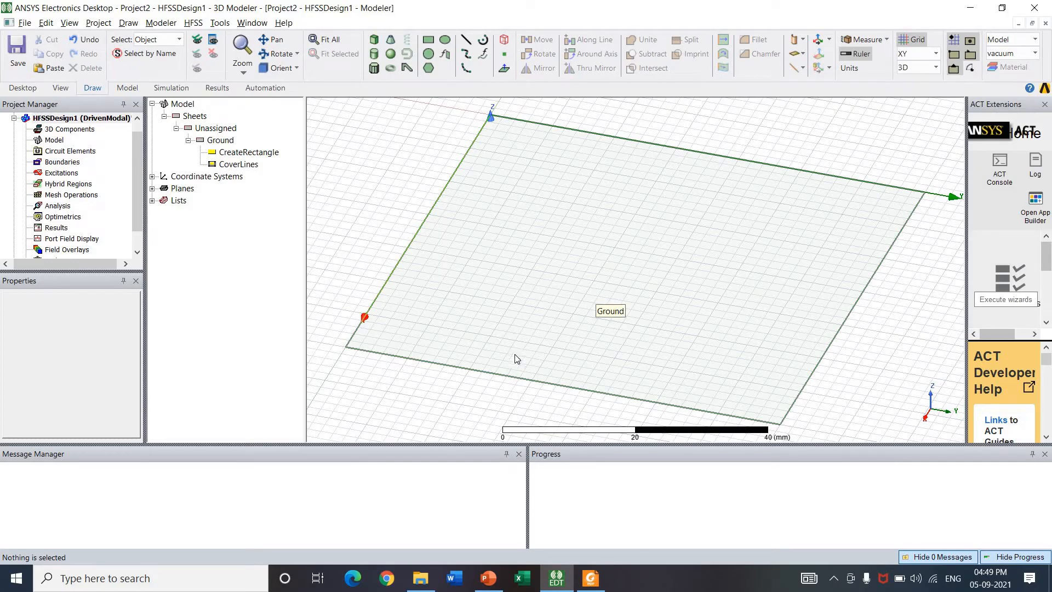
{"action": "left_click_drag", "start_coordinate": [504, 296], "coordinate": [584, 327], "text": "alt"}
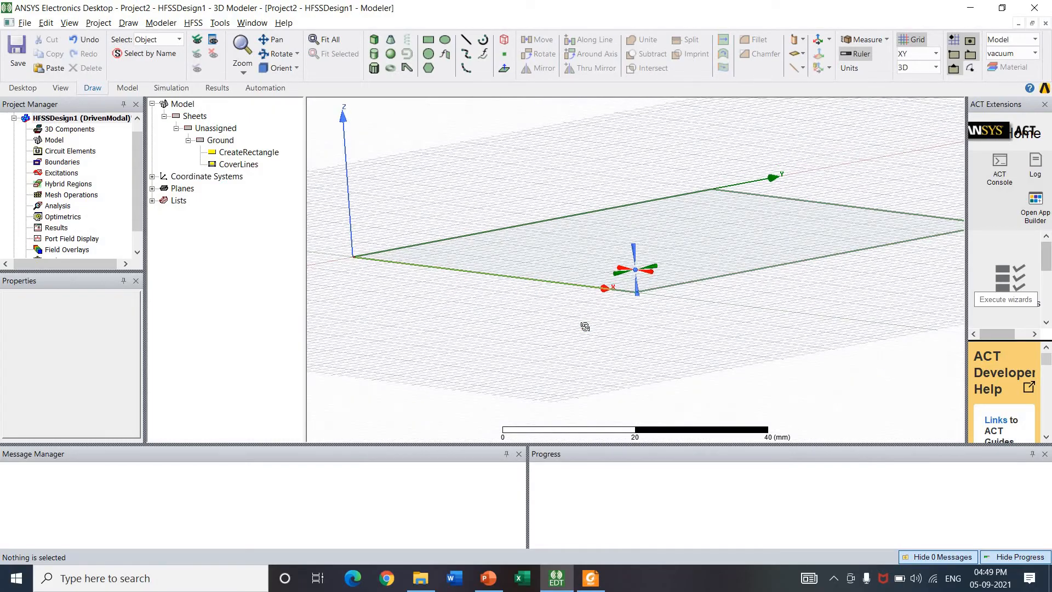
{"action": "left_click", "coordinate": [327, 44]}
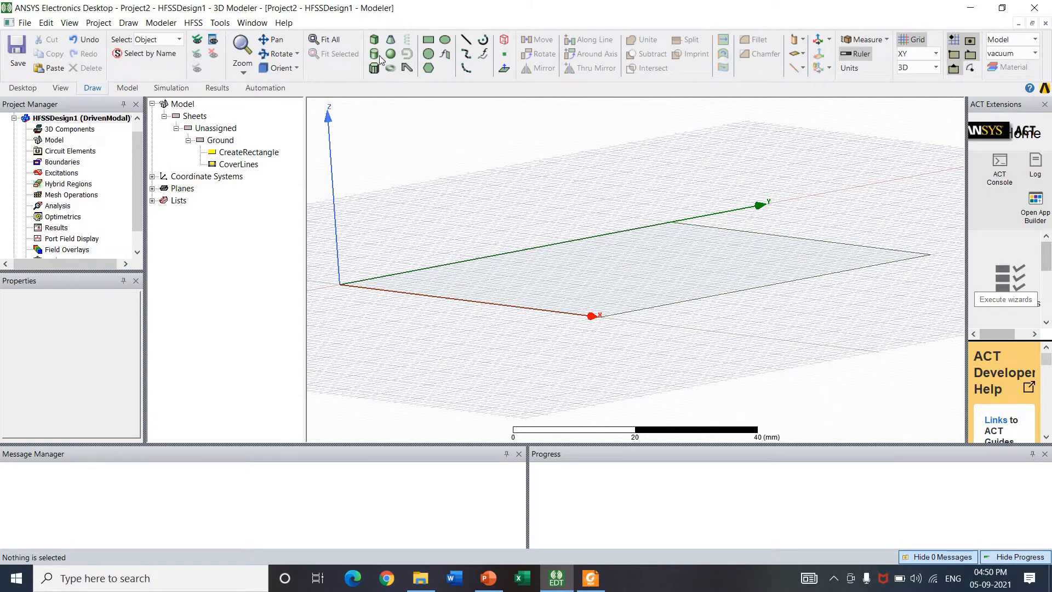
{"action": "left_click", "coordinate": [373, 39]}
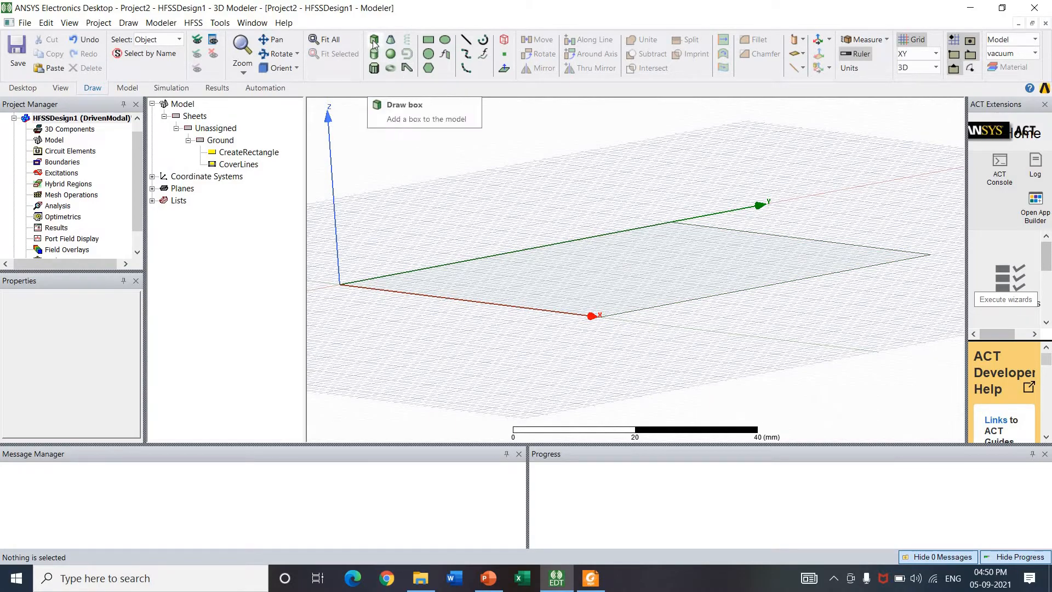
{"action": "left_click", "coordinate": [373, 42]}
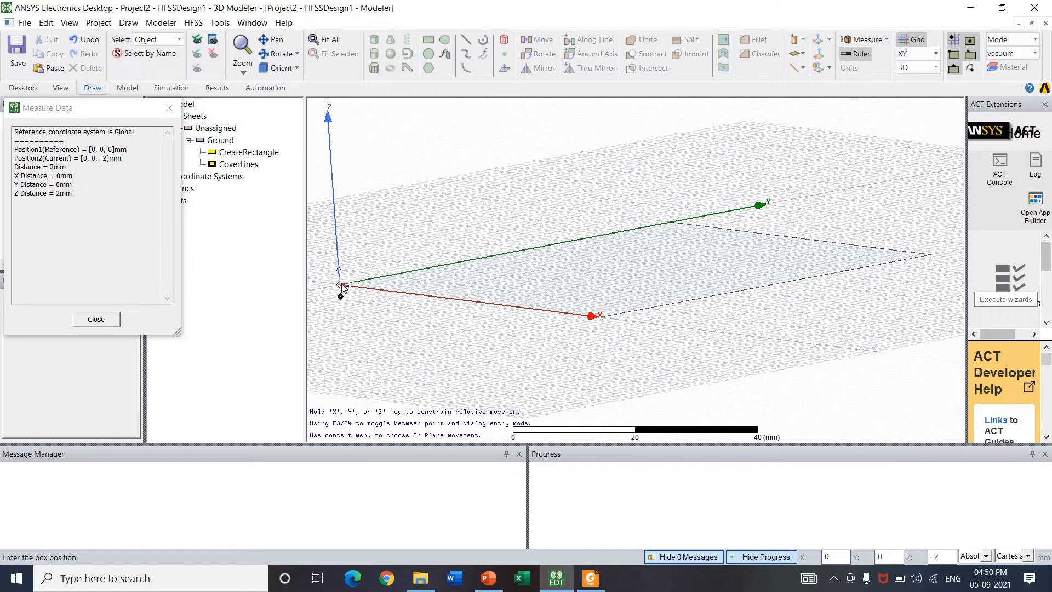
{"action": "left_click", "coordinate": [405, 282]}
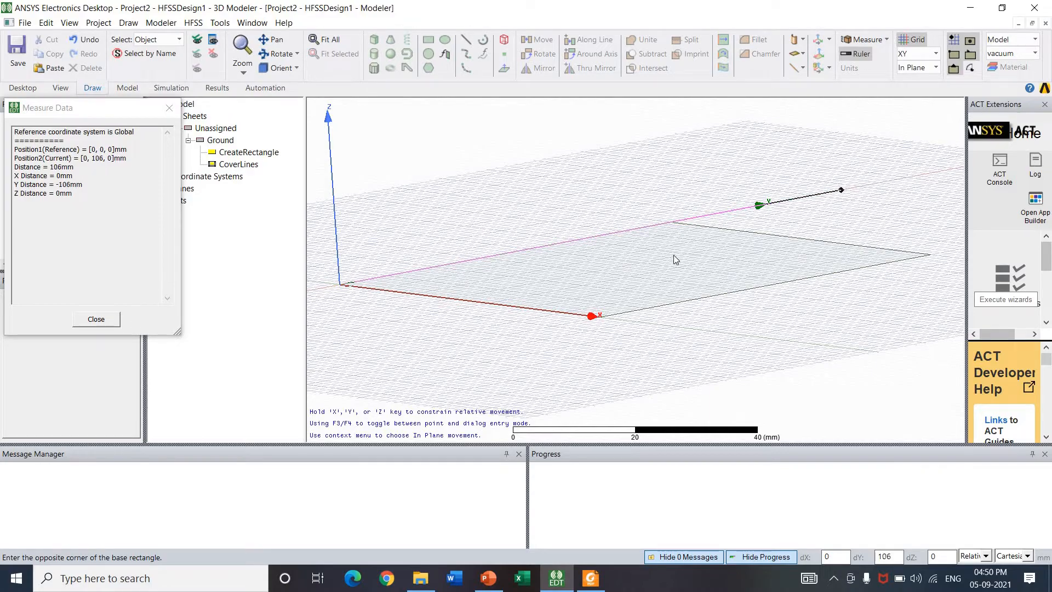
{"action": "left_click", "coordinate": [756, 294]}
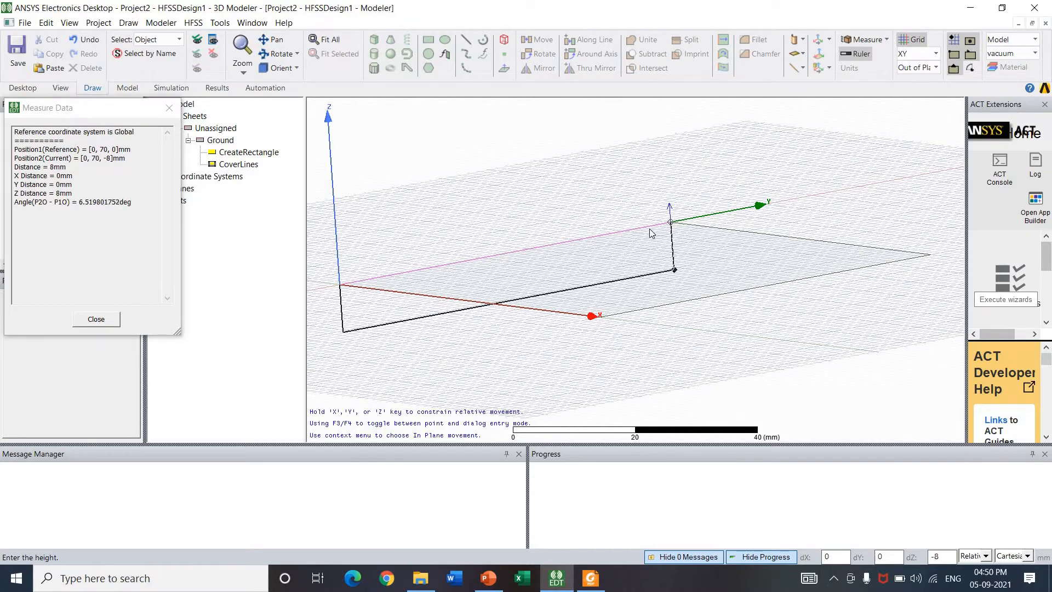
{"action": "left_click", "coordinate": [678, 245]}
{"action": "left_click", "coordinate": [625, 318]}
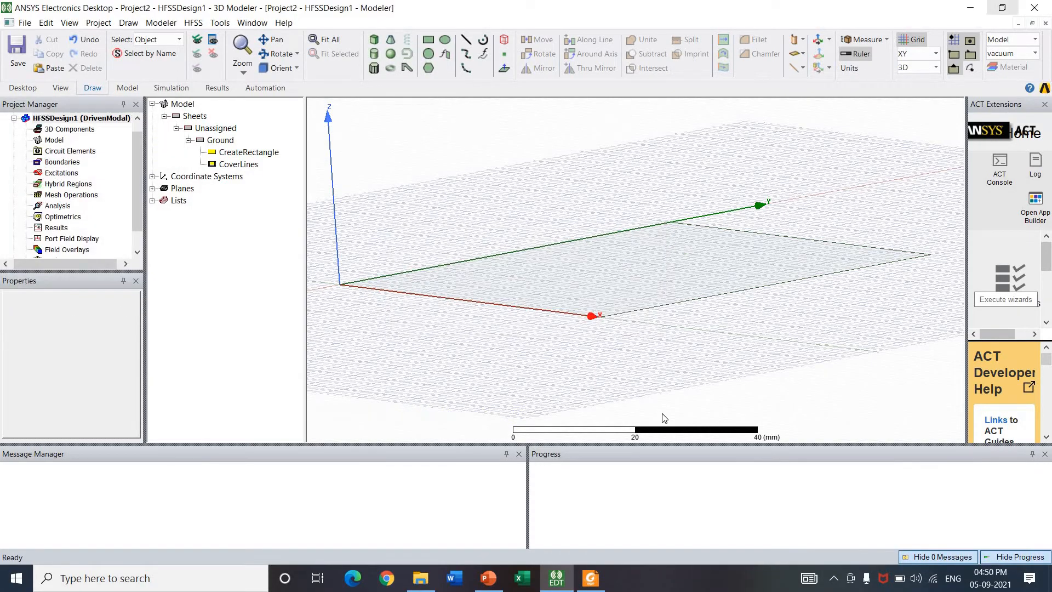
Step: Draw a box rising from the Ground sheet, with its base spanning from the origin to the sheet's opposite corner
{"action": "left_click_drag", "start_coordinate": [621, 276], "coordinate": [544, 216], "text": "alt"}
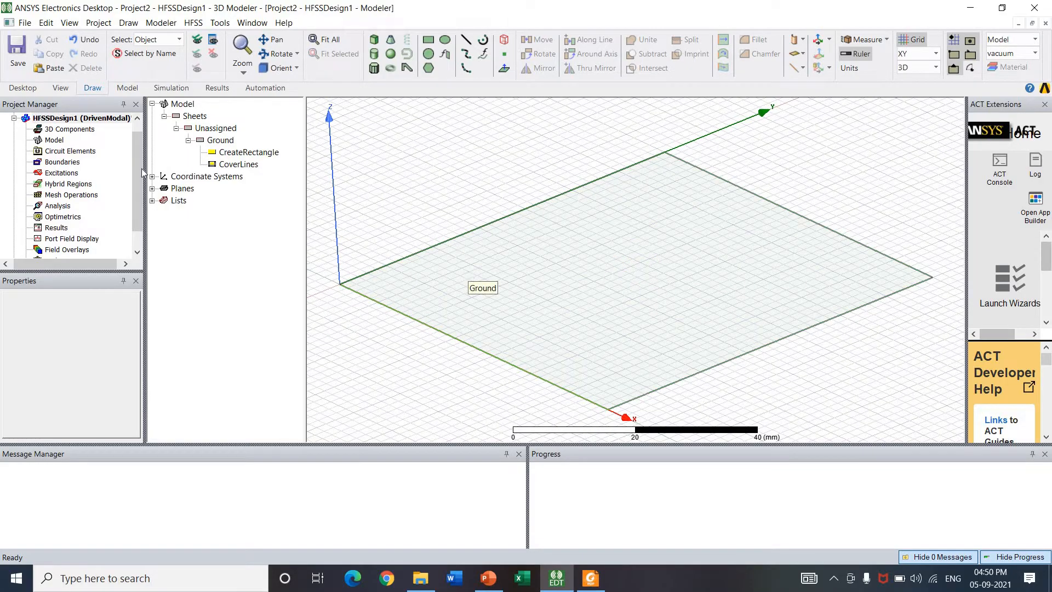
{"action": "left_click", "coordinate": [375, 39]}
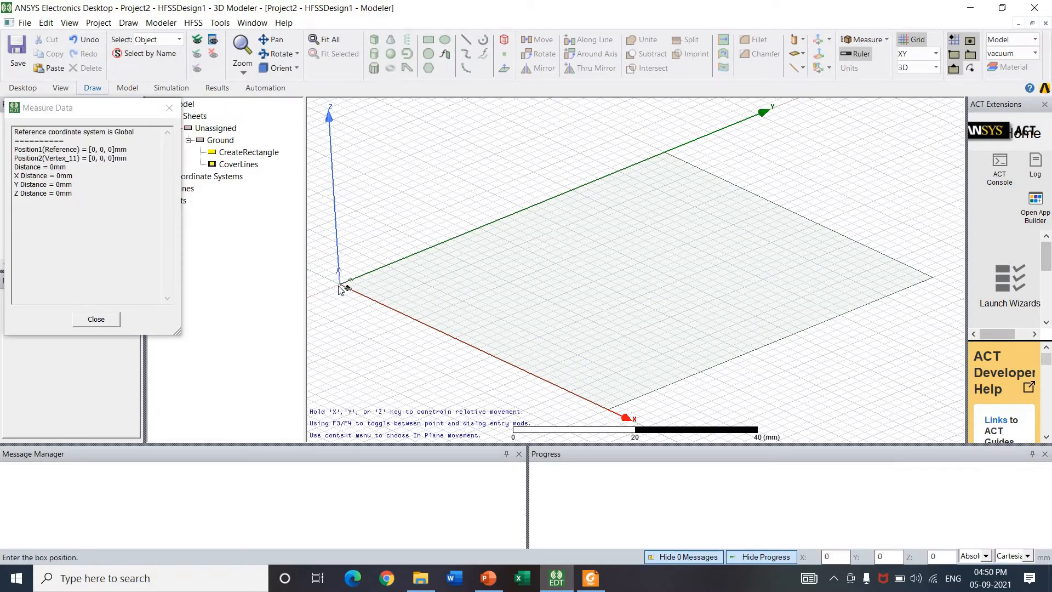
{"action": "left_click", "coordinate": [344, 287]}
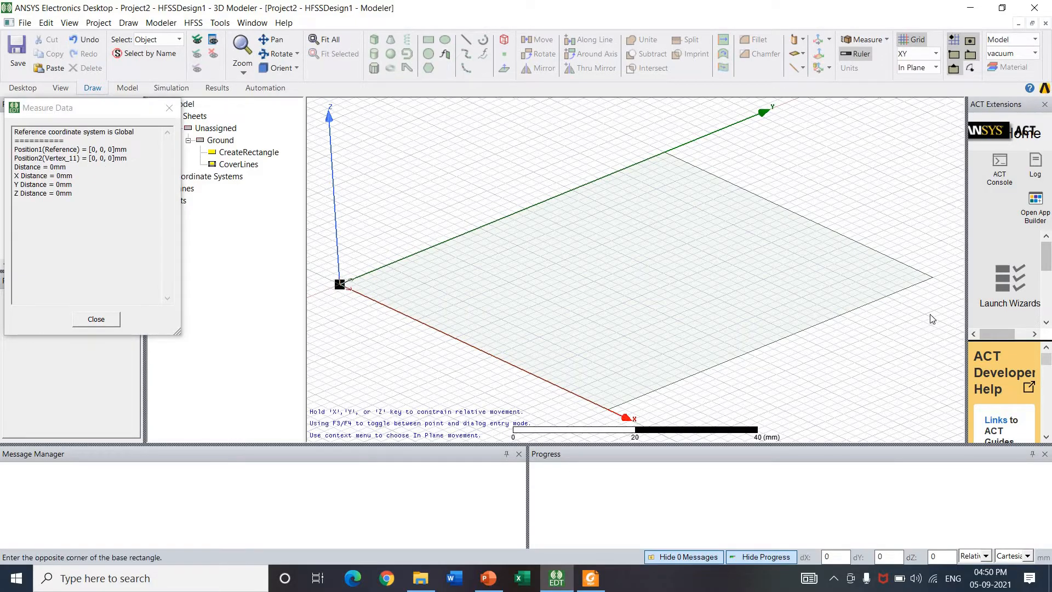
{"action": "left_click", "coordinate": [931, 280]}
{"action": "left_click", "coordinate": [952, 230]}
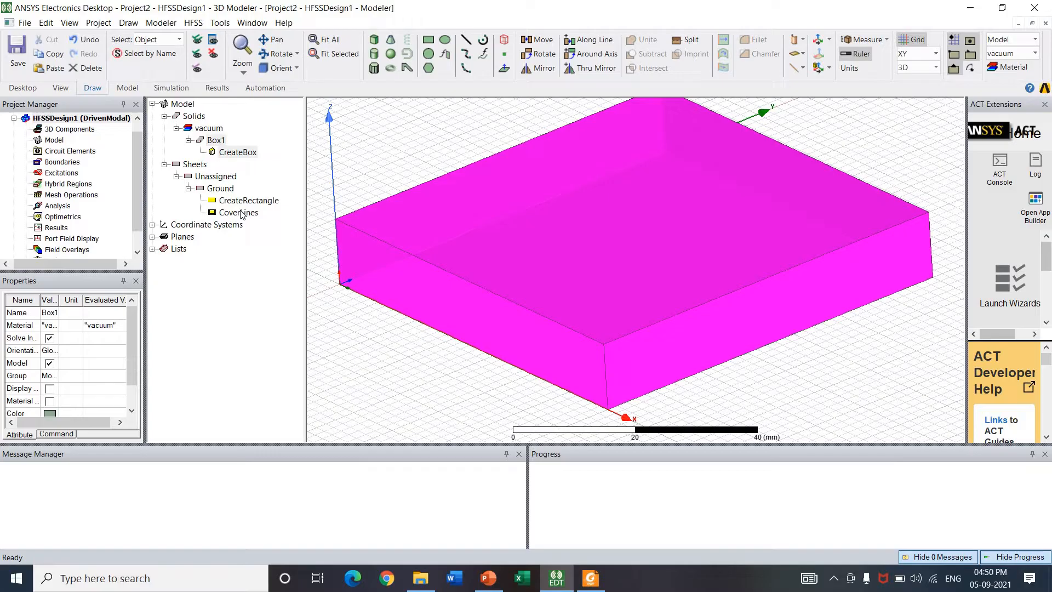
Step: Rename the new box as substrate in its attributes
{"action": "double_click", "coordinate": [203, 144]}
{"action": "left_click", "coordinate": [368, 212]}
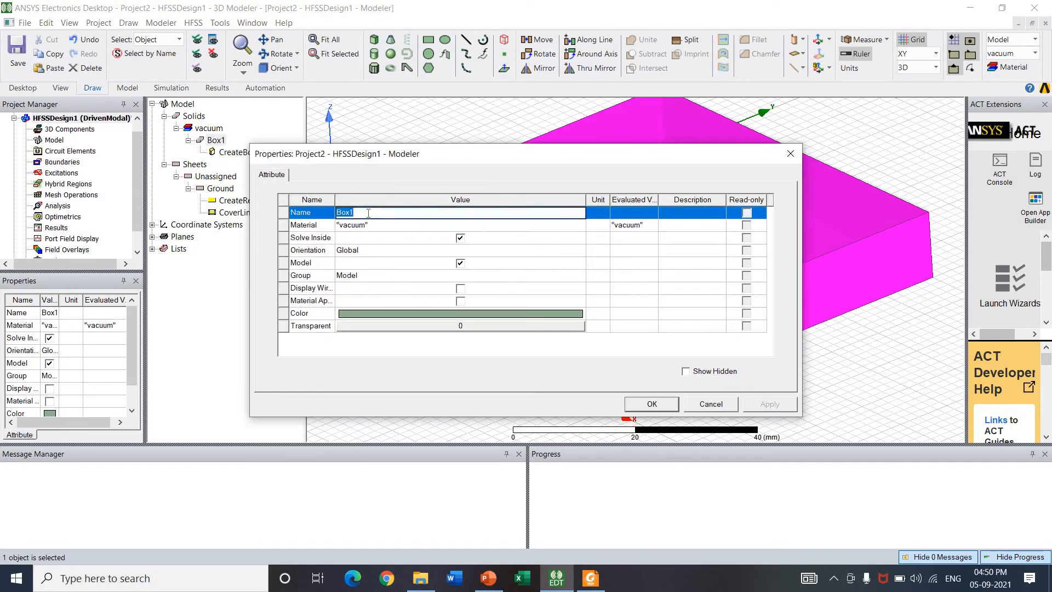
{"action": "type", "text": "substrate"}
Step: Find the material fr4 in the material library and assign FR4_epoxy to the substrate box
{"action": "left_click", "coordinate": [402, 225]}
{"action": "left_click", "coordinate": [402, 227]}
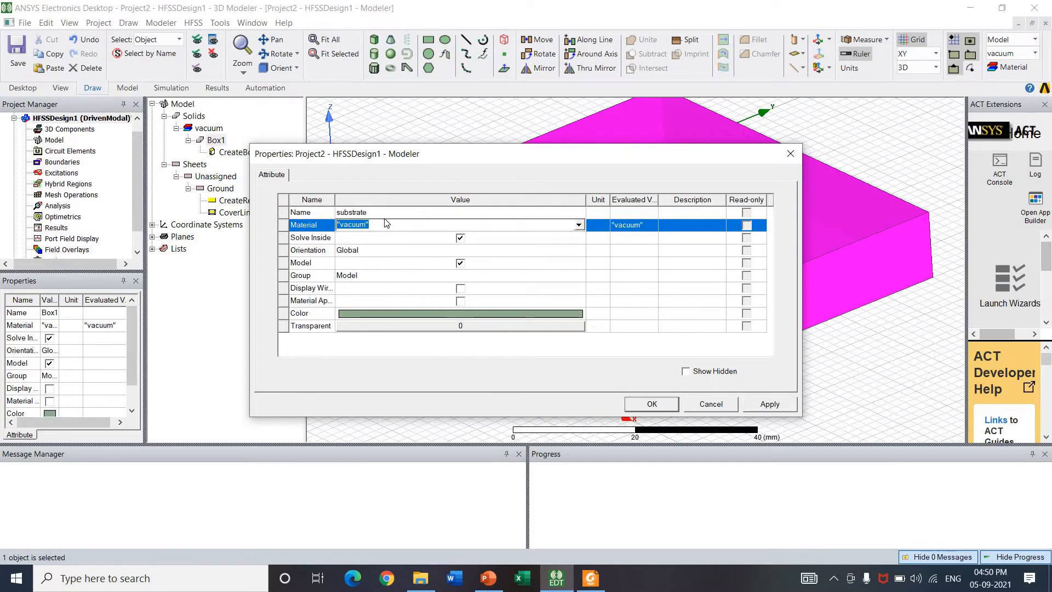
{"action": "left_click", "coordinate": [578, 226]}
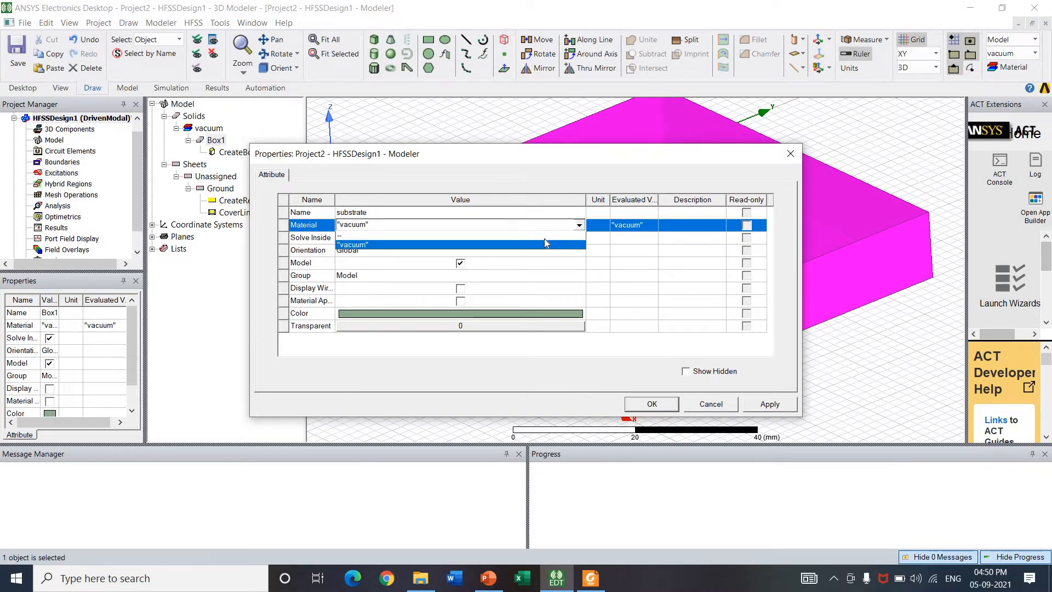
{"action": "left_click", "coordinate": [542, 237]}
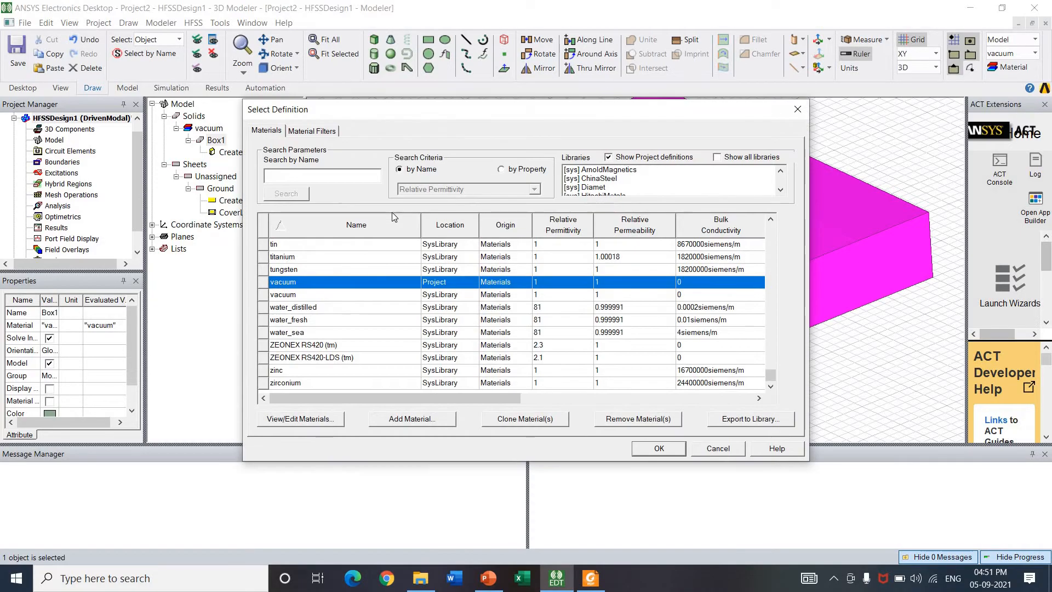
{"action": "type", "text": "fr4"}
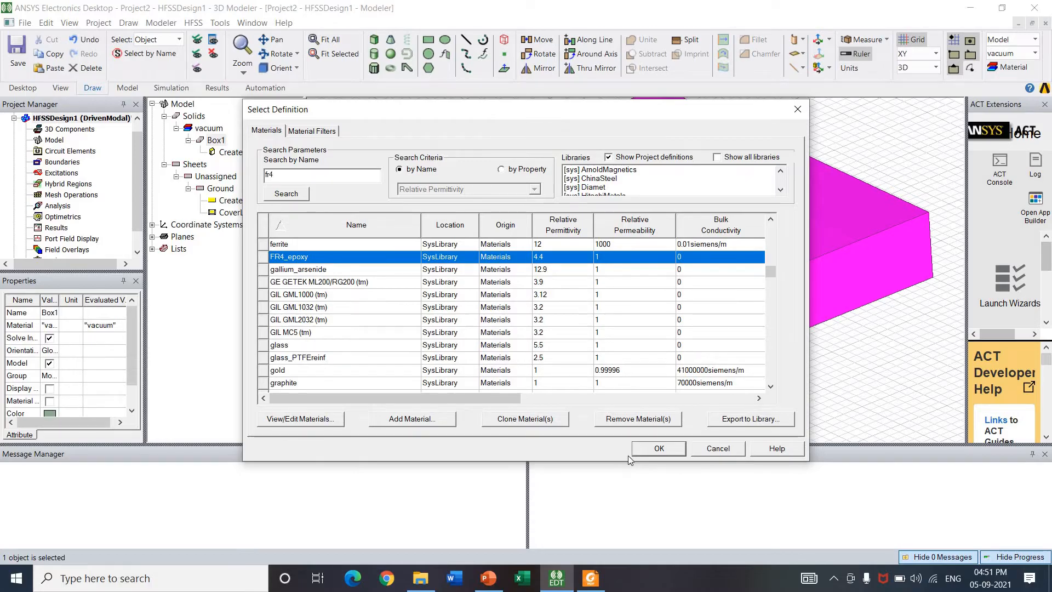
{"action": "left_click", "coordinate": [657, 448]}
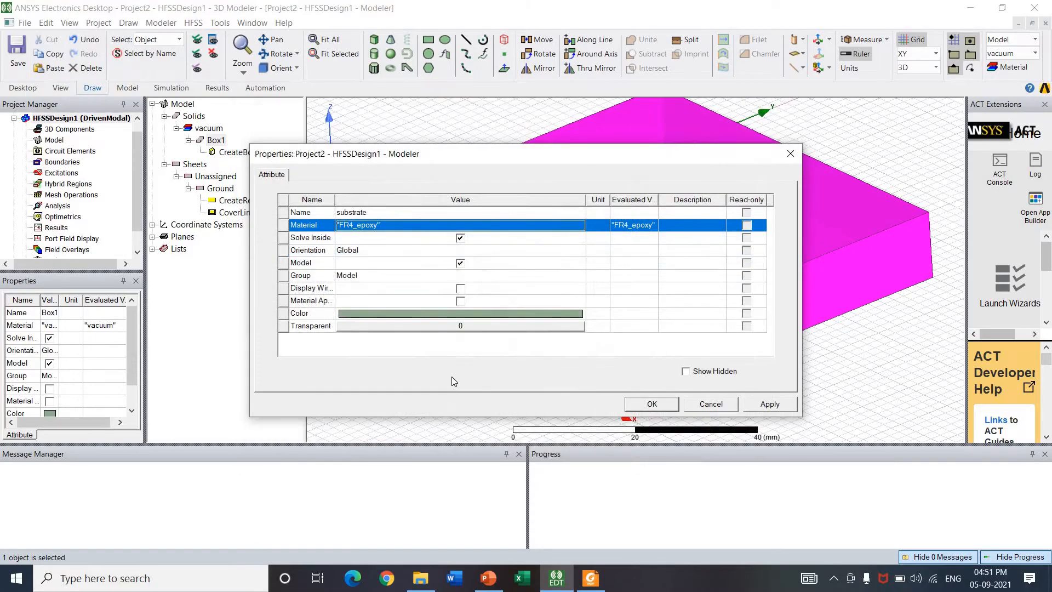
Step: Set the substrate box's transparency to 0.9 and accept its attribute changes
{"action": "left_click", "coordinate": [444, 325]}
{"action": "left_click", "coordinate": [603, 278]}
{"action": "type", "text": ".9"}
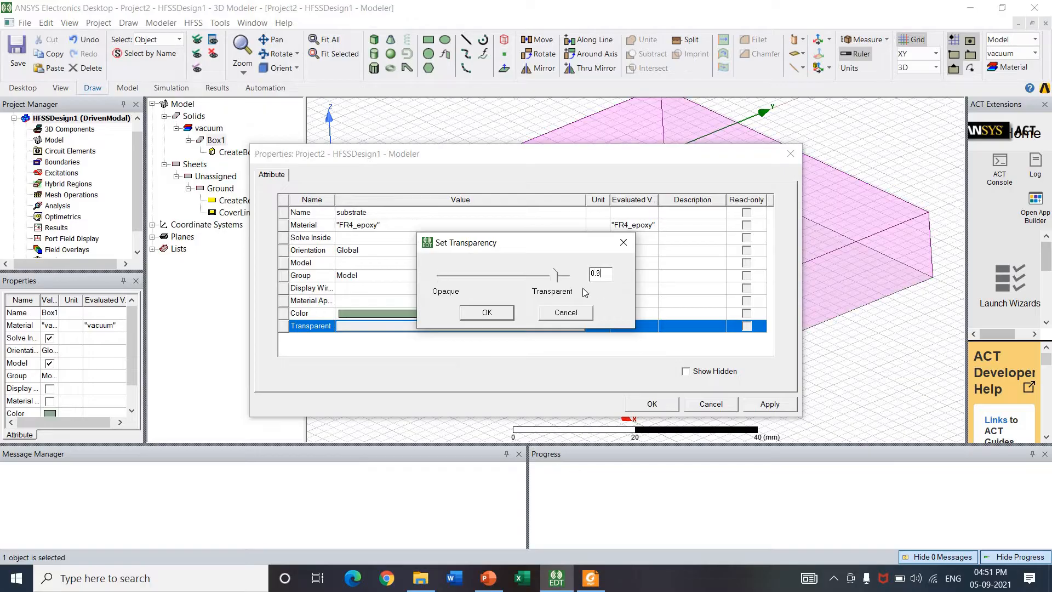
{"action": "left_click", "coordinate": [503, 314]}
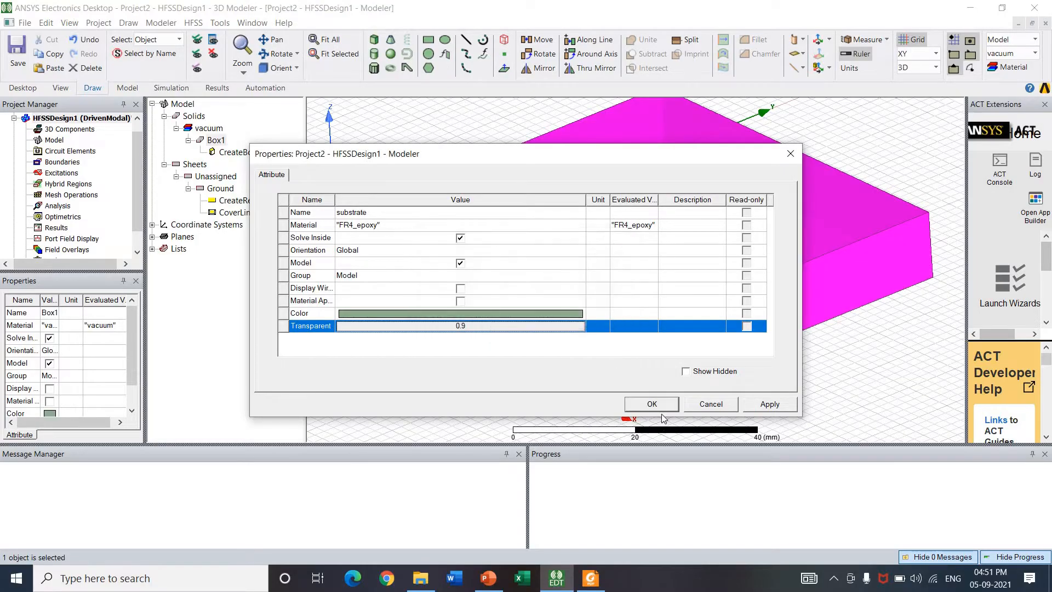
{"action": "left_click", "coordinate": [651, 404]}
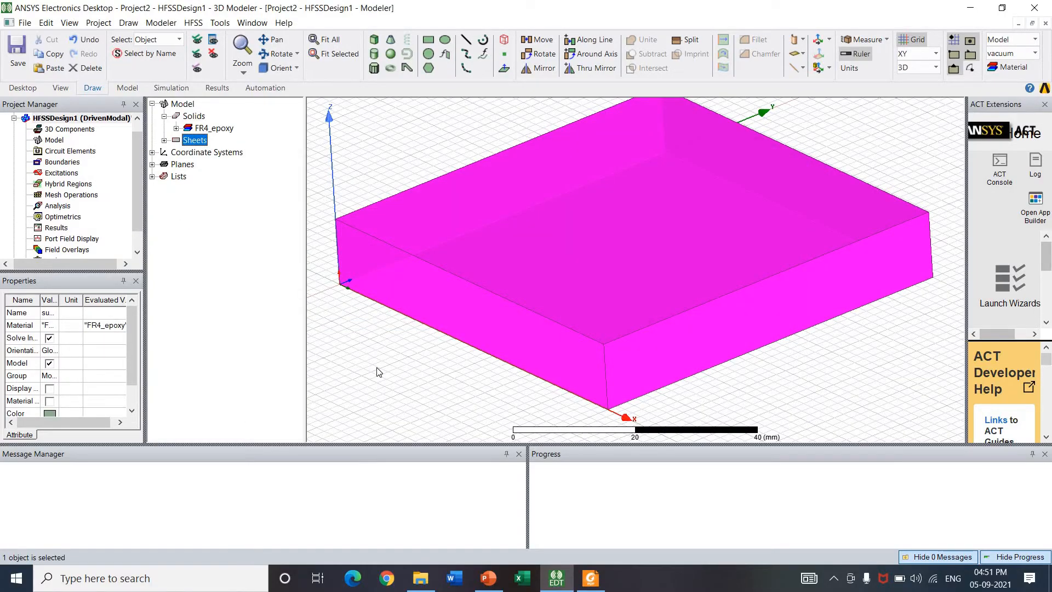
Step: Reopen the substrate's attributes, set its transparency to 0.9 again, and clear the selection
{"action": "left_click", "coordinate": [380, 370]}
{"action": "left_click", "coordinate": [176, 128]}
{"action": "double_click", "coordinate": [218, 143]}
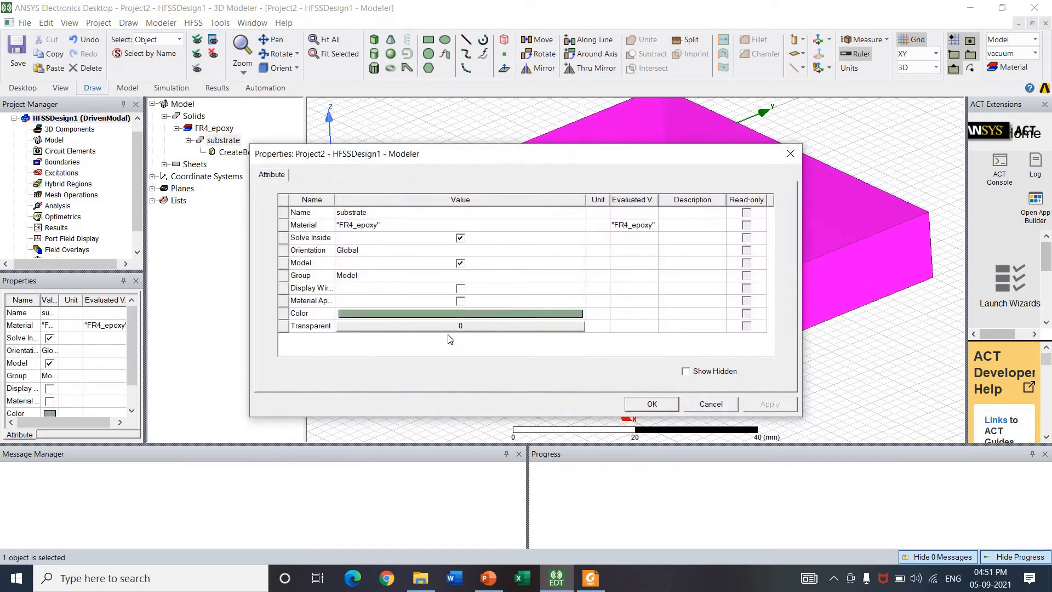
{"action": "left_click", "coordinate": [449, 327]}
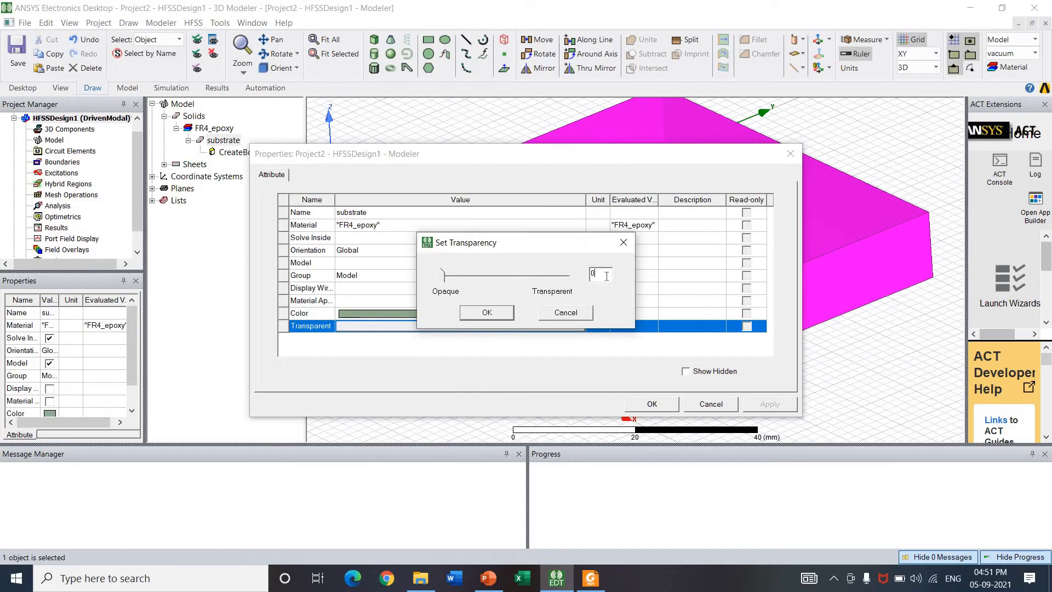
{"action": "type", "text": ".9"}
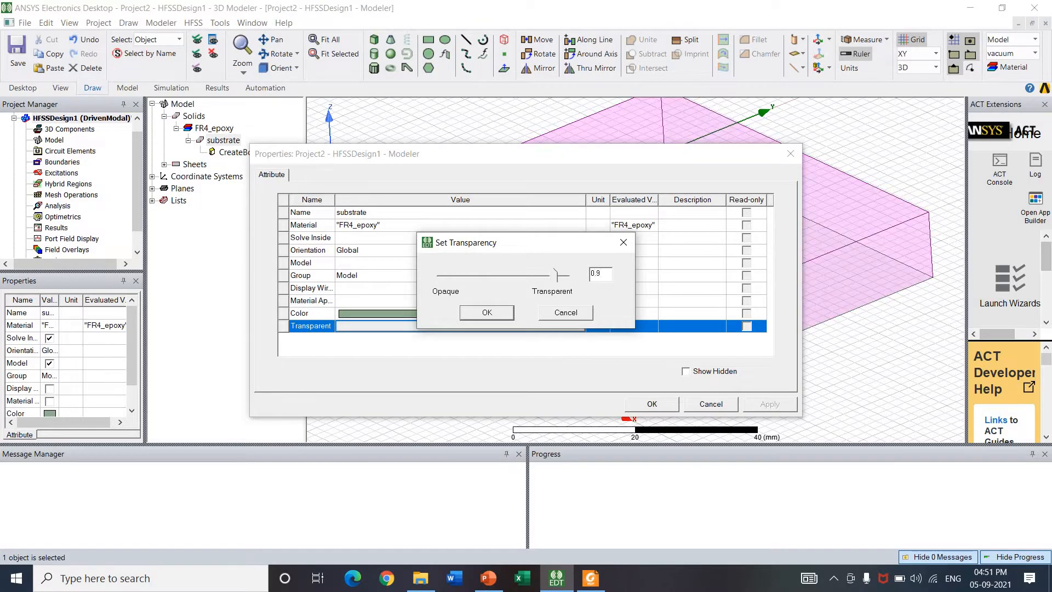
{"action": "key", "text": "Return"}
{"action": "key", "text": "Return"}
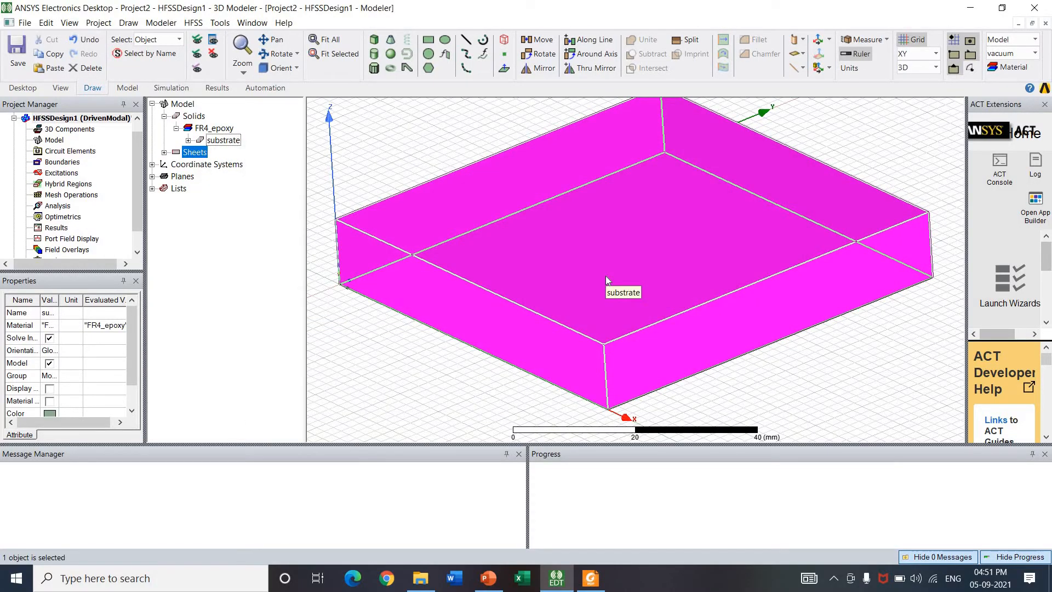
{"action": "left_click", "coordinate": [411, 359]}
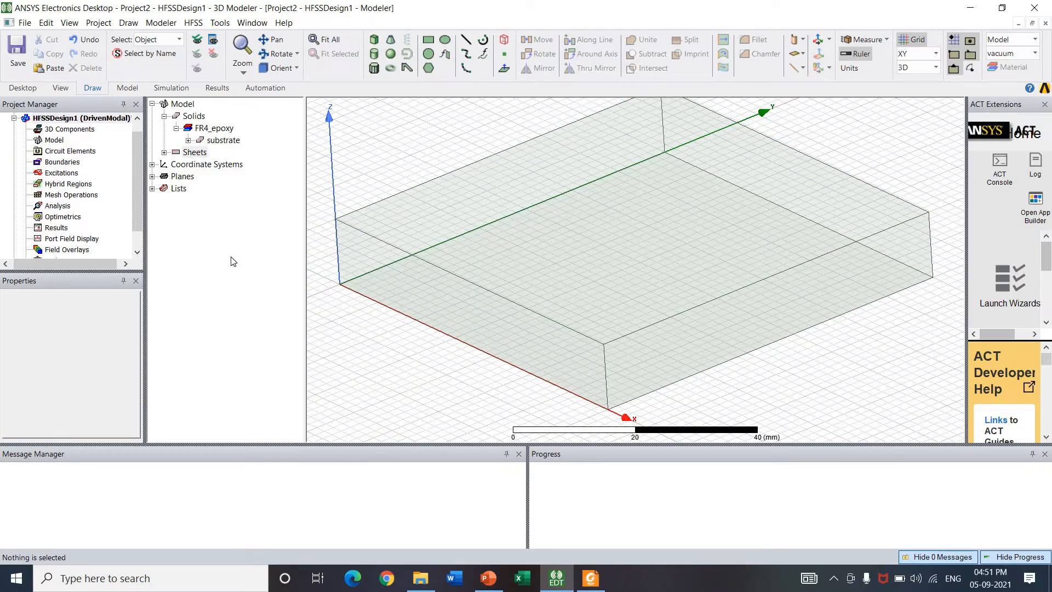
Step: Highlight the Ground sheet and the substrate one after the other to inspect both objects in the model
{"action": "left_click", "coordinate": [163, 152]}
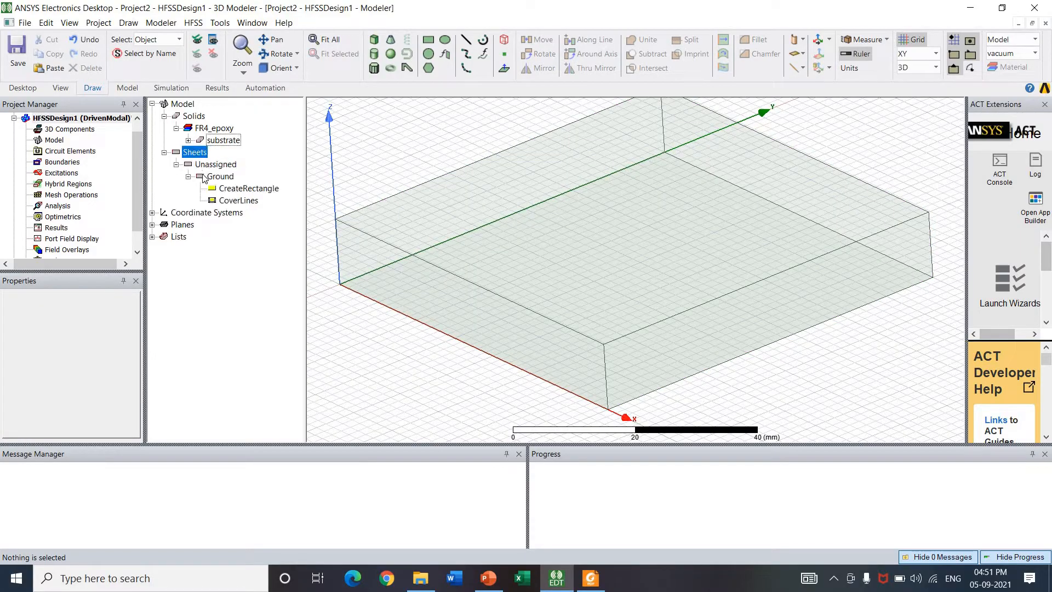
{"action": "left_click", "coordinate": [217, 176]}
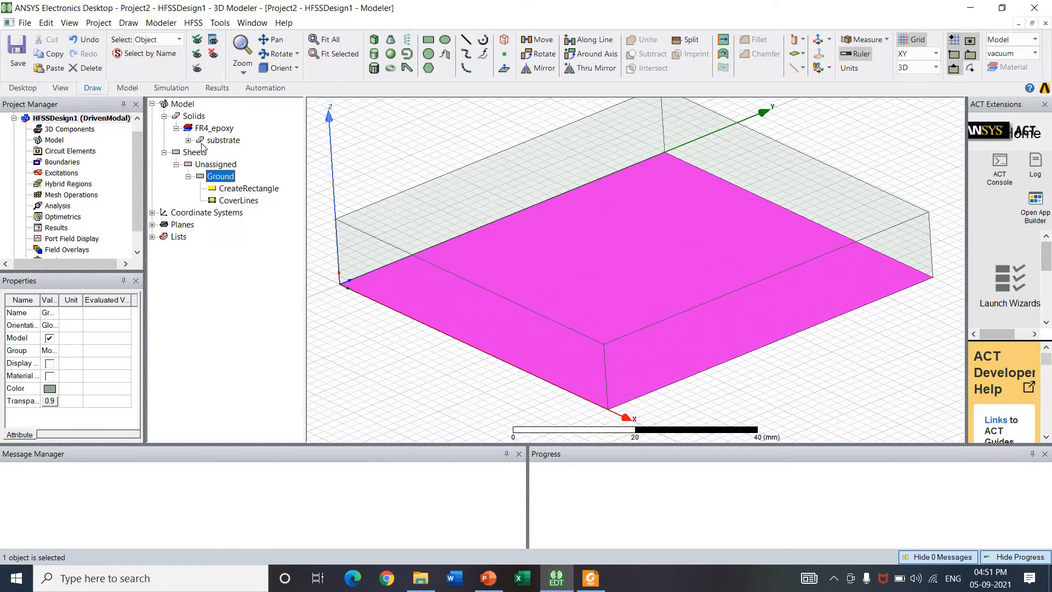
{"action": "left_click", "coordinate": [202, 142]}
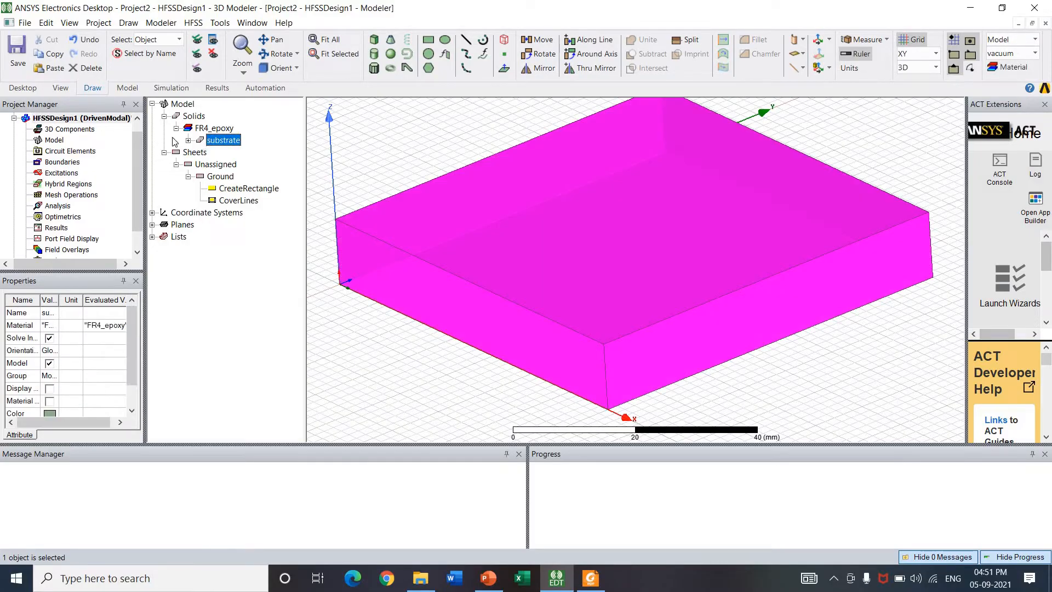
Step: Check the substrate height in the PowerPoint antenna design slides and set the substrate box's ZSize to 3.6 mm in HFSS
{"action": "left_click", "coordinate": [188, 141]}
{"action": "double_click", "coordinate": [230, 153]}
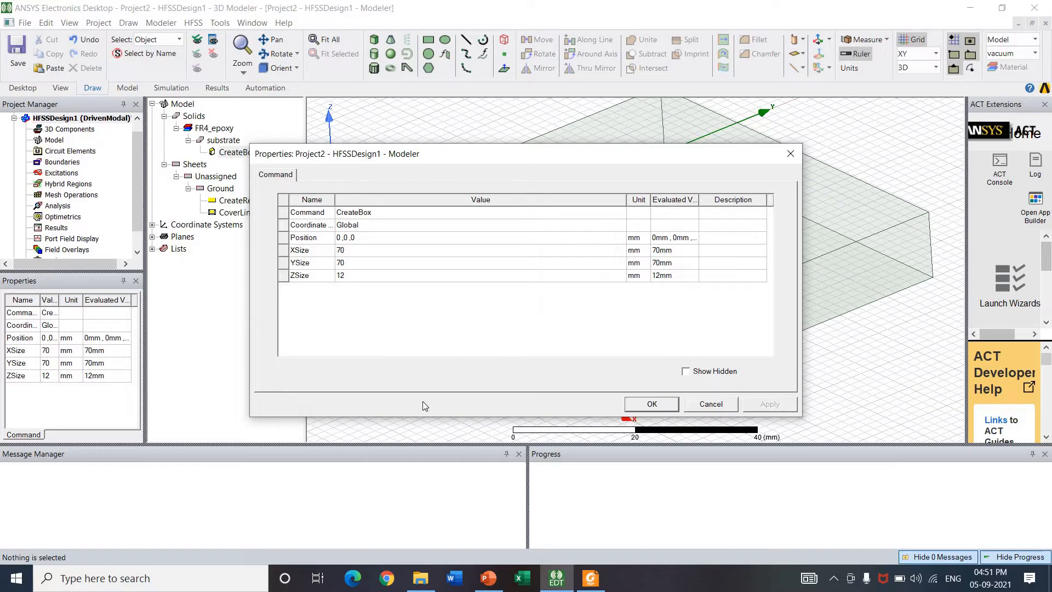
{"action": "left_click", "coordinate": [488, 578]}
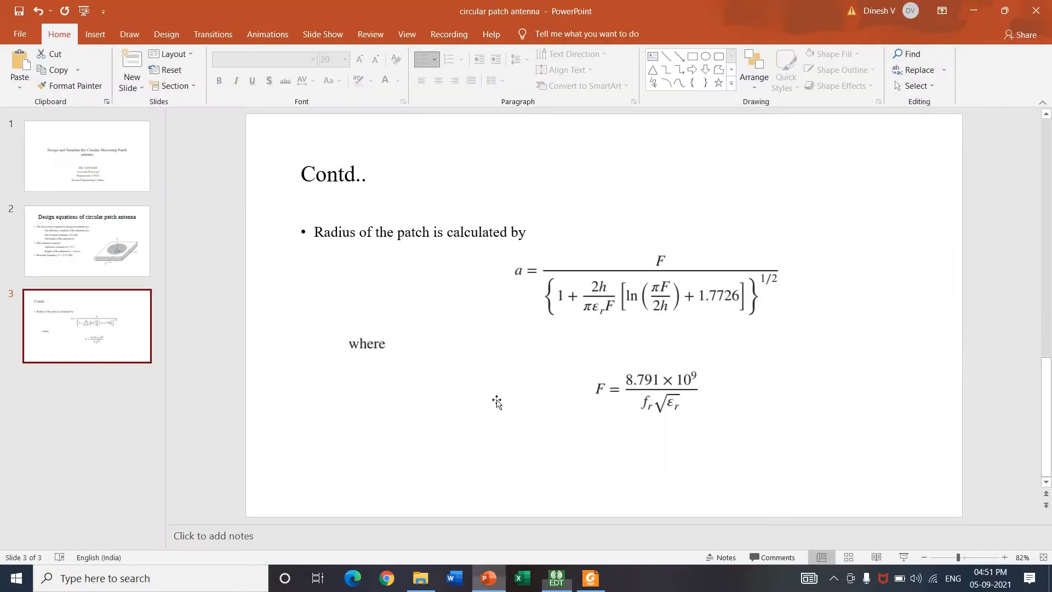
{"action": "key", "text": "Up"}
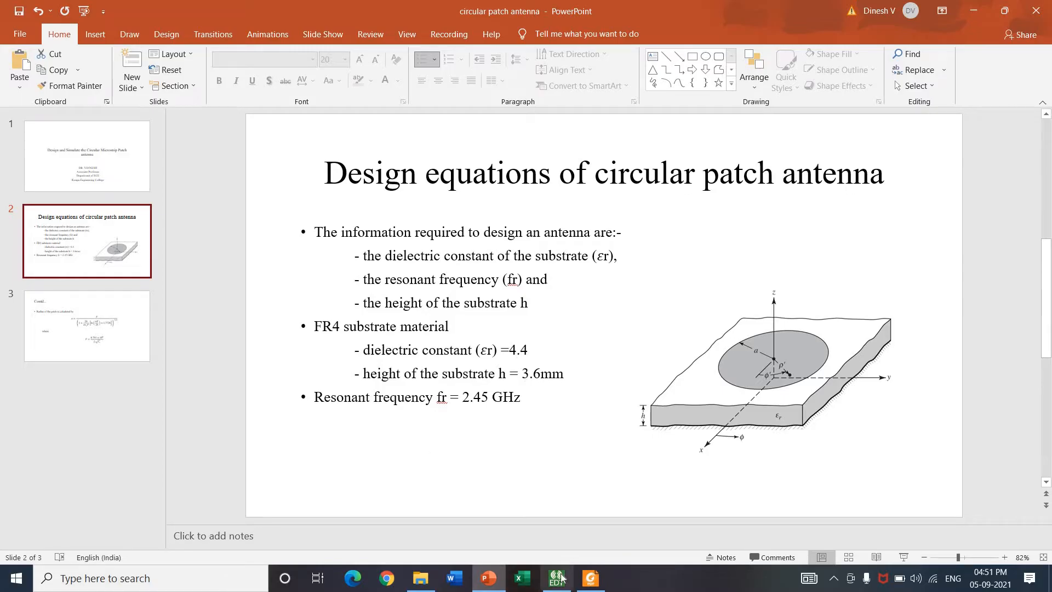
{"action": "key", "text": "alt+Tab"}
{"action": "left_click", "coordinate": [370, 275]}
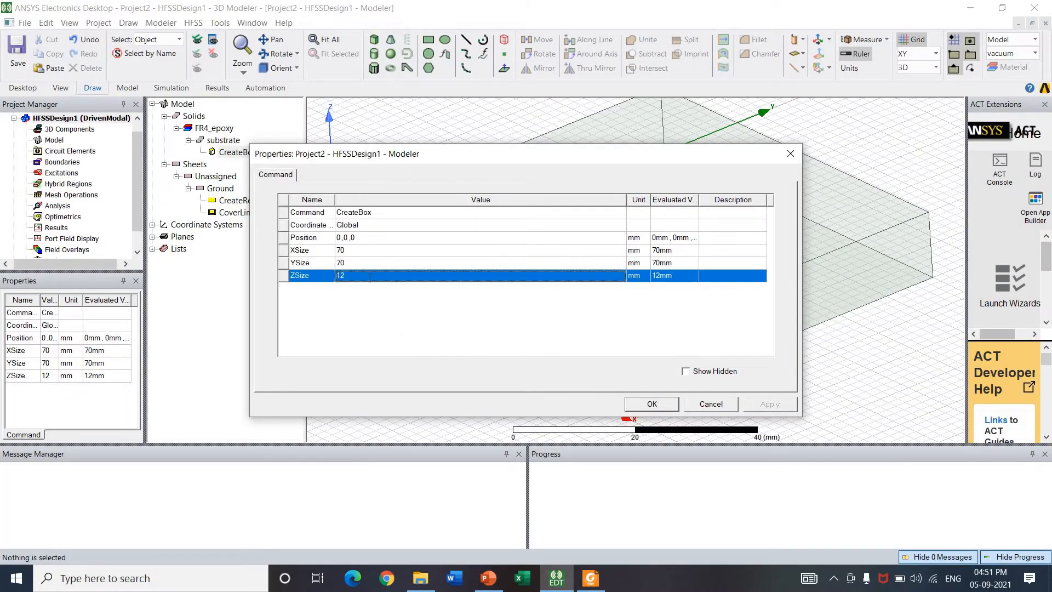
{"action": "type", "text": "3.6"}
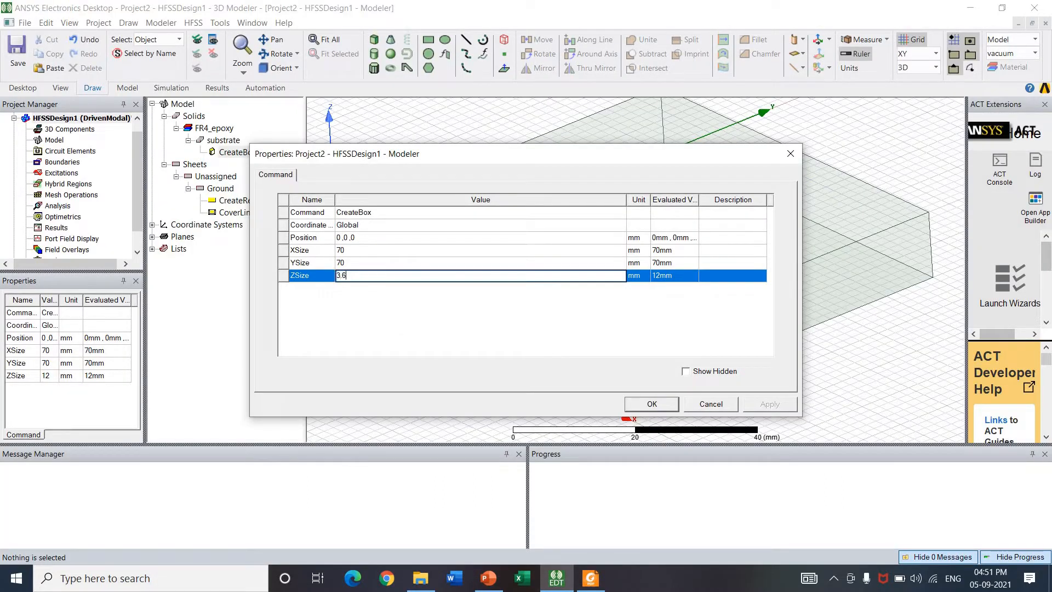
{"action": "left_click", "coordinate": [677, 405]}
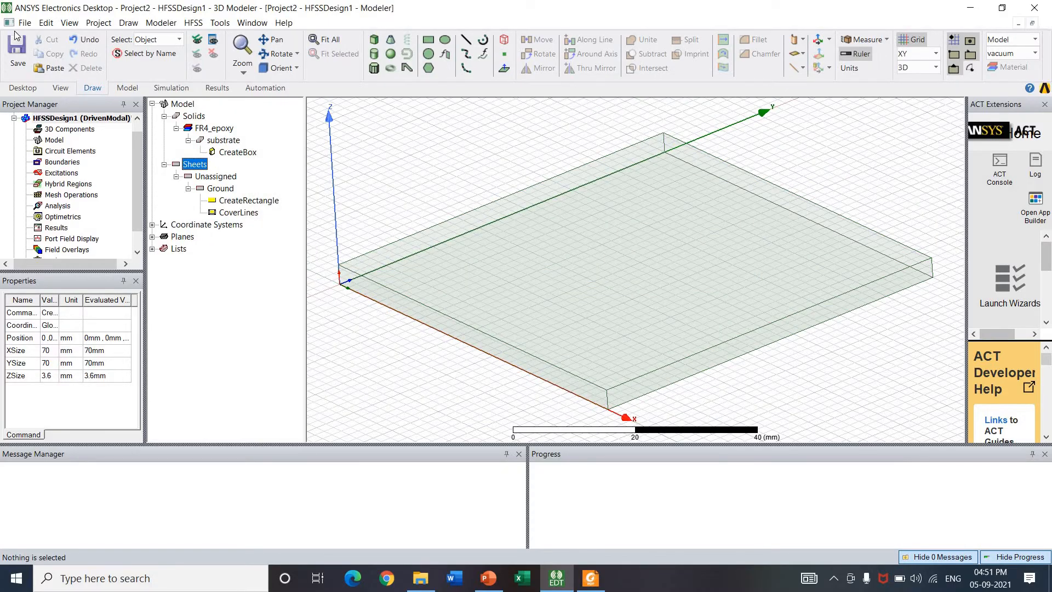
Step: Measure the length of the substrate's vertical corner edge near the X axis, then close the measurement and clear the selection
{"action": "right_click", "coordinate": [332, 321]}
{"action": "mouse_move", "coordinate": [416, 308]}
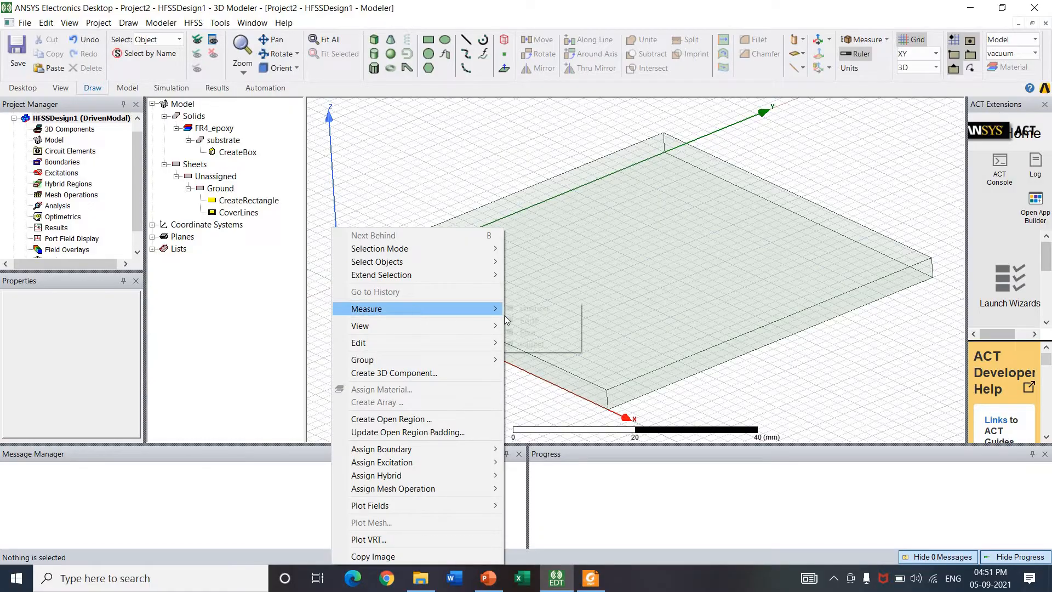
{"action": "left_click", "coordinate": [520, 325]}
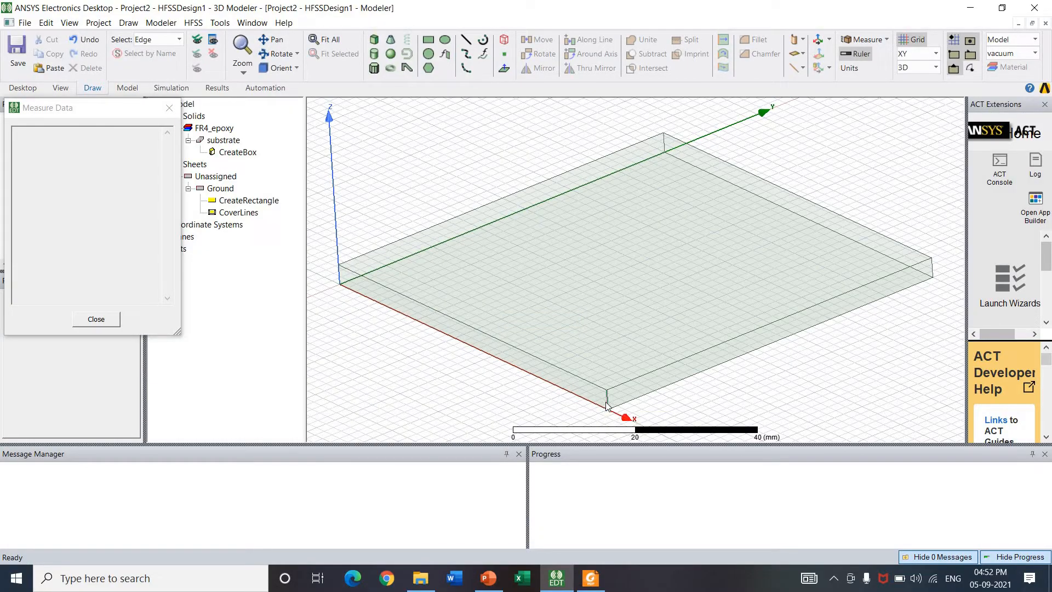
{"action": "left_click", "coordinate": [606, 405]}
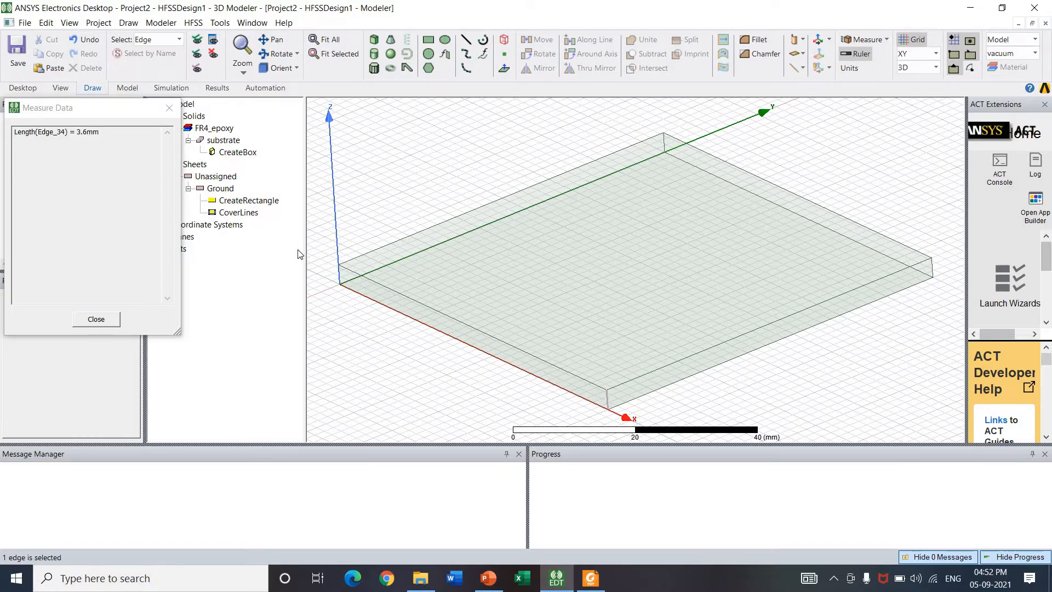
{"action": "left_click", "coordinate": [100, 323]}
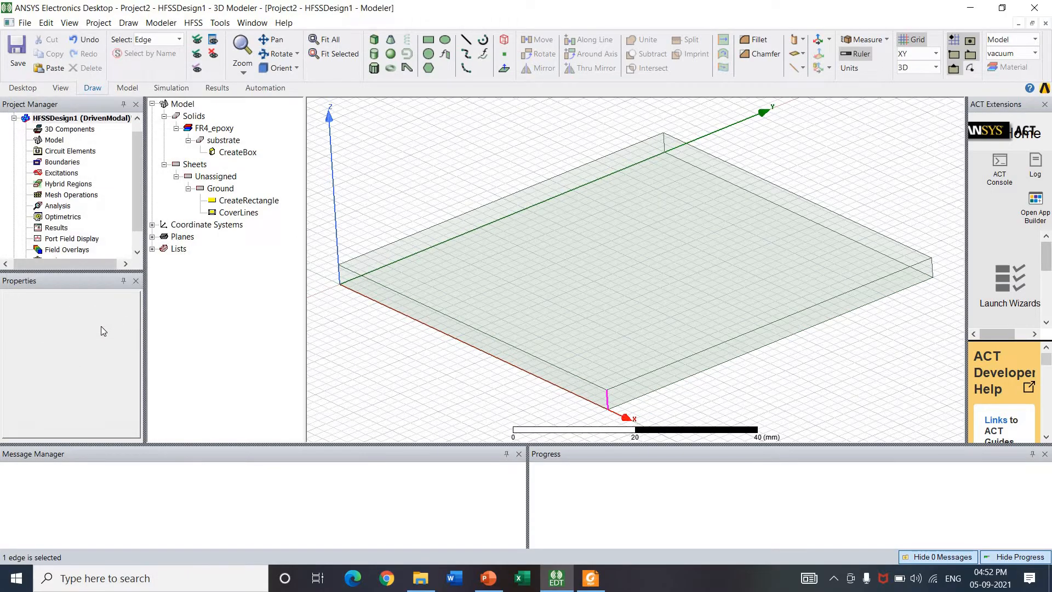
{"action": "right_click", "coordinate": [390, 360]}
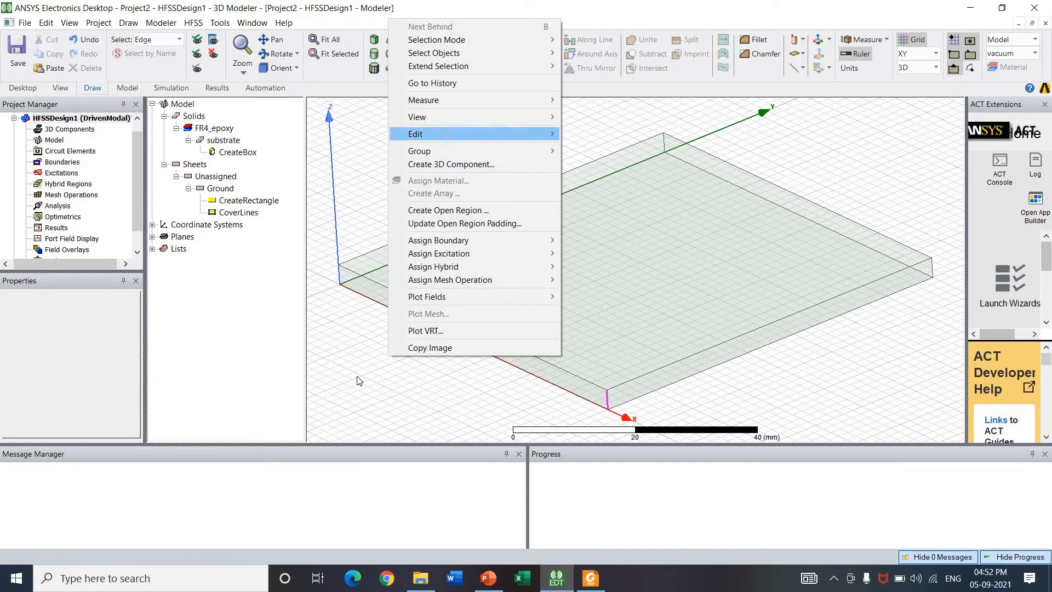
{"action": "left_click", "coordinate": [340, 306]}
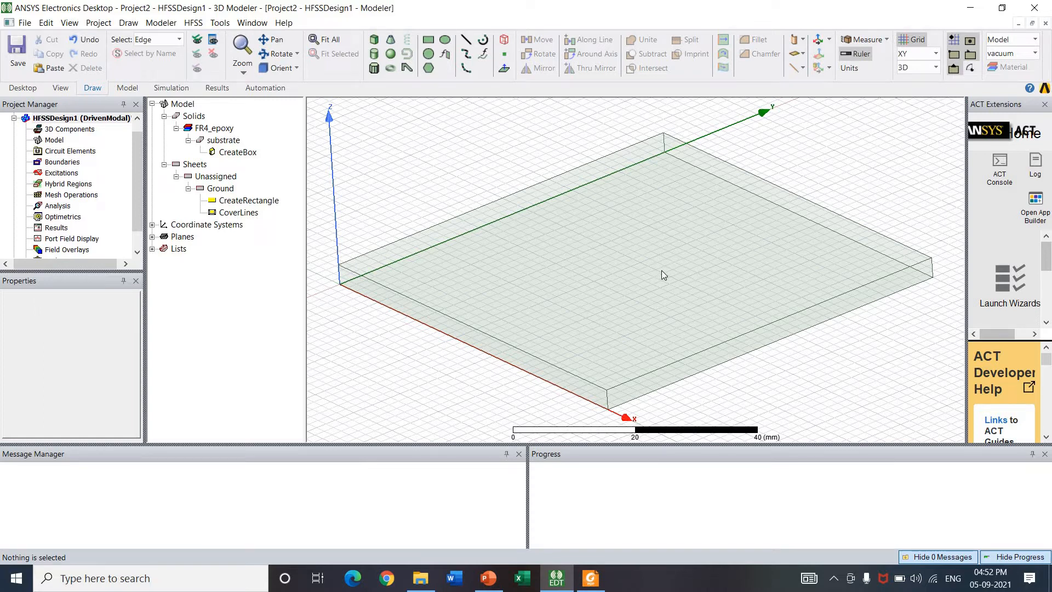
Step: Draw a circle in the XY plane centred at about 10,34,0 mm with a radius of about 26 mm
{"action": "left_click", "coordinate": [429, 52]}
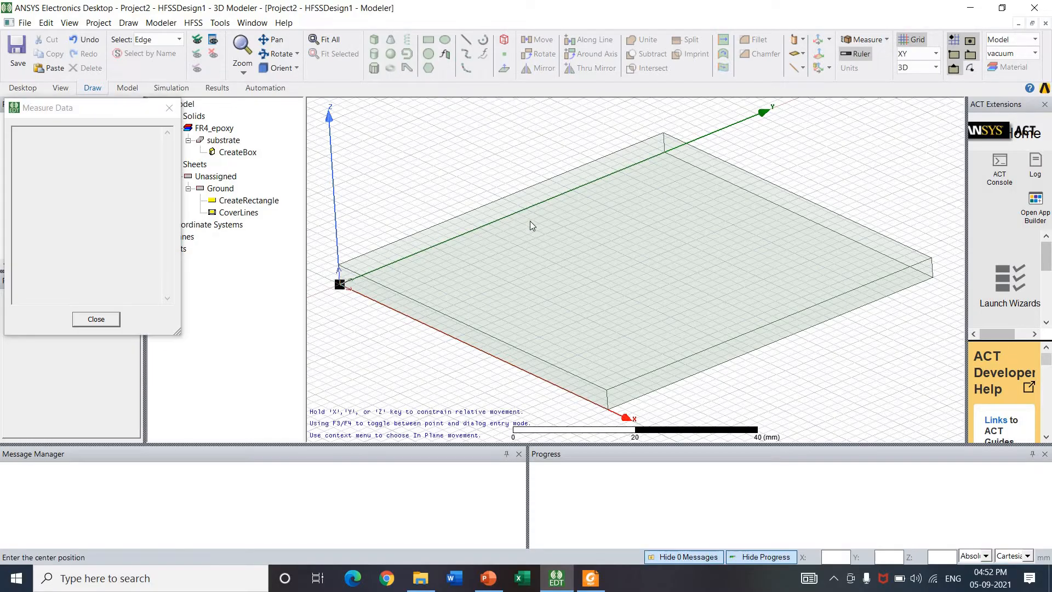
{"action": "left_click", "coordinate": [536, 238]}
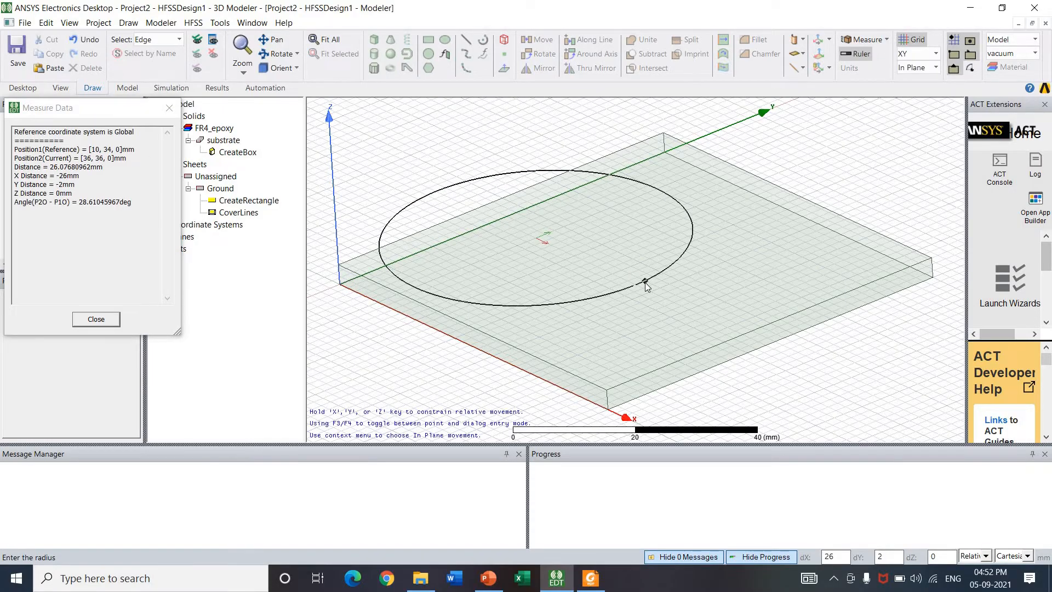
{"action": "left_click", "coordinate": [585, 302]}
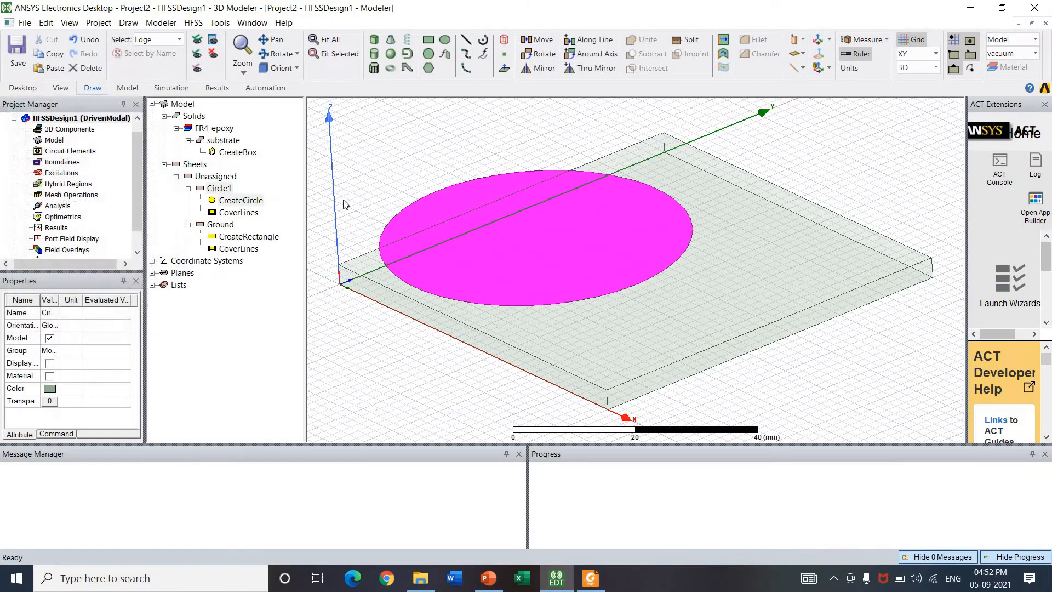
Step: Rename the new circle as patch and set its transparency to 0.5
{"action": "double_click", "coordinate": [218, 189]}
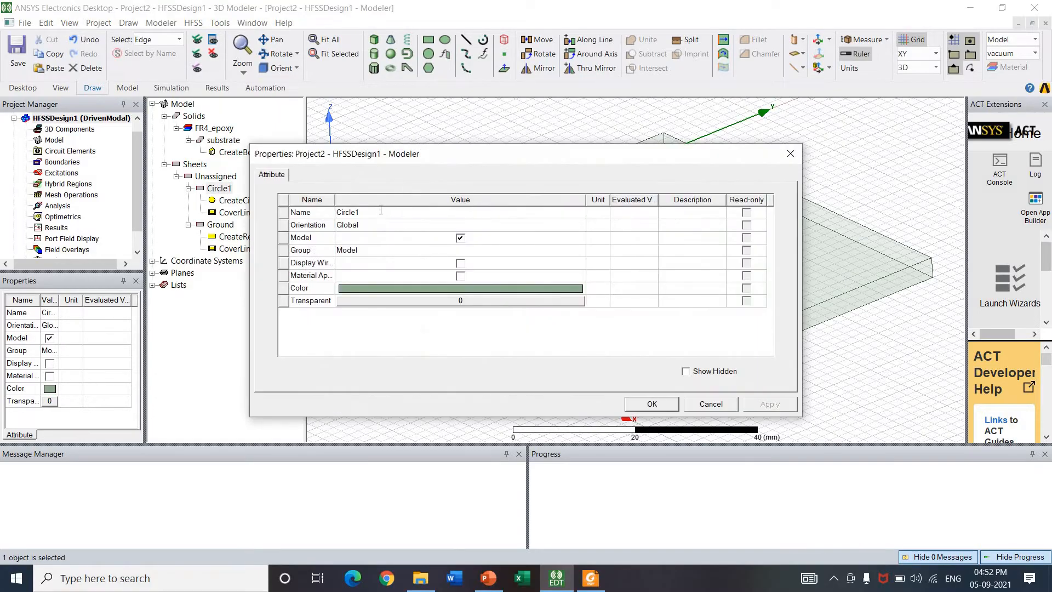
{"action": "left_click", "coordinate": [381, 212]}
{"action": "type", "text": "patch"}
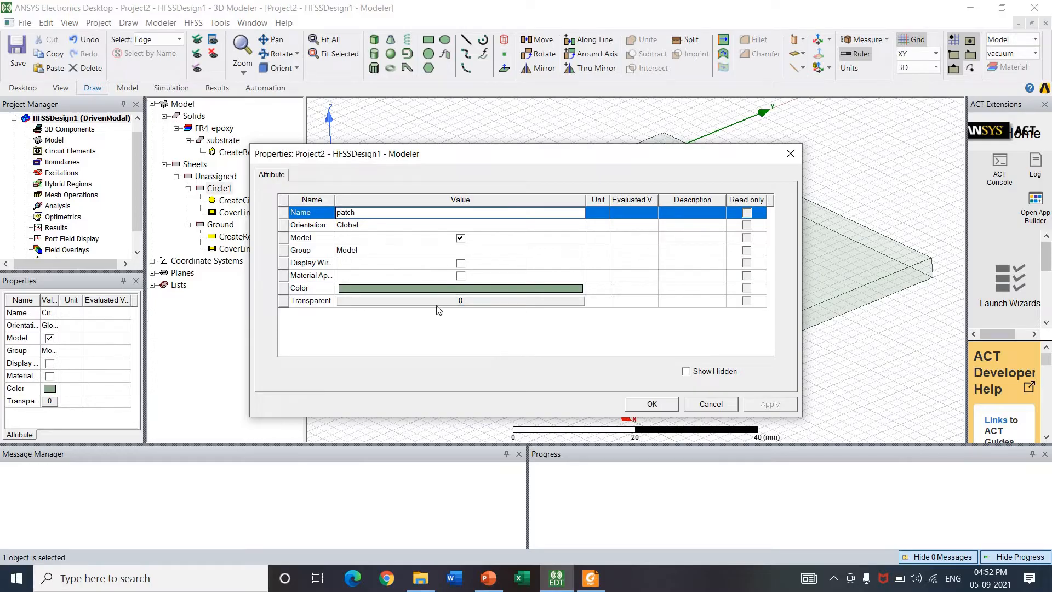
{"action": "left_click", "coordinate": [531, 301]}
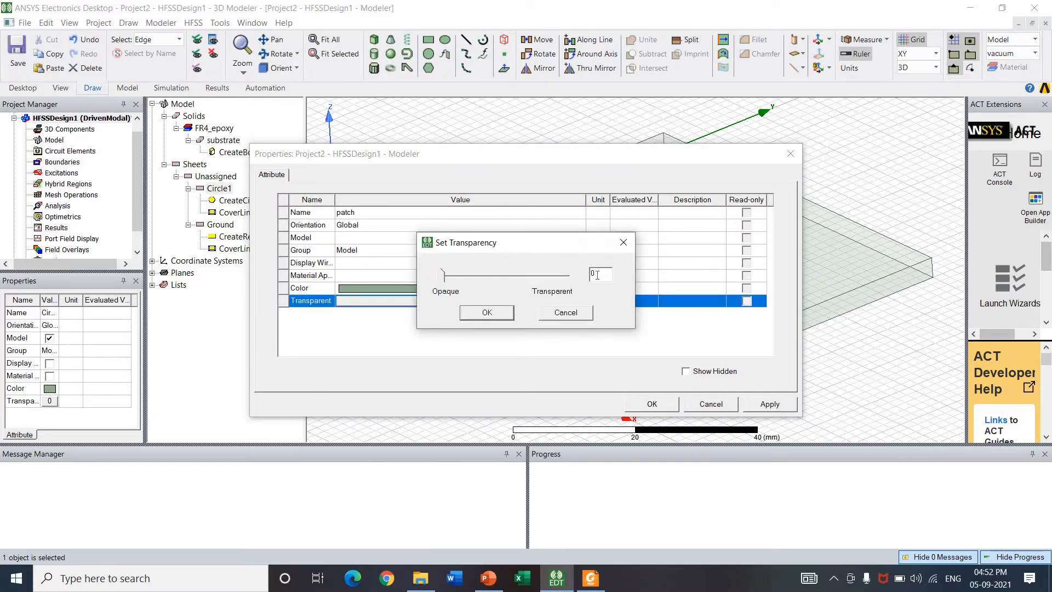
{"action": "type", "text": ".5"}
{"action": "key", "text": "Return"}
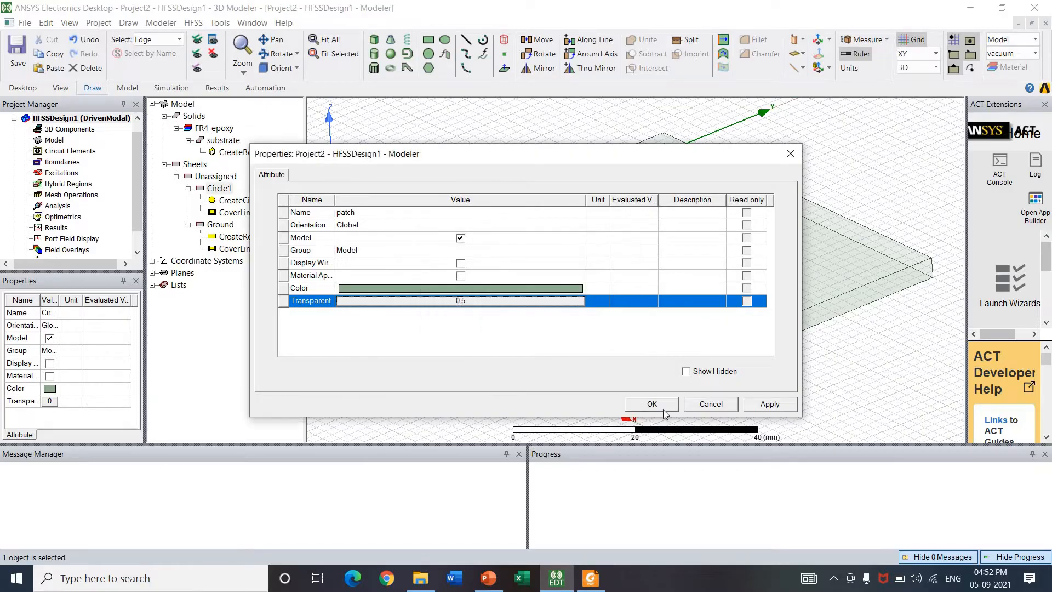
{"action": "left_click", "coordinate": [660, 408]}
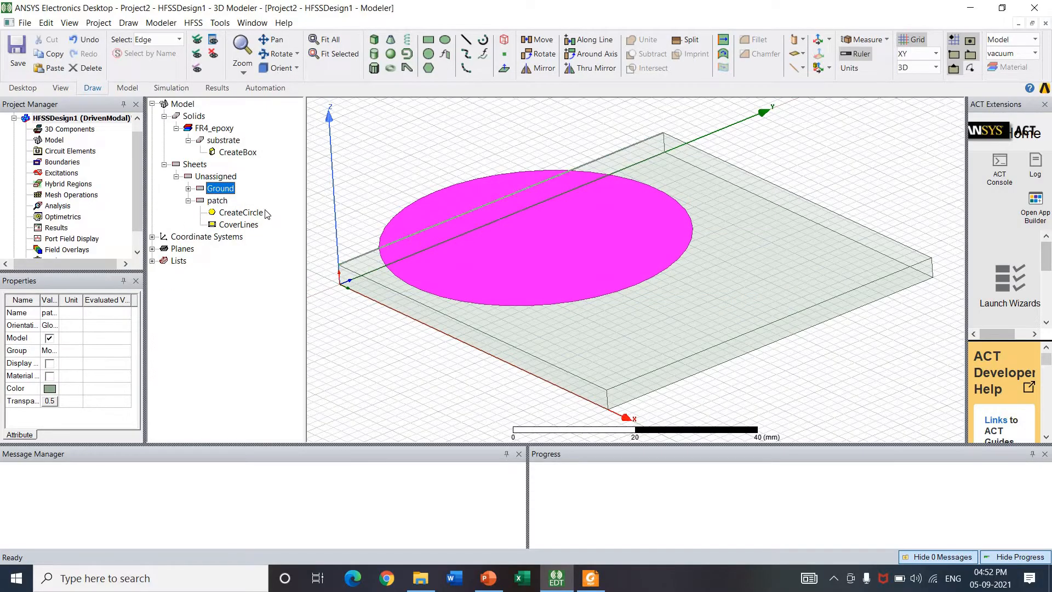
Step: Set the patch circle's center position to 37,35.5,3.6 mm and its radius to 17 mm, then clear the selection
{"action": "left_click", "coordinate": [244, 215]}
{"action": "double_click", "coordinate": [245, 215]}
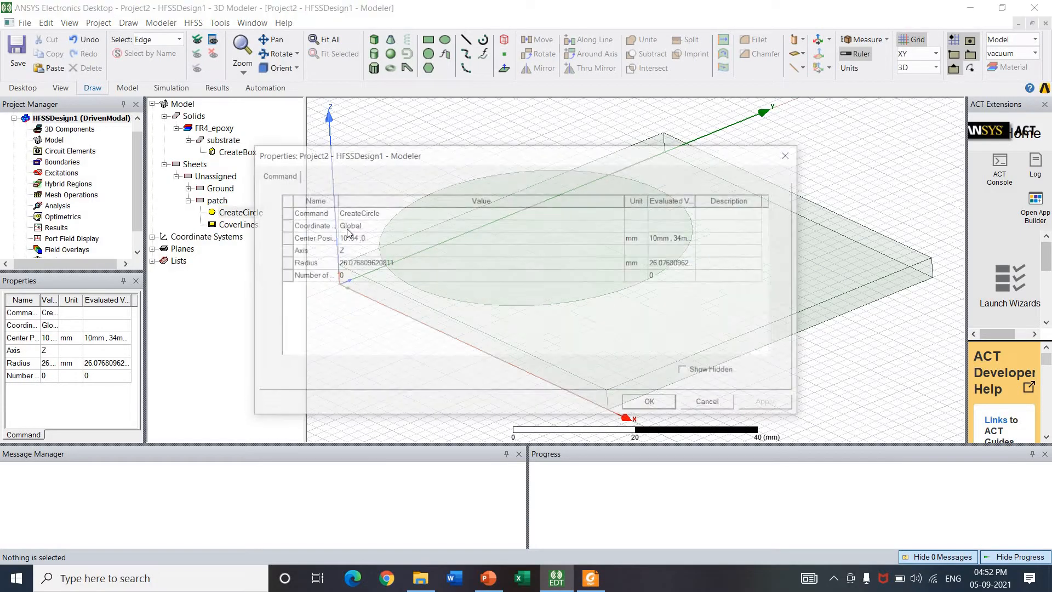
{"action": "key", "text": "Tab"}
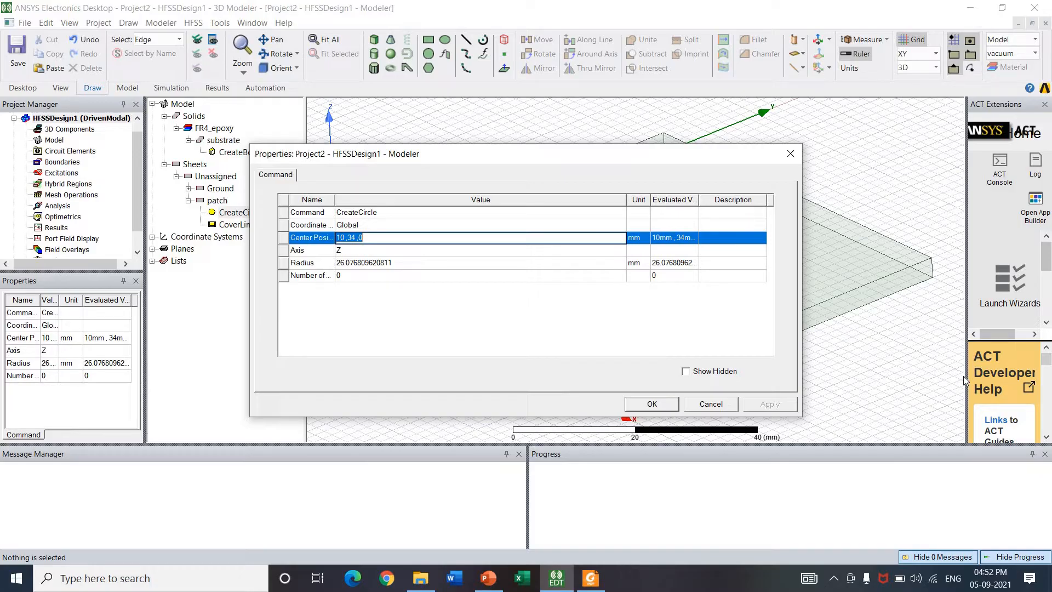
{"action": "type", "text": "37"}
{"action": "type", "text": ", 35,"}
{"action": "type", "text": "5,3.6"}
{"action": "key", "text": "Tab"}
{"action": "key", "text": "Tab"}
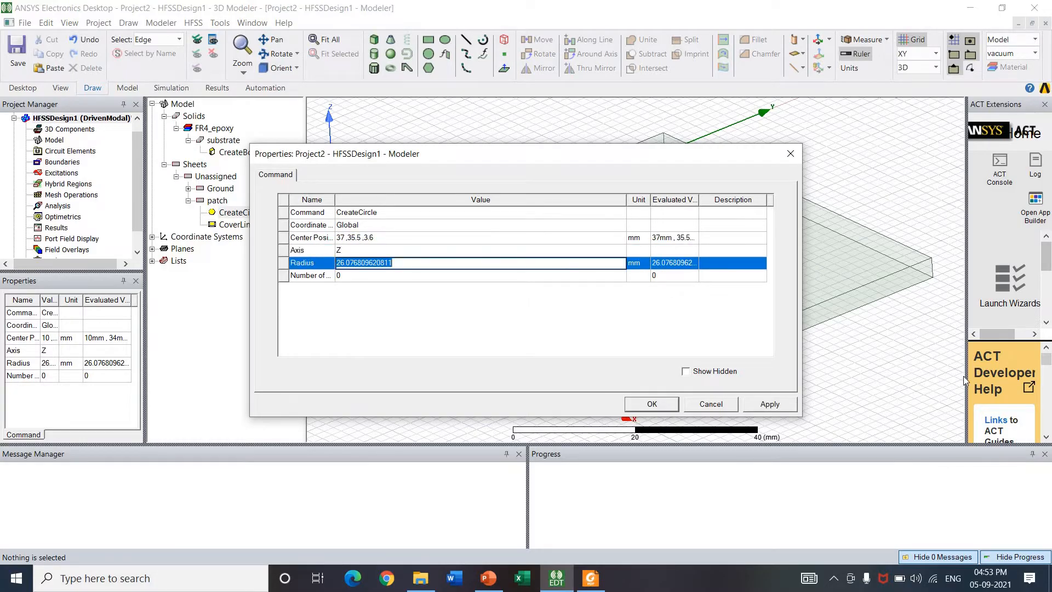
{"action": "type", "text": "17"}
{"action": "key", "text": "Tab"}
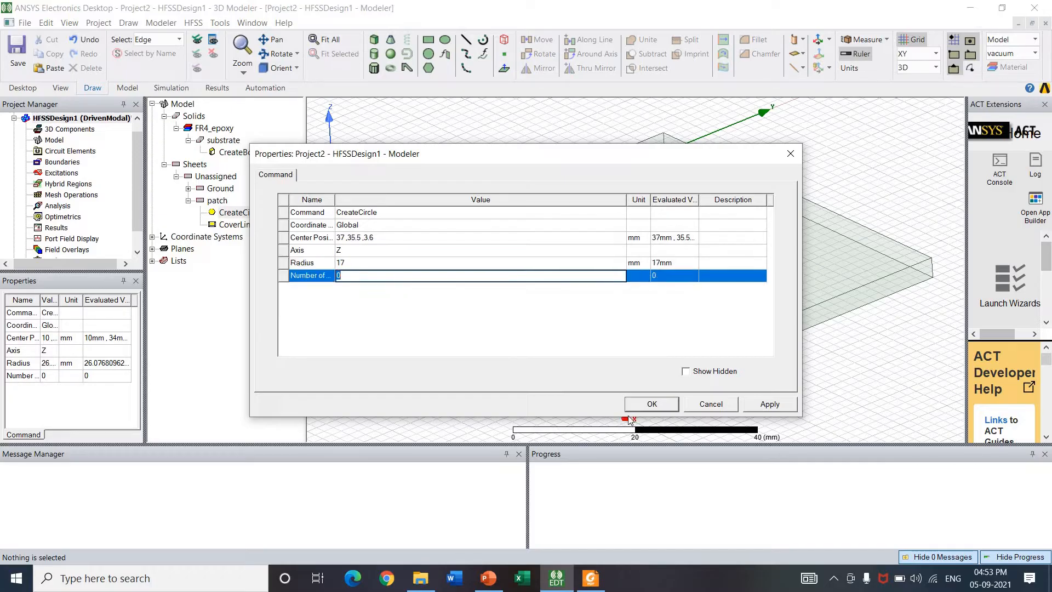
{"action": "left_click", "coordinate": [770, 405]}
{"action": "left_click_drag", "start_coordinate": [804, 337], "coordinate": [577, 337]}
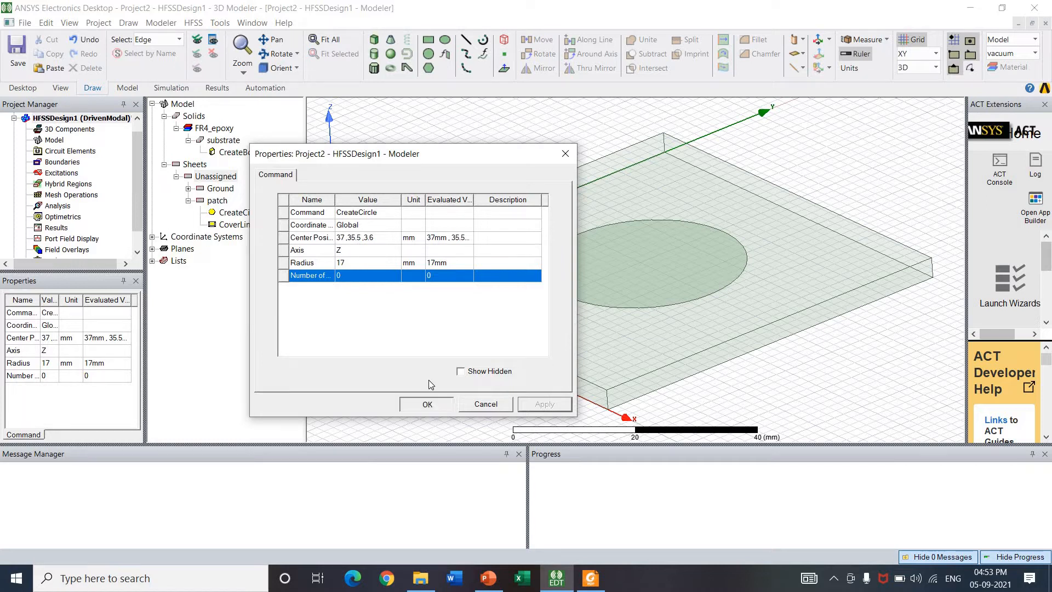
{"action": "left_click", "coordinate": [427, 404]}
{"action": "left_click", "coordinate": [606, 257]}
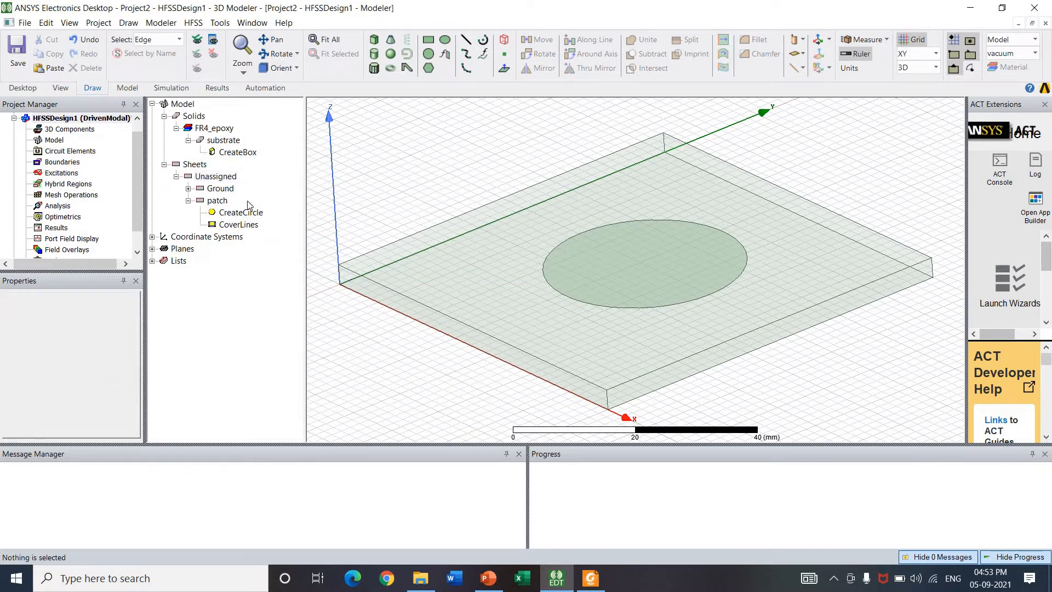
Step: Highlight the patch, Ground and substrate one after another in the model, then clear the selection
{"action": "left_click", "coordinate": [200, 201]}
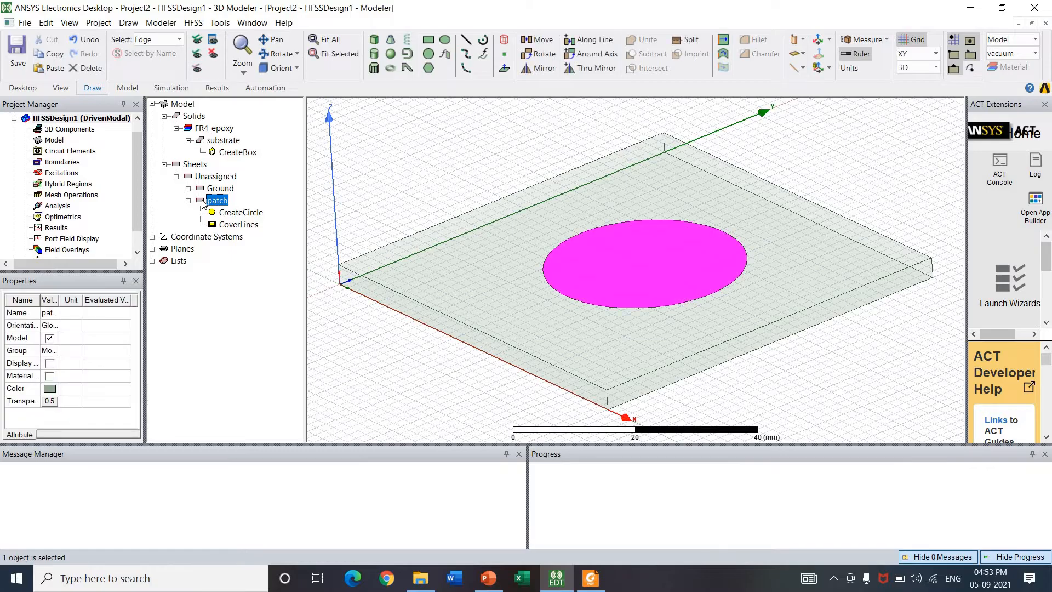
{"action": "left_click", "coordinate": [204, 190]}
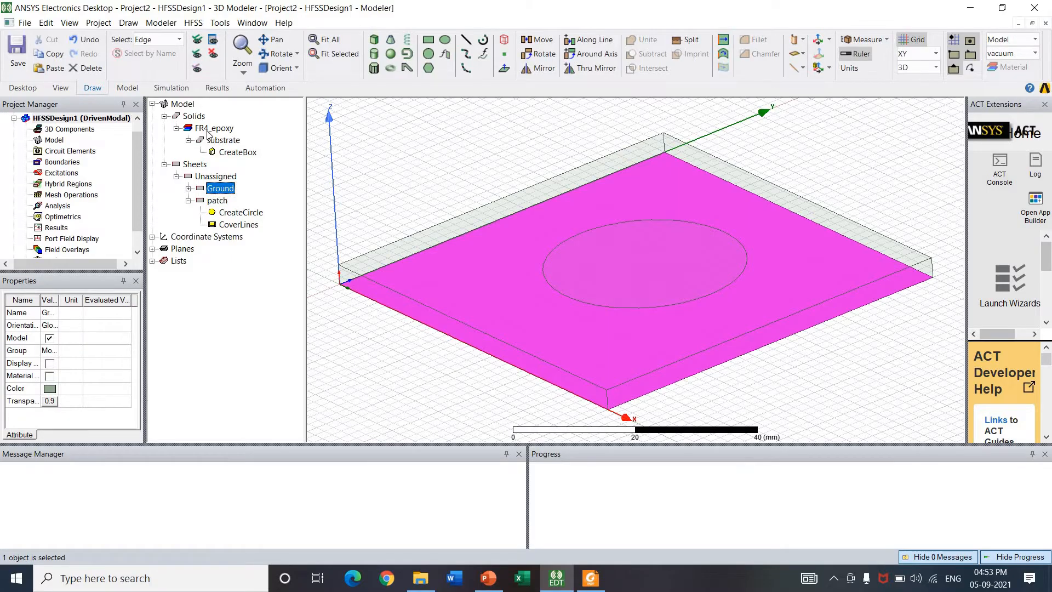
{"action": "left_click", "coordinate": [202, 140]}
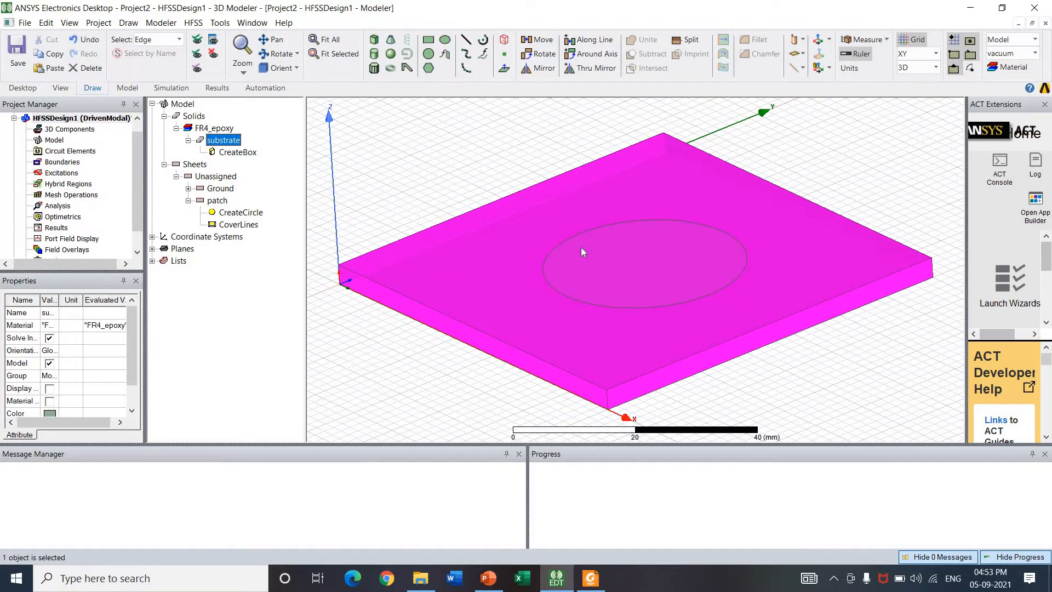
{"action": "left_click", "coordinate": [527, 264]}
{"action": "right_click", "coordinate": [313, 345]}
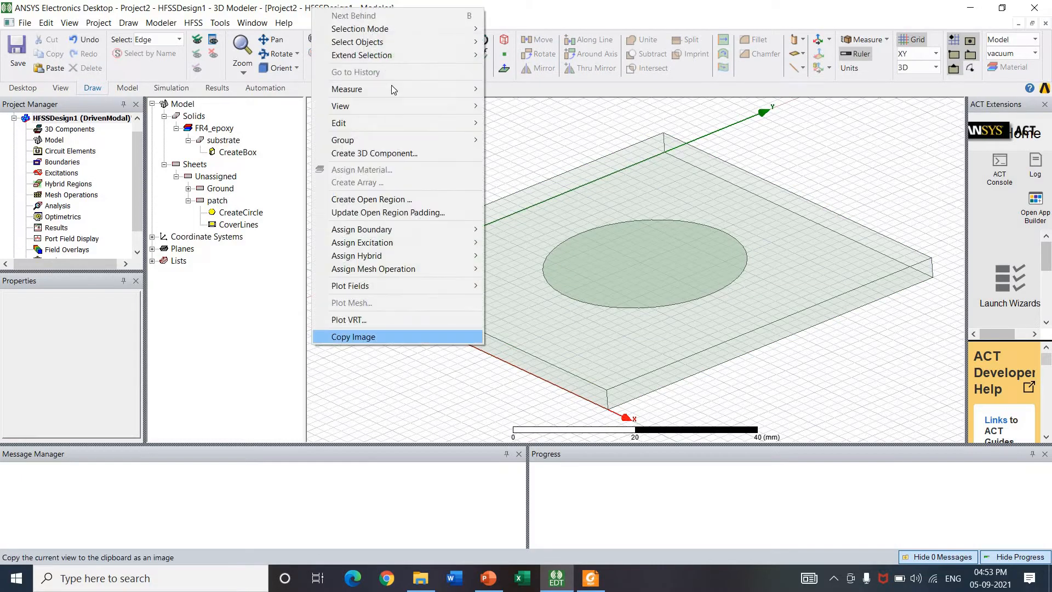
{"action": "mouse_move", "coordinate": [397, 94]}
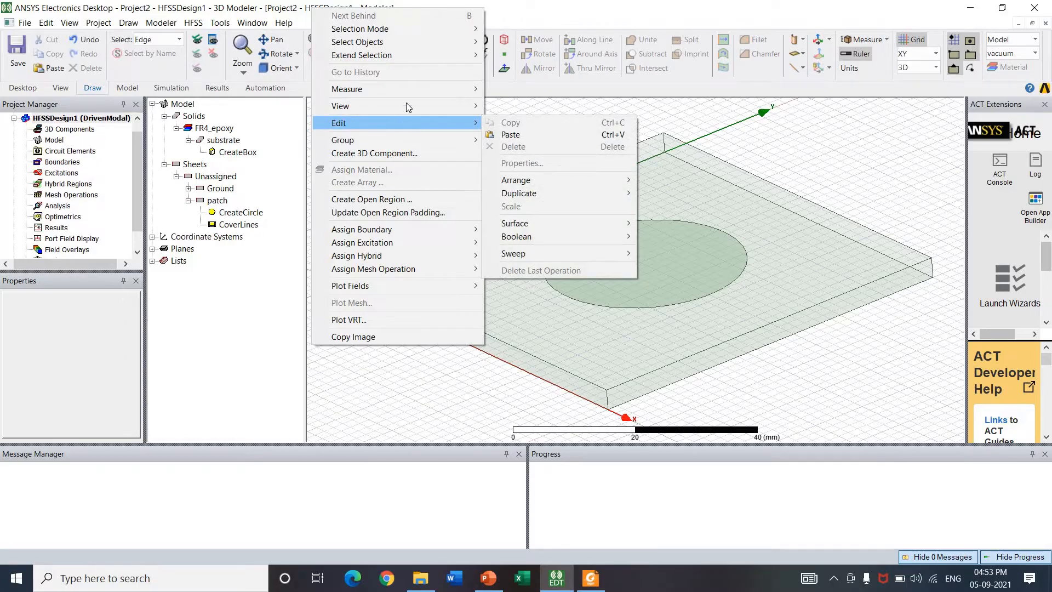
{"action": "mouse_move", "coordinate": [416, 43]}
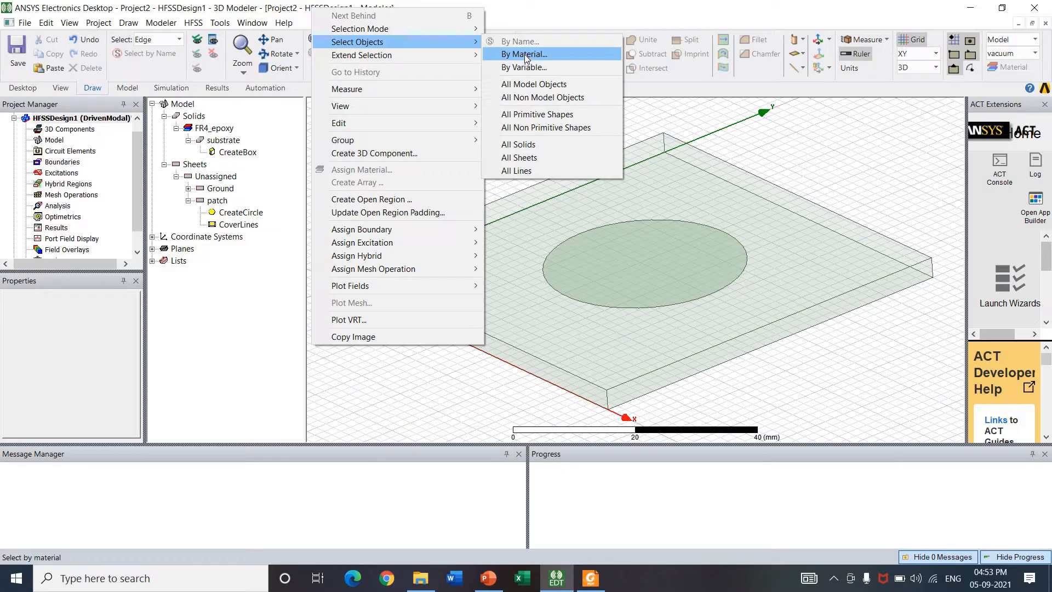
{"action": "left_click", "coordinate": [524, 54]}
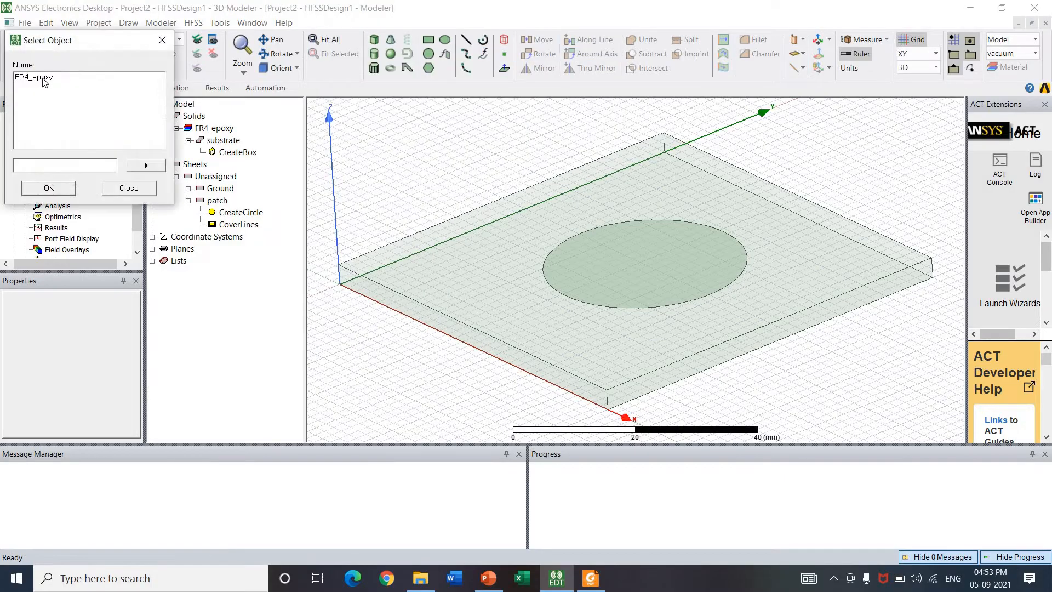
{"action": "left_click", "coordinate": [152, 192]}
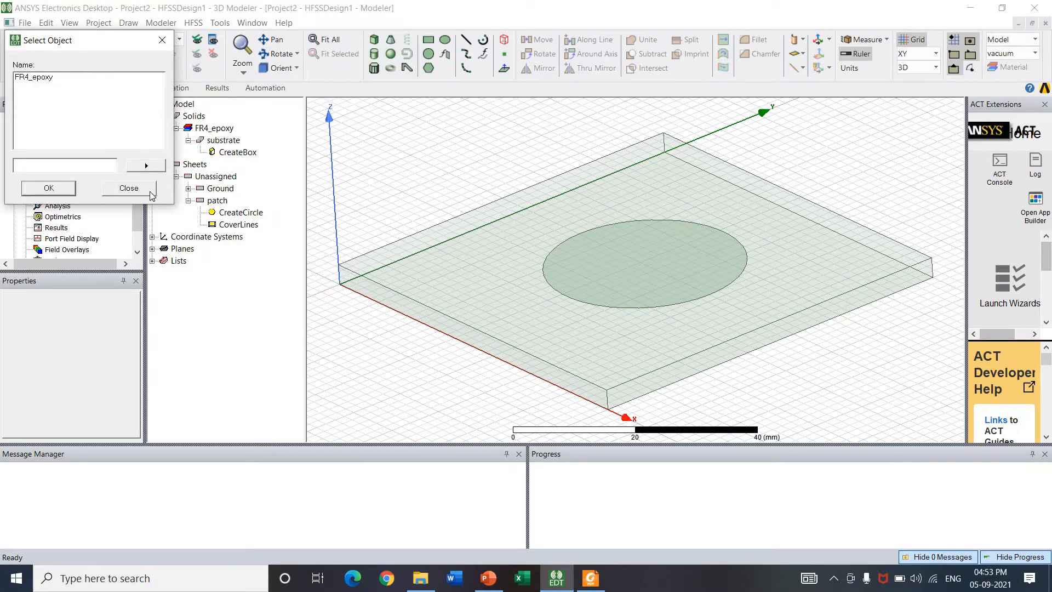
Step: Select all model objects at once to view the whole antenna, then clear the selection
{"action": "right_click", "coordinate": [372, 349]}
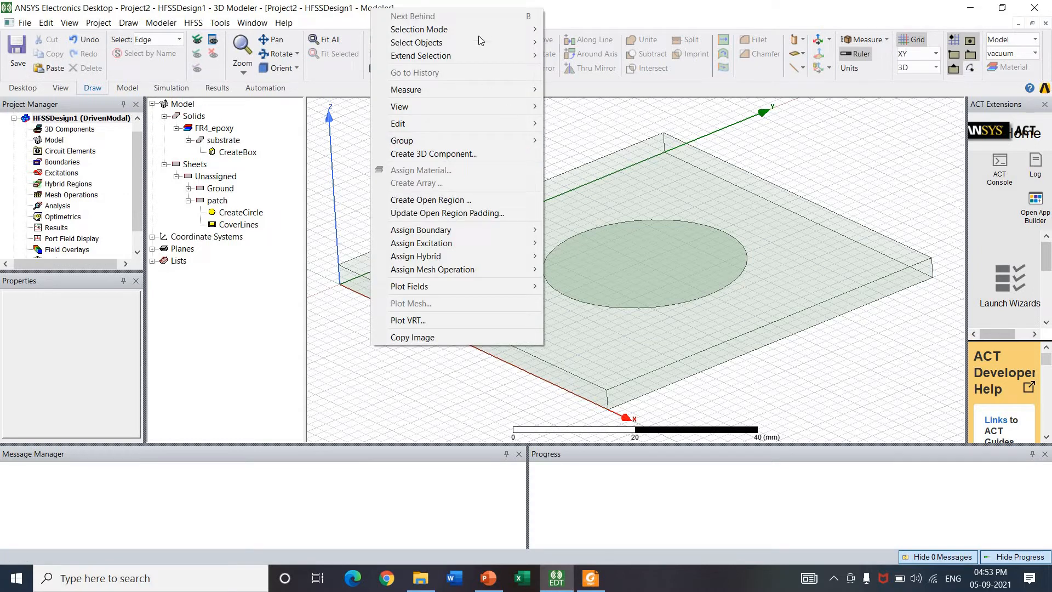
{"action": "mouse_move", "coordinate": [473, 46]}
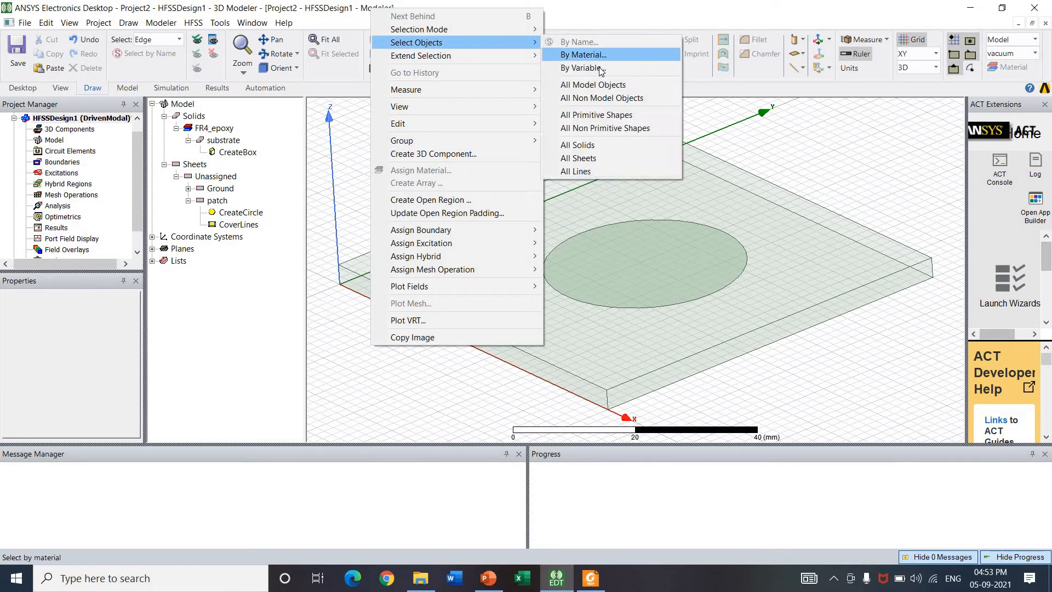
{"action": "left_click", "coordinate": [598, 84]}
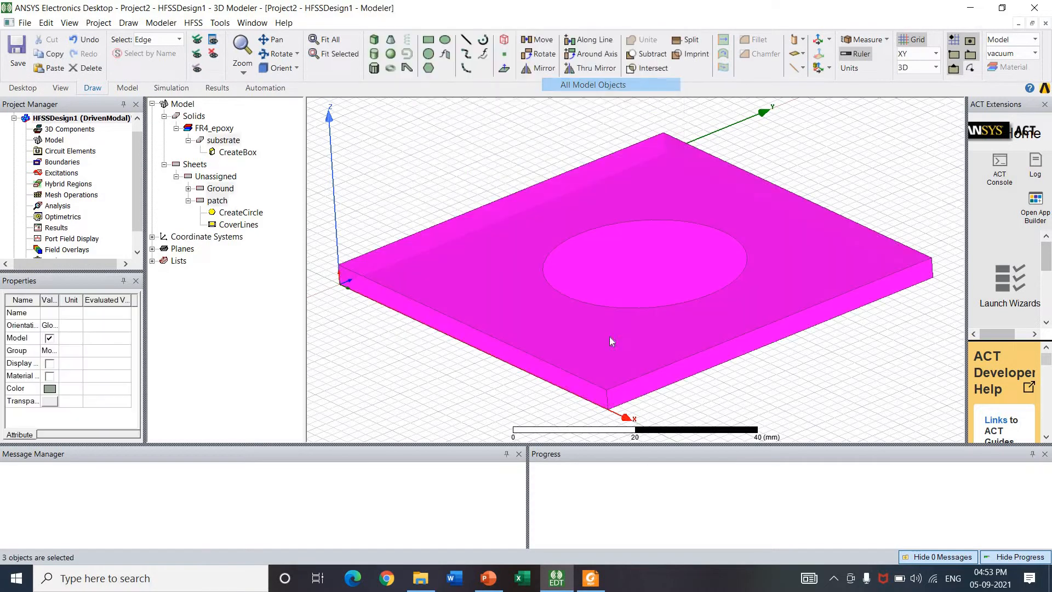
{"action": "left_click", "coordinate": [605, 278]}
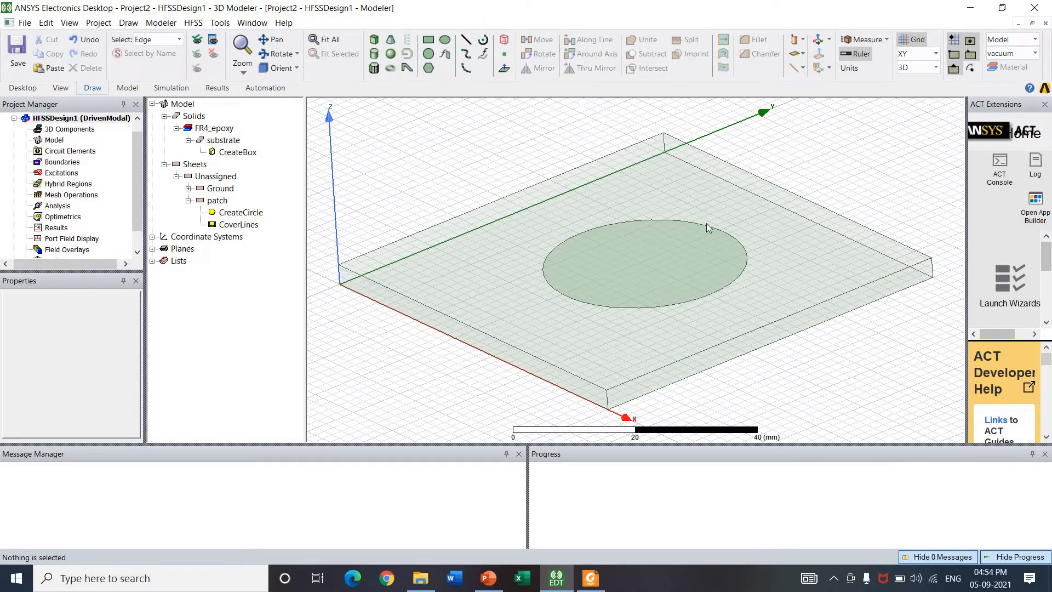
Step: Draw a rectangle about 18 by 2.5 mm from the patch's edge at about 54,35.5,3.6 mm, extending along the X axis
{"action": "left_click", "coordinate": [692, 244]}
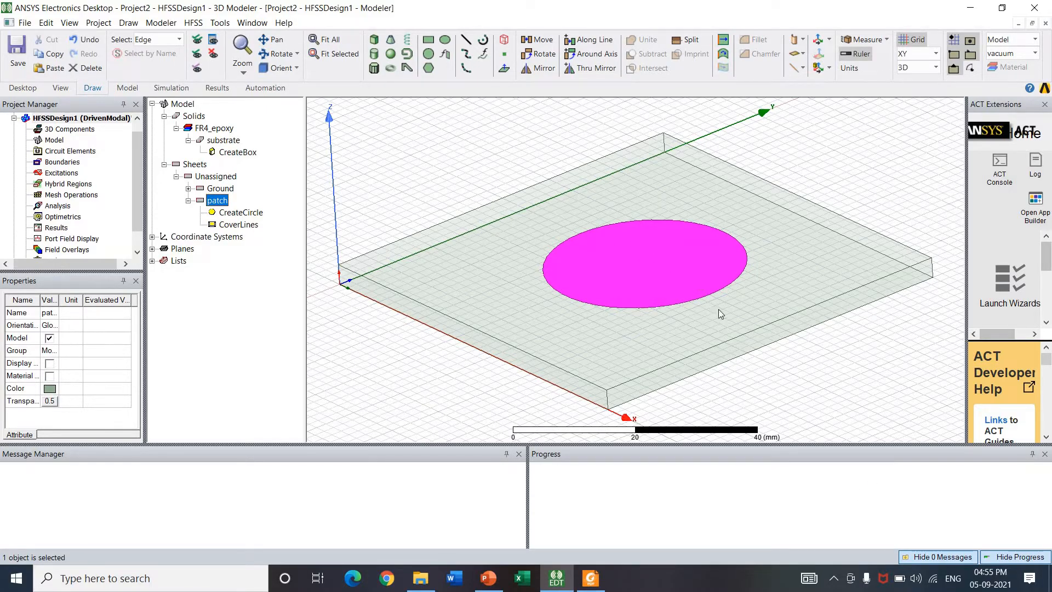
{"action": "left_click", "coordinate": [428, 41]}
{"action": "left_click", "coordinate": [714, 295]}
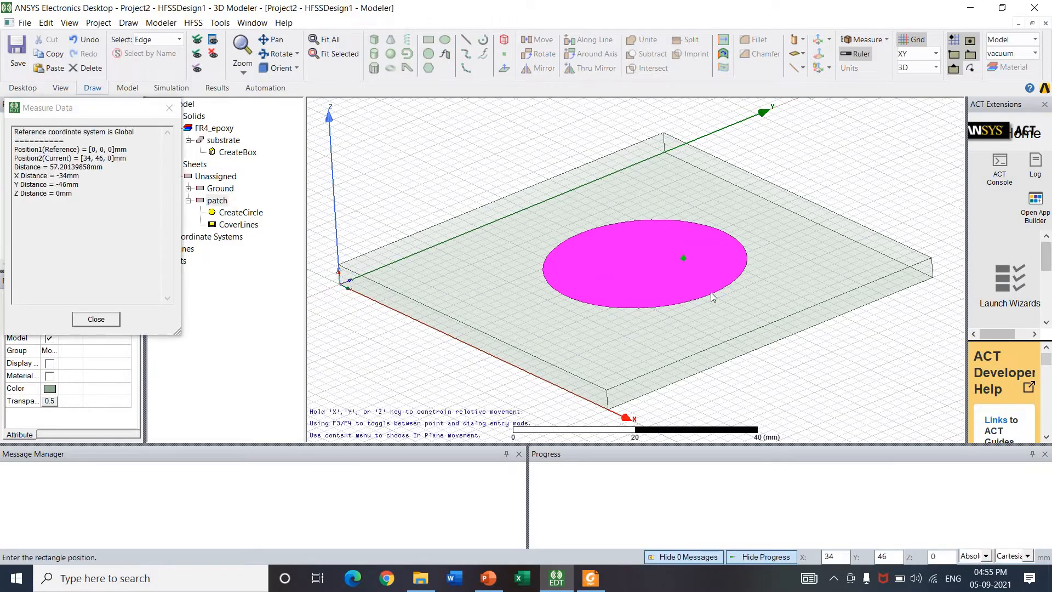
{"action": "left_click", "coordinate": [789, 325]}
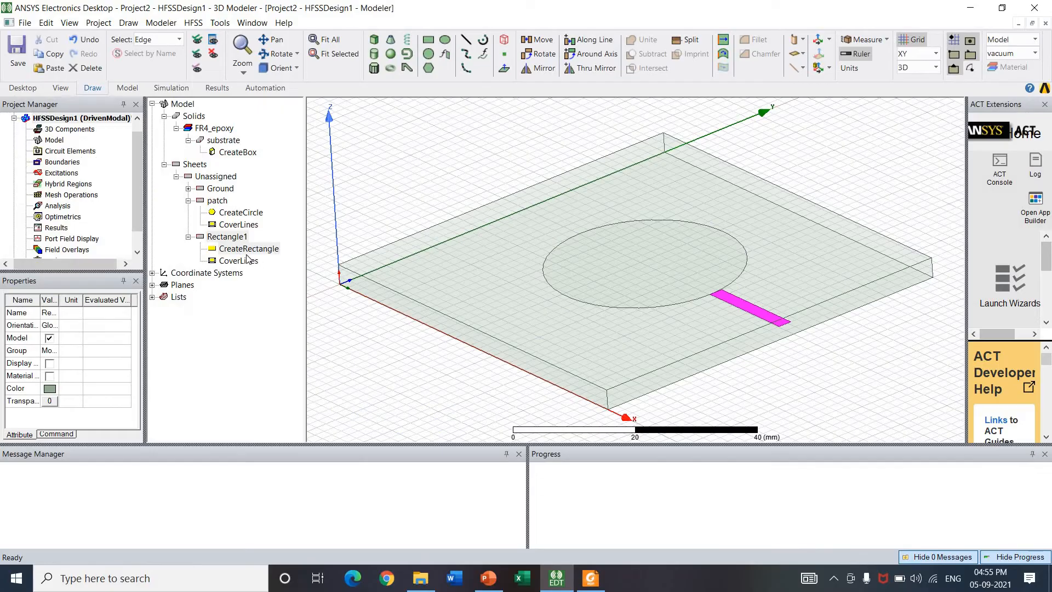
Step: Rename the new rectangle as subtract
{"action": "double_click", "coordinate": [227, 237]}
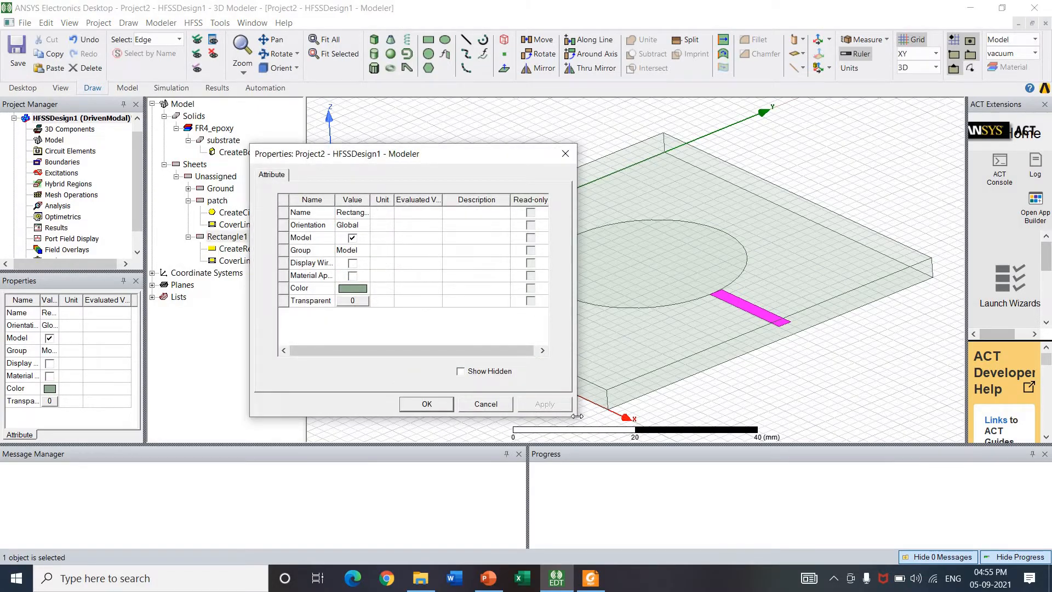
{"action": "left_click_drag", "start_coordinate": [577, 415], "coordinate": [696, 416]}
{"action": "left_click", "coordinate": [461, 214]}
{"action": "left_click", "coordinate": [460, 216]}
{"action": "type", "text": "su"}
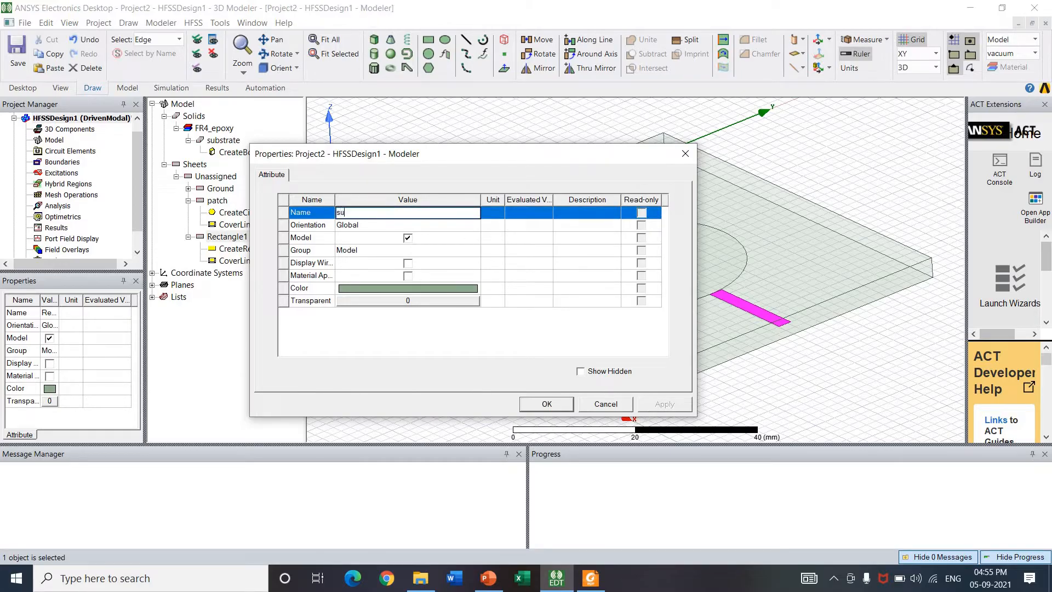
{"action": "type", "text": "btract"}
{"action": "left_click", "coordinate": [538, 410]}
Step: Set the subtract rectangle's position to 40.2,33,3.6 mm, its XSize to 14 mm and its YSize to 5 mm
{"action": "left_click", "coordinate": [187, 237]}
{"action": "left_click", "coordinate": [244, 250]}
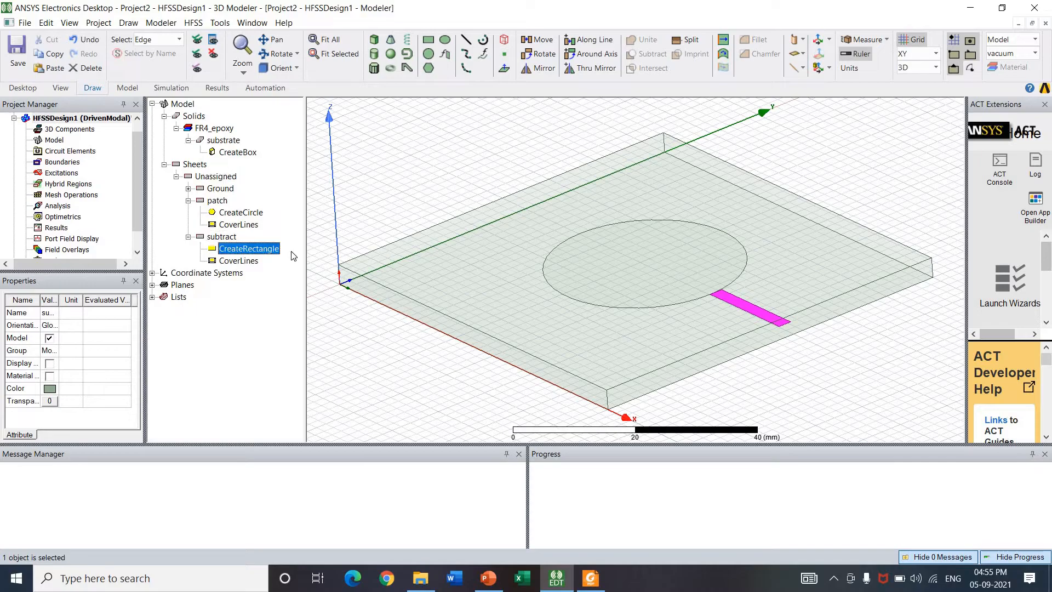
{"action": "double_click", "coordinate": [285, 249]}
{"action": "left_click", "coordinate": [381, 239]}
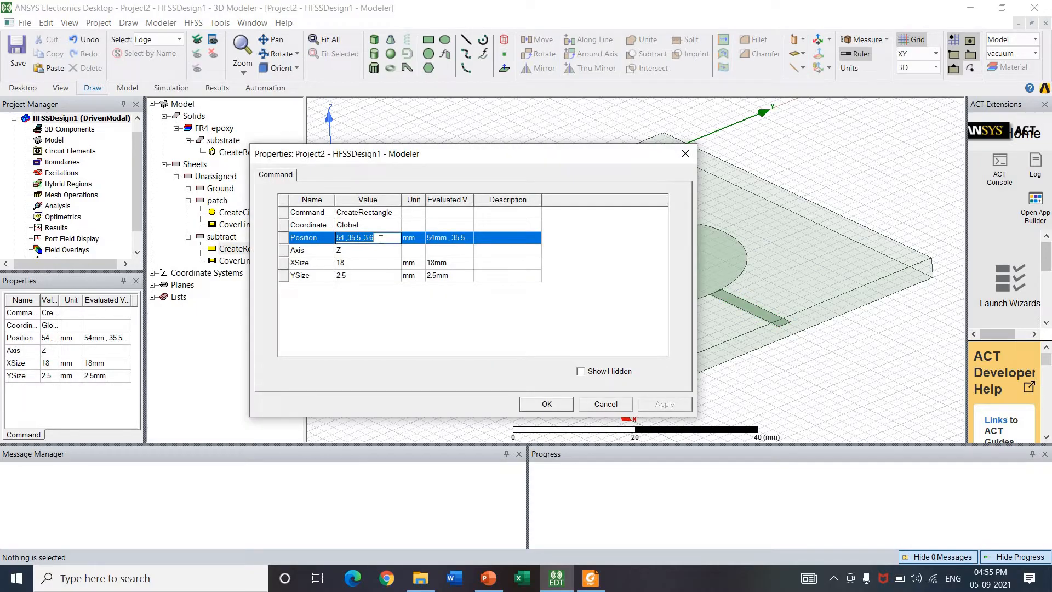
{"action": "type", "text": "40.2, 33, 3.6"}
{"action": "left_click", "coordinate": [371, 261]}
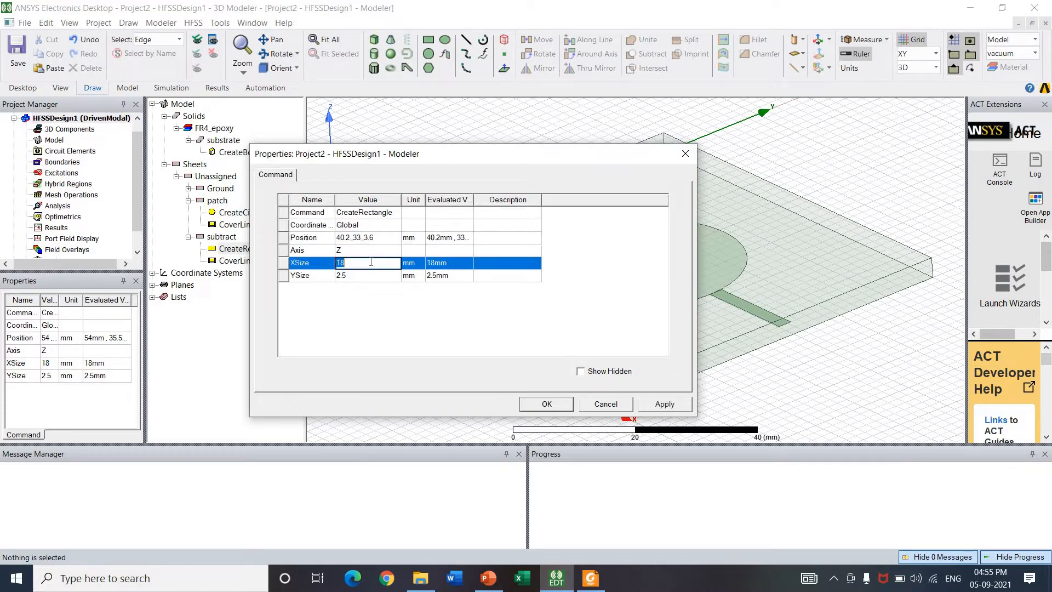
{"action": "type", "text": "14"}
{"action": "key", "text": "Tab"}
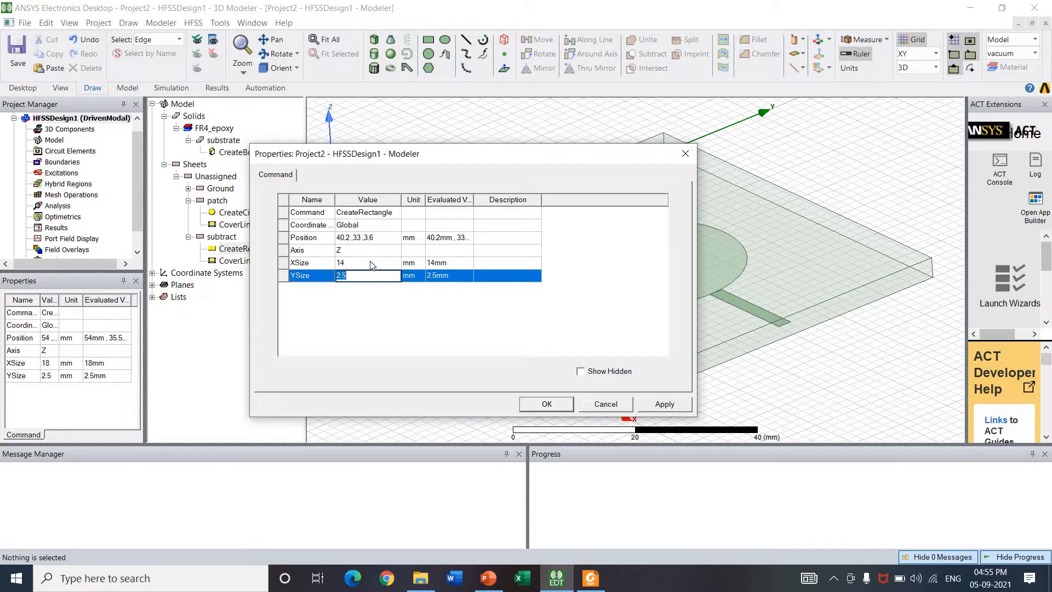
{"action": "type", "text": "5"}
{"action": "left_click", "coordinate": [676, 406]}
{"action": "left_click", "coordinate": [564, 408]}
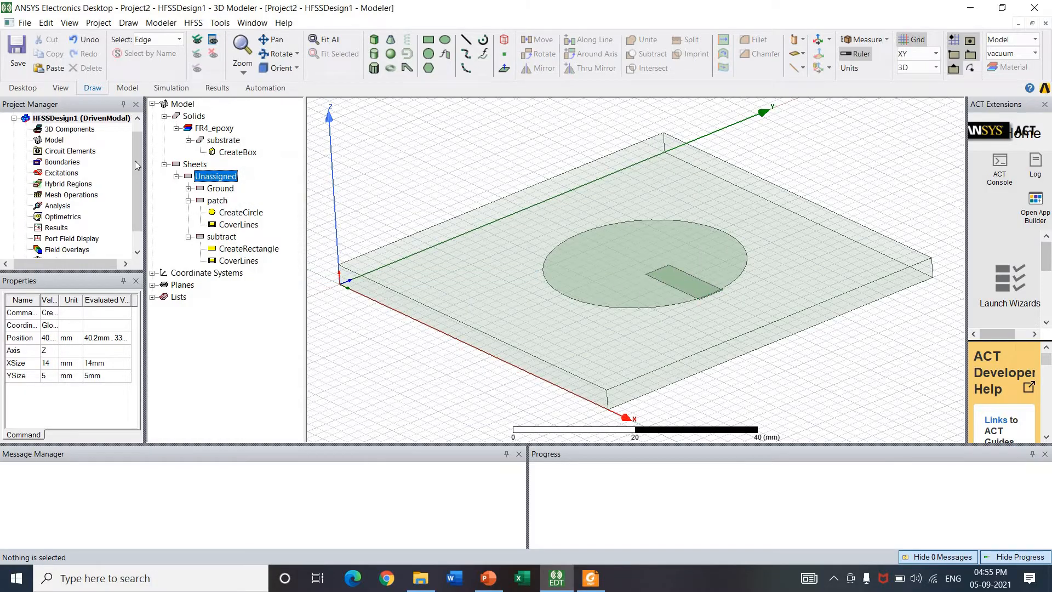
Step: Subtract the subtract rectangle from the patch to cut the inset notch, without cloning the tool object
{"action": "left_click", "coordinate": [202, 202]}
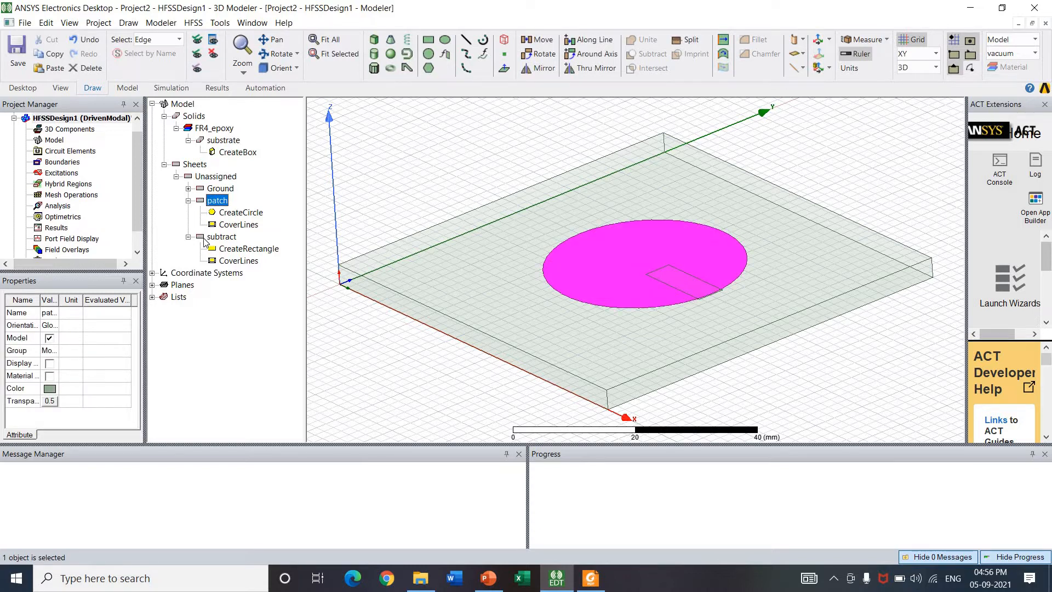
{"action": "left_click", "coordinate": [221, 237], "text": "ctrl"}
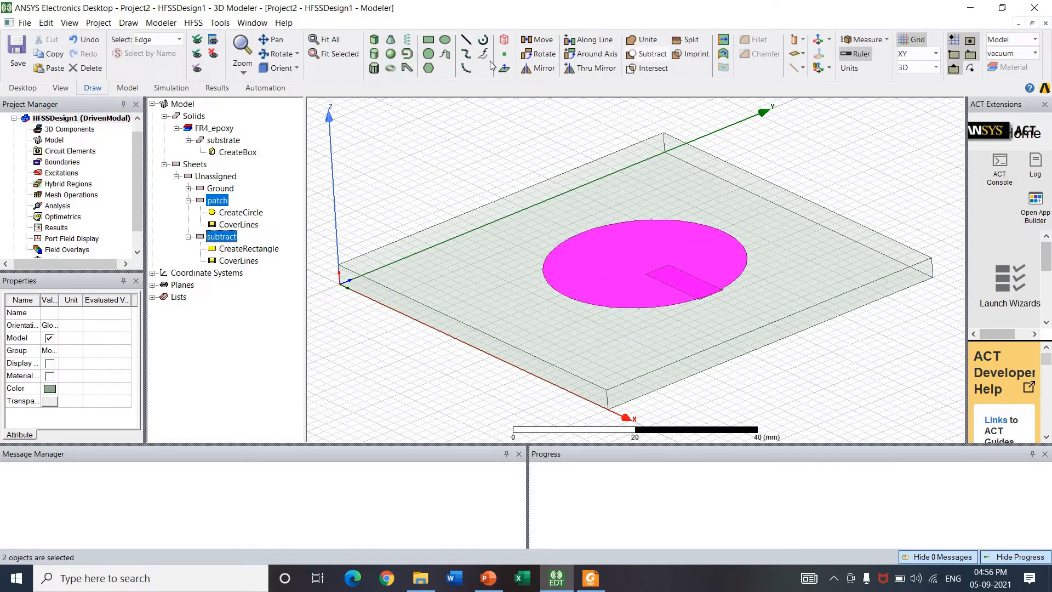
{"action": "left_click", "coordinate": [648, 55]}
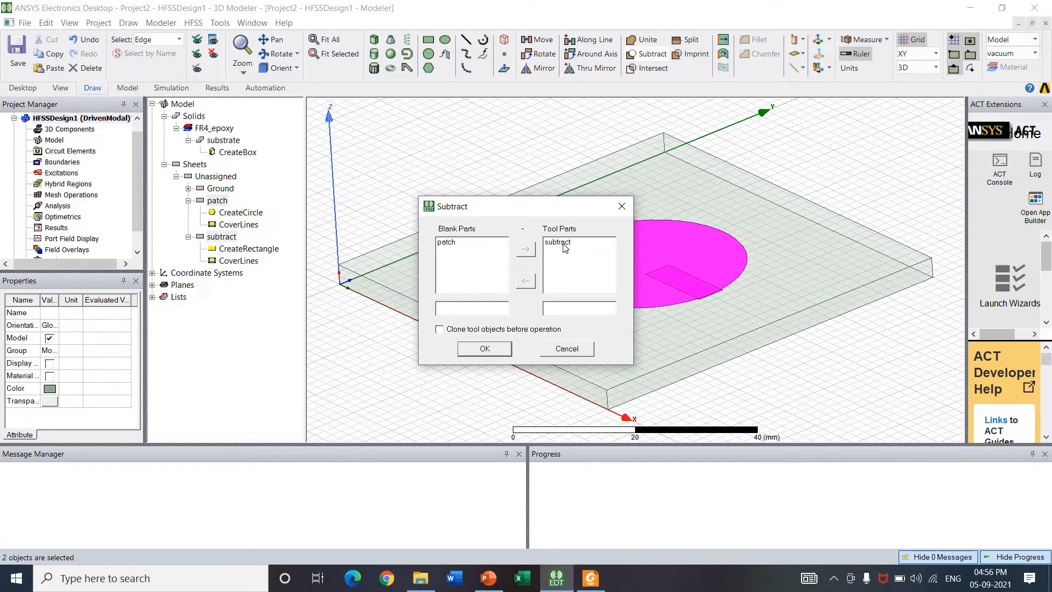
{"action": "left_click", "coordinate": [482, 349]}
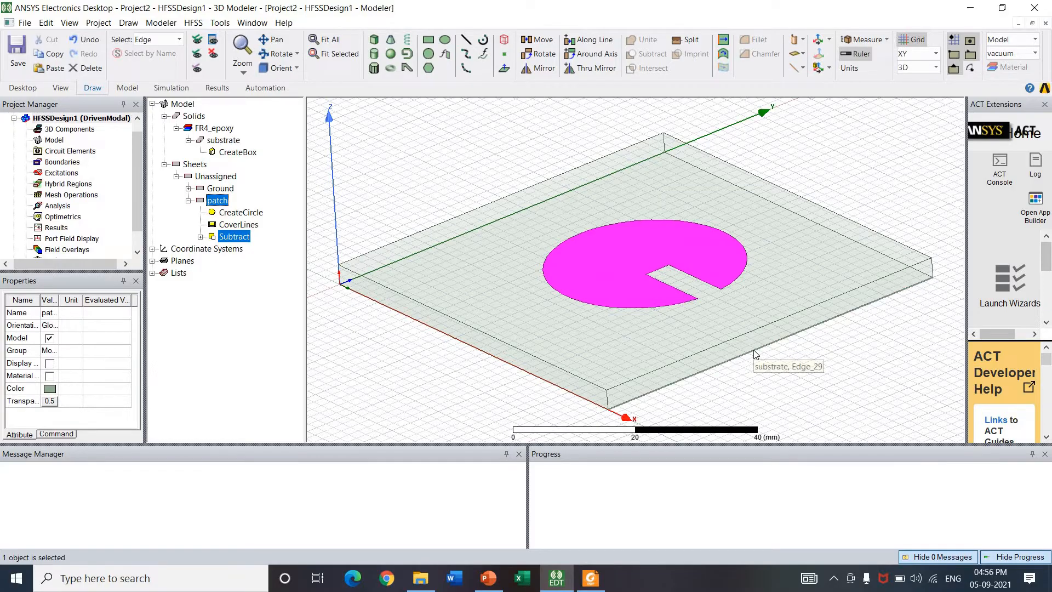
Step: Draw a rectangle about 36.2 by 3 mm in the XY plane, starting from about 4,36,0 mm
{"action": "left_click", "coordinate": [428, 39]}
{"action": "left_click", "coordinate": [523, 224]}
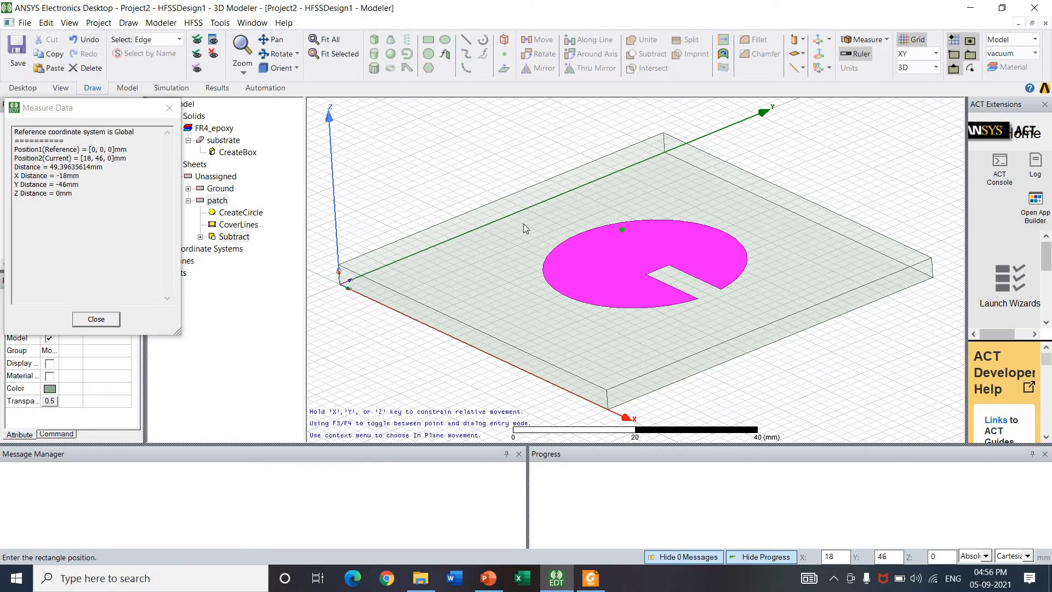
{"action": "left_click", "coordinate": [647, 293]}
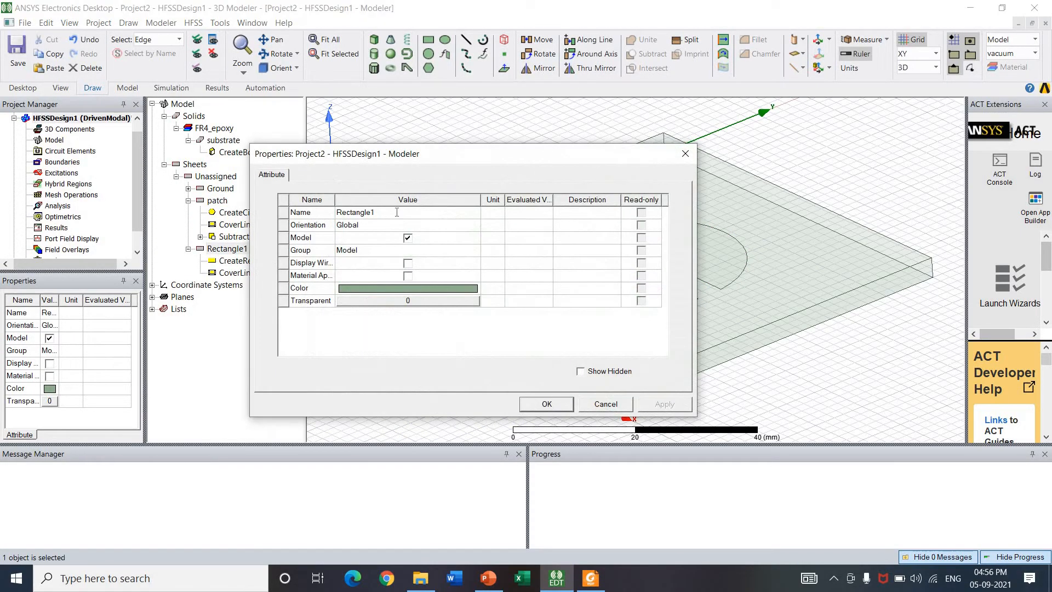
Step: Rename the new rectangle as feedline and set its transparency to 0.5
{"action": "left_click", "coordinate": [397, 212]}
{"action": "type", "text": "feedline"}
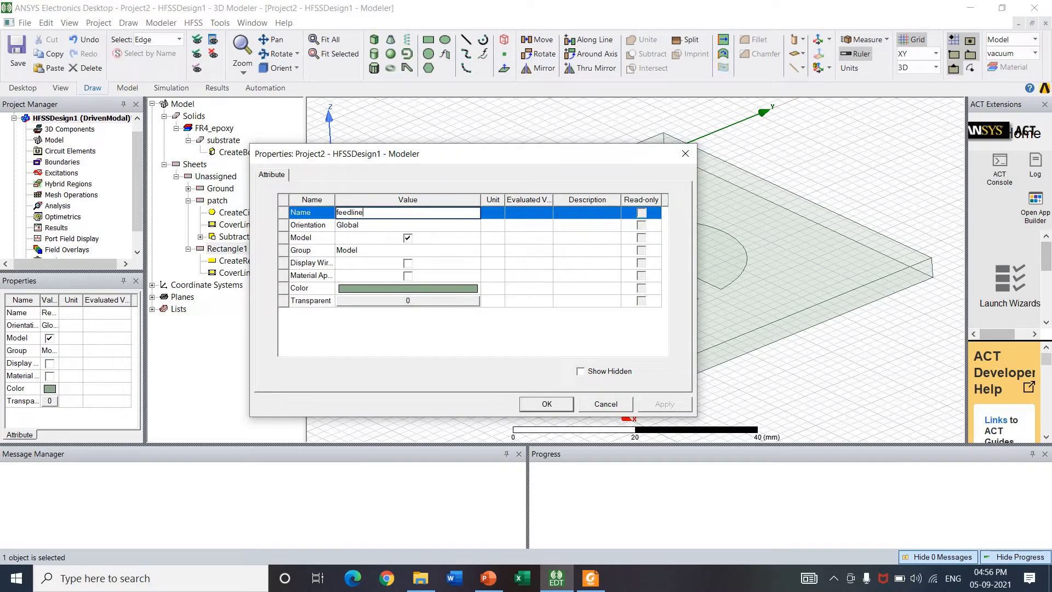
{"action": "left_click", "coordinate": [431, 304]}
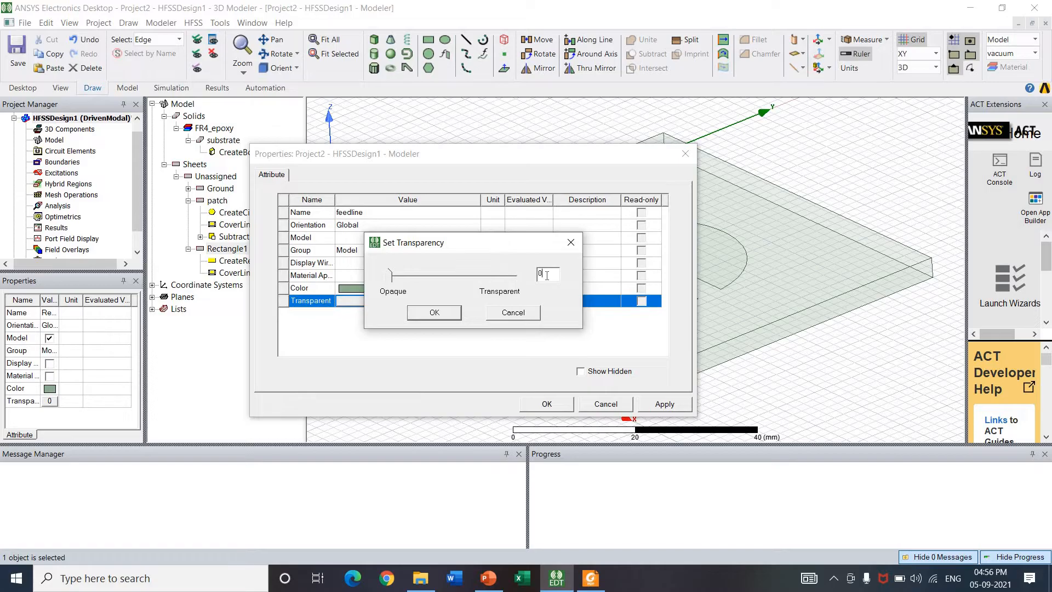
{"action": "type", "text": ".5"}
{"action": "left_click", "coordinate": [445, 315]}
{"action": "left_click", "coordinate": [558, 411]}
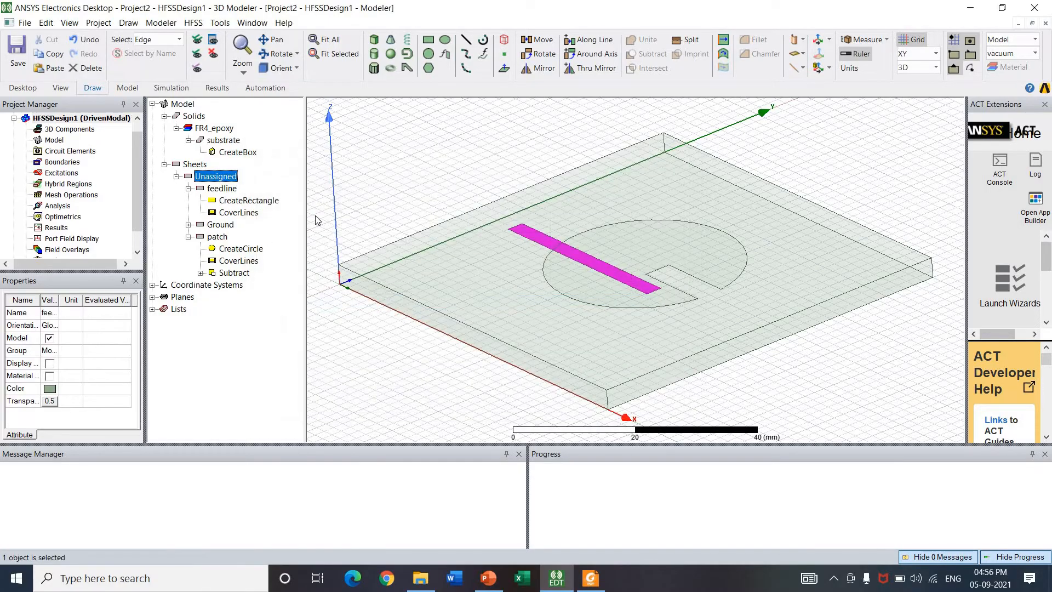
Step: Set the feedline rectangle's position to 40.12,34,3.6 mm, its XSize to 29.9 mm and its YSize to 3 mm
{"action": "double_click", "coordinate": [221, 202]}
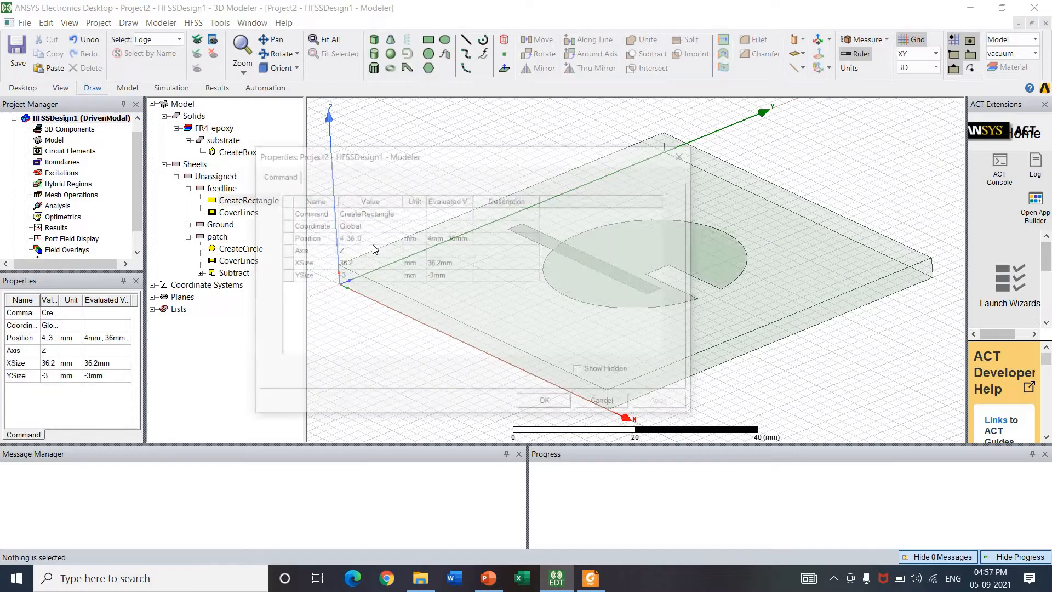
{"action": "left_click", "coordinate": [371, 237]}
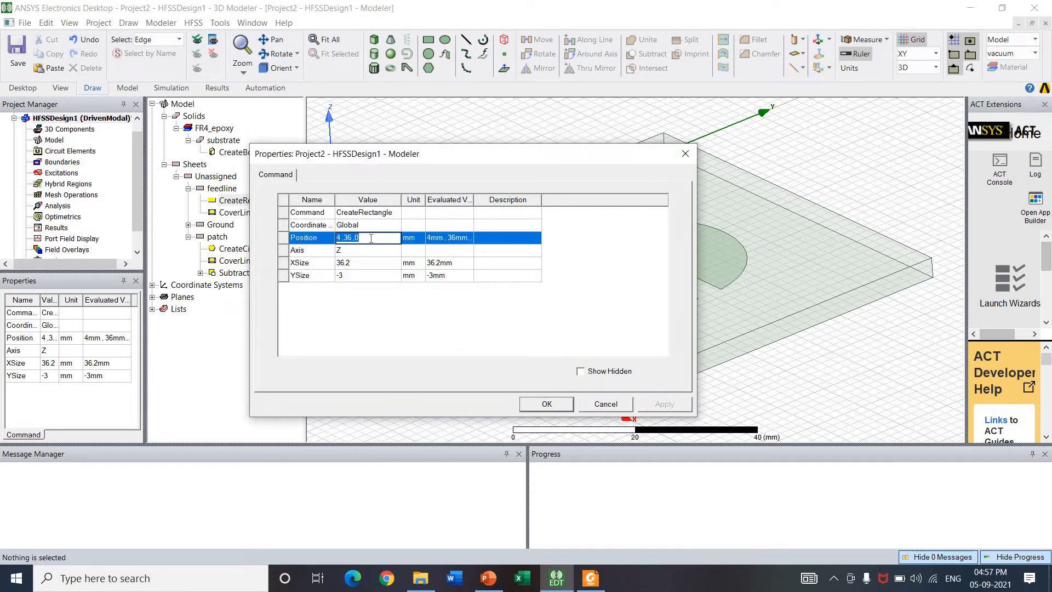
{"action": "type", "text": "40.12, 34, 3."}
{"action": "left_click", "coordinate": [356, 263]}
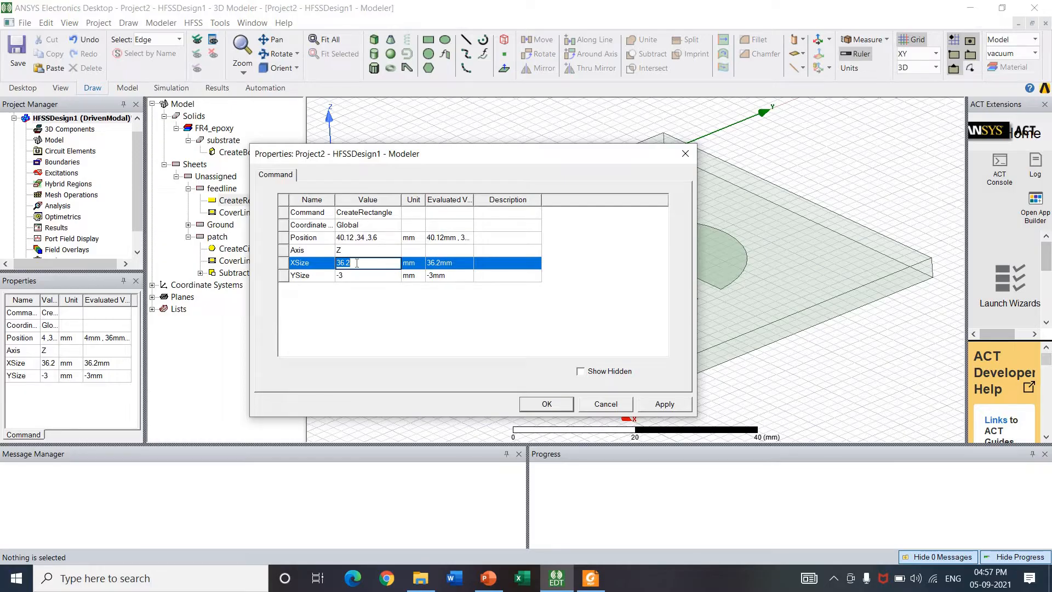
{"action": "type", "text": "29.9"}
{"action": "key", "text": "Tab"}
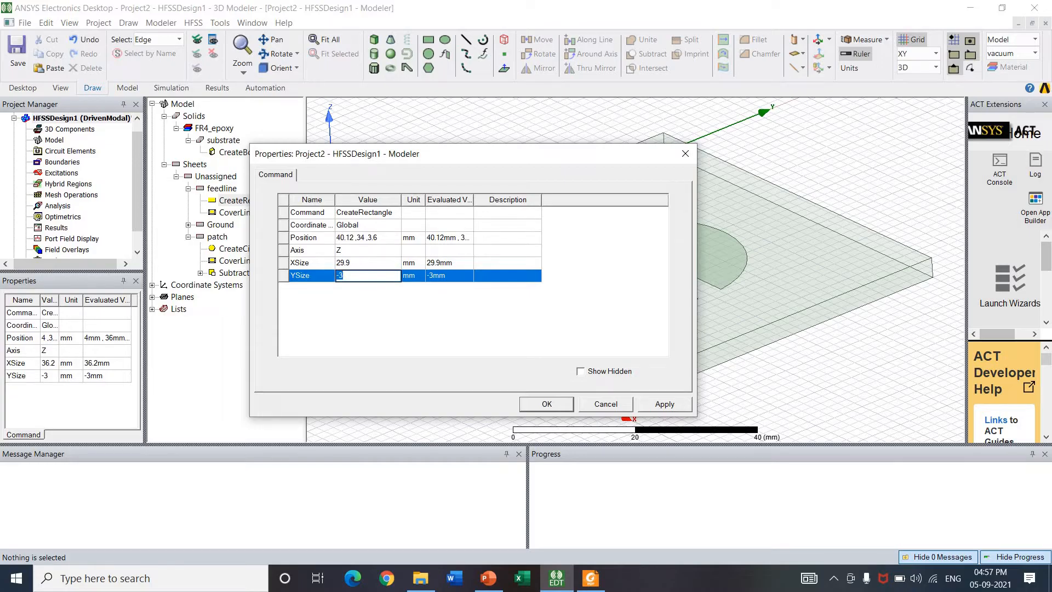
{"action": "type", "text": "3"}
{"action": "left_click", "coordinate": [671, 406]}
{"action": "left_click", "coordinate": [549, 408]}
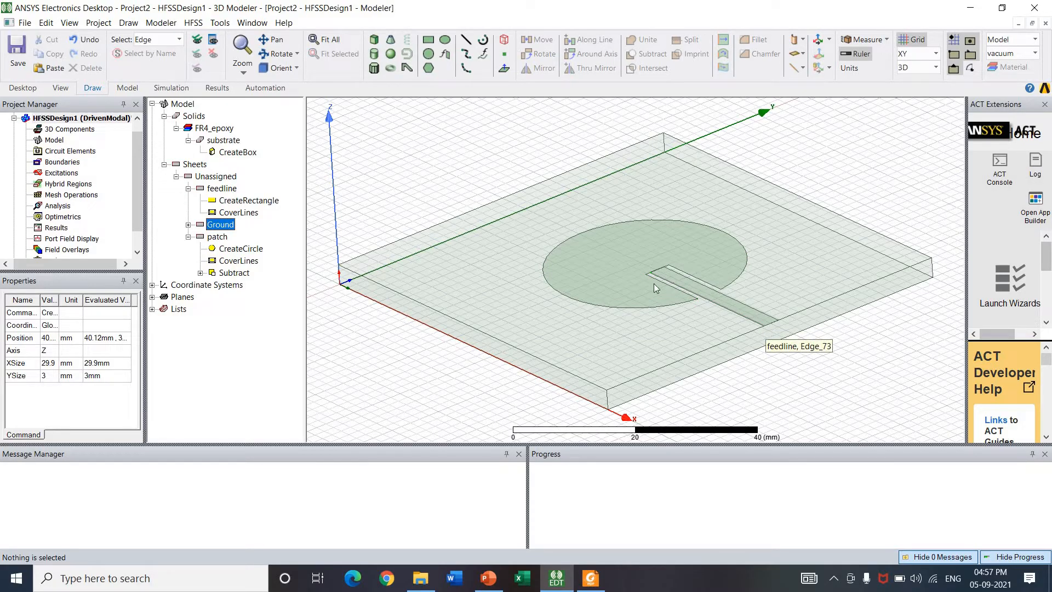
Step: Unite the patch and the feedline into one sheet, with the patch as the first selected object
{"action": "left_click", "coordinate": [584, 262]}
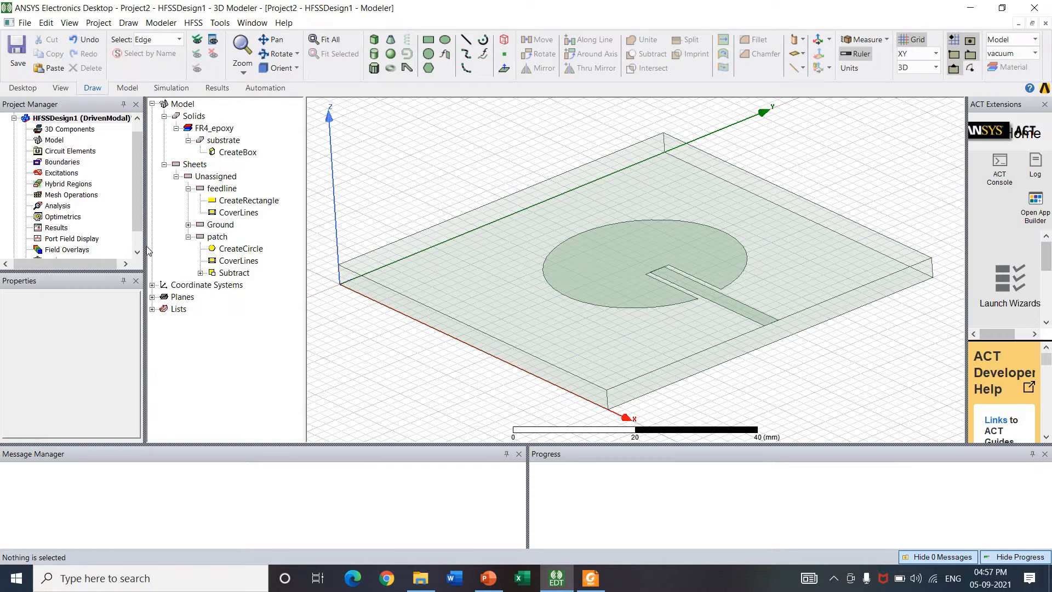
{"action": "left_click", "coordinate": [203, 240]}
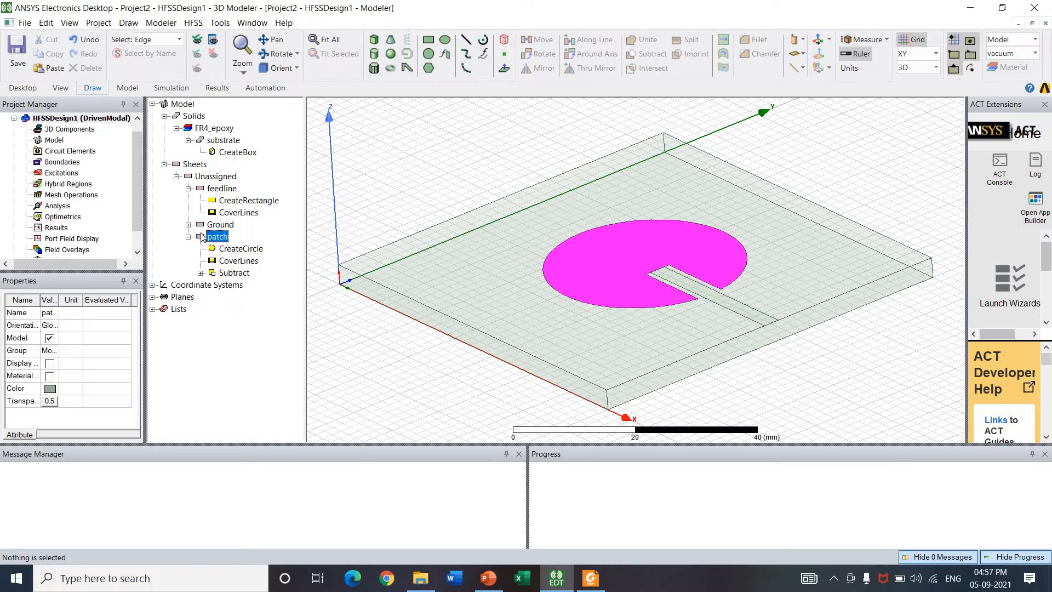
{"action": "left_click", "coordinate": [203, 188]}
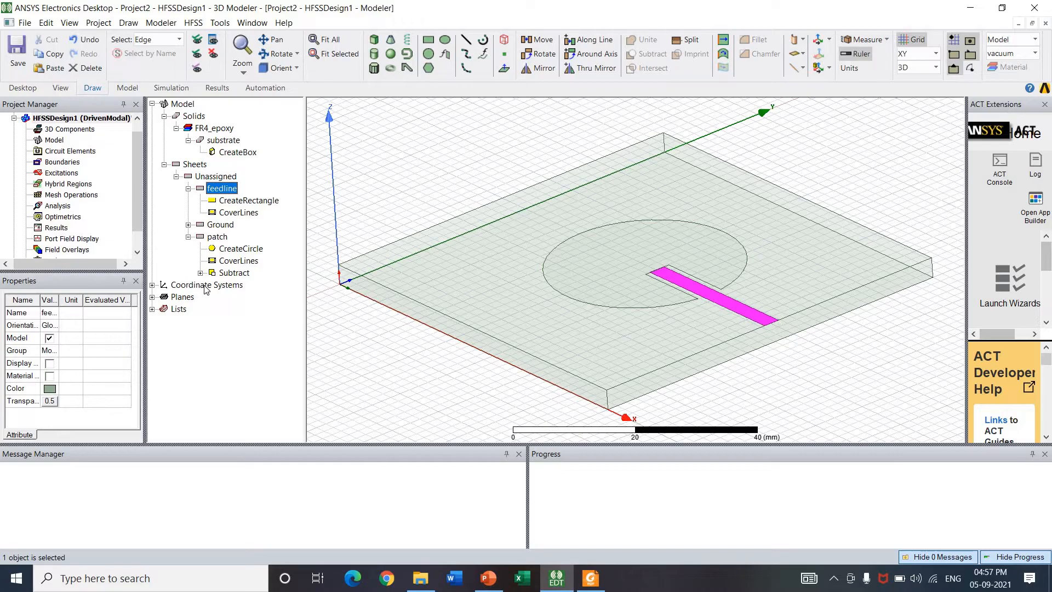
{"action": "left_click", "coordinate": [201, 237]}
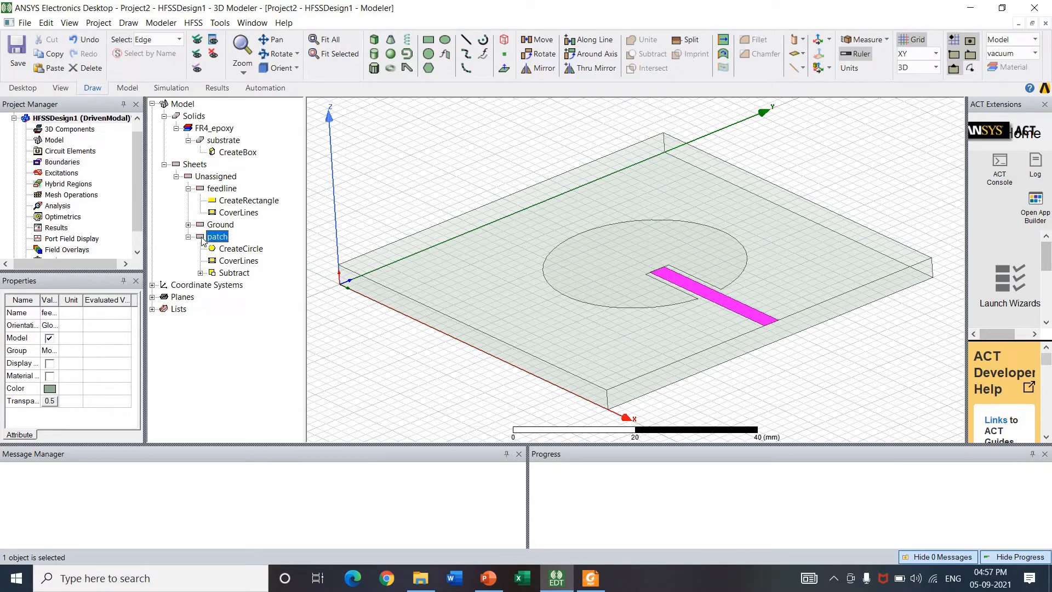
{"action": "left_click", "coordinate": [203, 192], "text": "ctrl"}
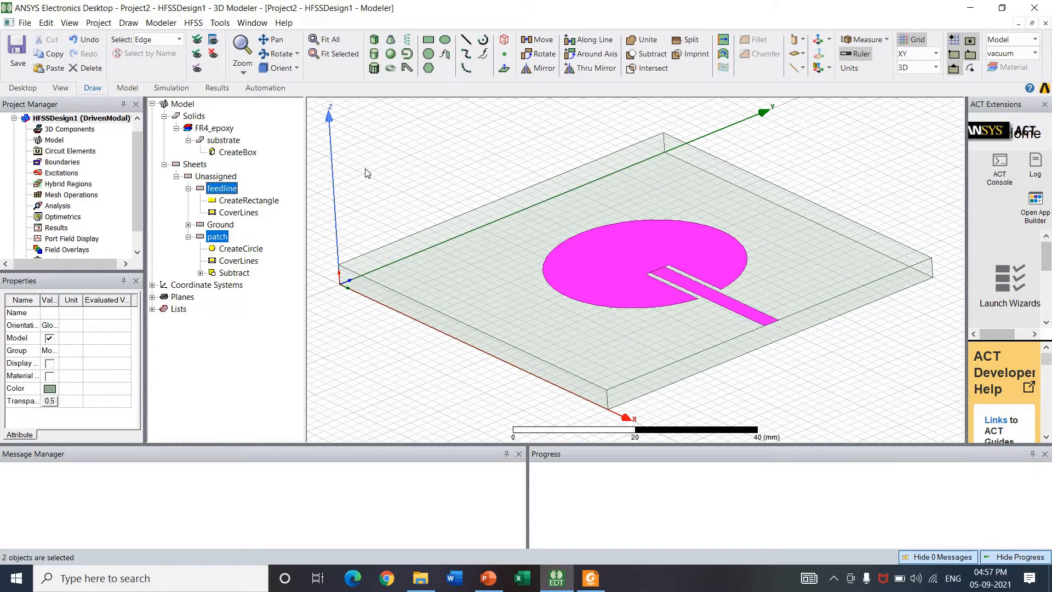
{"action": "left_click", "coordinate": [638, 45]}
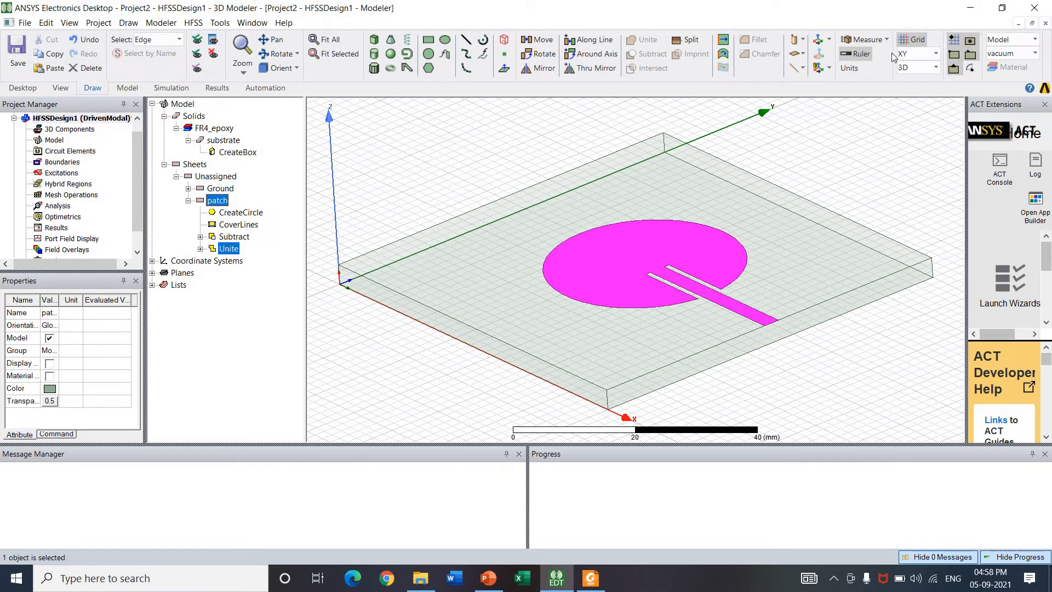
Step: Draw a 3 by 3.6 mm rectangle in the YZ plane from the feedline's end corner at 70.02,34,3.6 mm down to the ground
{"action": "left_click", "coordinate": [936, 54]}
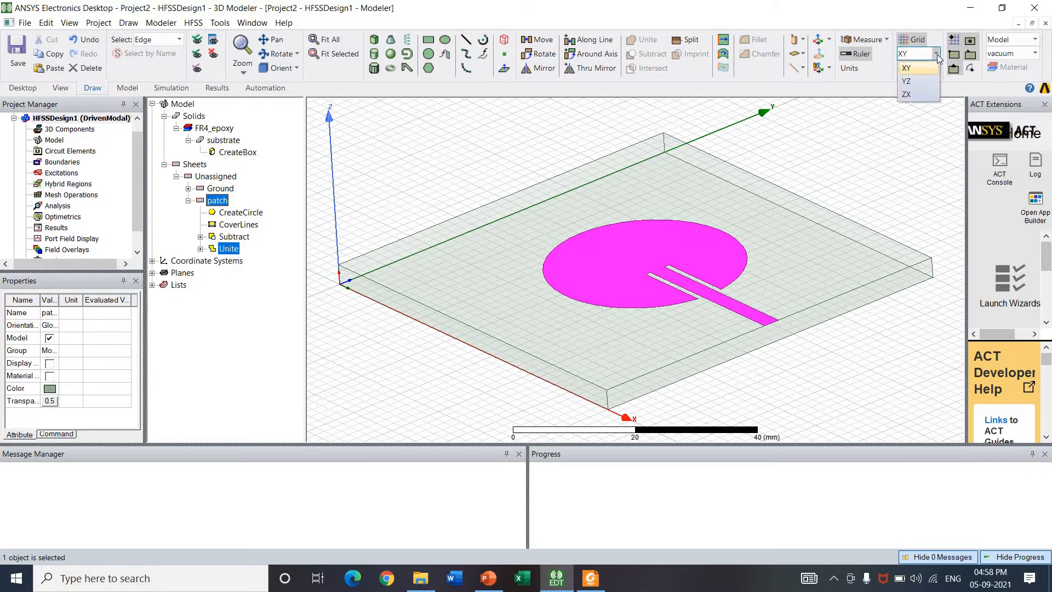
{"action": "left_click", "coordinate": [924, 85]}
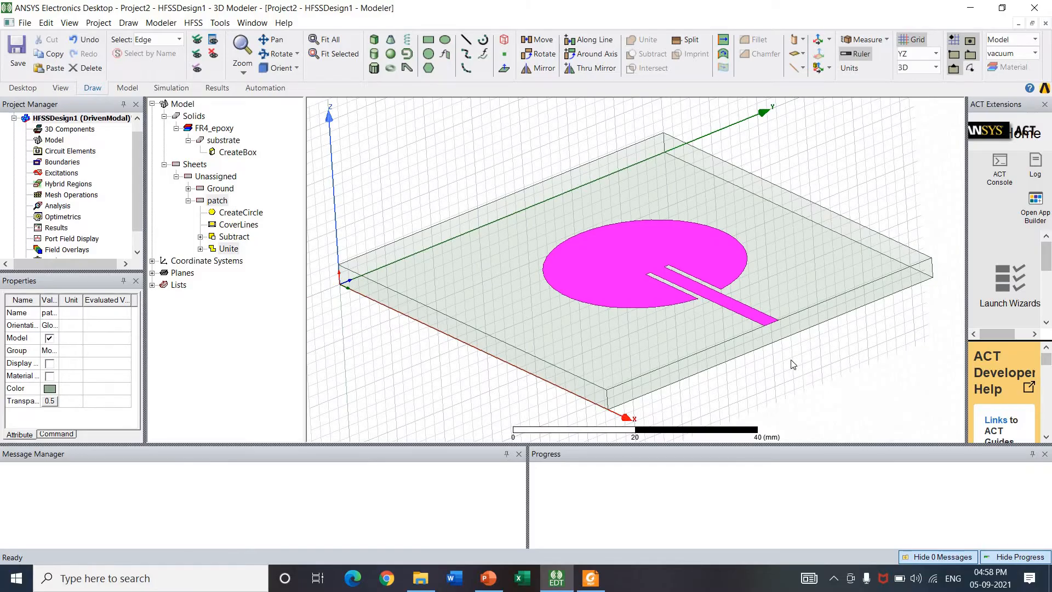
{"action": "left_click_drag", "start_coordinate": [755, 334], "coordinate": [683, 333], "text": "alt"}
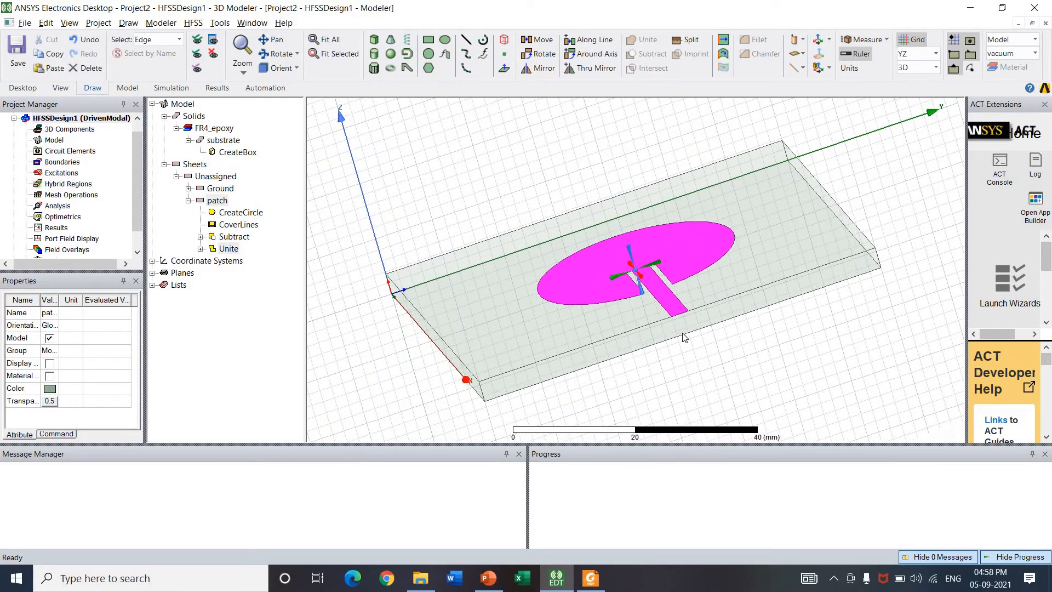
{"action": "scroll", "coordinate": [682, 333], "scroll_direction": "up", "scroll_amount": 1}
{"action": "scroll", "coordinate": [683, 336], "scroll_direction": "up", "scroll_amount": 4}
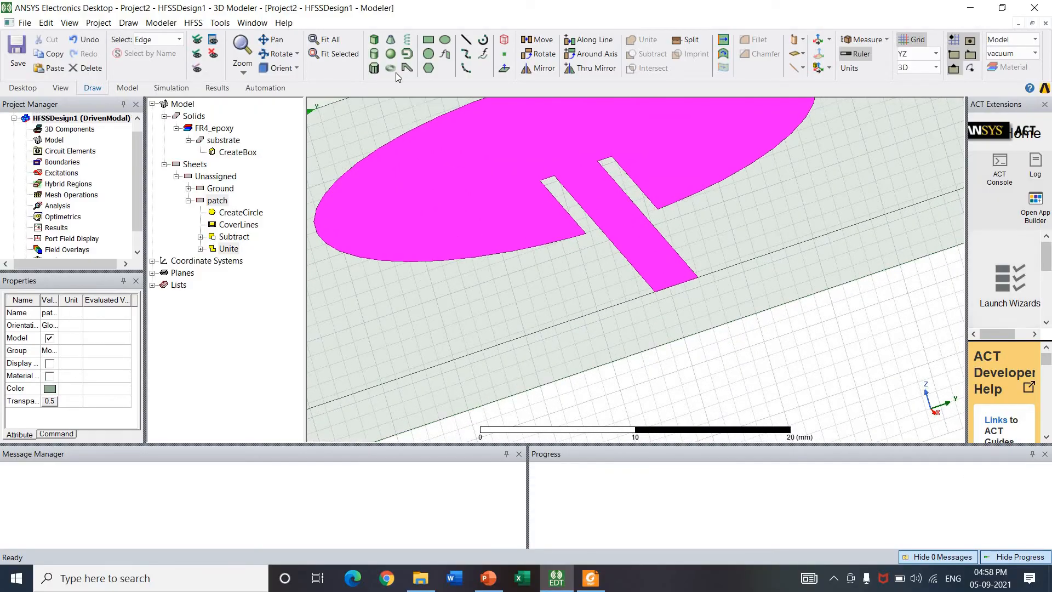
{"action": "left_click", "coordinate": [656, 290]}
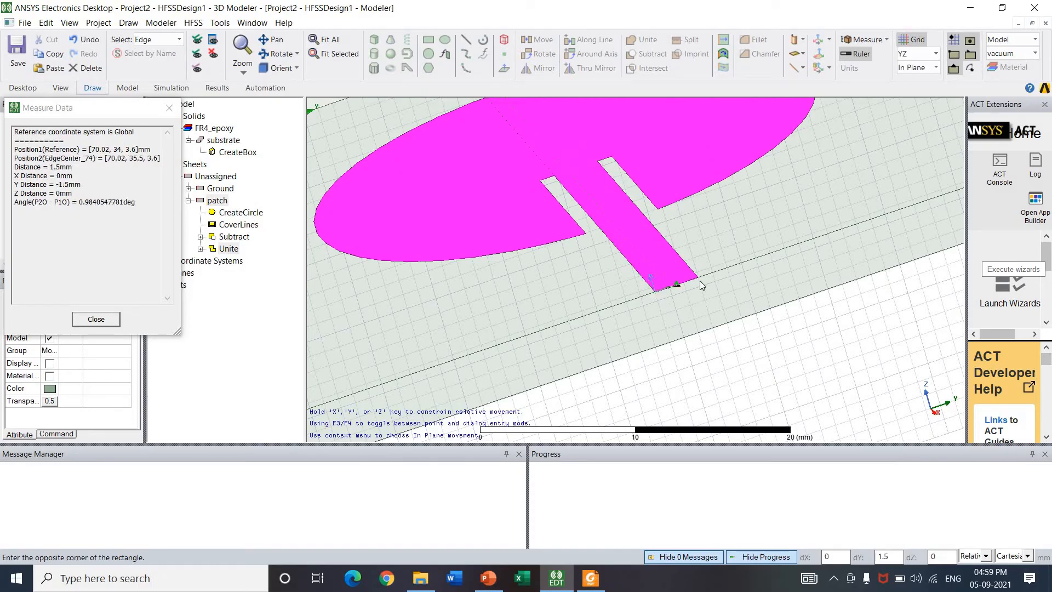
{"action": "left_click", "coordinate": [712, 326]}
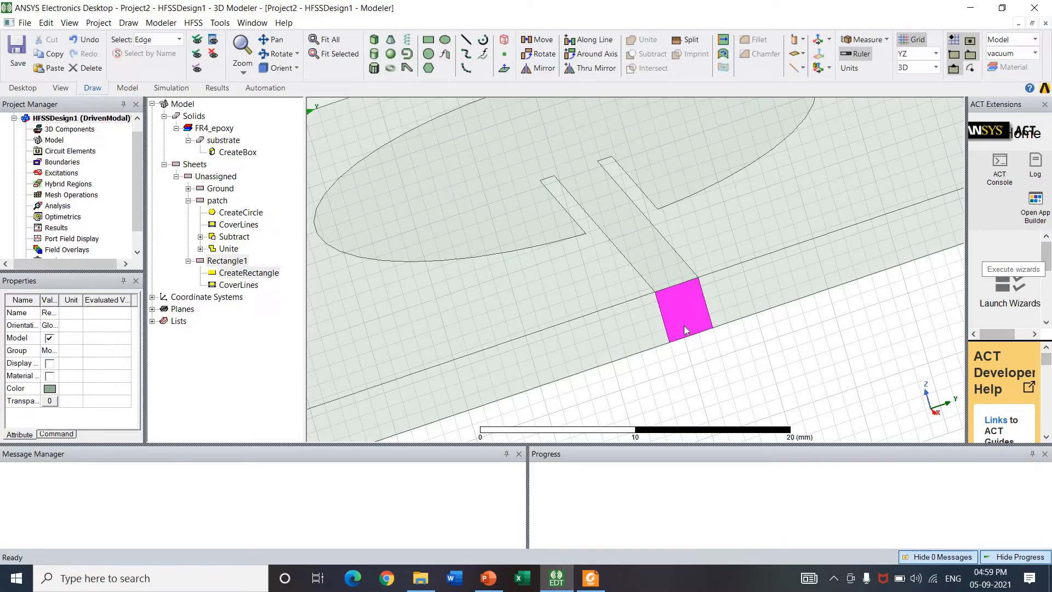
Step: Set the position of the vertical rectangle at the feedline's end to 70,34,3.6 mm
{"action": "double_click", "coordinate": [262, 277]}
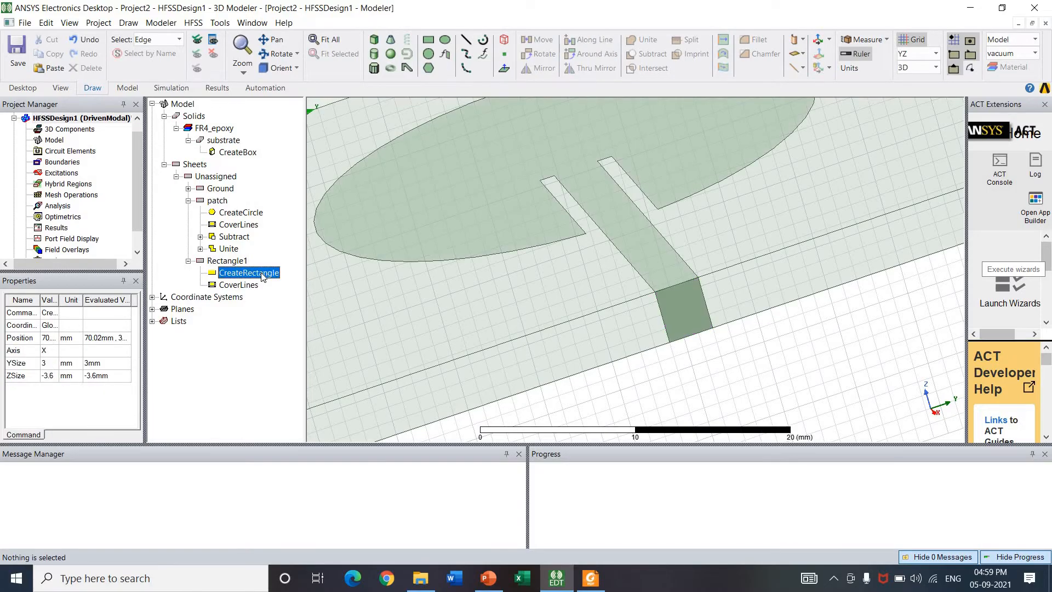
{"action": "left_click", "coordinate": [351, 237]}
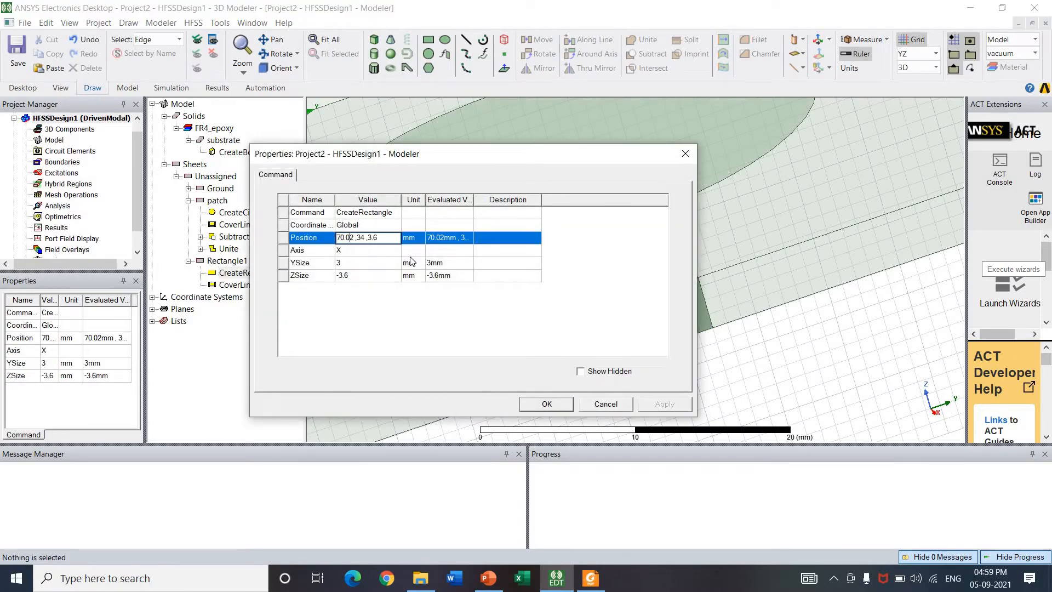
{"action": "key", "text": "BackSpace"}
{"action": "key", "text": "BackSpace"}
{"action": "key", "text": "BackSpace"}
{"action": "key", "text": "BackSpace"}
{"action": "key", "text": "BackSpace"}
{"action": "left_click", "coordinate": [563, 408]}
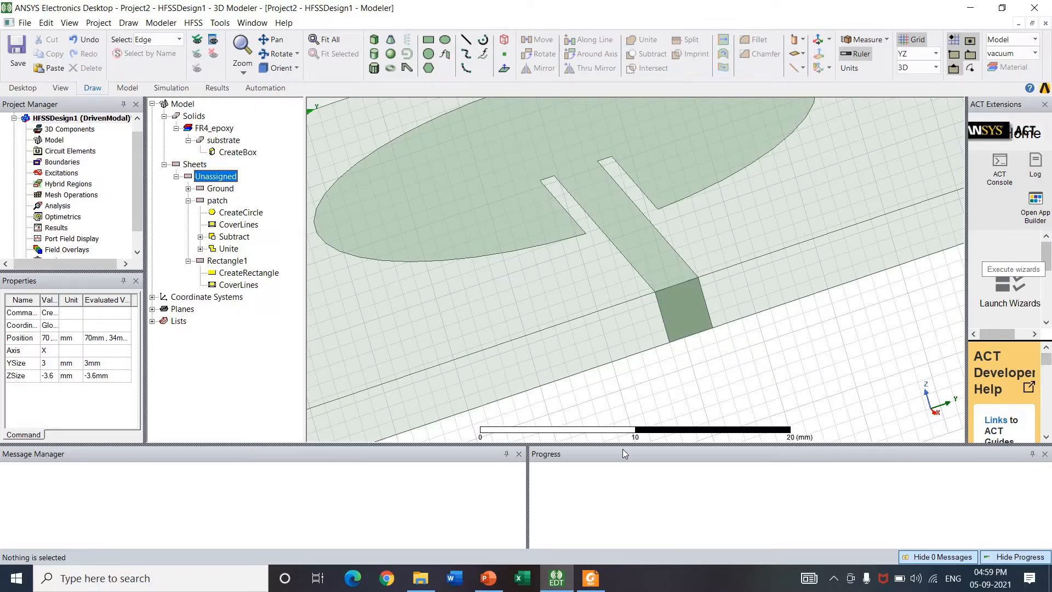
{"action": "left_click", "coordinate": [693, 309]}
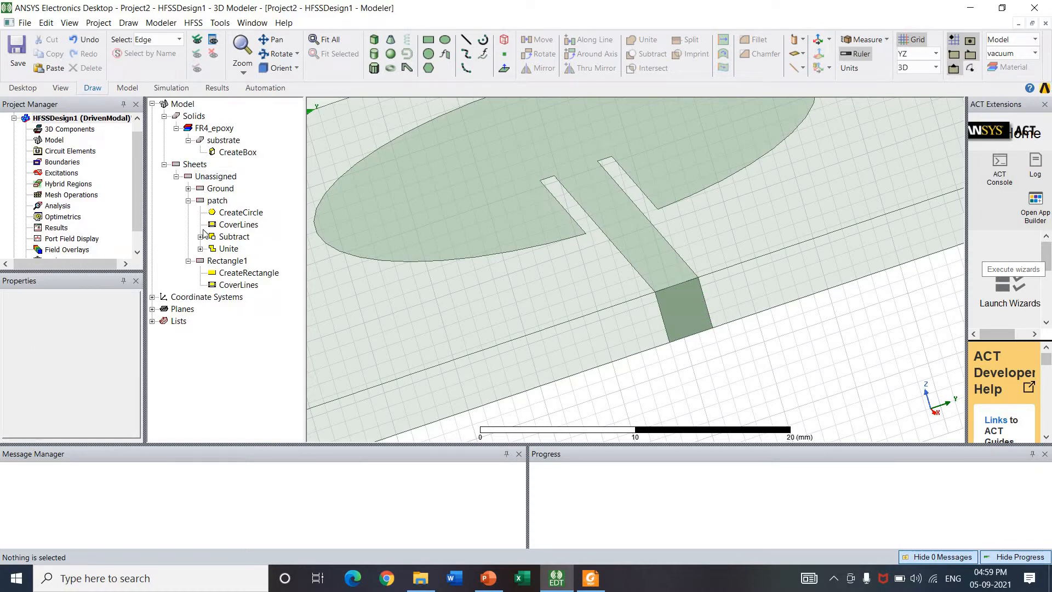
Step: Assign a Finite Conductivity boundary to the Ground sheet, using copper as its material
{"action": "left_click", "coordinate": [210, 201]}
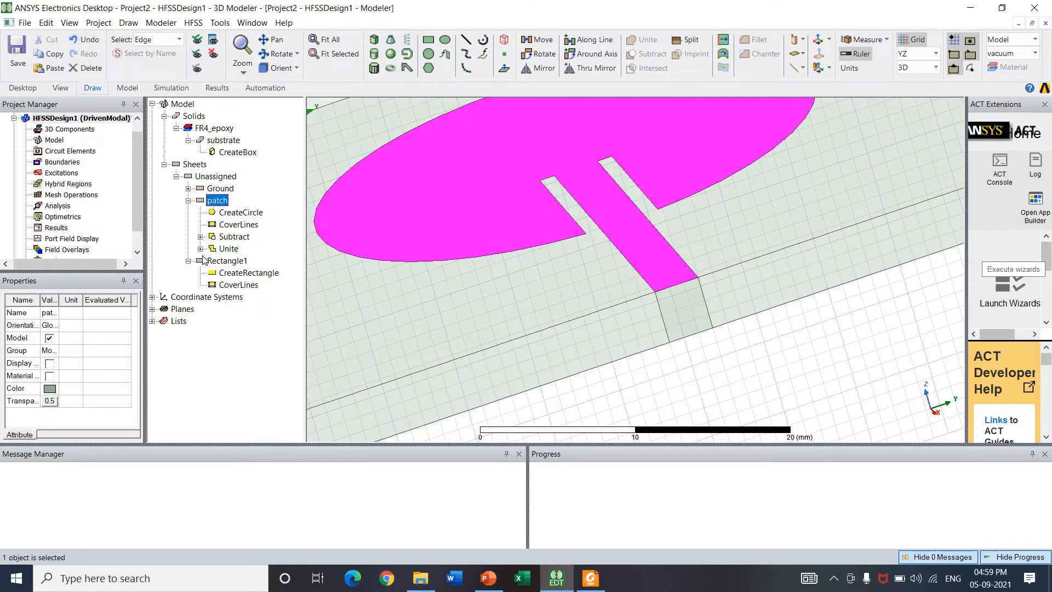
{"action": "left_click", "coordinate": [200, 190]}
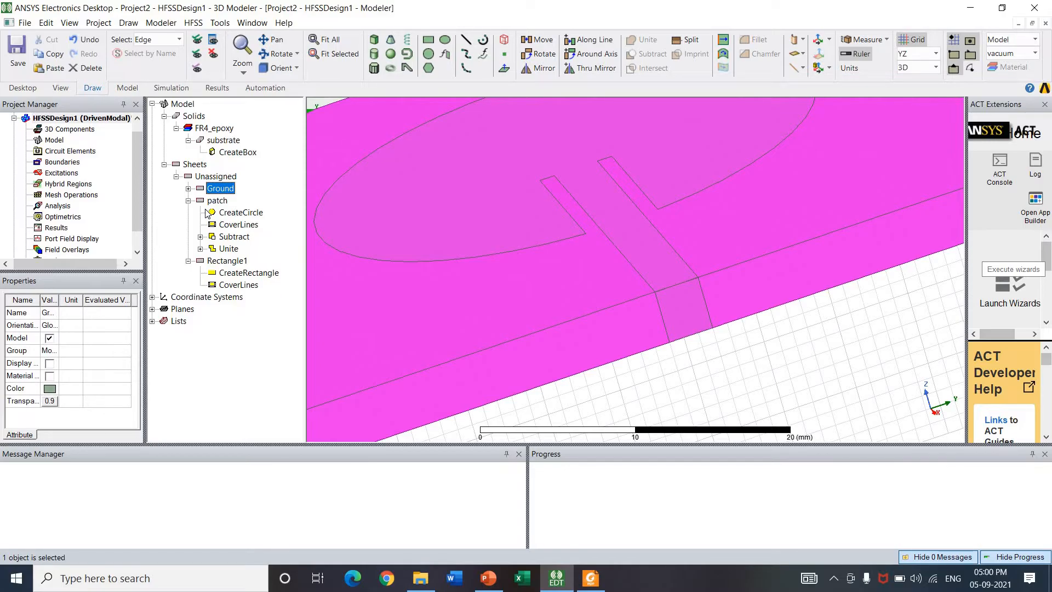
{"action": "right_click", "coordinate": [202, 192]}
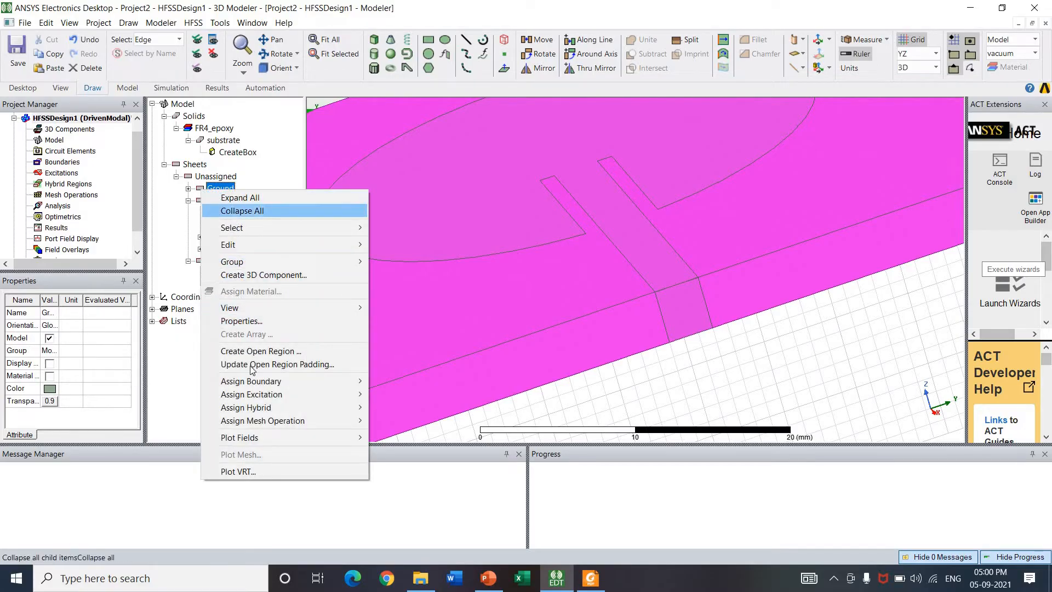
{"action": "mouse_move", "coordinate": [275, 389]}
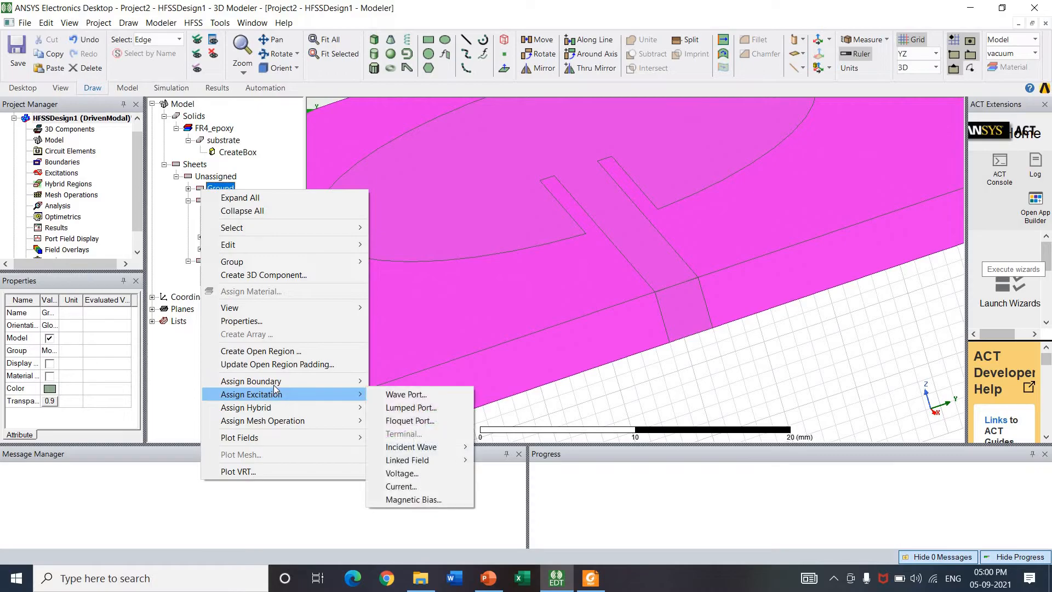
{"action": "mouse_move", "coordinate": [307, 382]}
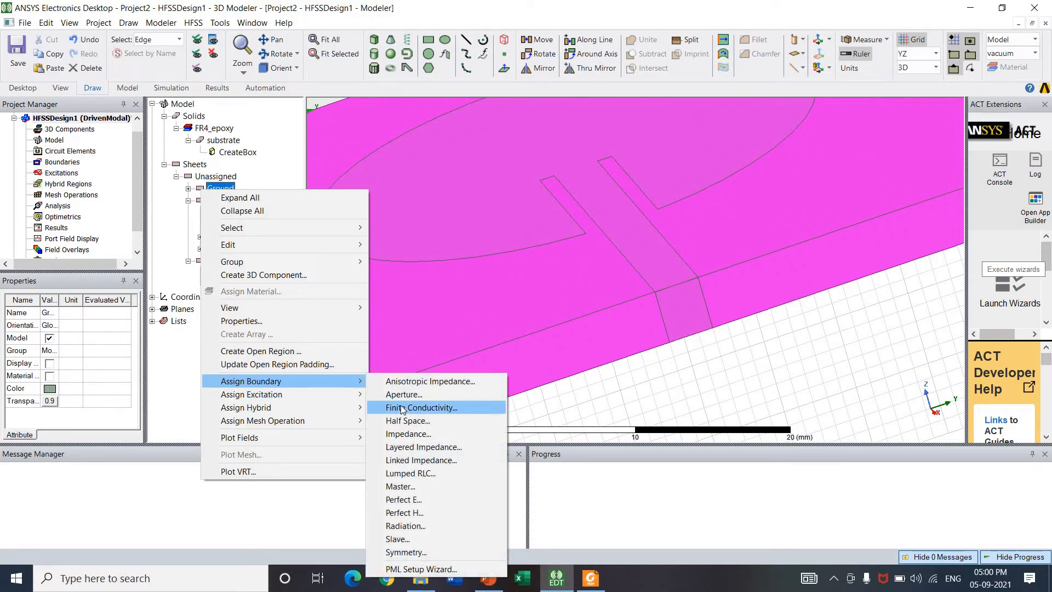
{"action": "left_click", "coordinate": [402, 408]}
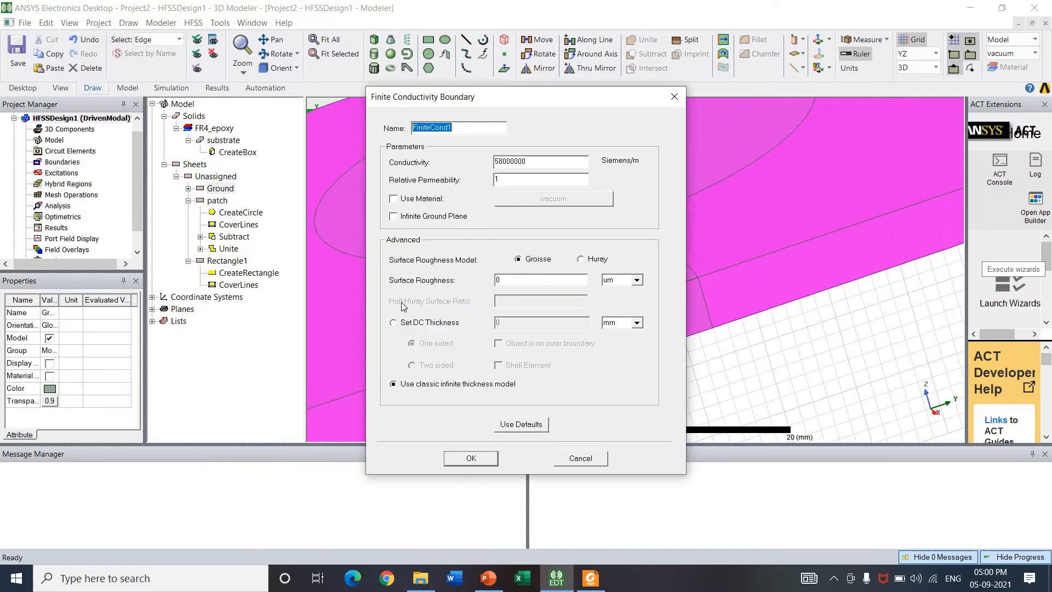
{"action": "left_click", "coordinate": [407, 200]}
{"action": "left_click", "coordinate": [530, 199]}
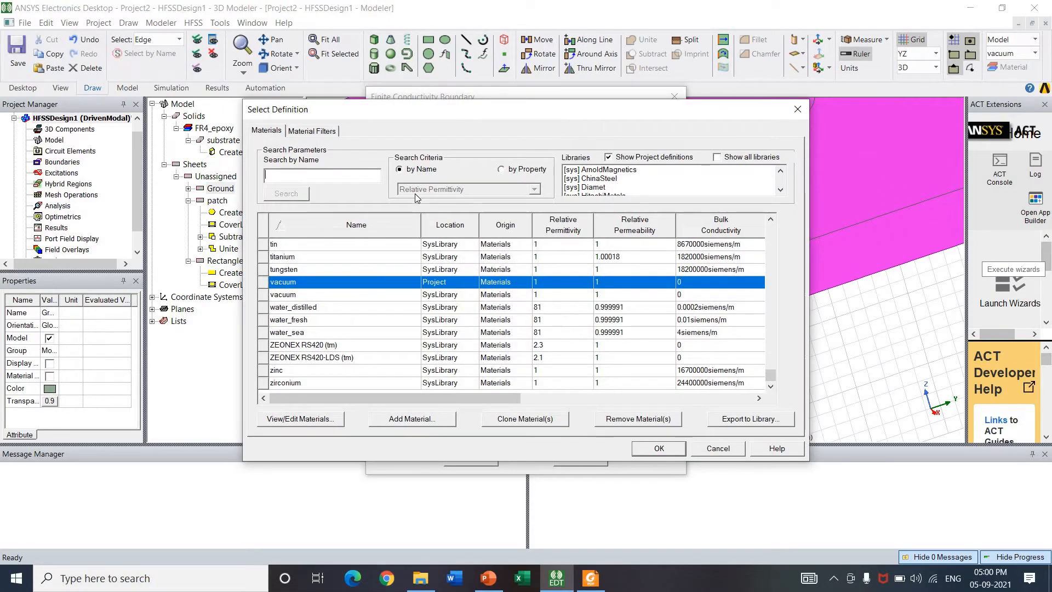
{"action": "type", "text": "copp"}
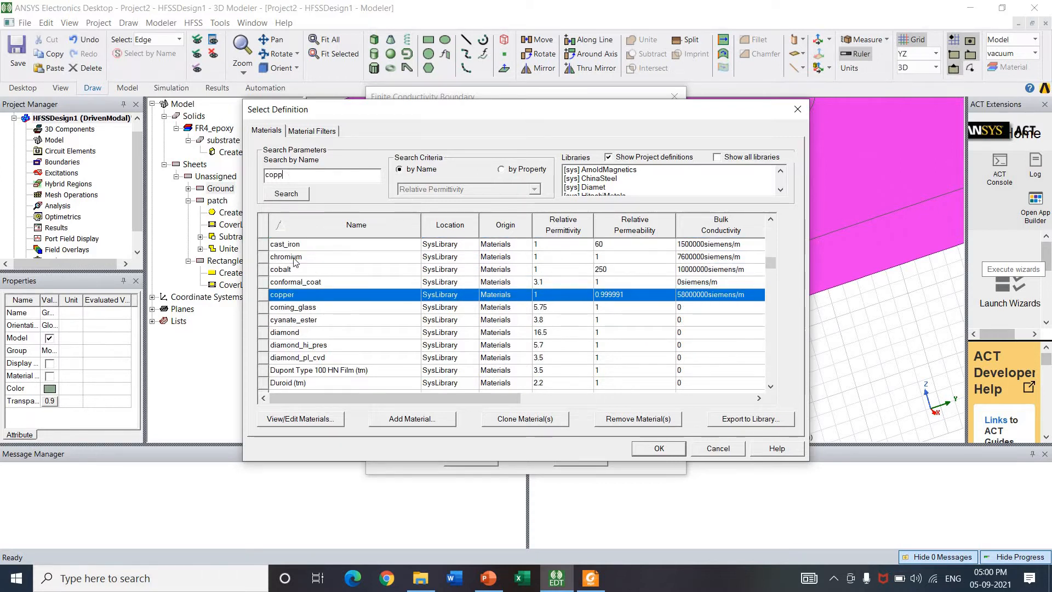
{"action": "left_click", "coordinate": [659, 449]}
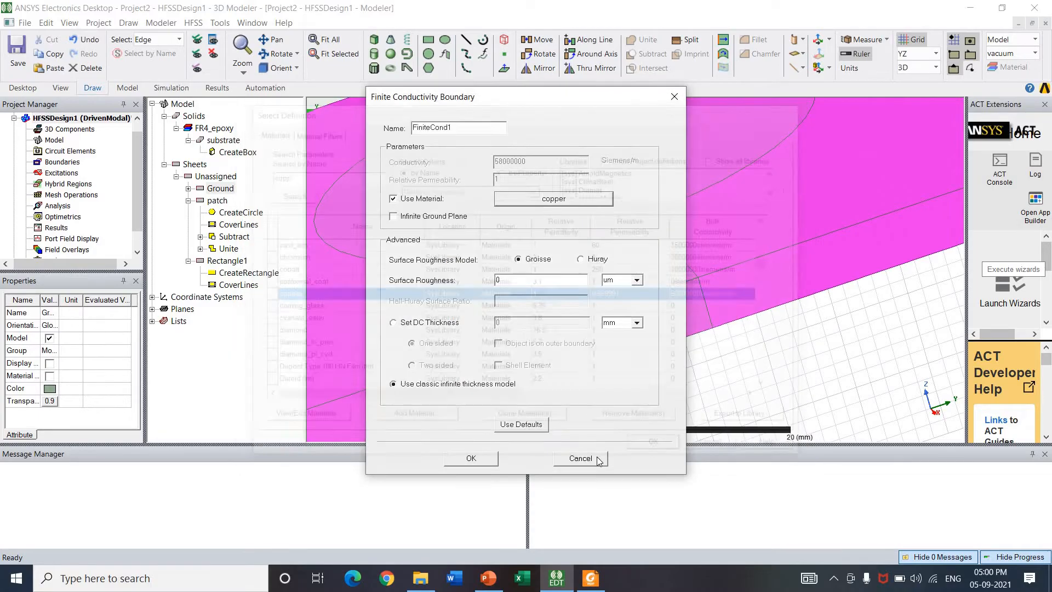
{"action": "left_click", "coordinate": [470, 458]}
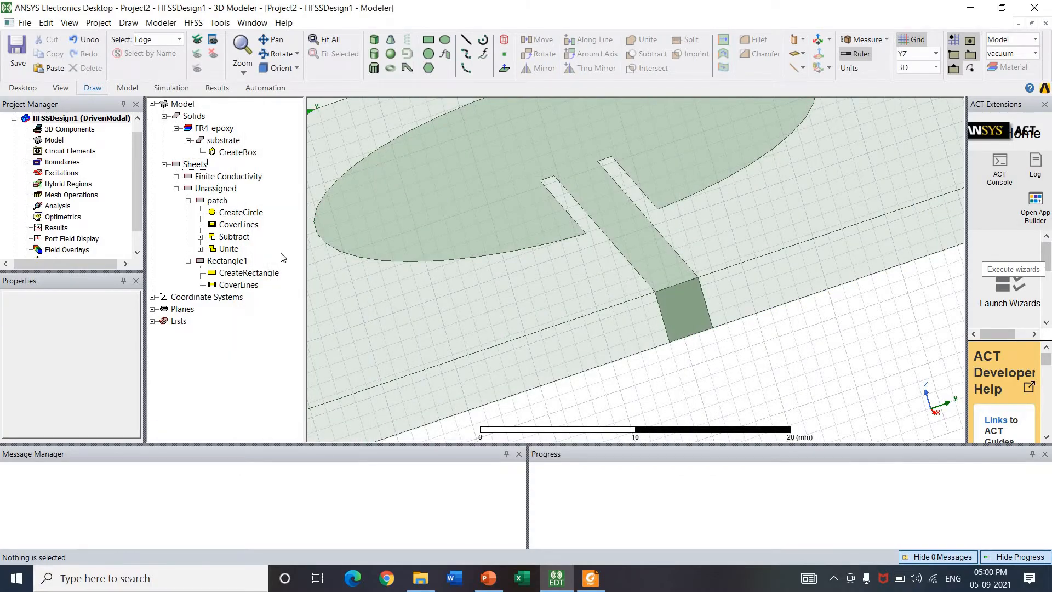
Step: Assign a Finite Conductivity boundary to the patch sheet, using copper as its material
{"action": "left_click", "coordinate": [204, 202]}
{"action": "right_click", "coordinate": [203, 202]}
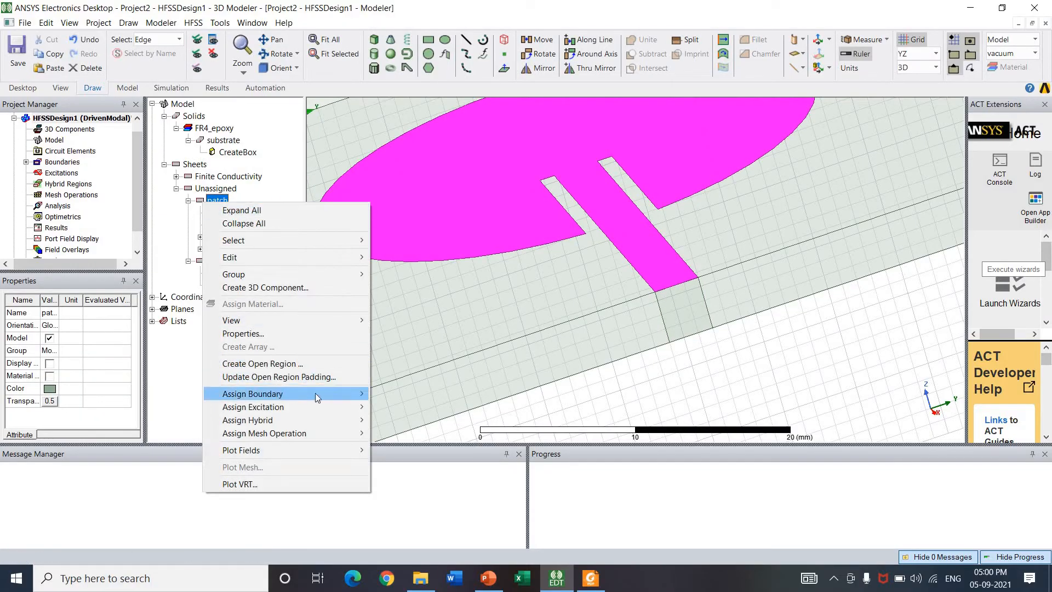
{"action": "mouse_move", "coordinate": [318, 394]}
{"action": "left_click", "coordinate": [416, 421]}
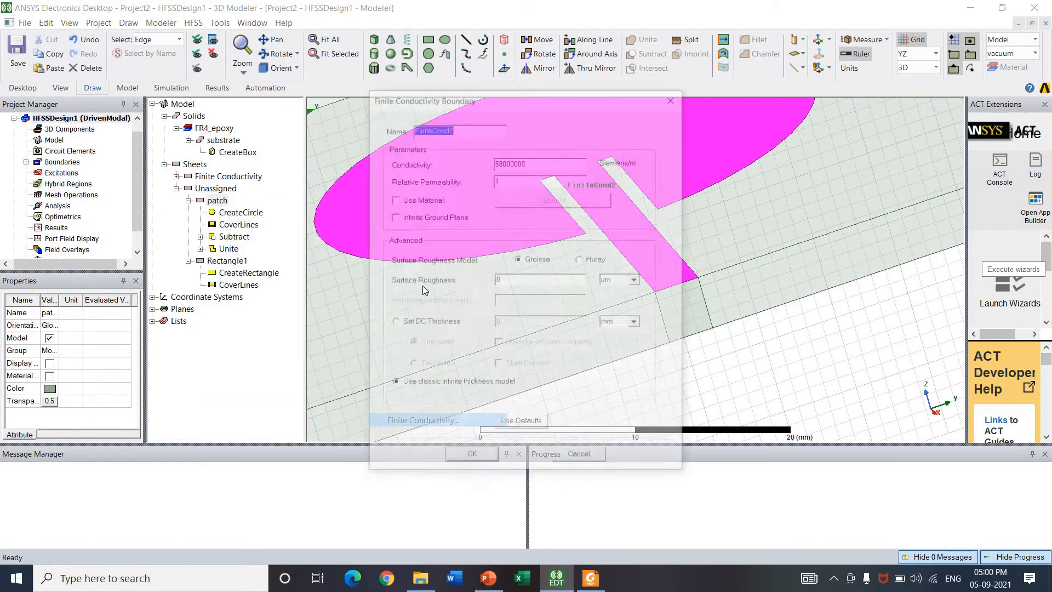
{"action": "left_click", "coordinate": [415, 202]}
{"action": "left_click", "coordinate": [530, 202]}
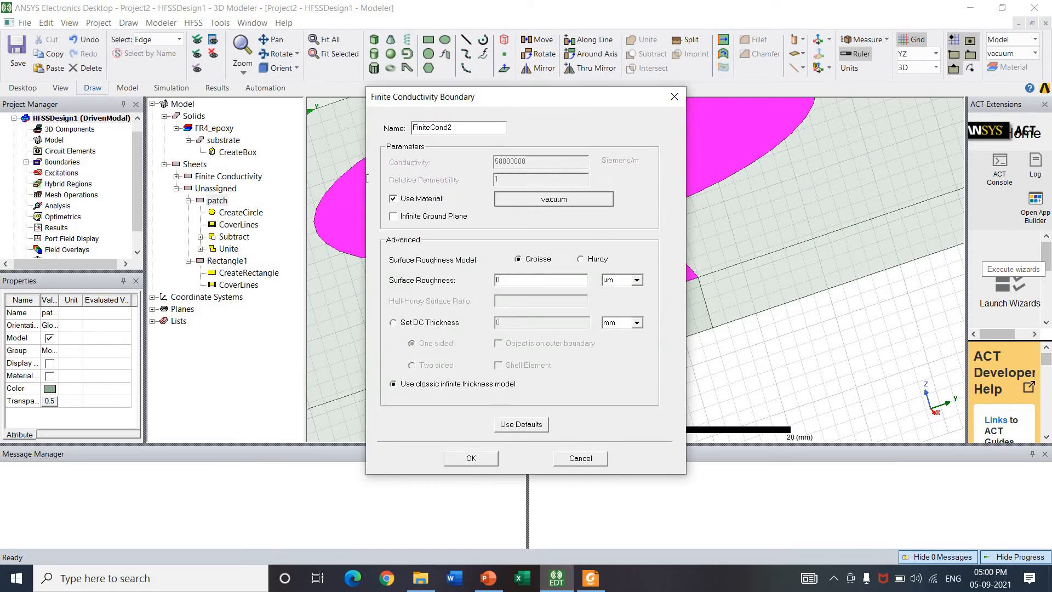
{"action": "type", "text": "copp"}
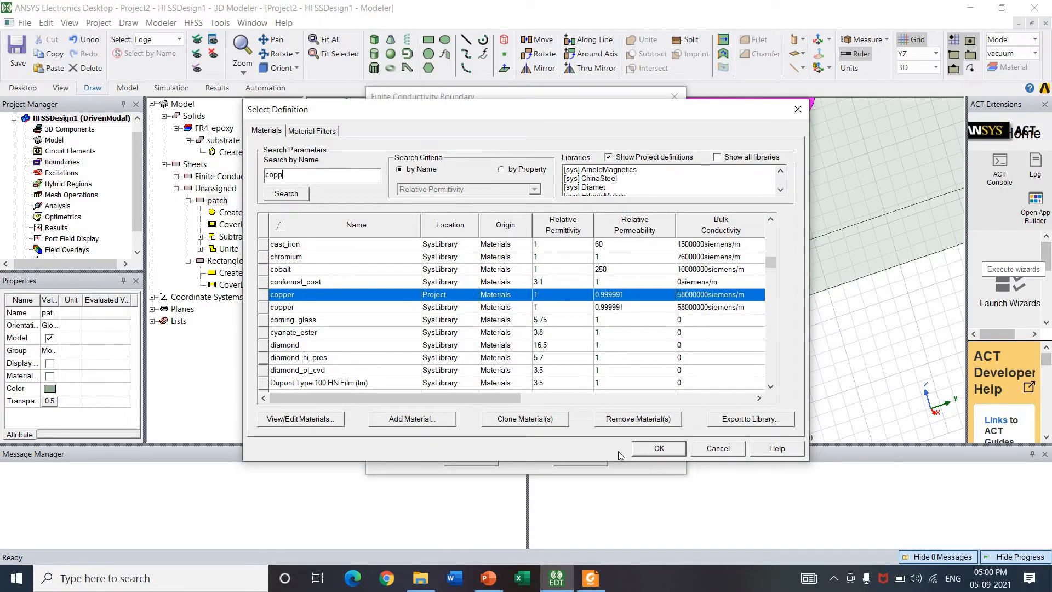
{"action": "left_click", "coordinate": [674, 447]}
{"action": "left_click", "coordinate": [470, 459]}
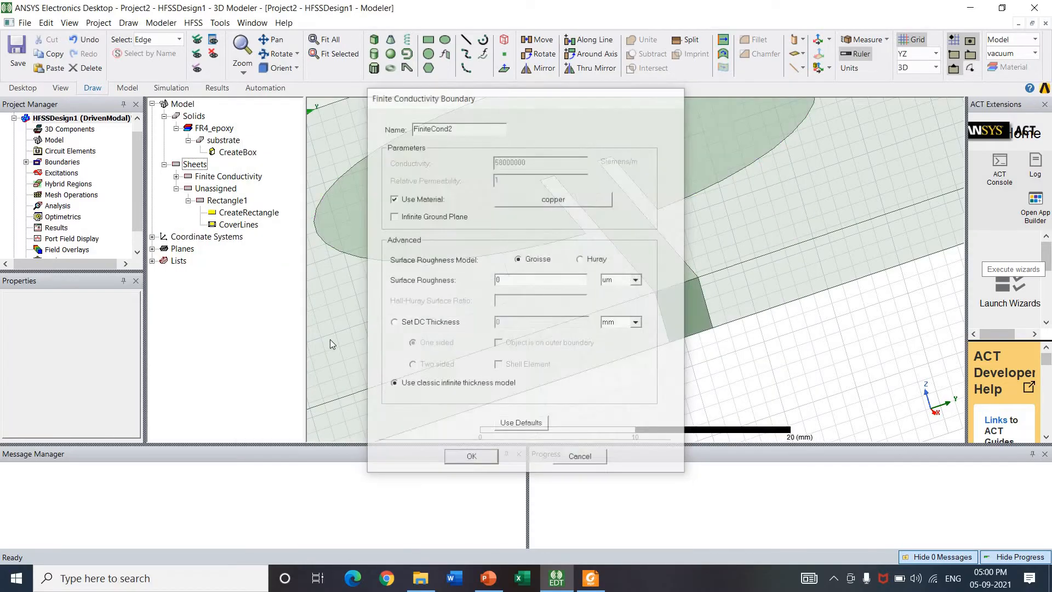
Step: Change the design's solution type to Terminal, with Network Analysis as the driven option
{"action": "left_click", "coordinate": [207, 201]}
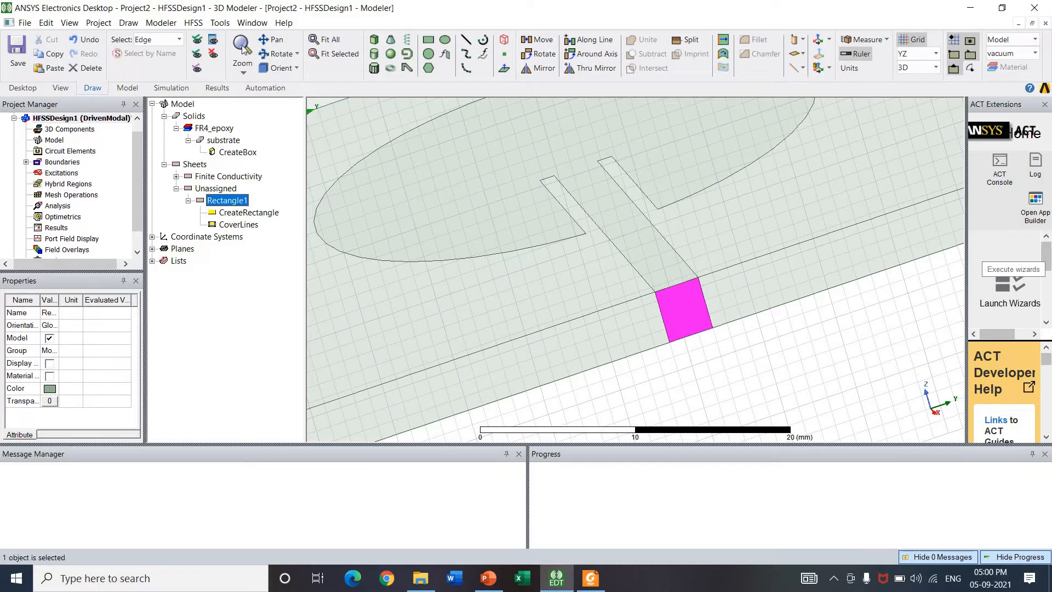
{"action": "left_click", "coordinate": [191, 23]}
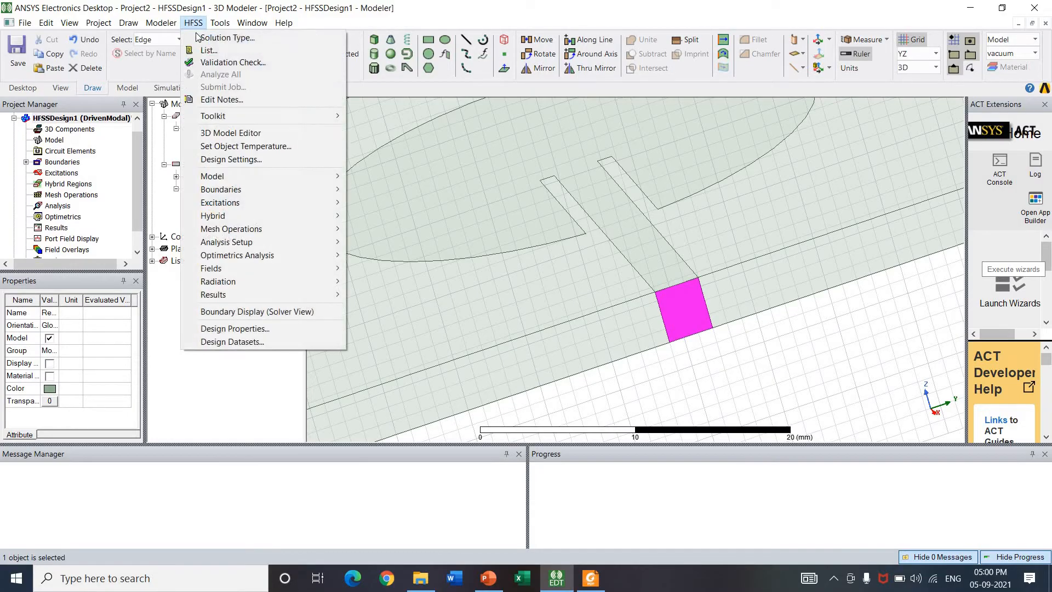
{"action": "left_click", "coordinate": [222, 35]}
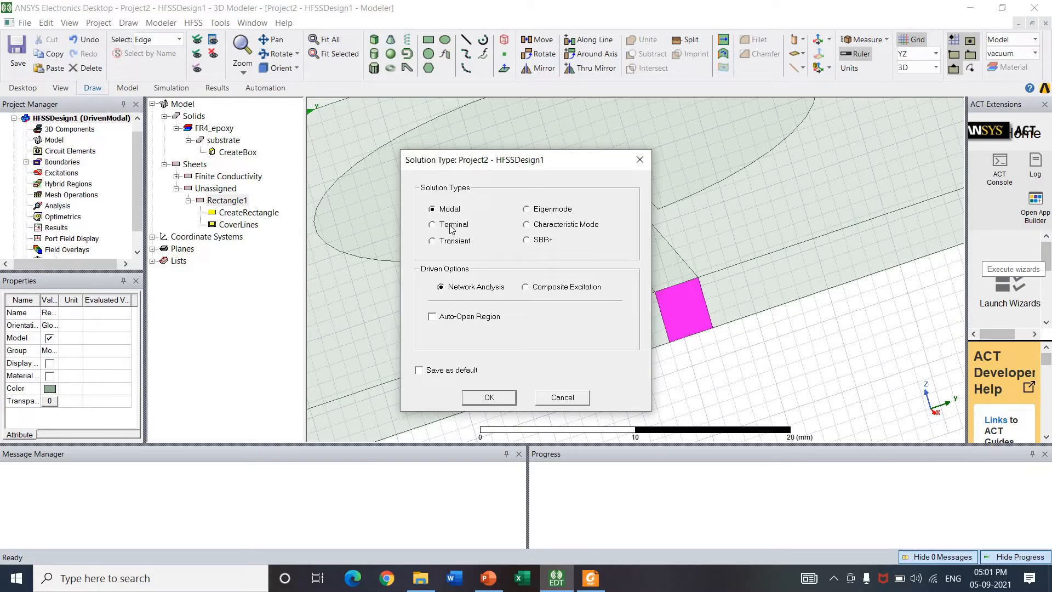
{"action": "left_click", "coordinate": [452, 226]}
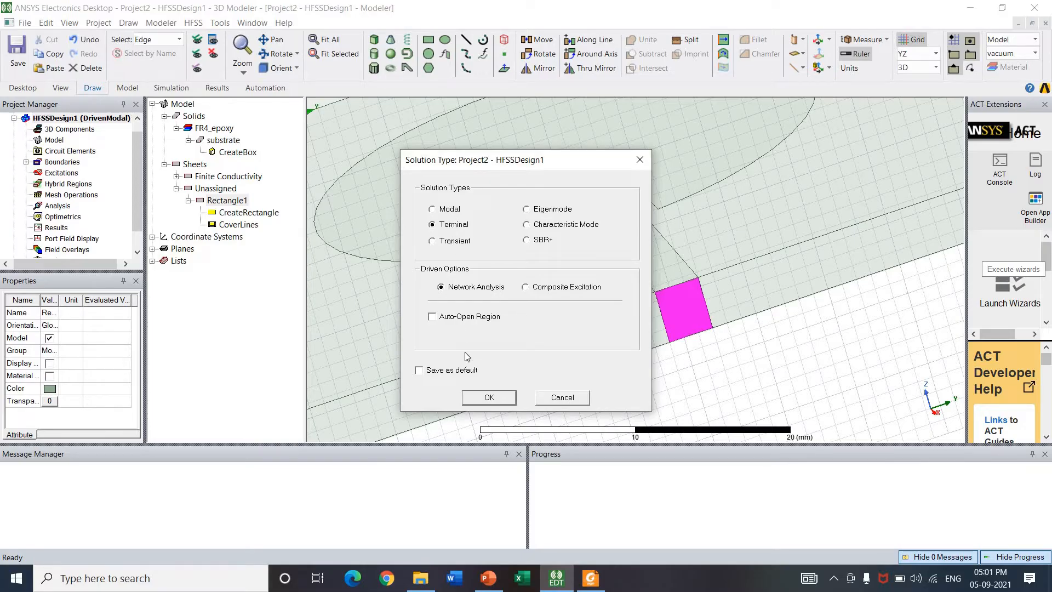
{"action": "left_click", "coordinate": [488, 398]}
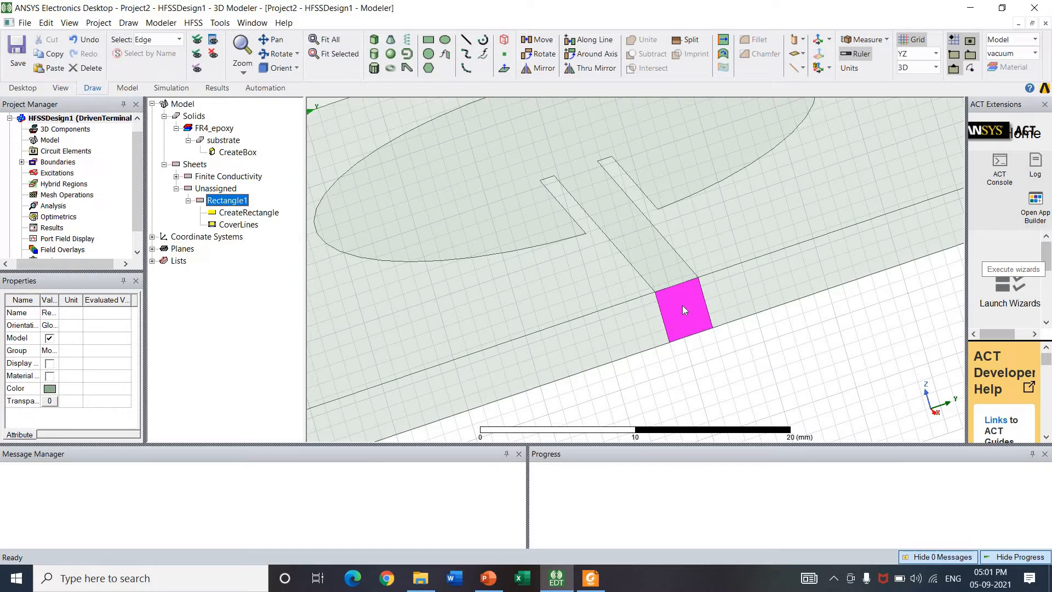
Step: Assign a lumped port named 1 to the vertical rectangle at the feedline's end, with Ground as the reference conductor
{"action": "left_click", "coordinate": [208, 201]}
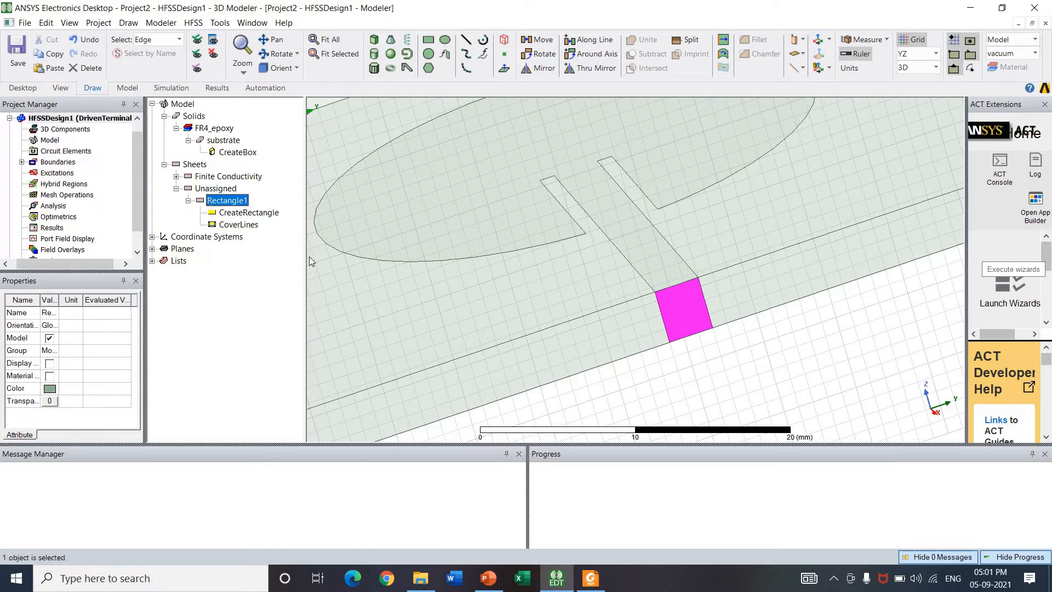
{"action": "right_click", "coordinate": [231, 206]}
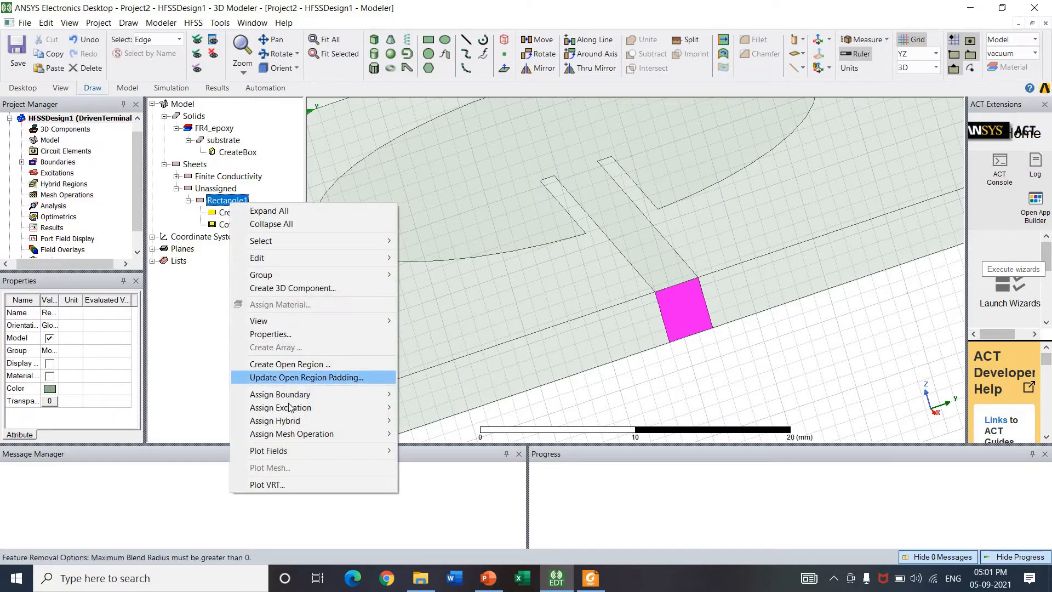
{"action": "mouse_move", "coordinate": [290, 408]}
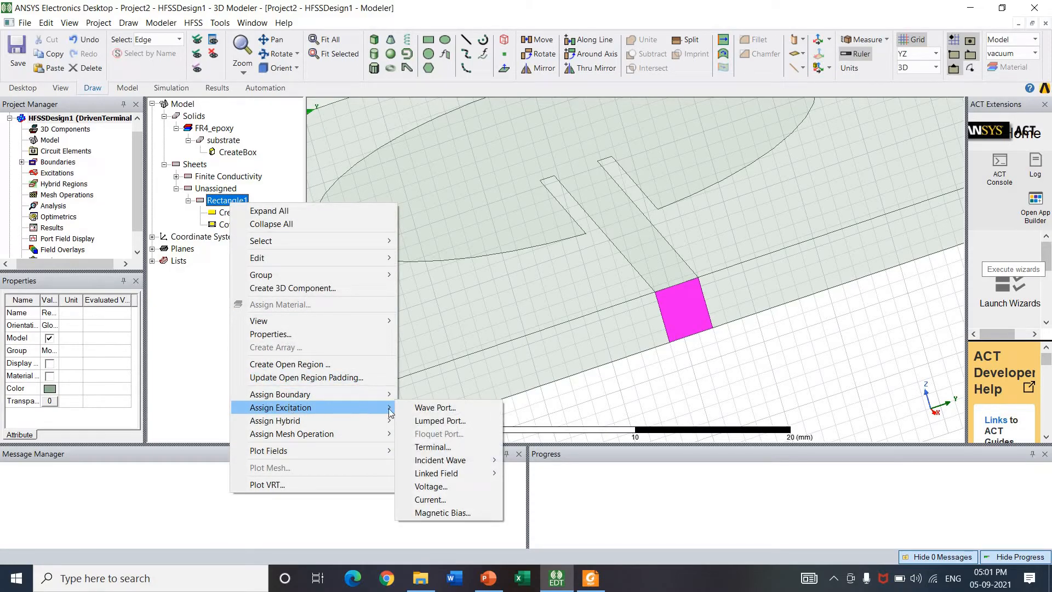
{"action": "left_click", "coordinate": [436, 422]}
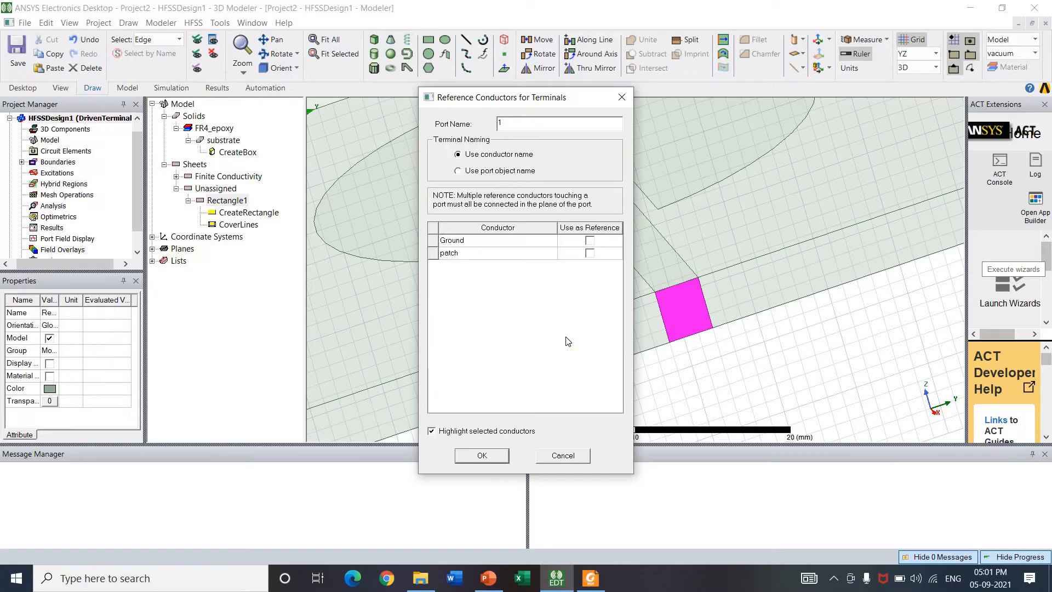
{"action": "left_click", "coordinate": [590, 242]}
{"action": "left_click", "coordinate": [481, 455]}
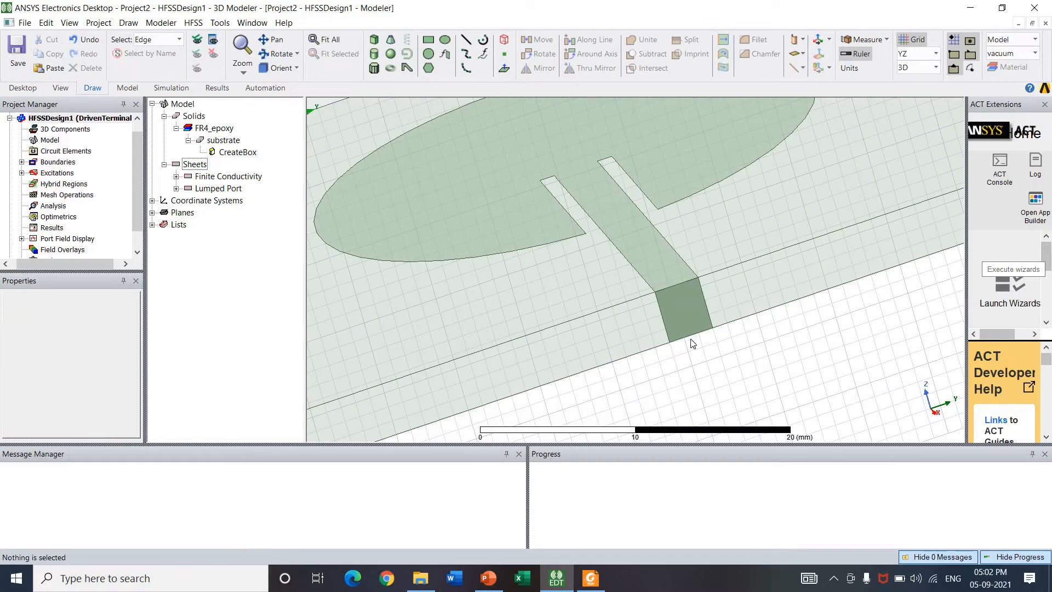
Step: Review the lumped port's terminal and the two finite conductivity boundaries, checking which geometry each one covers
{"action": "left_click", "coordinate": [22, 173]}
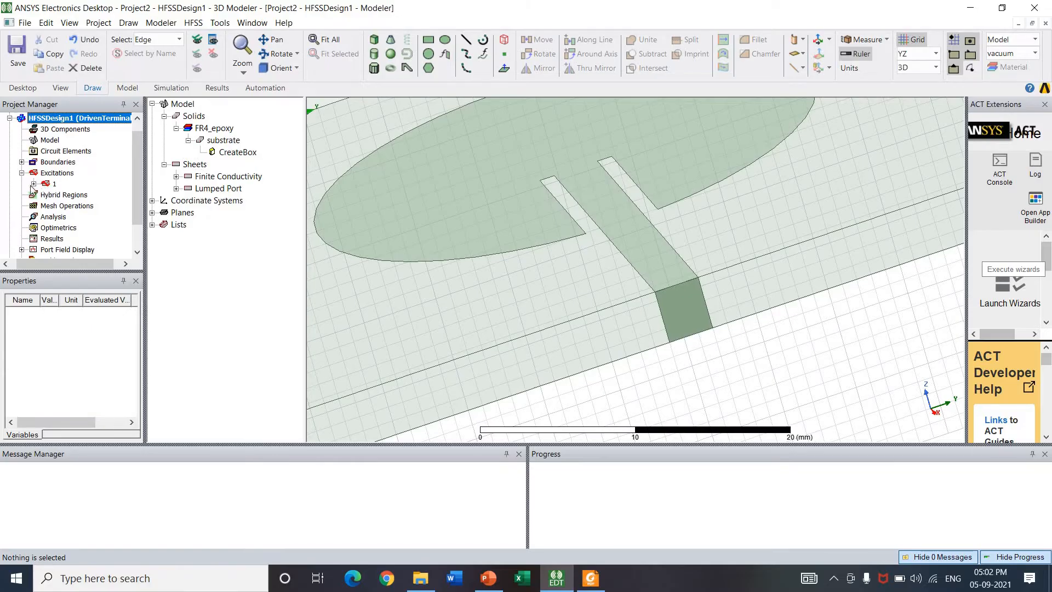
{"action": "left_click", "coordinate": [33, 184]}
{"action": "left_click", "coordinate": [75, 195]}
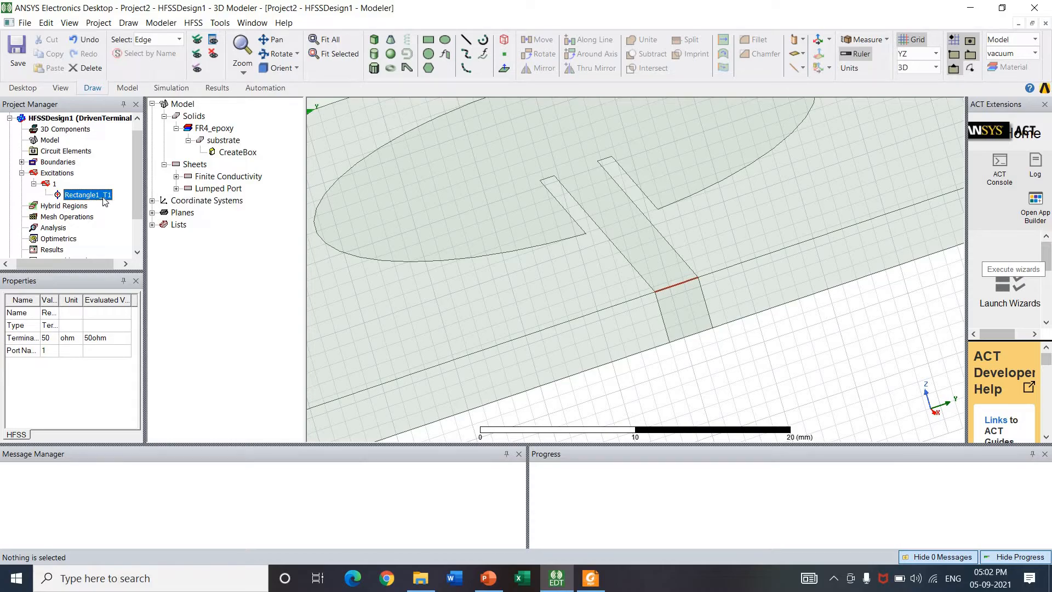
{"action": "left_click", "coordinate": [22, 162]}
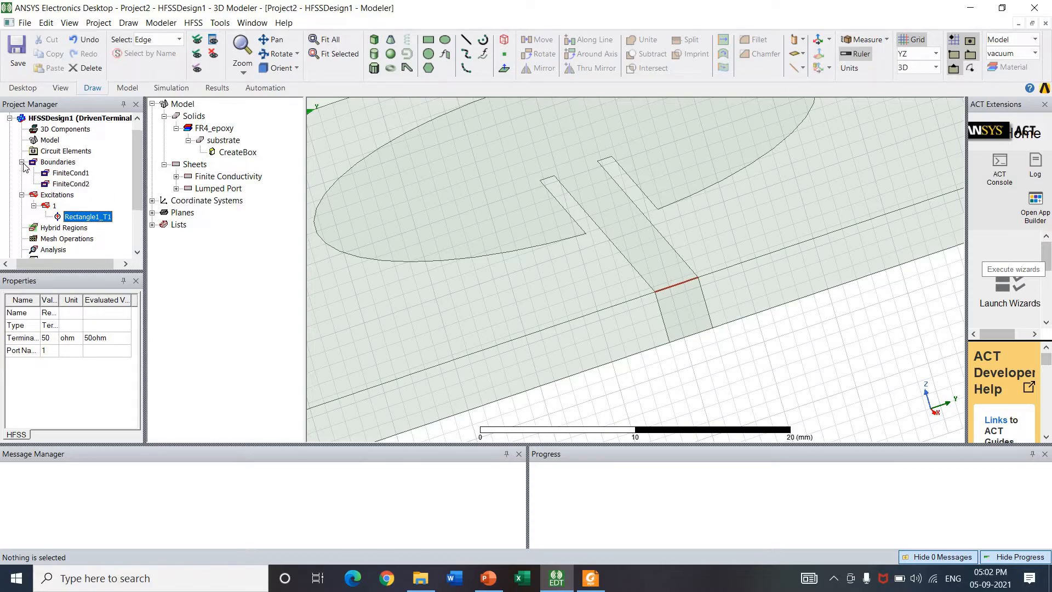
{"action": "left_click", "coordinate": [71, 173]}
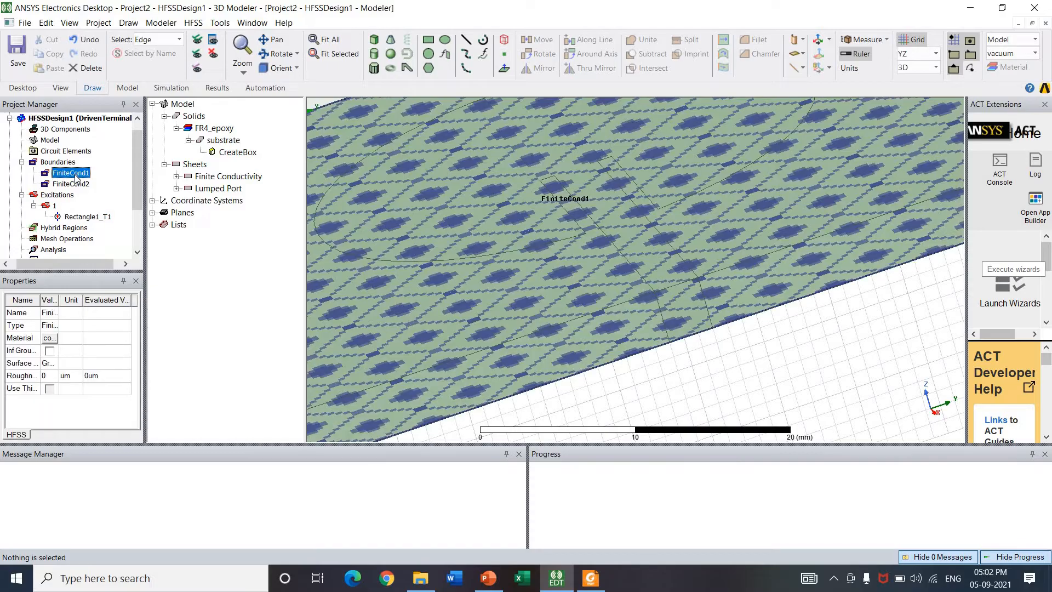
{"action": "left_click", "coordinate": [71, 184]}
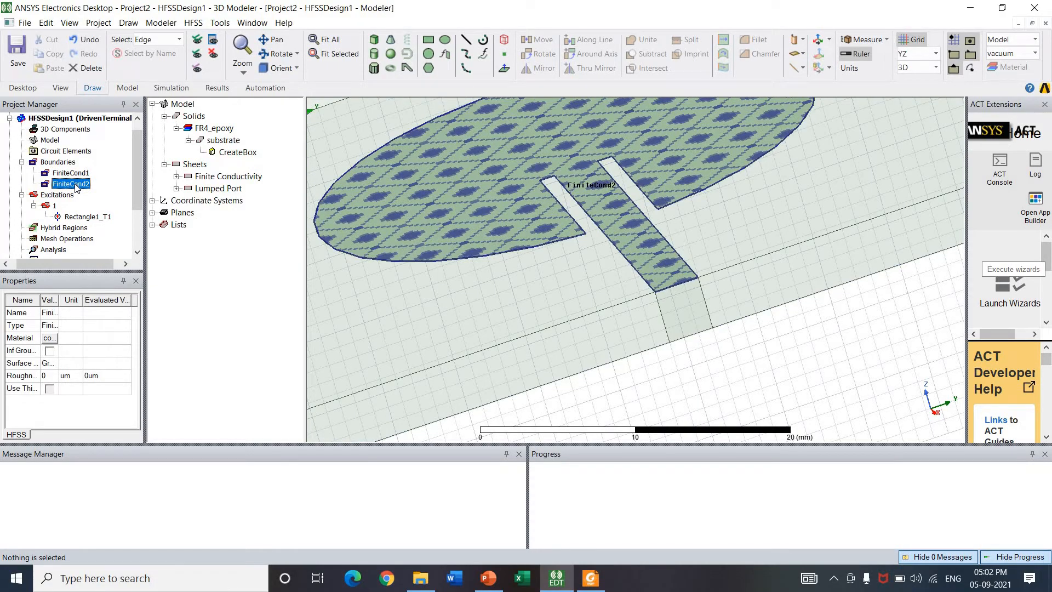
{"action": "left_click", "coordinate": [239, 257]}
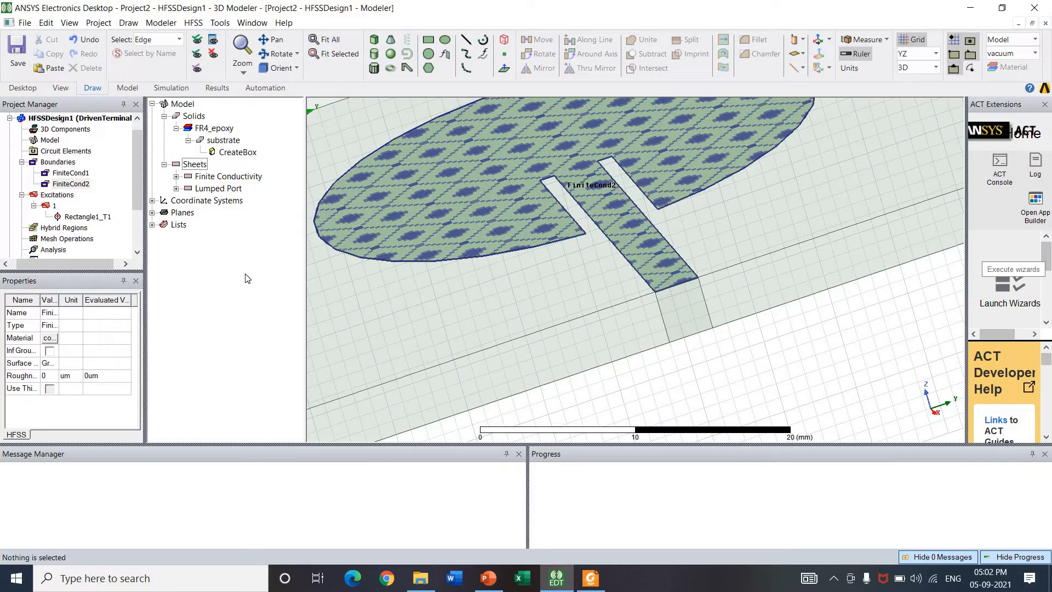
Step: Draw a box on the XY plane from the origin across the whole substrate, about 70 × 70 mm and 4 mm high
{"action": "left_click", "coordinate": [331, 39]}
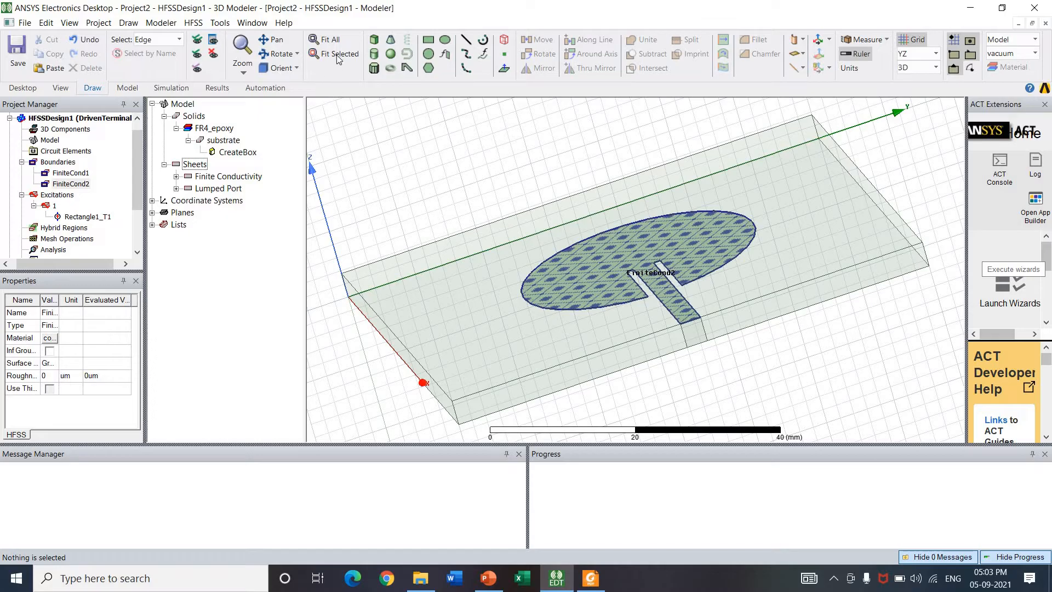
{"action": "left_click", "coordinate": [373, 39]}
{"action": "left_click", "coordinate": [349, 297]}
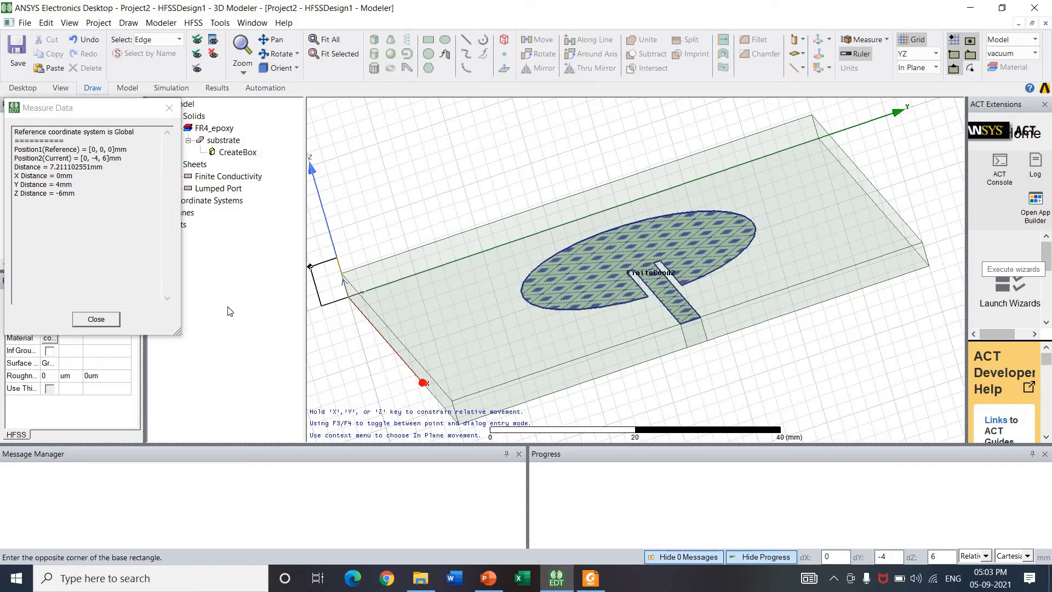
{"action": "left_click", "coordinate": [96, 319]}
{"action": "left_click", "coordinate": [935, 53]}
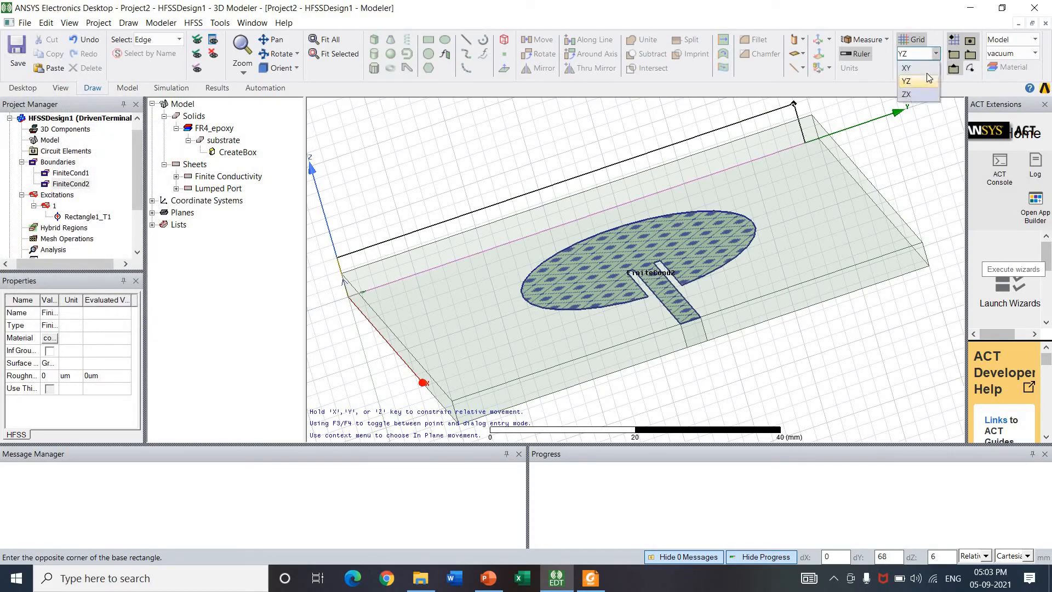
{"action": "left_click", "coordinate": [912, 68]}
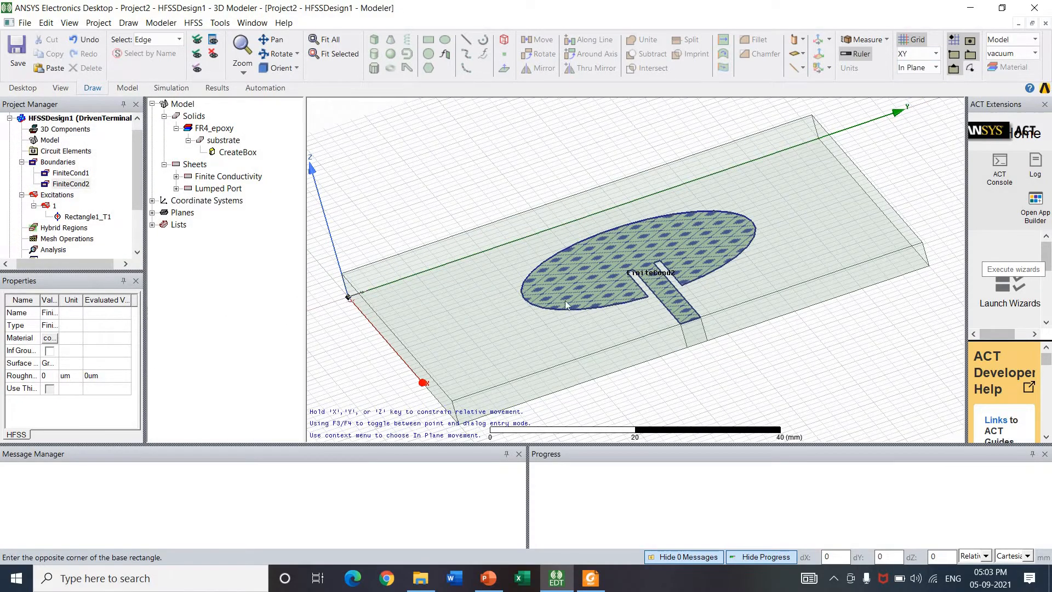
{"action": "left_click", "coordinate": [928, 268]}
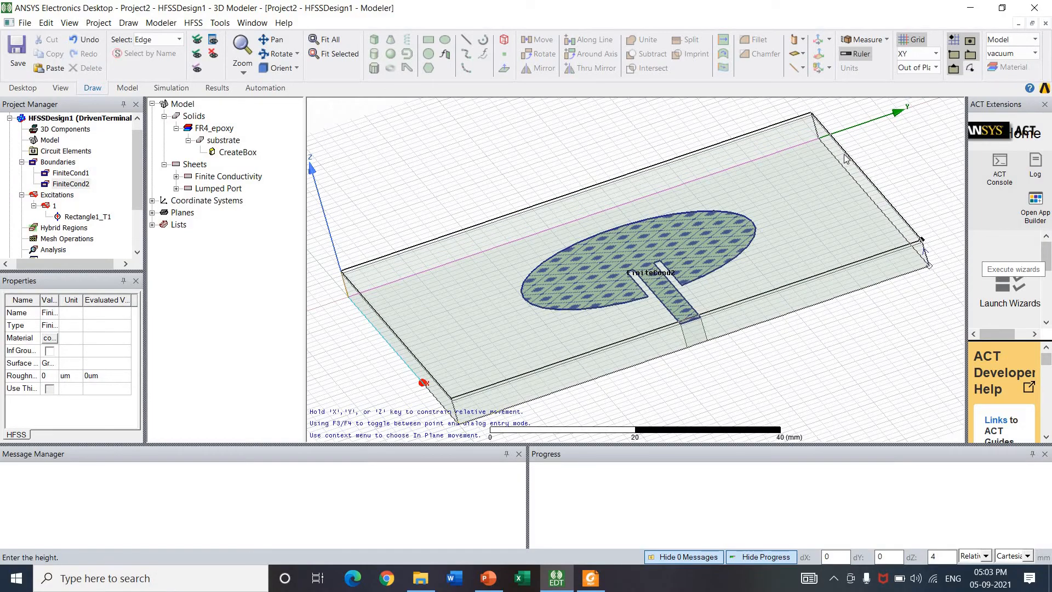
{"action": "left_click", "coordinate": [844, 158]}
Step: Assign air as the new box's material and try to rename the box as radiation box
{"action": "double_click", "coordinate": [207, 178]}
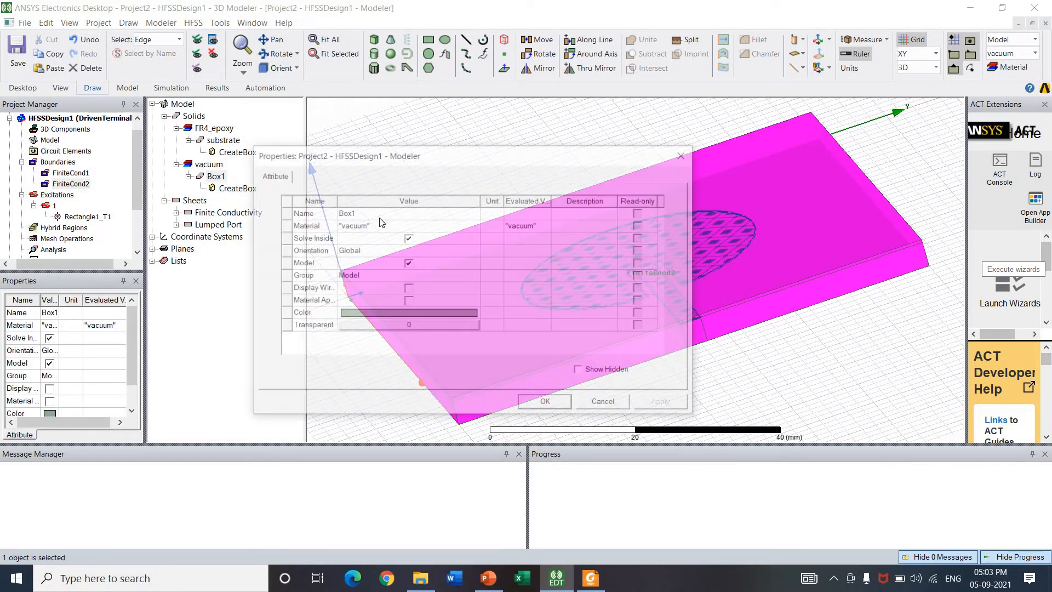
{"action": "left_click", "coordinate": [385, 214]}
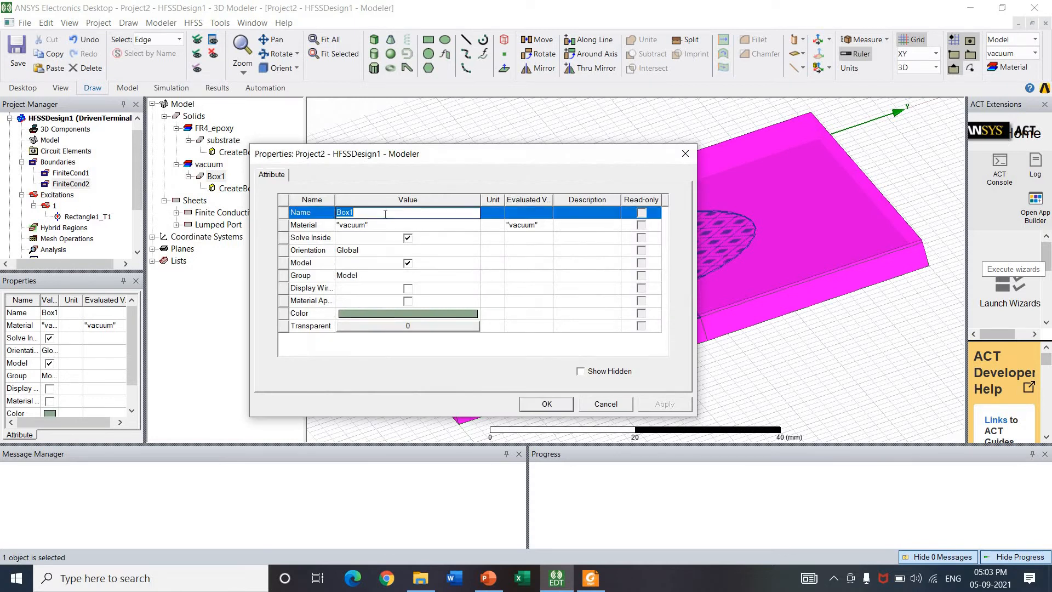
{"action": "type", "text": "radiation box"}
{"action": "left_click", "coordinate": [382, 225]}
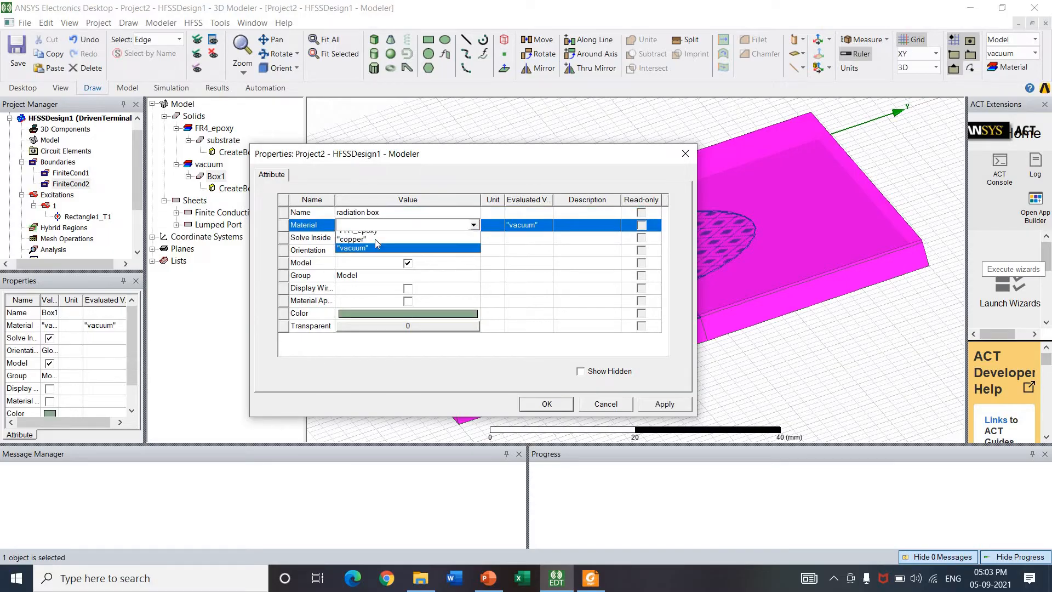
{"action": "left_click", "coordinate": [375, 235]}
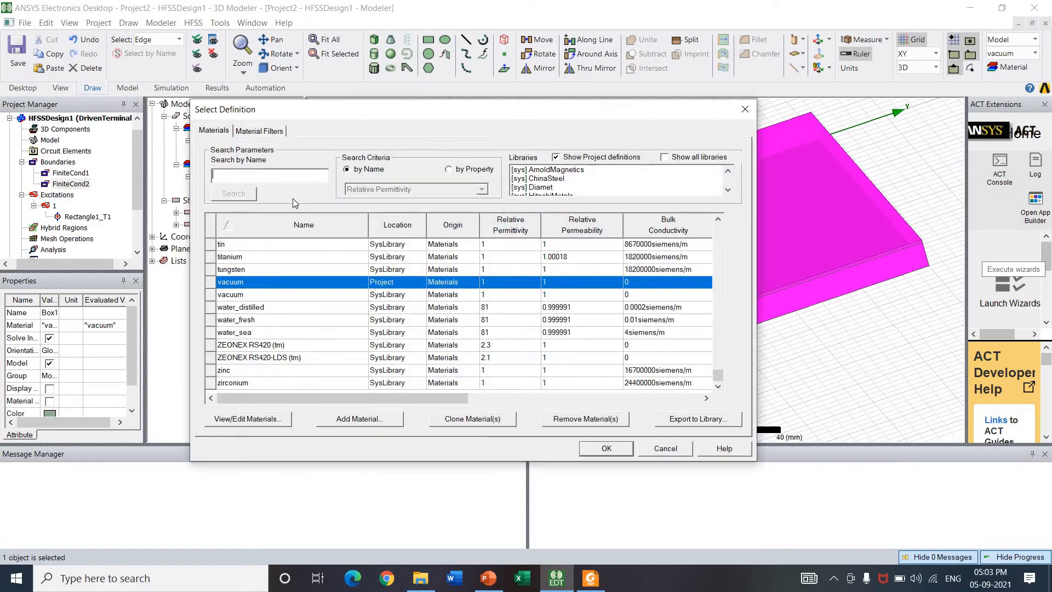
{"action": "type", "text": "air"}
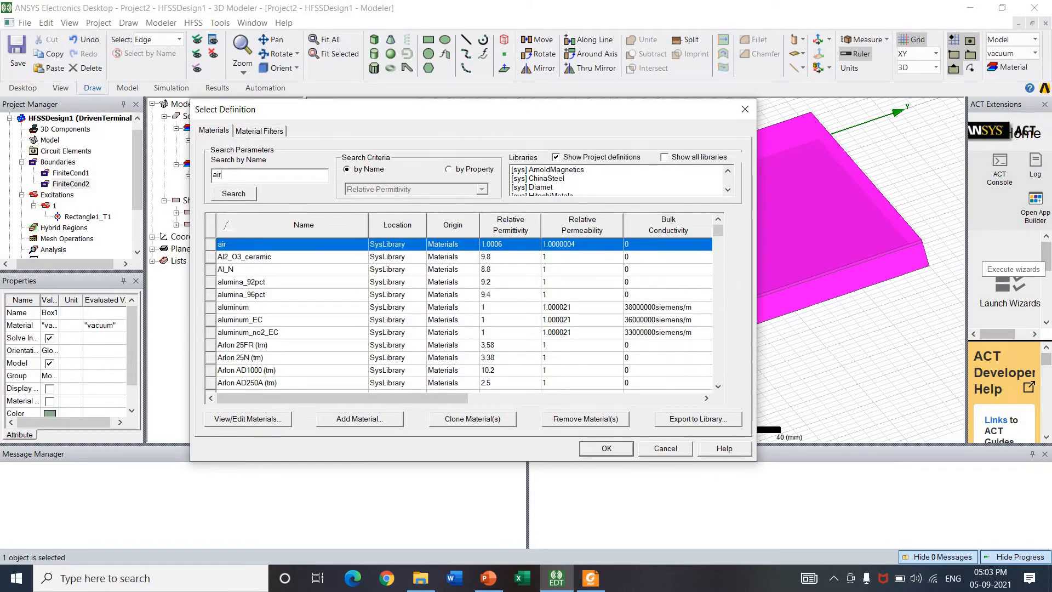
{"action": "left_click", "coordinate": [619, 448]}
{"action": "left_click", "coordinate": [649, 405]}
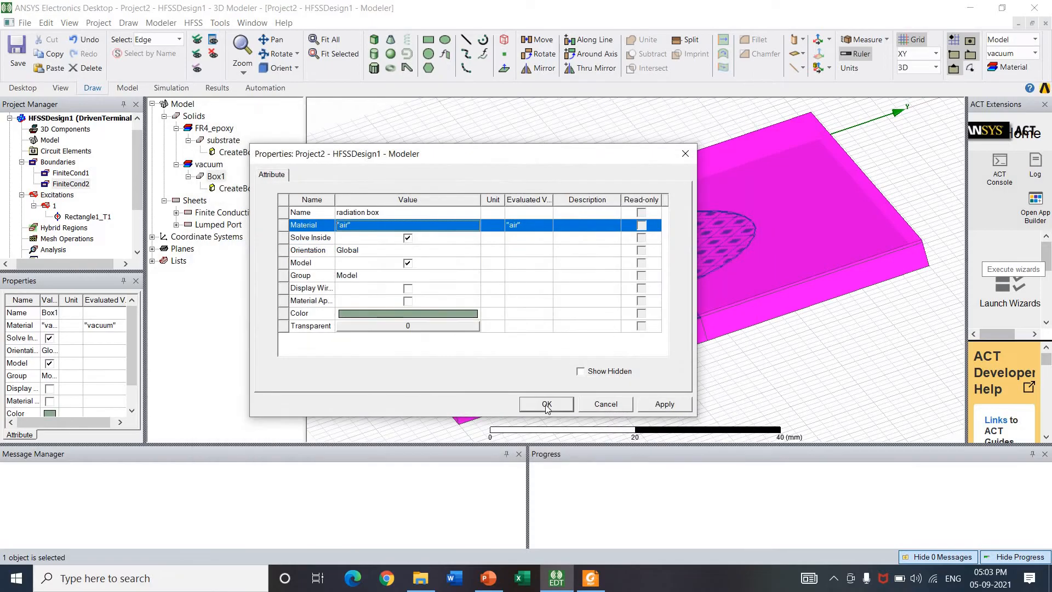
Step: Set the air box's transparency to 1
{"action": "left_click", "coordinate": [403, 326]}
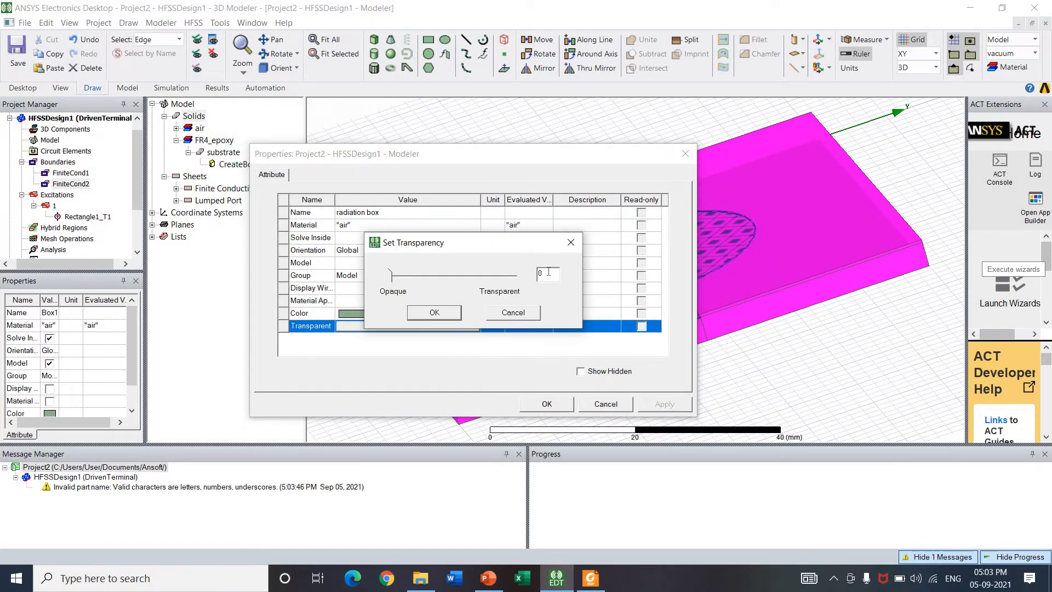
{"action": "type", "text": "1"}
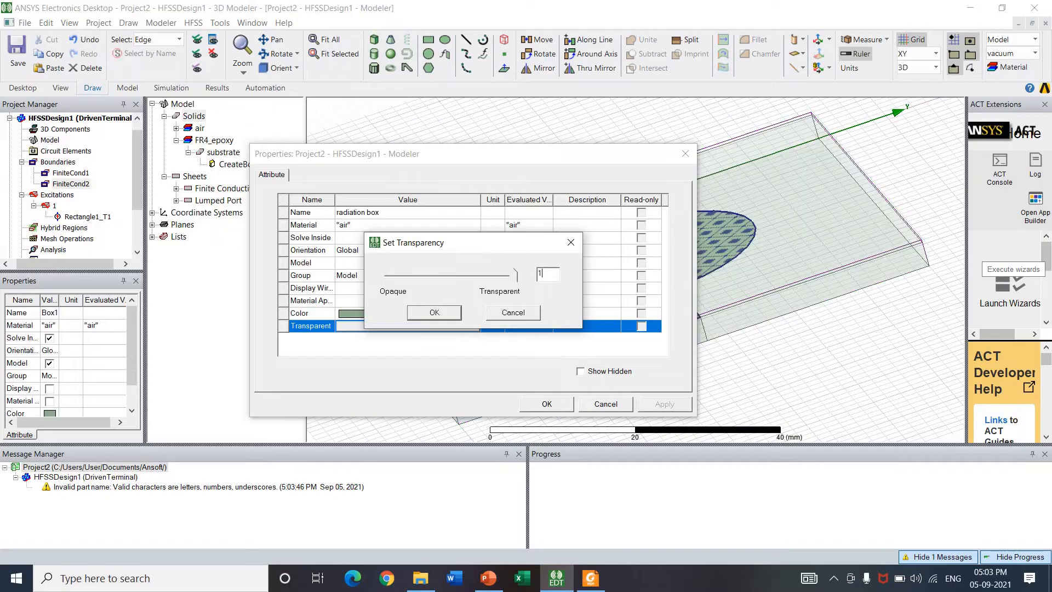
{"action": "left_click", "coordinate": [458, 317]}
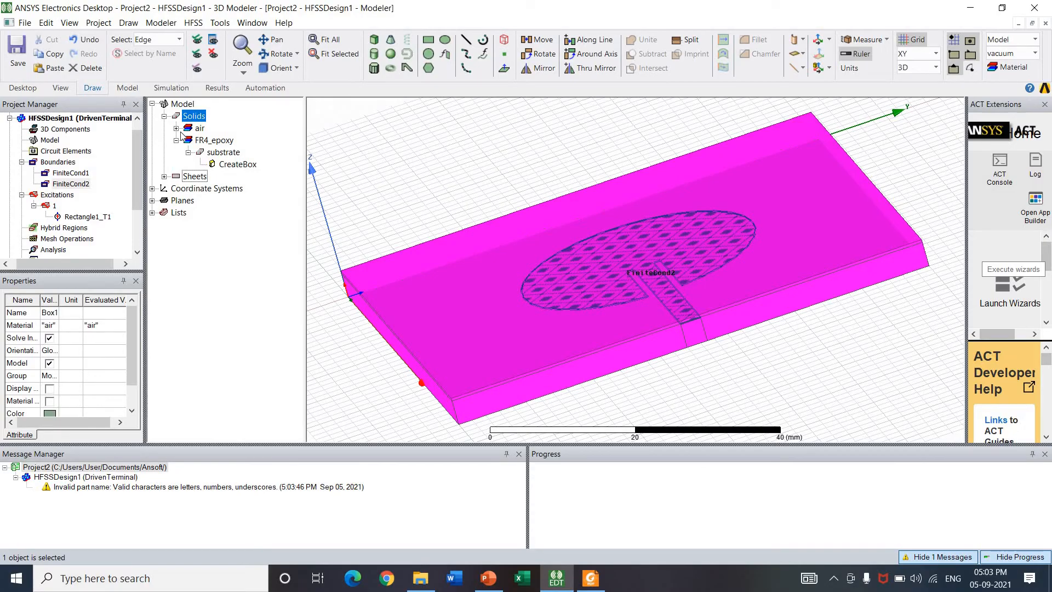
Step: Set the air box's starting position to -10, -10, -23 mm
{"action": "left_click", "coordinate": [176, 128]}
{"action": "double_click", "coordinate": [234, 151]}
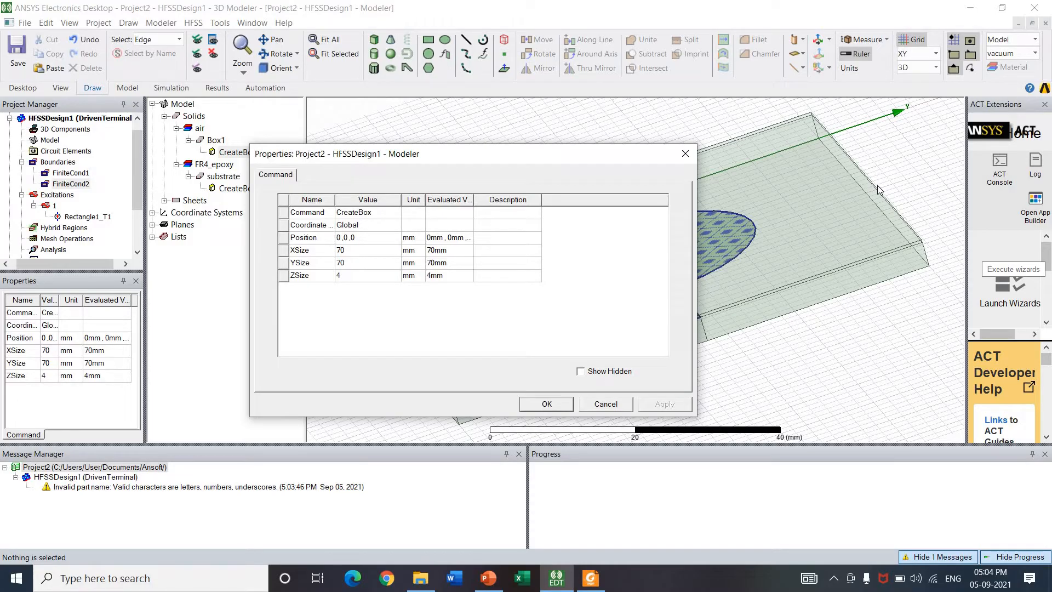
{"action": "left_click", "coordinate": [368, 238]}
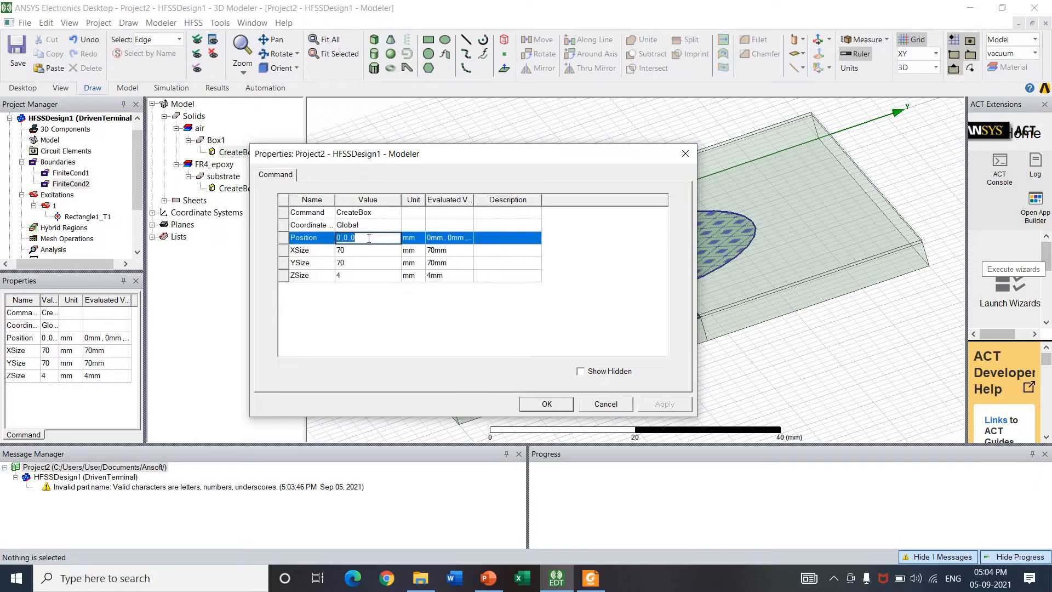
{"action": "type", "text": "-10 ,-10 ,-23"}
{"action": "key", "text": "Tab"}
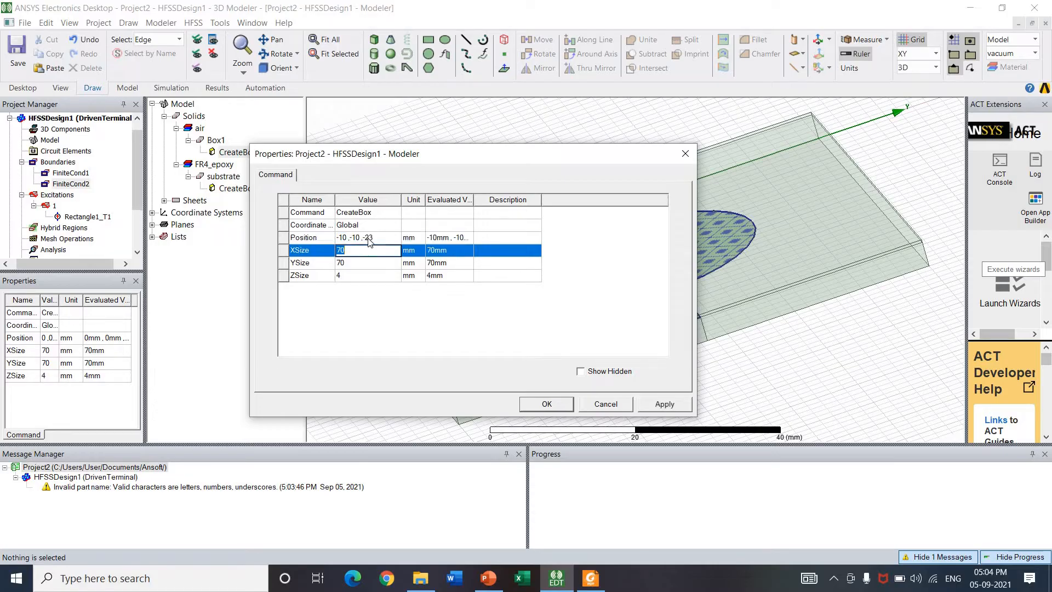
Step: Resize the air box to 90 mm in X, 90 mm in Y and 50 mm in Z so it encloses the antenna
{"action": "type", "text": "90"}
{"action": "key", "text": "Tab"}
{"action": "type", "text": "90"}
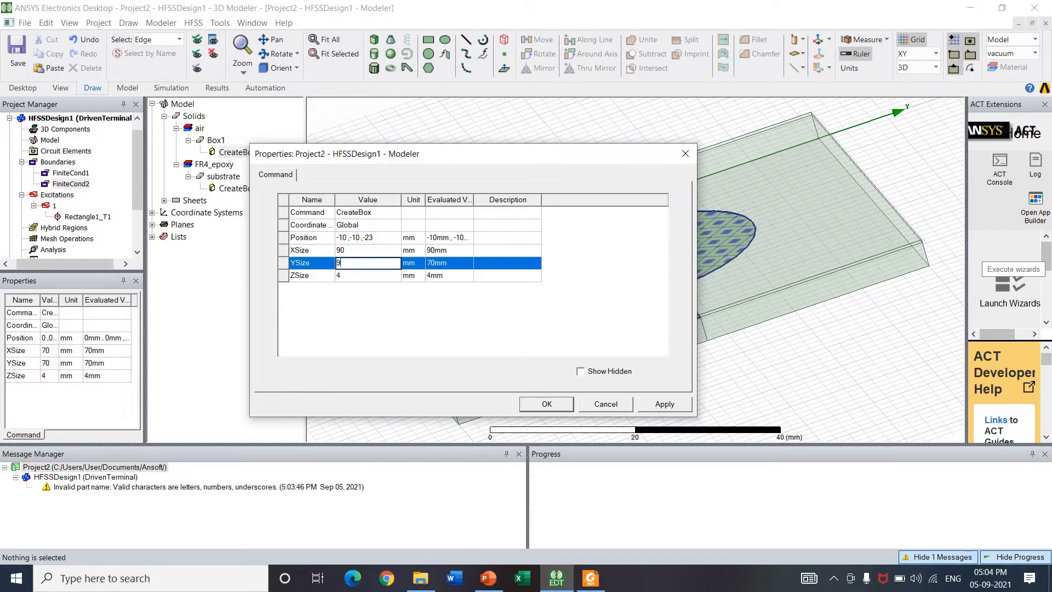
{"action": "key", "text": "Tab"}
{"action": "type", "text": "50"}
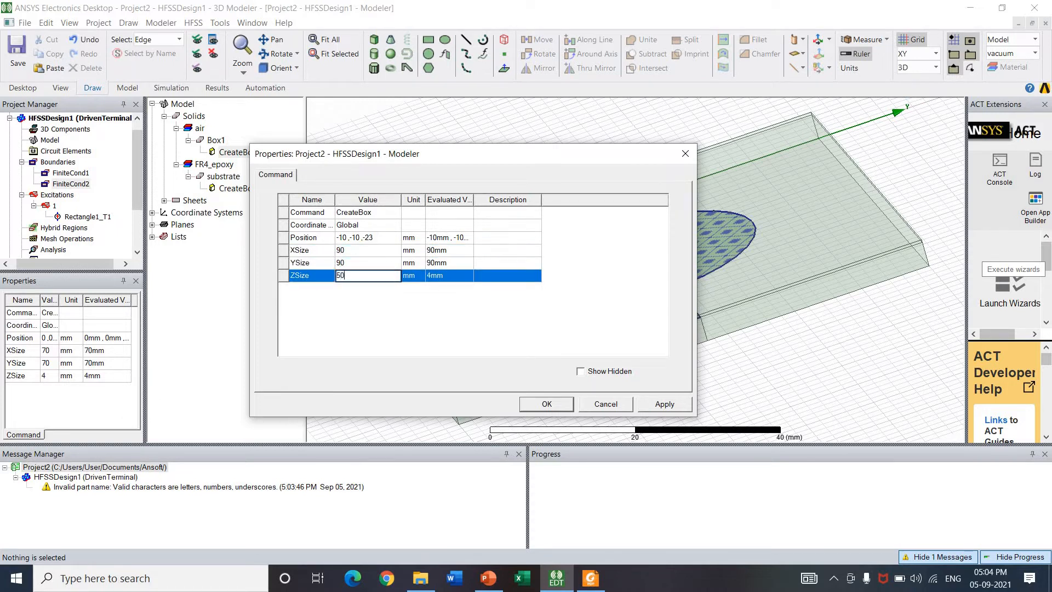
{"action": "left_click", "coordinate": [564, 408]}
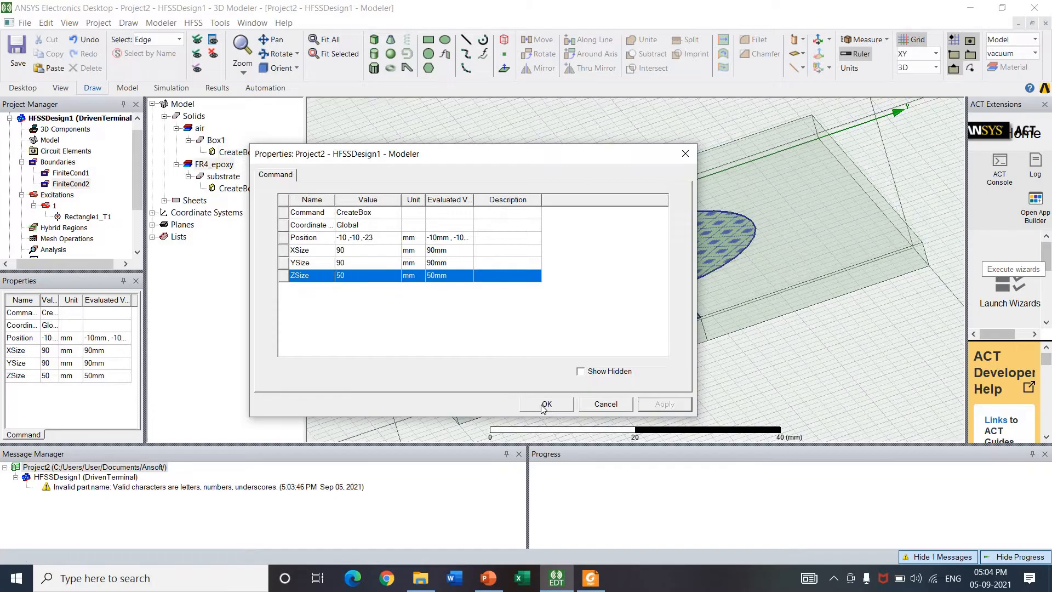
{"action": "left_click", "coordinate": [339, 42]}
{"action": "left_click_drag", "start_coordinate": [462, 270], "coordinate": [501, 278], "text": "alt"}
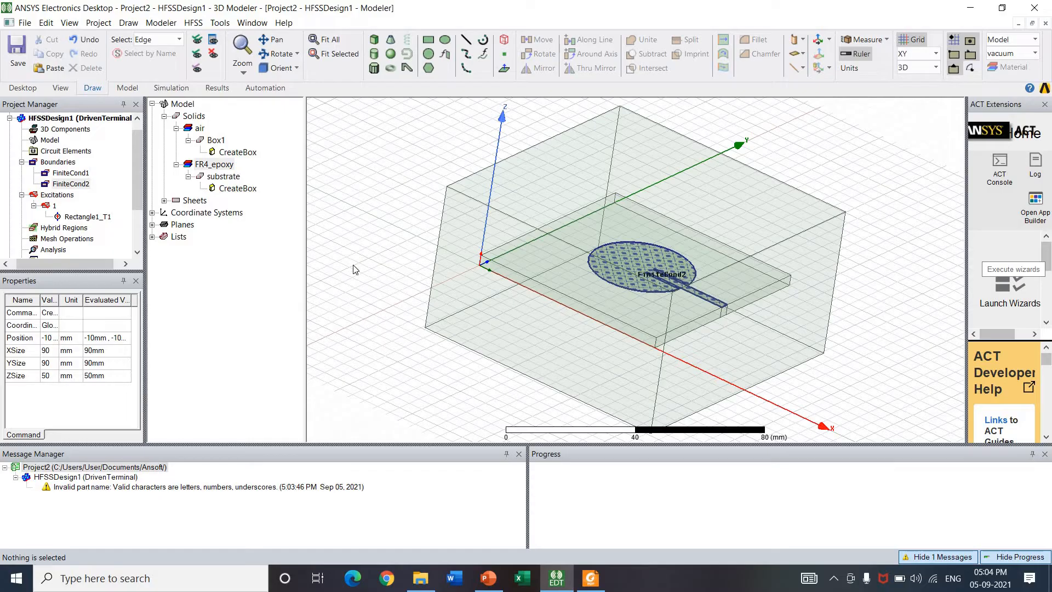
Step: Add a driven solution setup with a single solution frequency of 2.45 GHz and a maximum of 20 passes
{"action": "scroll", "coordinate": [139, 226], "scroll_direction": "down", "scroll_amount": 2}
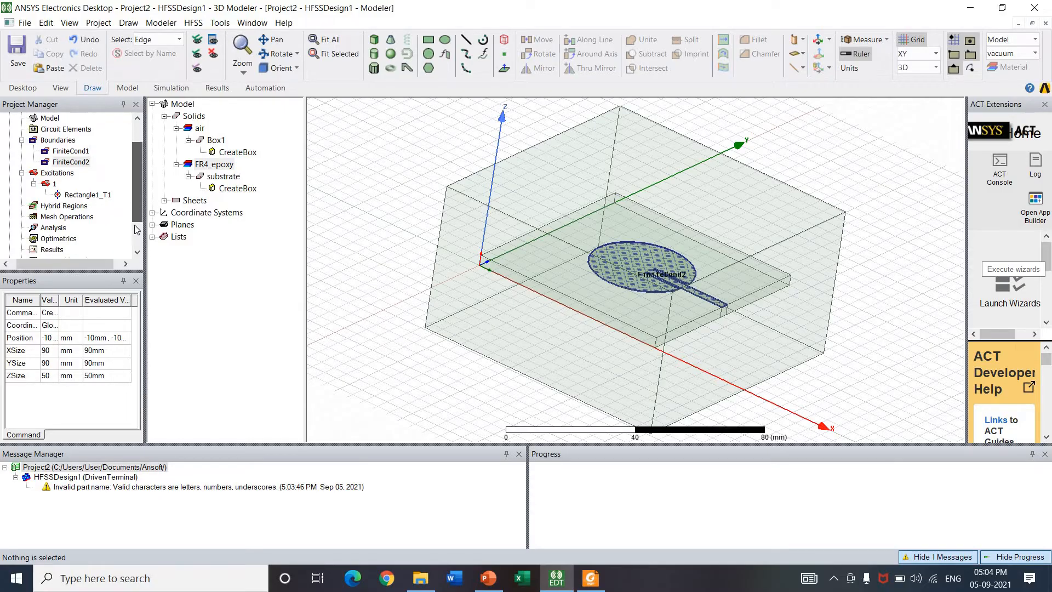
{"action": "left_click", "coordinate": [56, 196]}
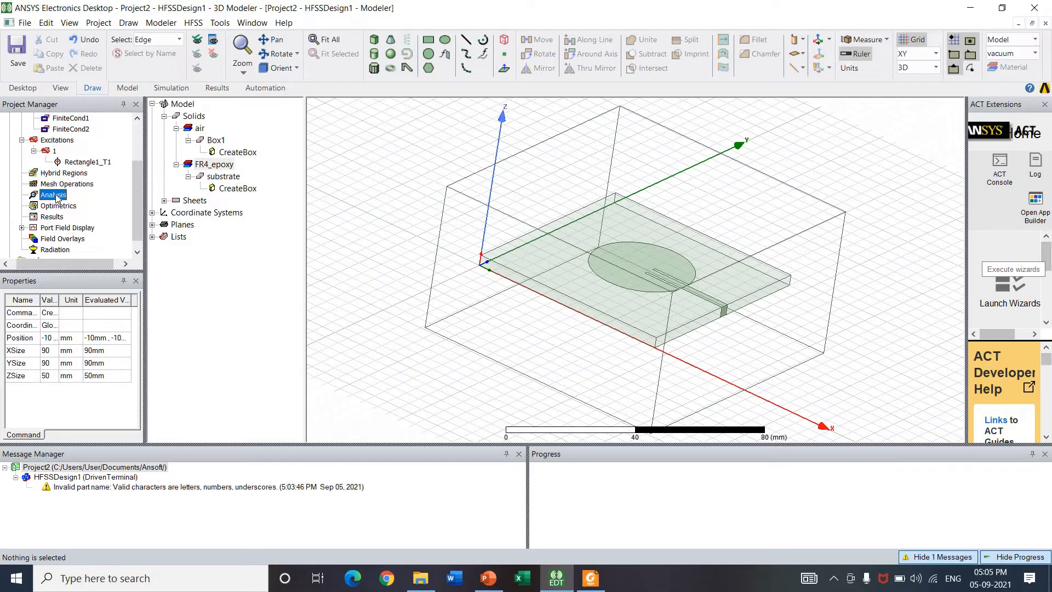
{"action": "right_click", "coordinate": [57, 199]}
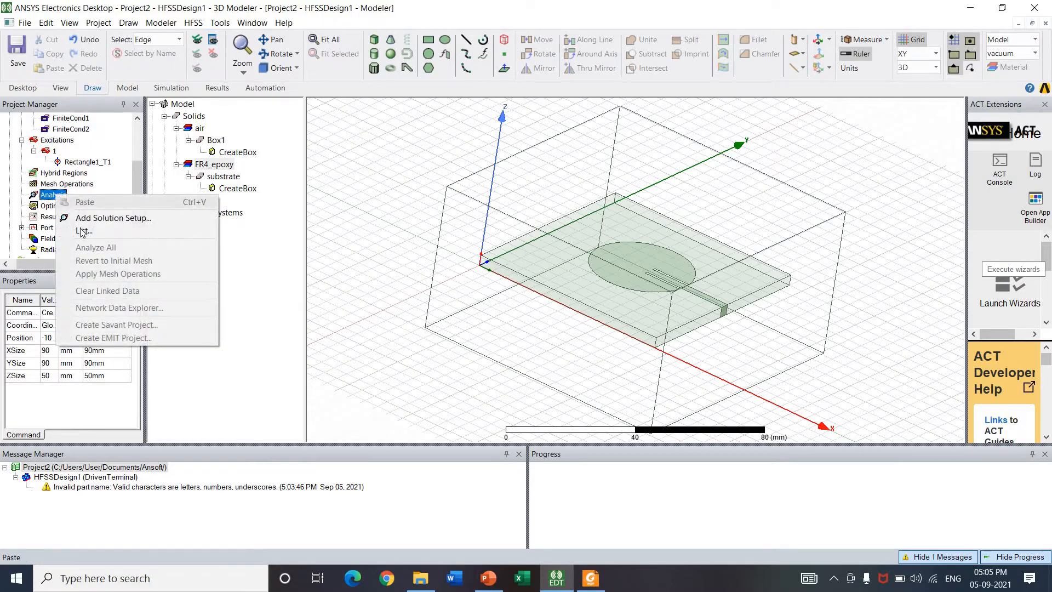
{"action": "left_click", "coordinate": [109, 218]}
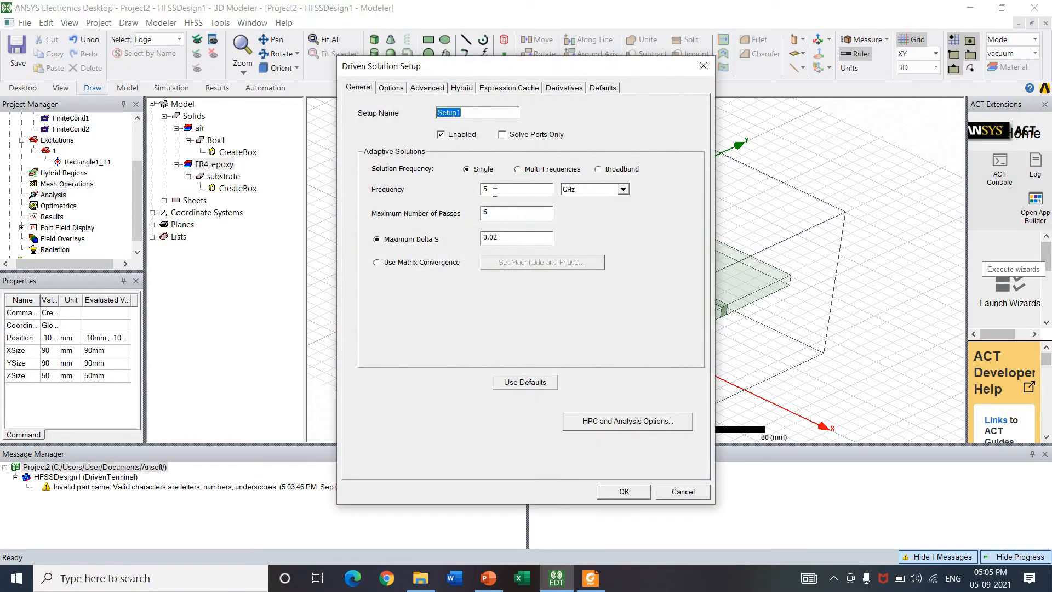
{"action": "left_click", "coordinate": [495, 190]}
{"action": "type", "text": "2.45"}
{"action": "left_click", "coordinate": [520, 213]}
{"action": "type", "text": "20"}
{"action": "left_click", "coordinate": [635, 494]}
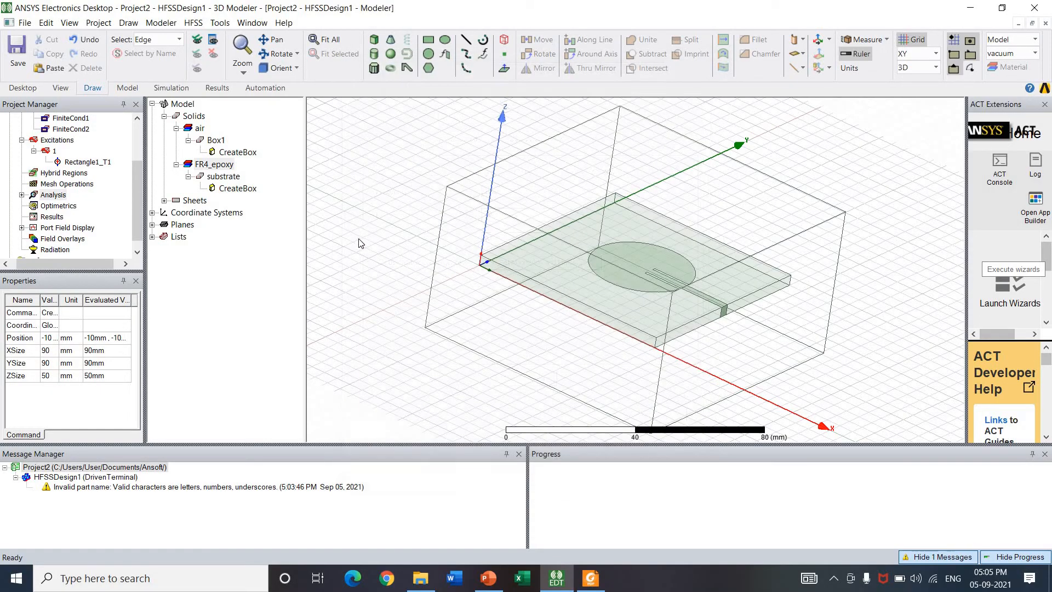
{"action": "left_click", "coordinate": [359, 242]}
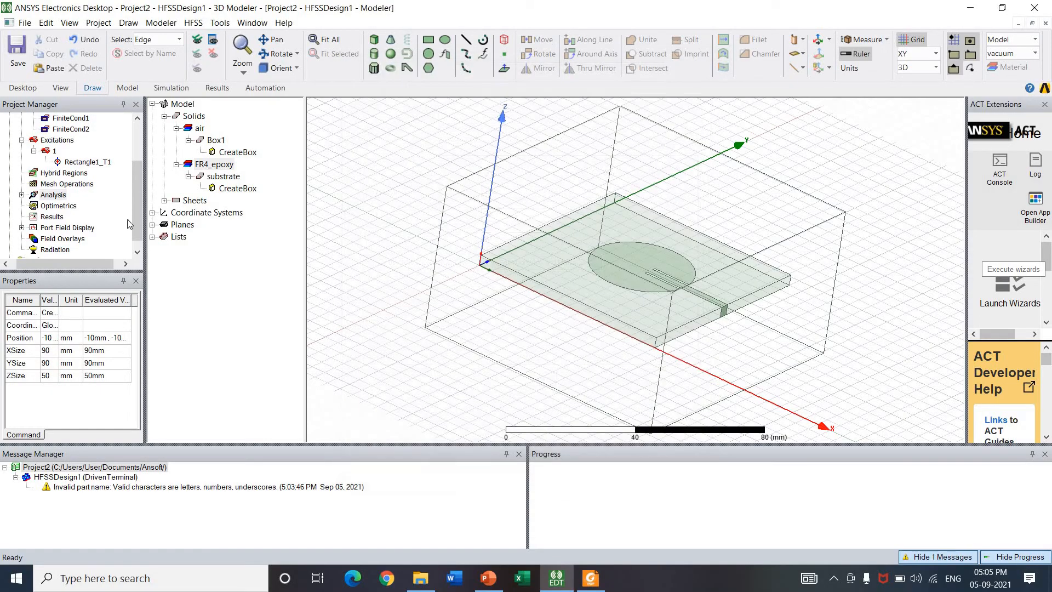
Step: Add a frequency sweep to the solution setup, ending at 3 GHz and using the Fast sweep type
{"action": "left_click", "coordinate": [22, 195]}
{"action": "left_click", "coordinate": [63, 205]}
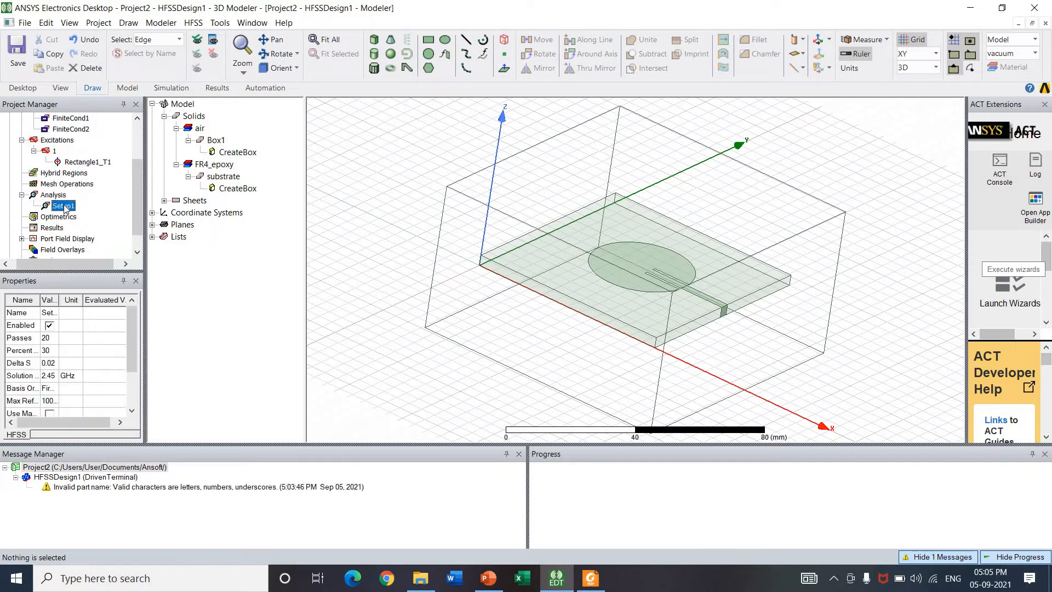
{"action": "right_click", "coordinate": [65, 207]}
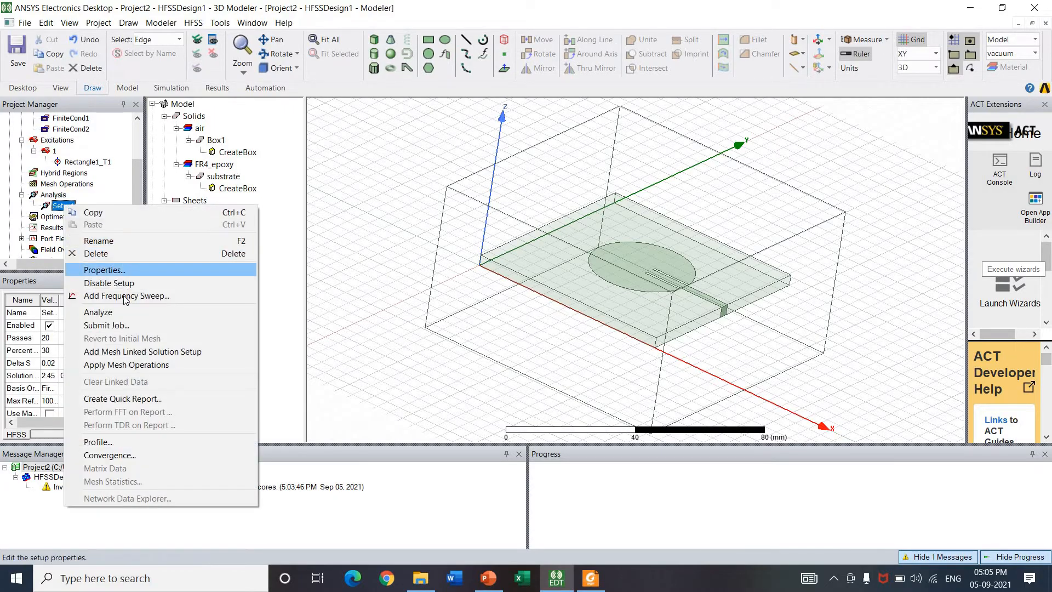
{"action": "key", "text": "Return"}
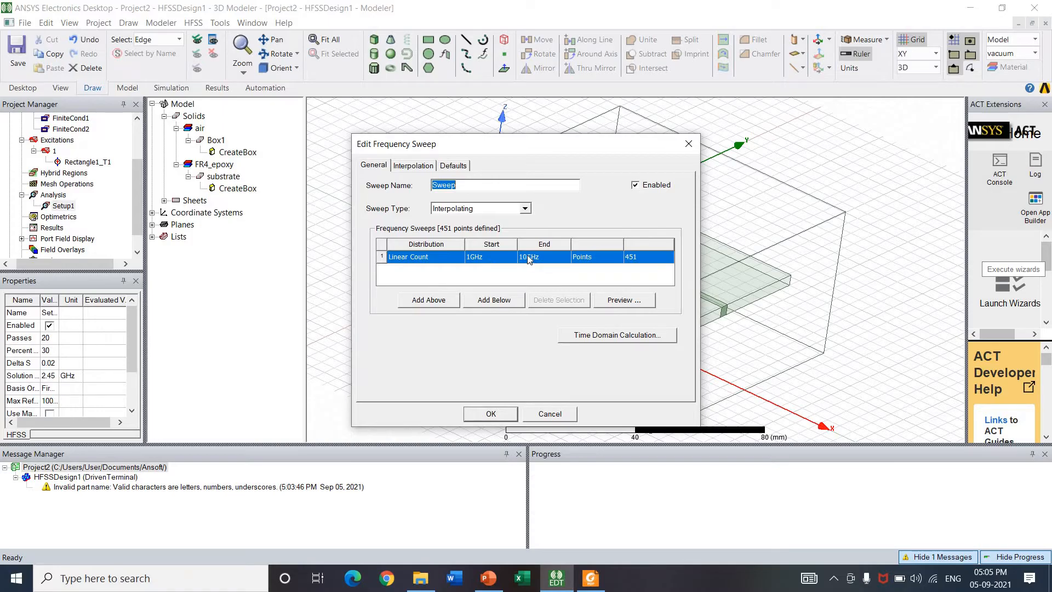
{"action": "left_click", "coordinate": [548, 261]}
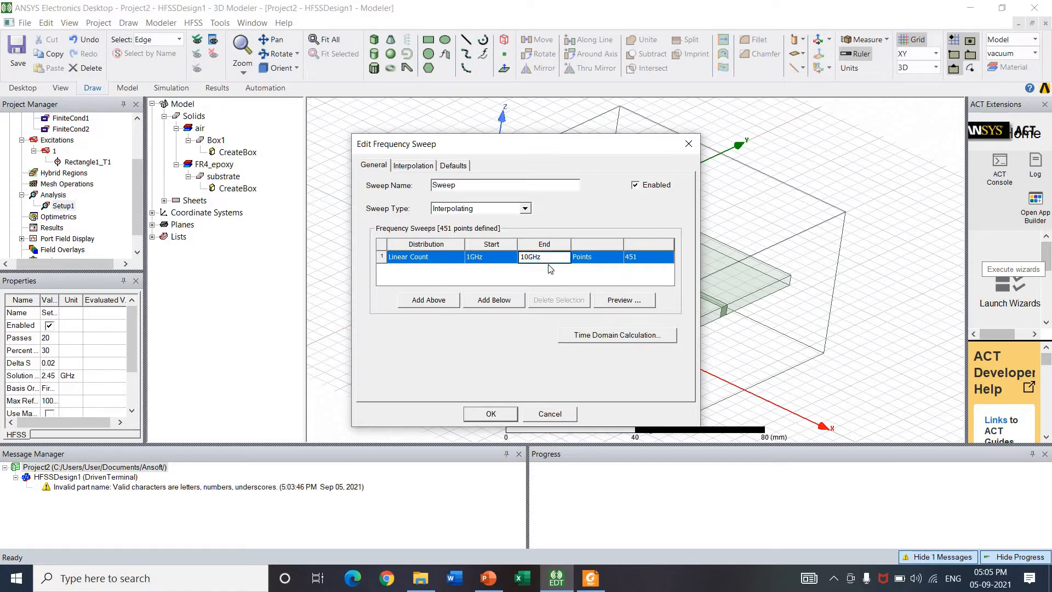
{"action": "key", "text": "BackSpace"}
{"action": "key", "text": "BackSpace"}
{"action": "type", "text": "3"}
{"action": "left_click", "coordinate": [492, 210]}
{"action": "left_click", "coordinate": [483, 237]}
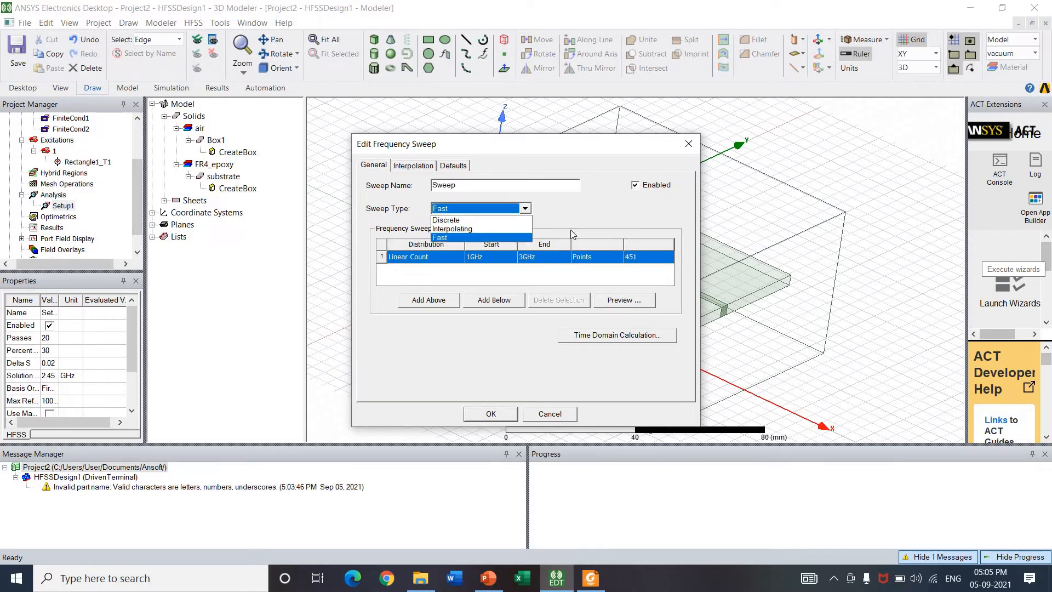
{"action": "left_click", "coordinate": [491, 414]}
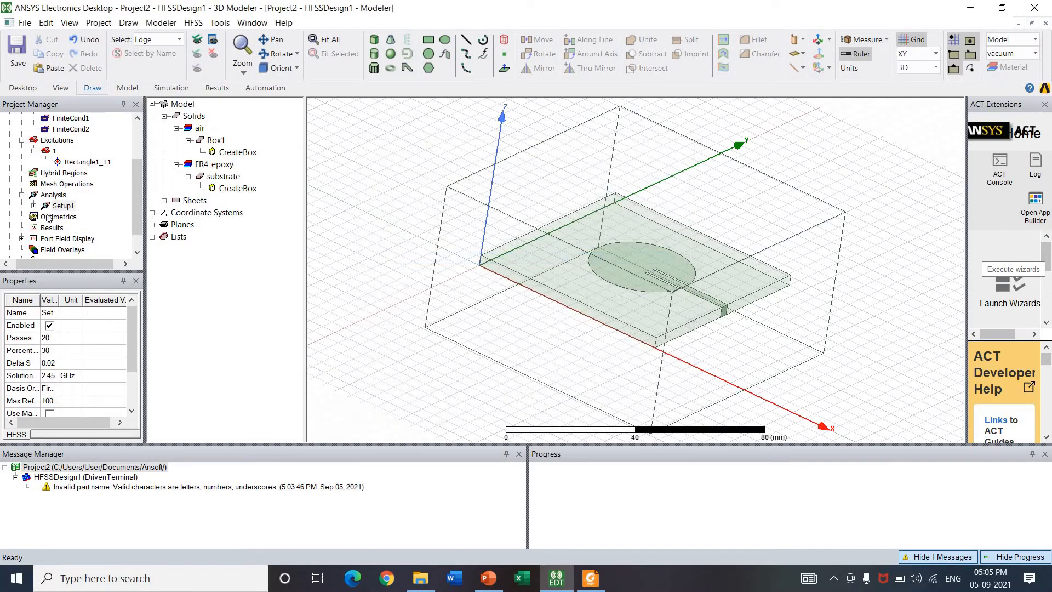
Step: Save the project under the name "circular patch for 2.45GHz" in the Ansoft folder
{"action": "left_click", "coordinate": [64, 207]}
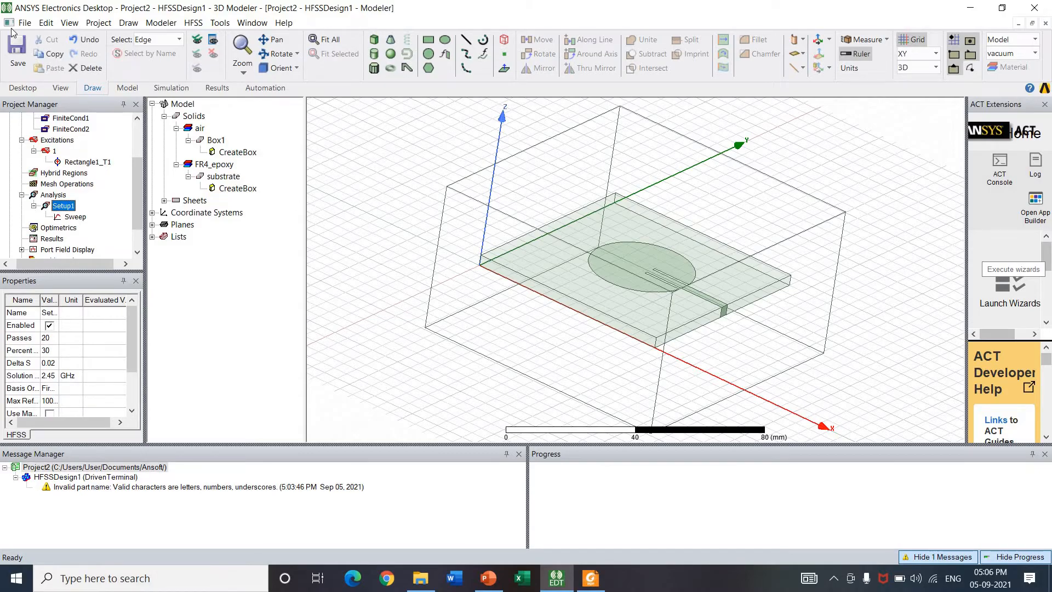
{"action": "left_click", "coordinate": [15, 52]}
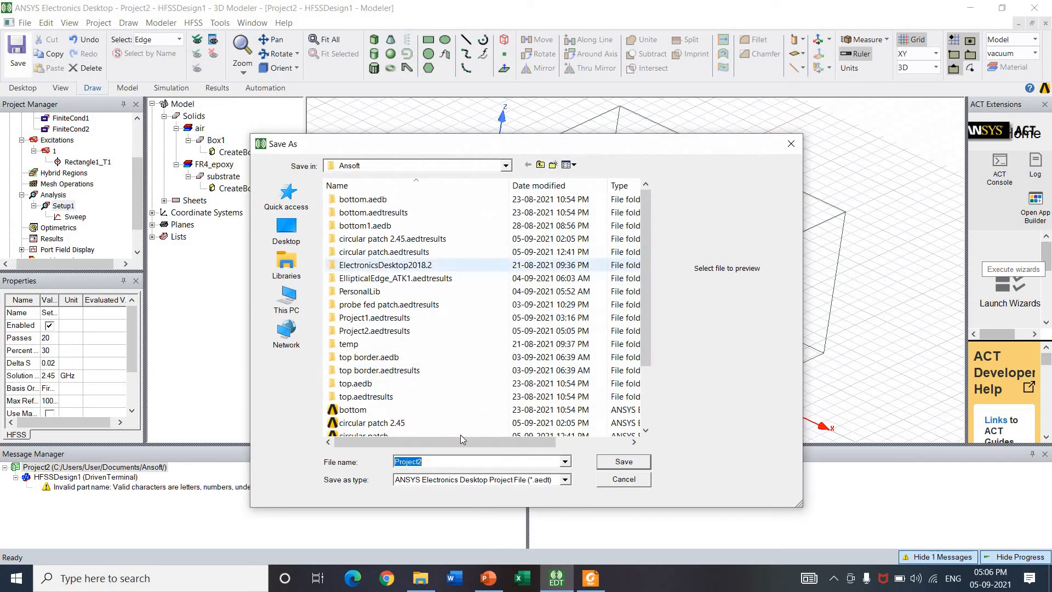
{"action": "type", "text": "c"}
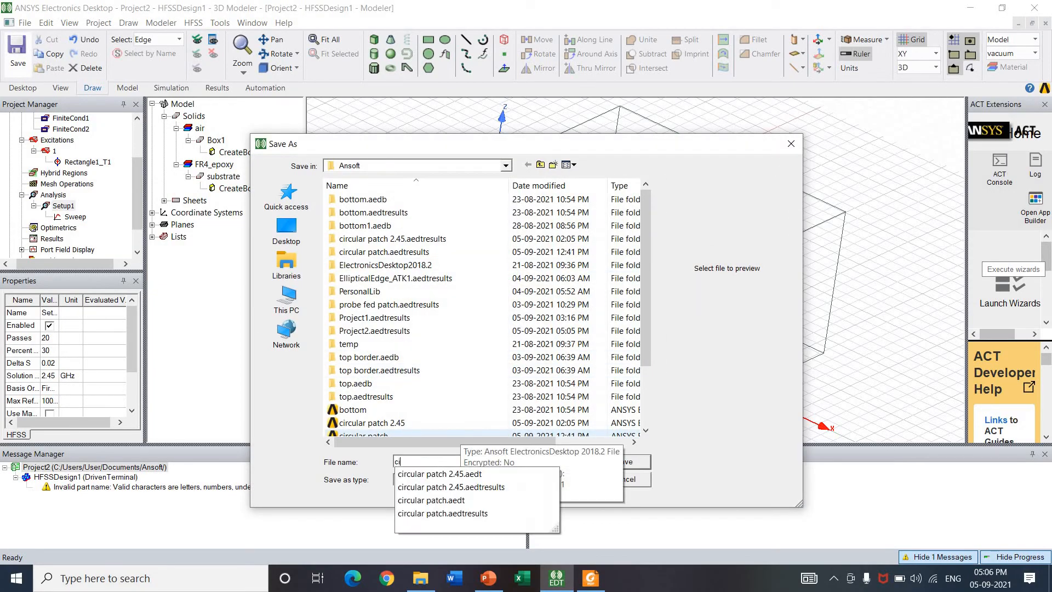
{"action": "type", "text": "ircular patch f"}
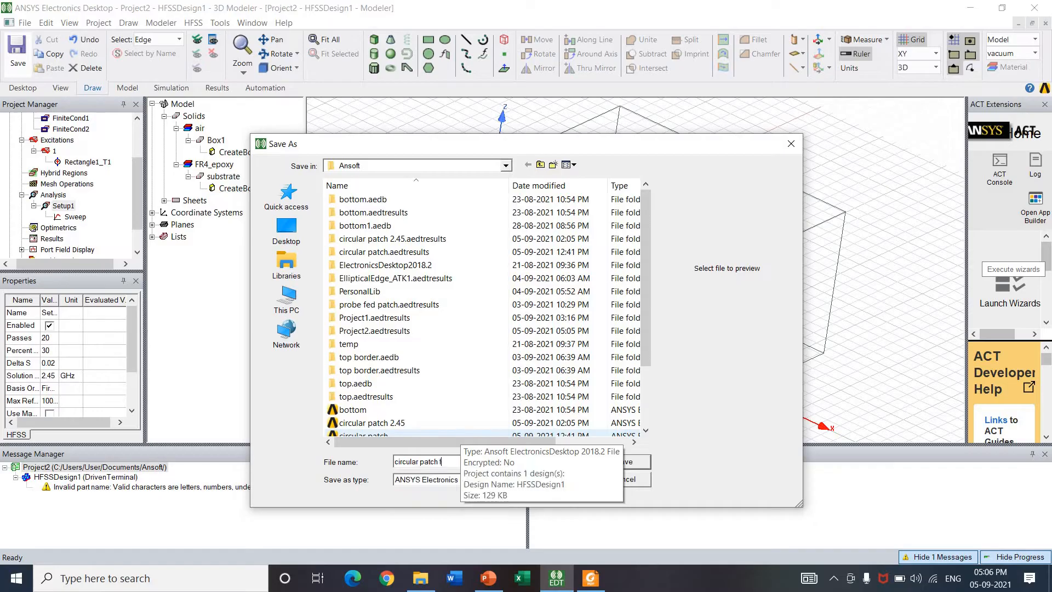
{"action": "type", "text": "or 2.45GHz"}
{"action": "left_click", "coordinate": [624, 462]}
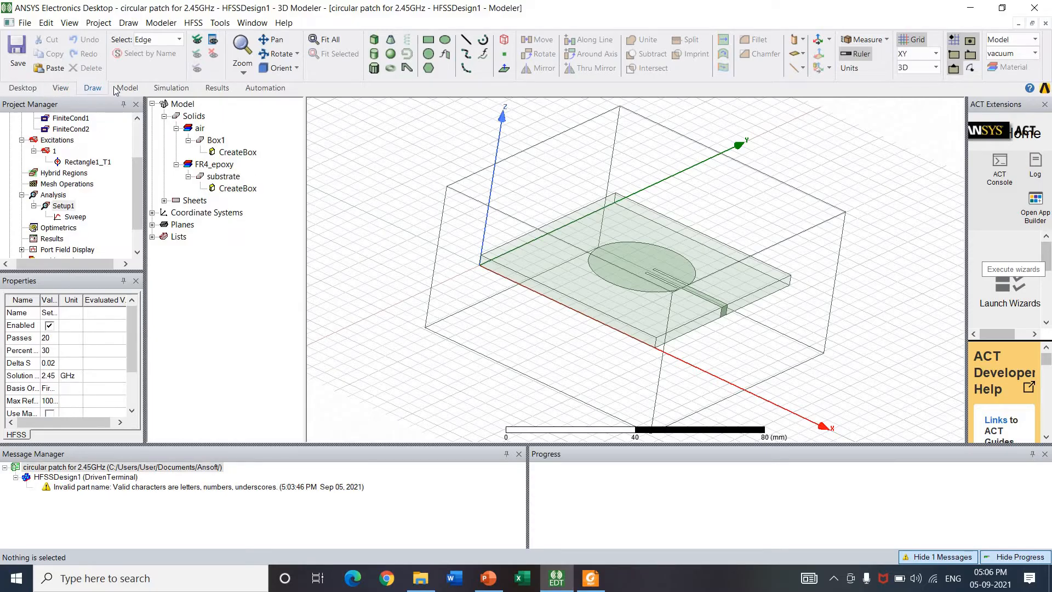
Step: Run a validation check on the antenna design and analyze all of its setups
{"action": "left_click", "coordinate": [173, 94]}
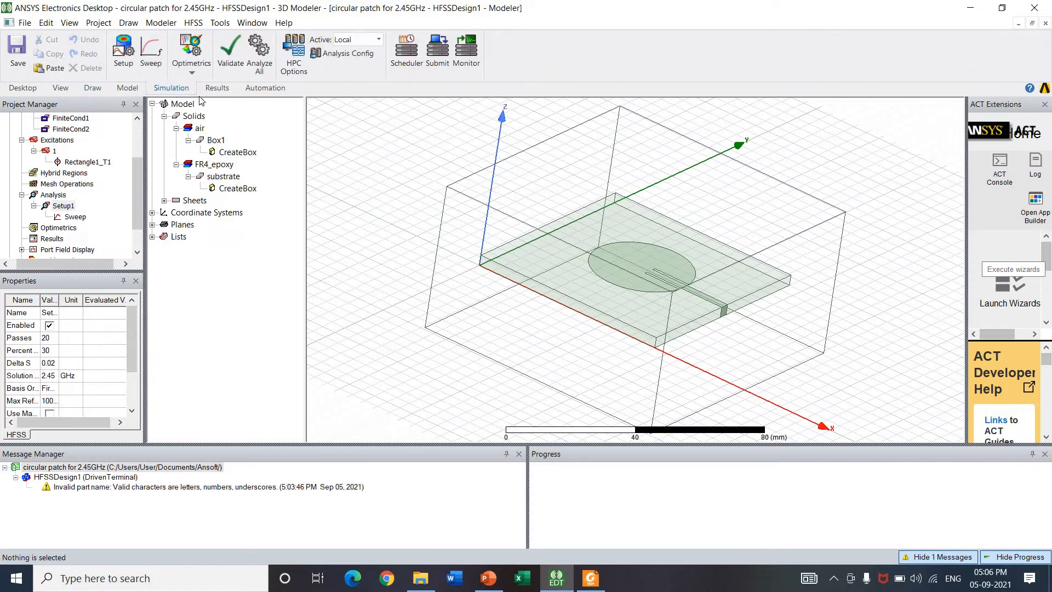
{"action": "left_click", "coordinate": [239, 66]}
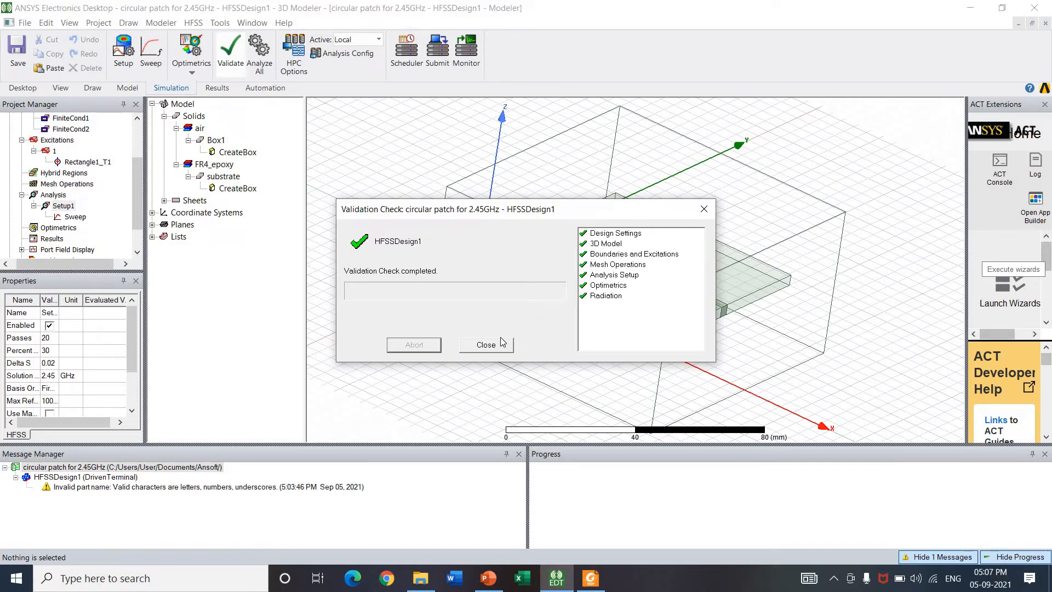
{"action": "left_click", "coordinate": [486, 345]}
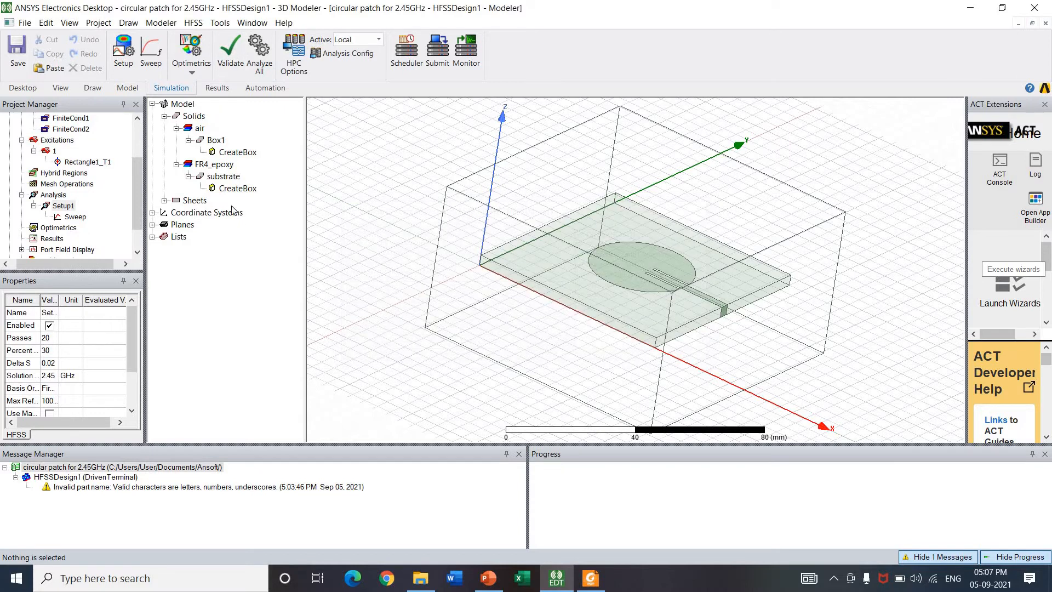
{"action": "left_click", "coordinate": [258, 60]}
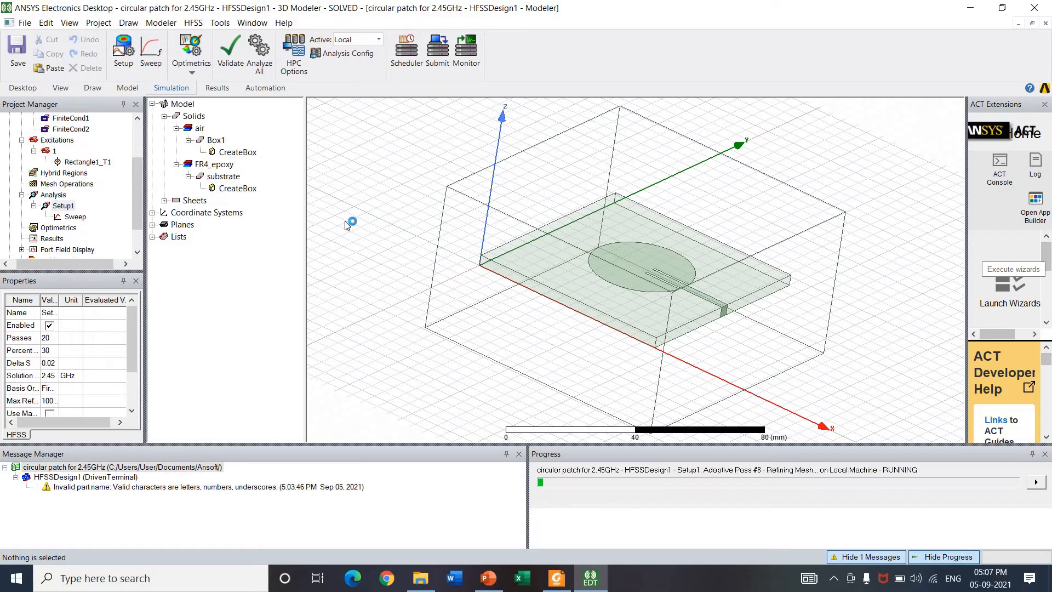
Step: Review the general settings of Setup1, including its maximum passes and maximum Delta S, and leave them as they are
{"action": "right_click", "coordinate": [64, 207]}
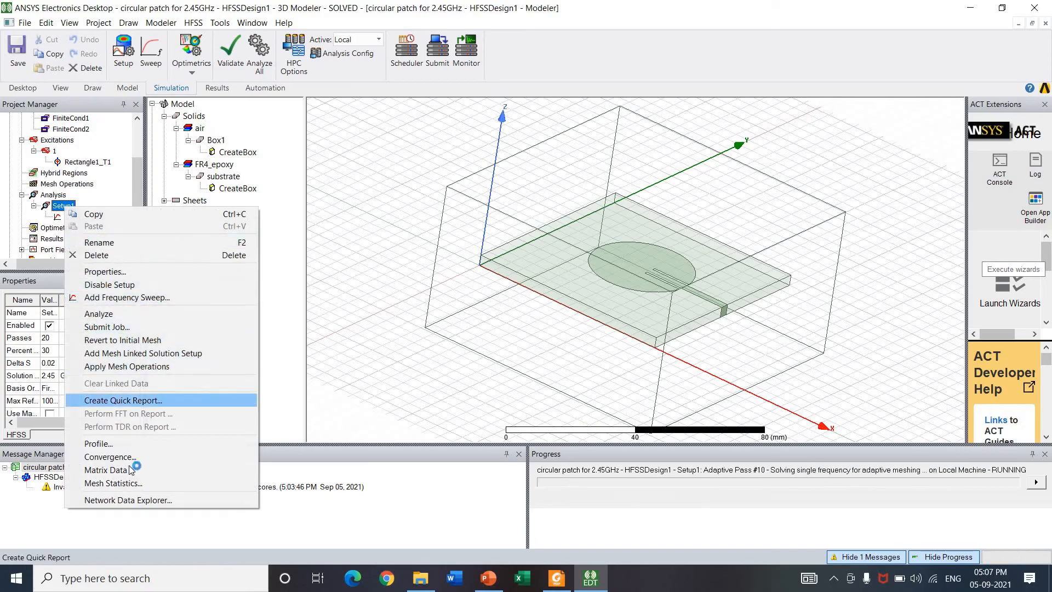
{"action": "left_click", "coordinate": [130, 271]}
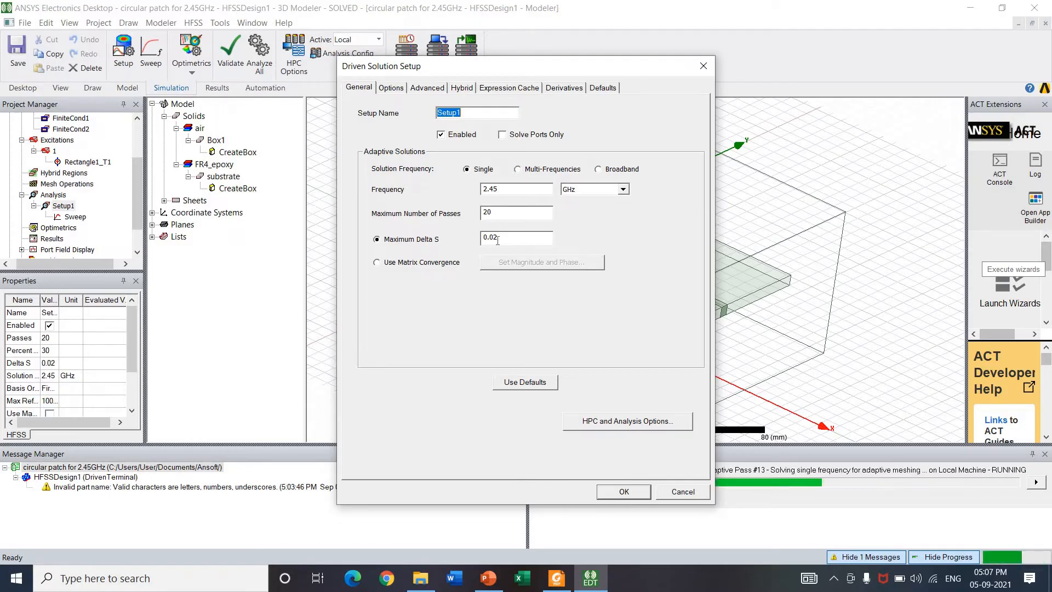
{"action": "left_click", "coordinate": [681, 491]}
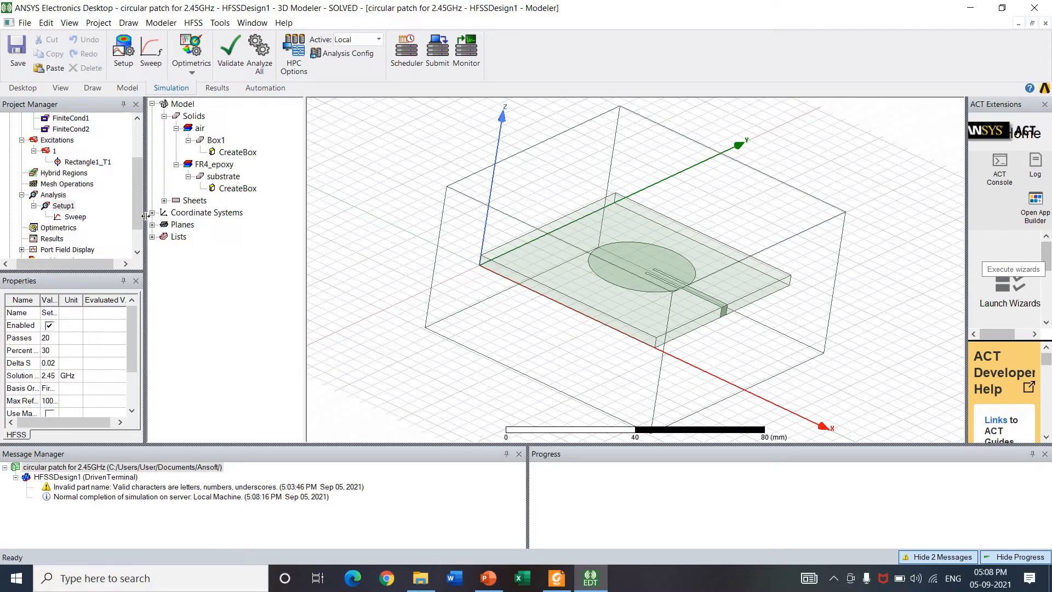
Step: Examine the solution data's profile and convergence information for Setup1
{"action": "scroll", "coordinate": [92, 220], "scroll_direction": "down", "scroll_amount": 1}
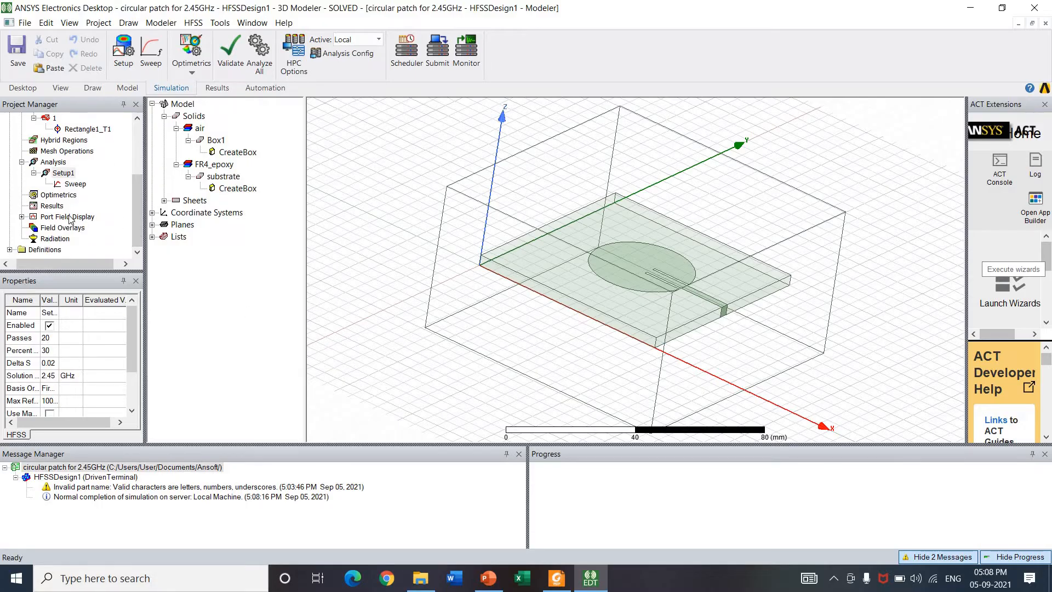
{"action": "right_click", "coordinate": [53, 206]}
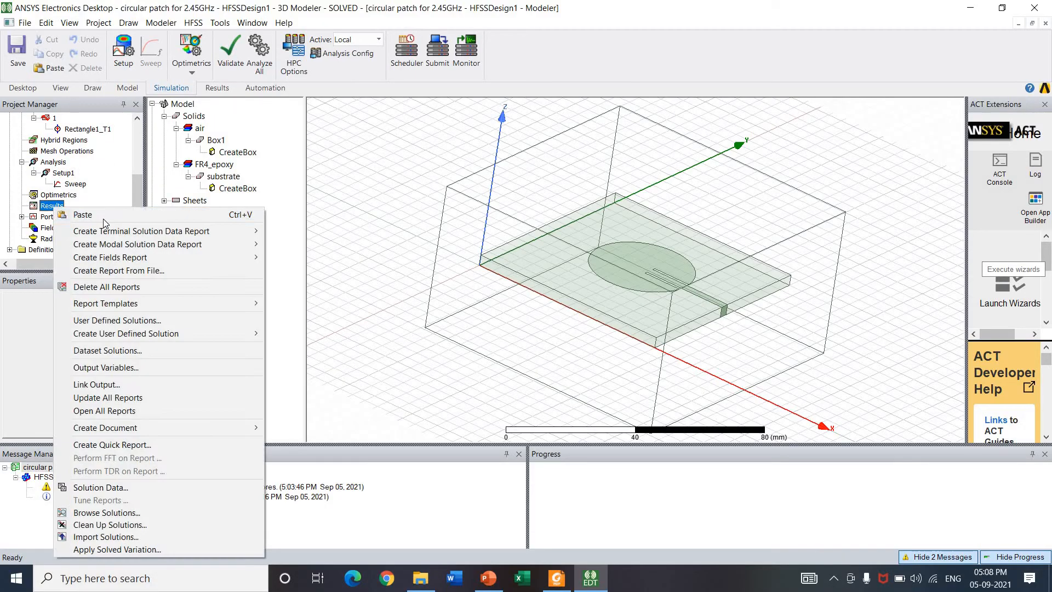
{"action": "mouse_move", "coordinate": [115, 236]}
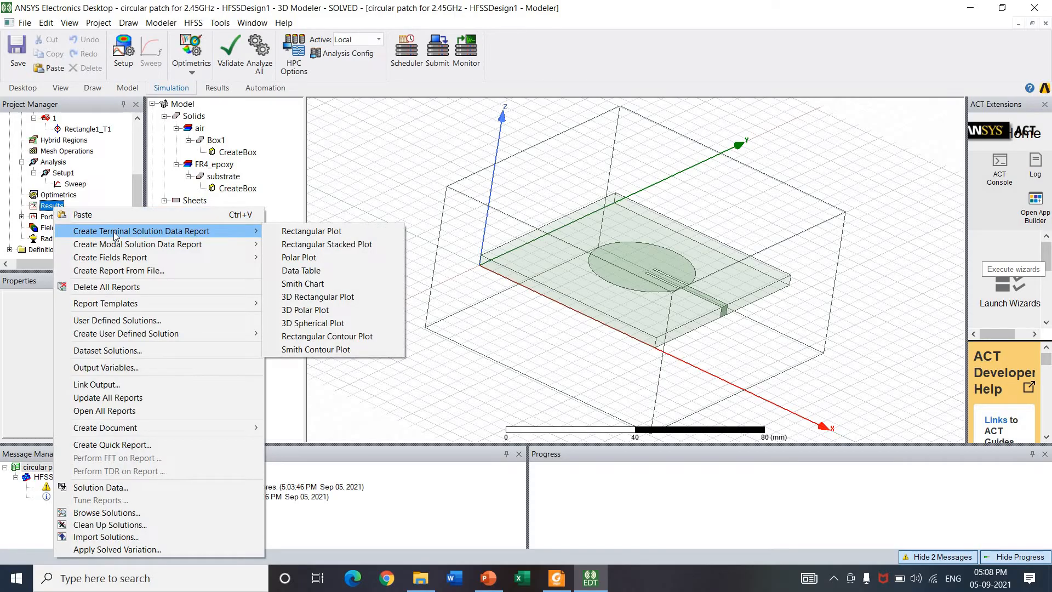
{"action": "left_click", "coordinate": [123, 488]}
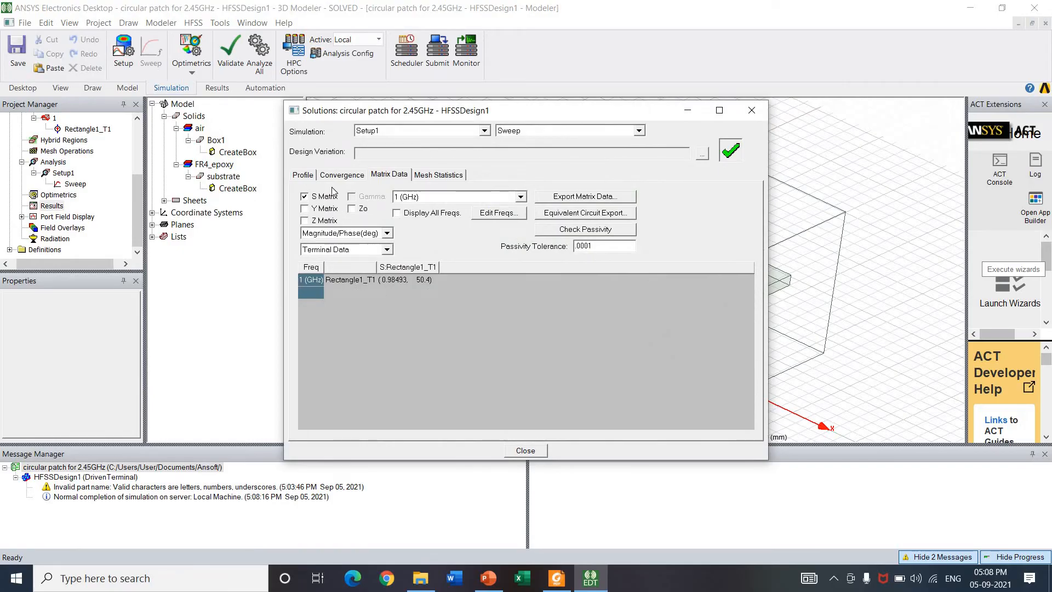
{"action": "left_click", "coordinate": [303, 176]}
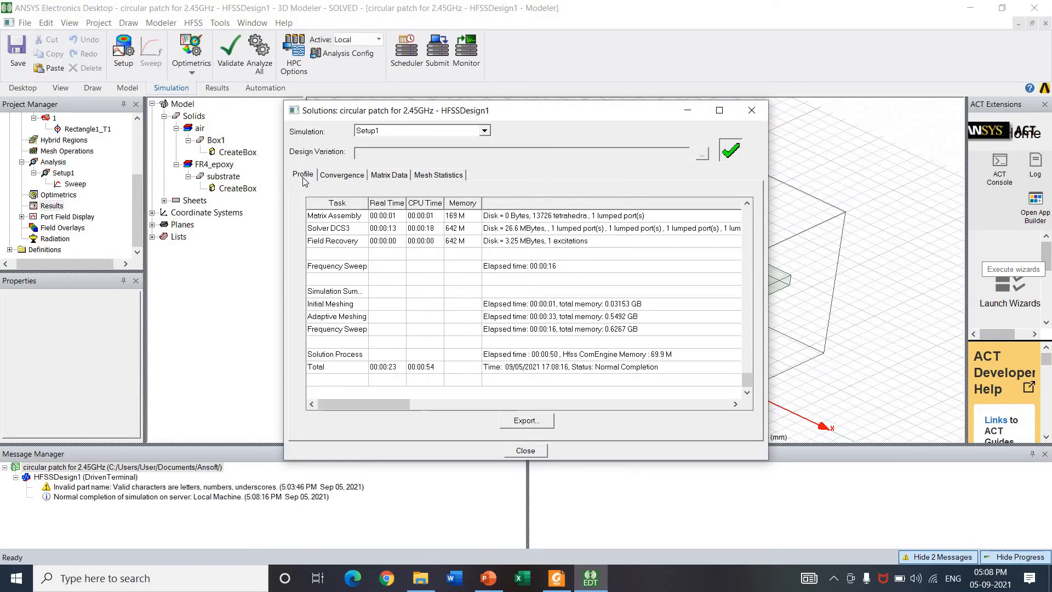
{"action": "left_click", "coordinate": [332, 175]}
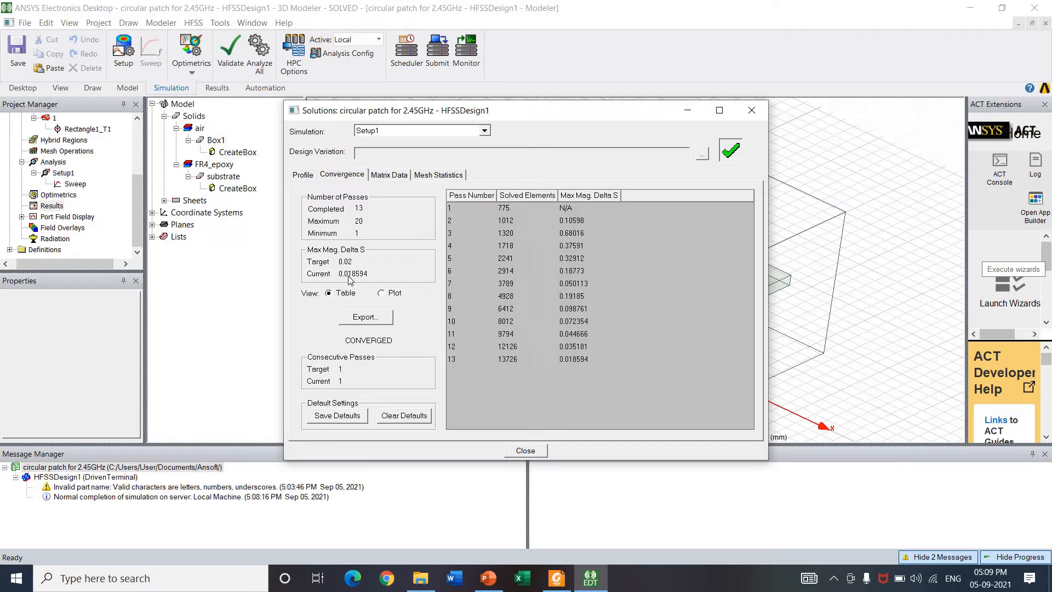
{"action": "key", "text": "Escape"}
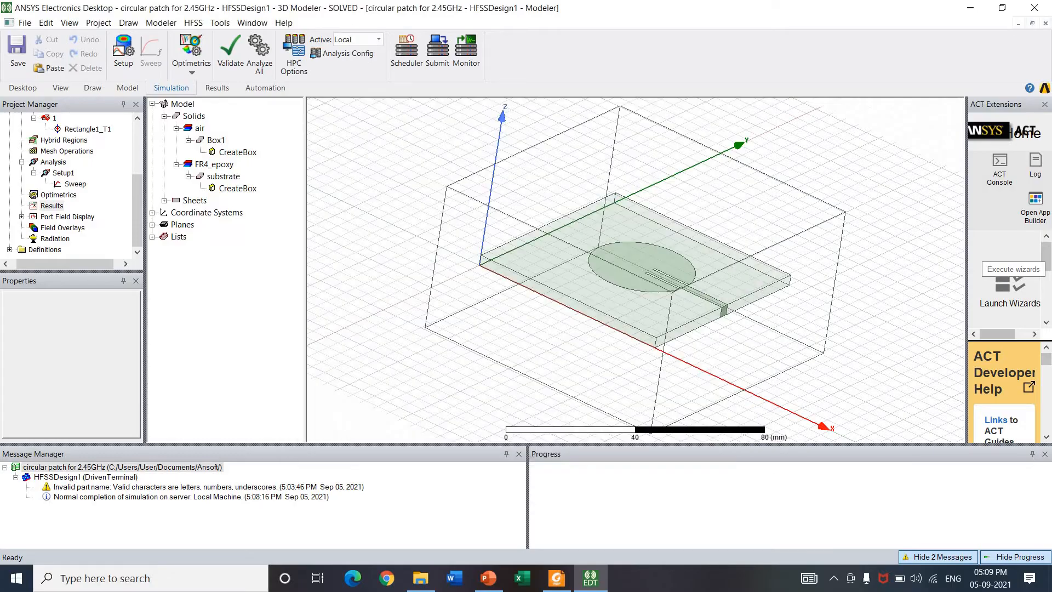
Step: Create a rectangular terminal solution data plot of the Rectangle1_T1 S parameter in dB against Freq, using Setup1 : Sweep
{"action": "left_click", "coordinate": [49, 209]}
{"action": "right_click", "coordinate": [49, 210]}
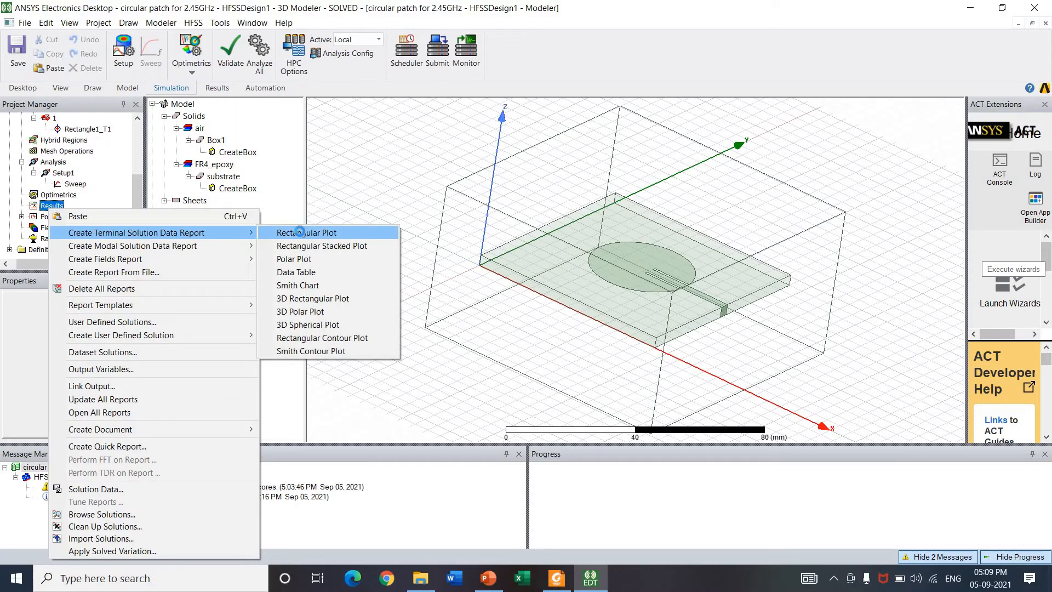
{"action": "left_click", "coordinate": [393, 235]}
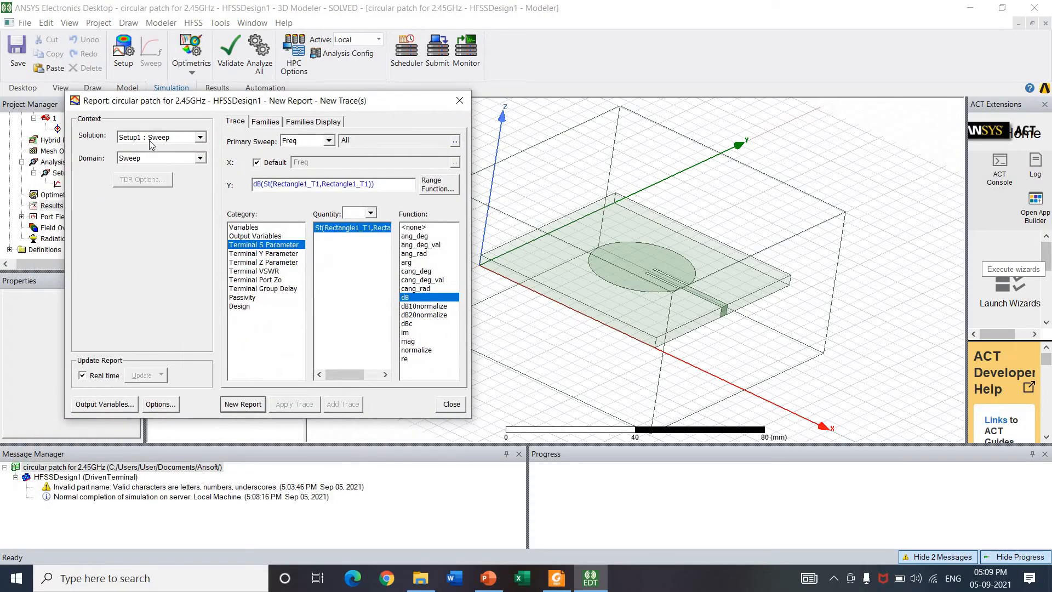
{"action": "left_click", "coordinate": [328, 140]}
{"action": "left_click", "coordinate": [291, 151]}
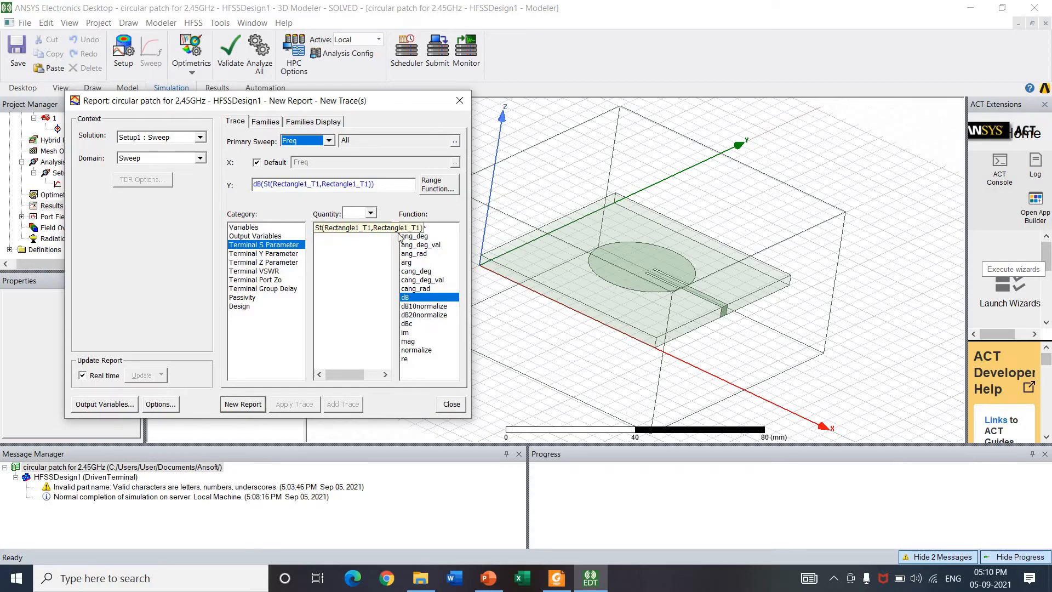
{"action": "left_click", "coordinate": [362, 228]}
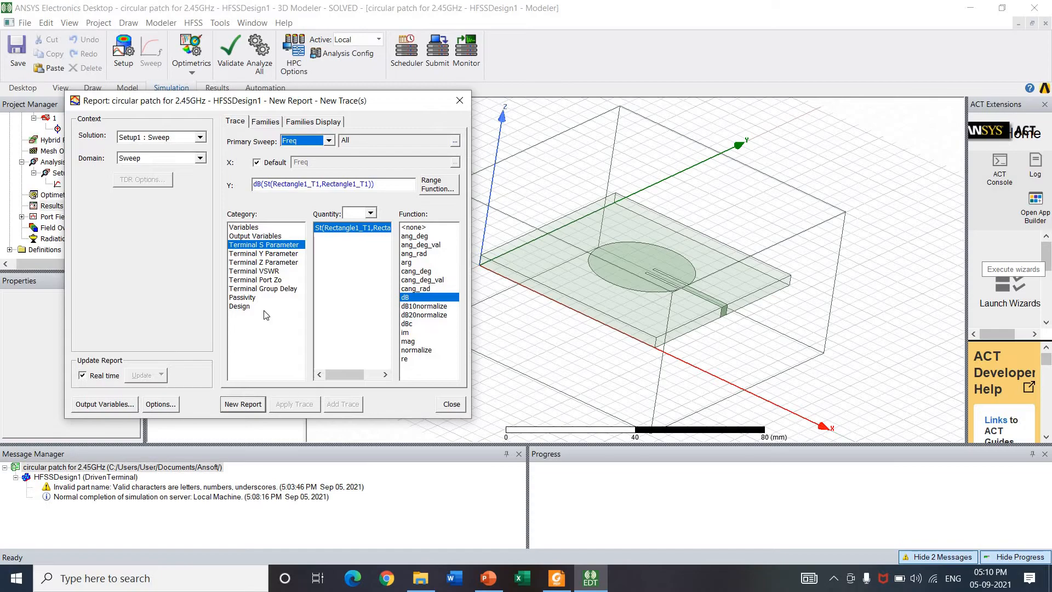
{"action": "left_click", "coordinate": [246, 406]}
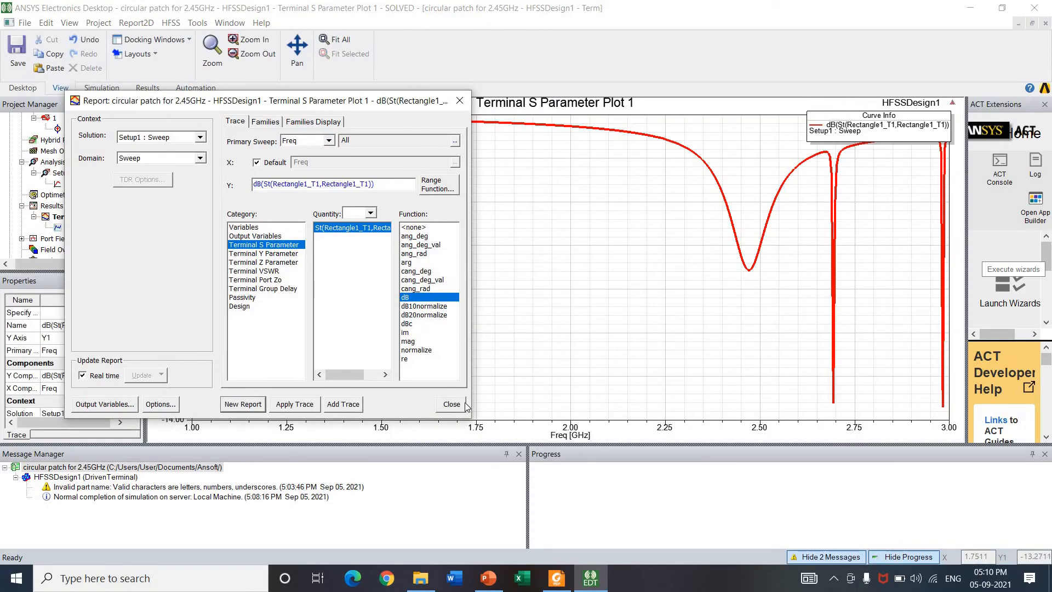
{"action": "left_click", "coordinate": [451, 404]}
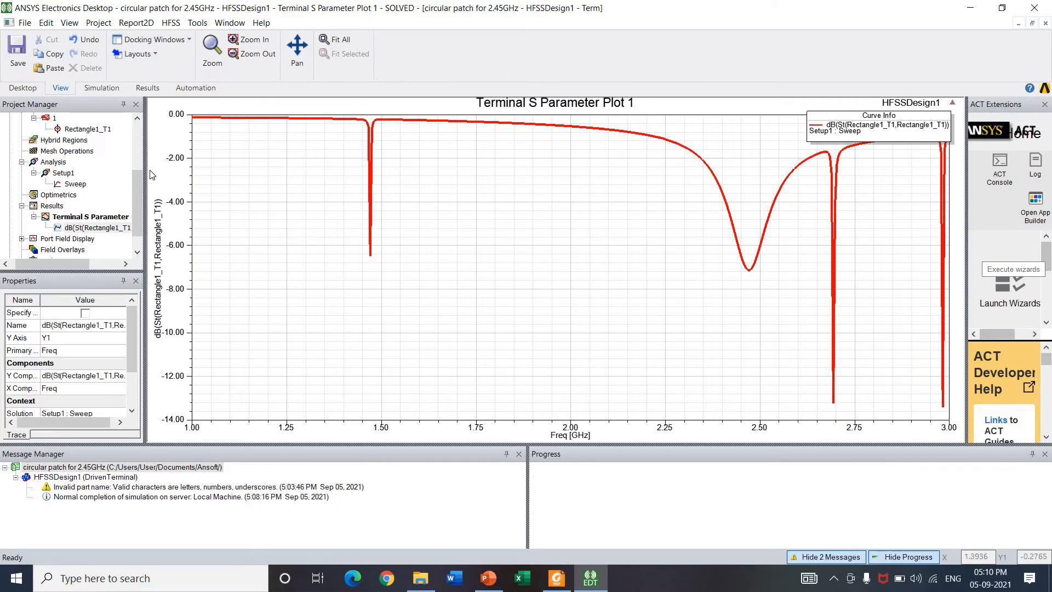
Step: Return to the 3D model, expand its sheets and delete lumped port excitation 1 assigned to Rectangle1
{"action": "left_click_drag", "start_coordinate": [141, 184], "coordinate": [141, 132]}
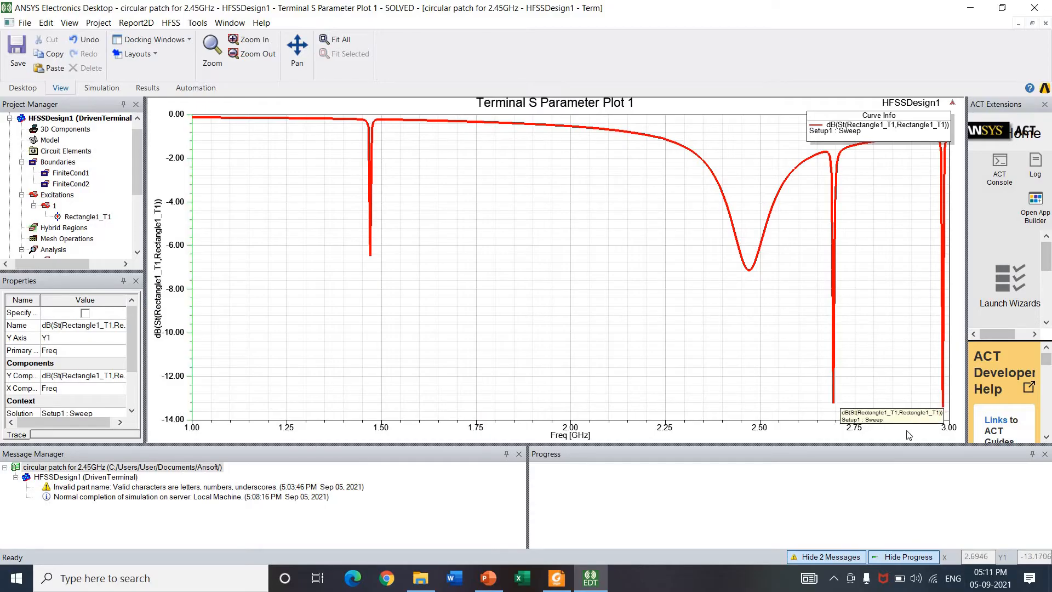
{"action": "double_click", "coordinate": [34, 141]}
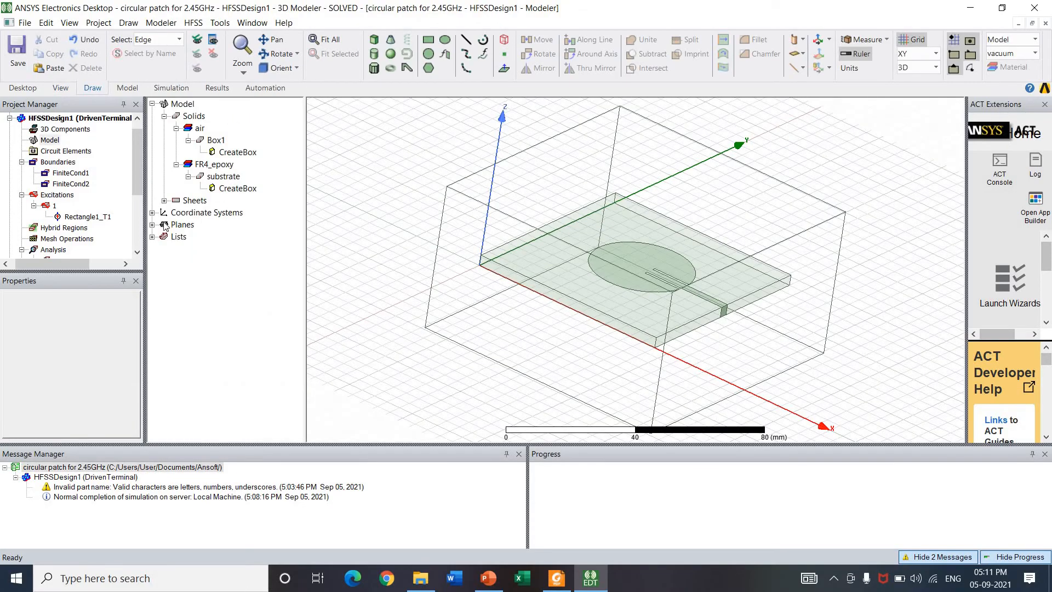
{"action": "left_click", "coordinate": [165, 200]}
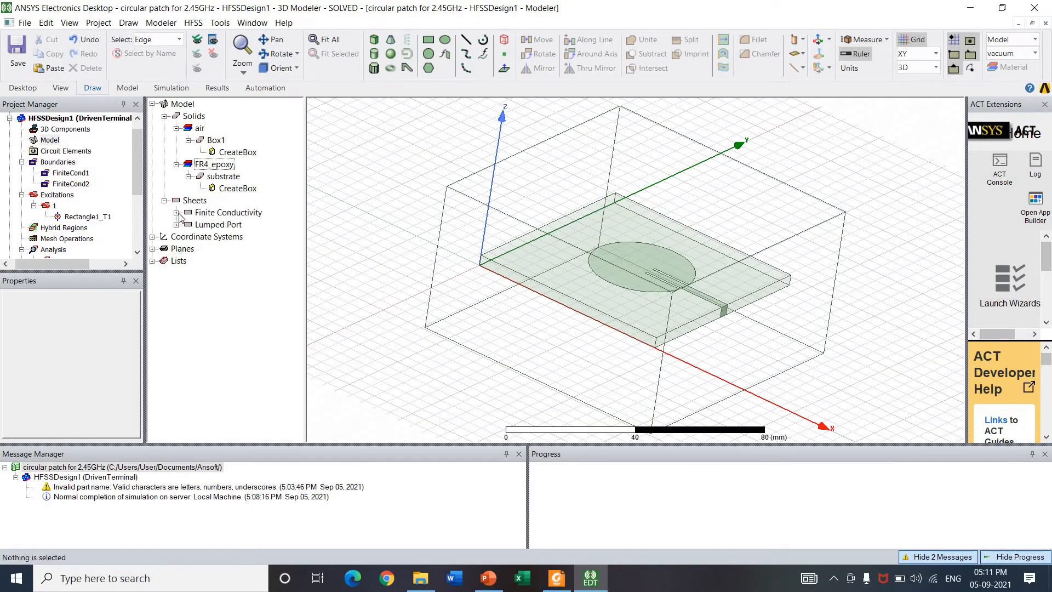
{"action": "left_click", "coordinate": [176, 213]}
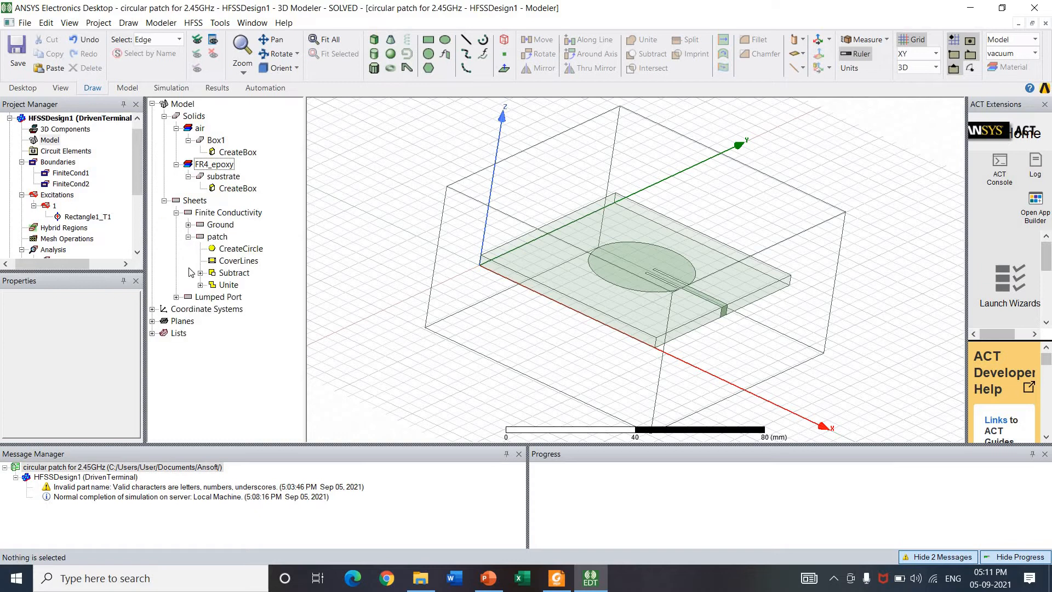
{"action": "left_click", "coordinate": [176, 297]}
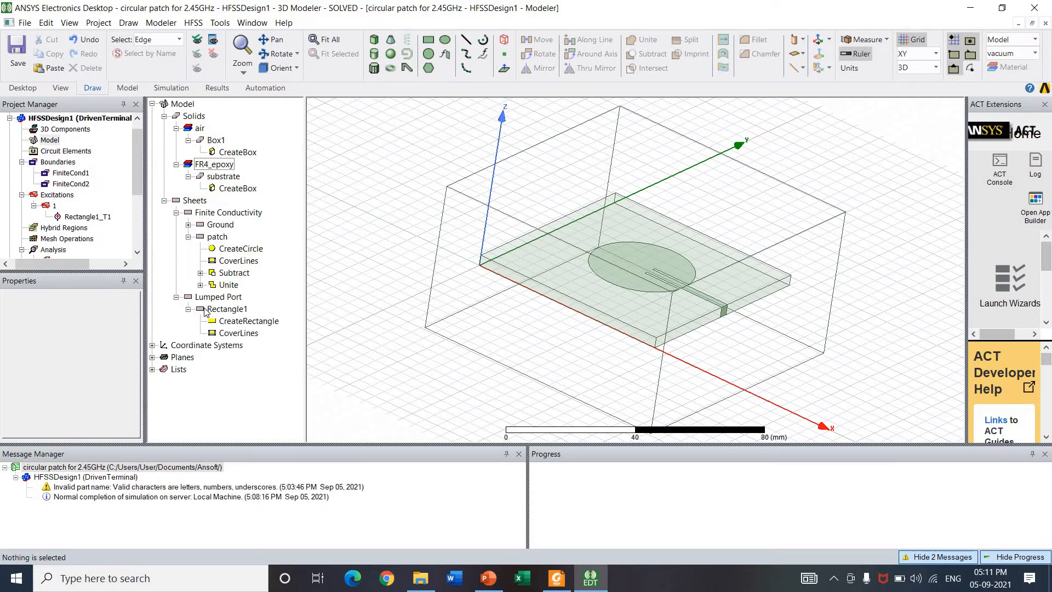
{"action": "left_click", "coordinate": [225, 308]}
{"action": "left_click", "coordinate": [87, 217]}
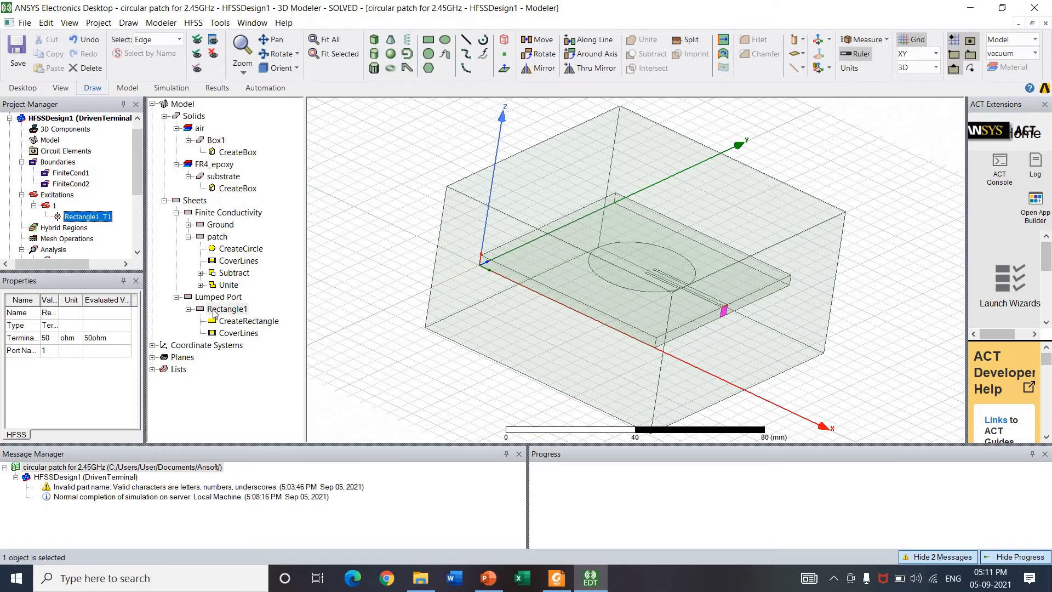
{"action": "left_click", "coordinate": [48, 208]}
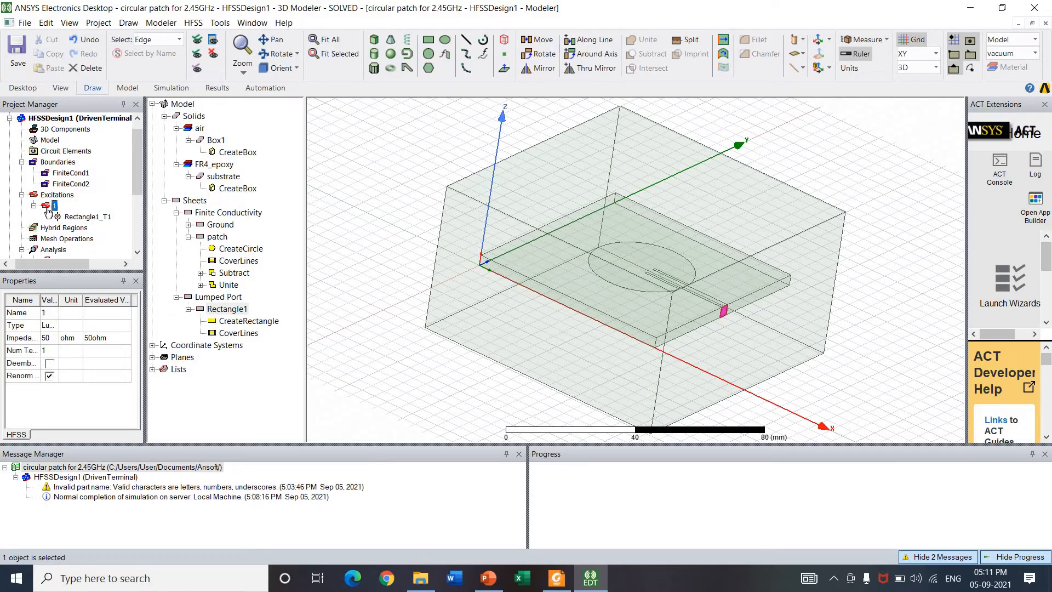
{"action": "key", "text": "Delete"}
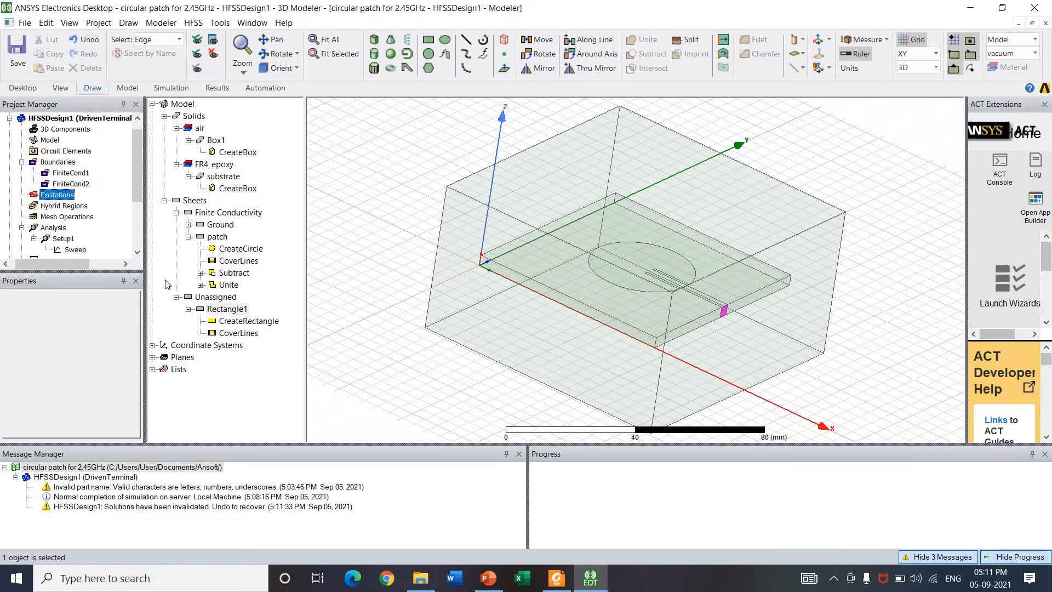
{"action": "left_click", "coordinate": [500, 200]}
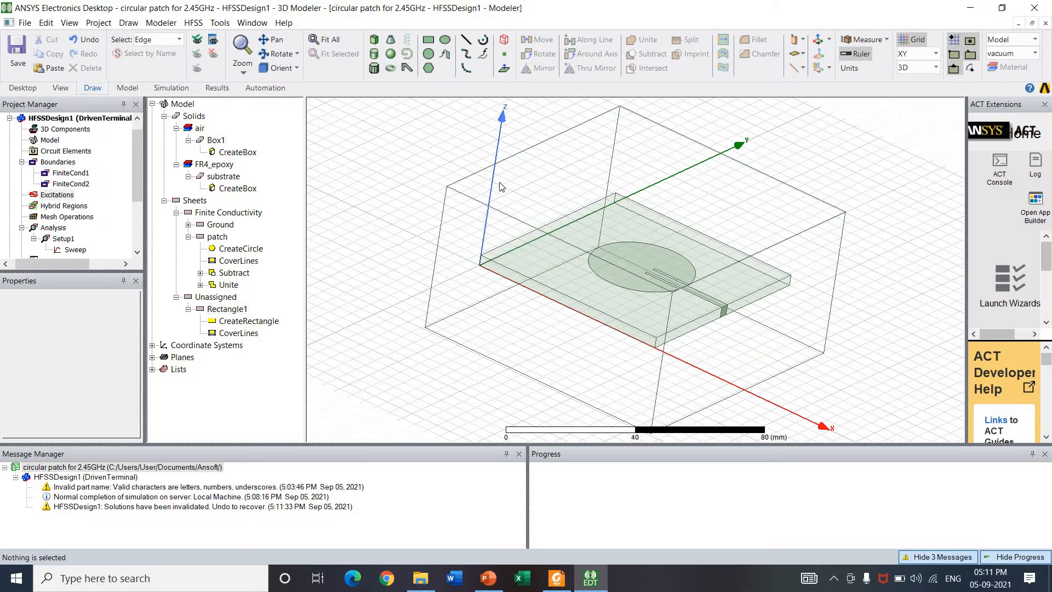
Step: Hide Box1 and assign a lumped port to Rectangle1, using Ground as the reference conductor and naming the terminal by port object name
{"action": "left_click", "coordinate": [199, 141]}
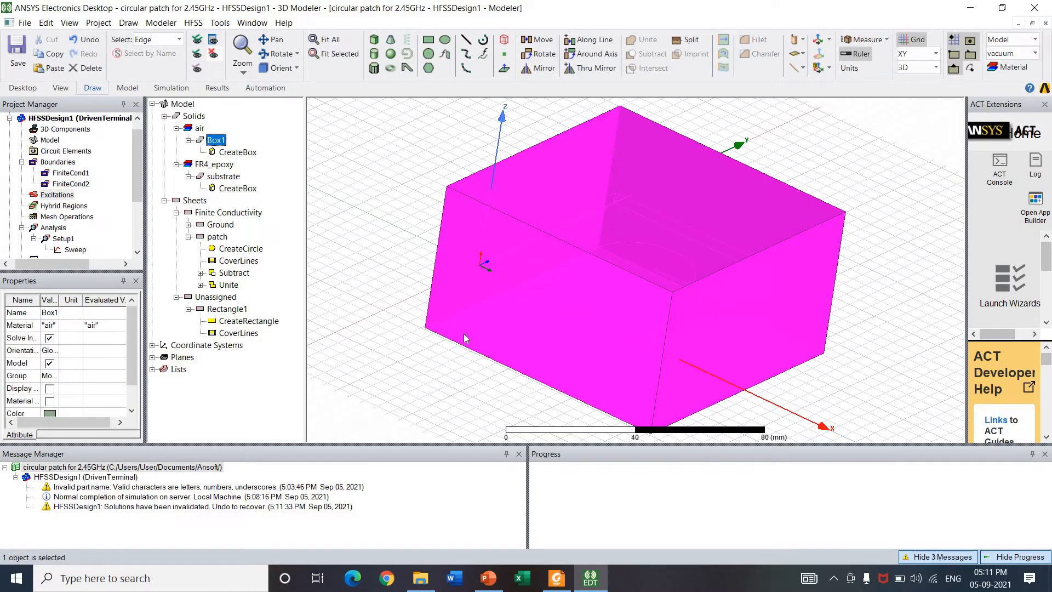
{"action": "left_click", "coordinate": [213, 53]}
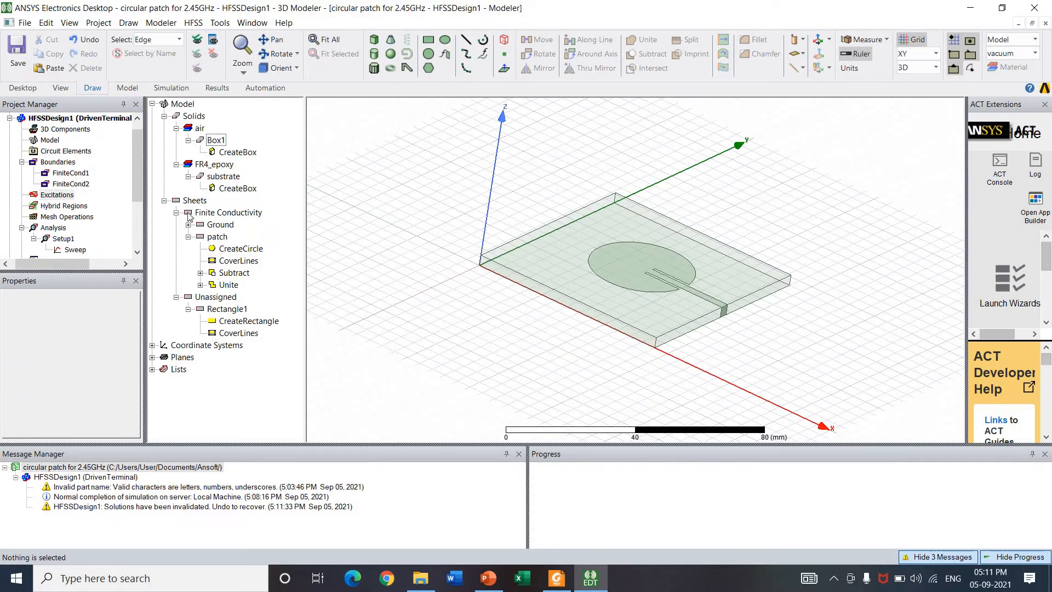
{"action": "left_click", "coordinate": [202, 309]}
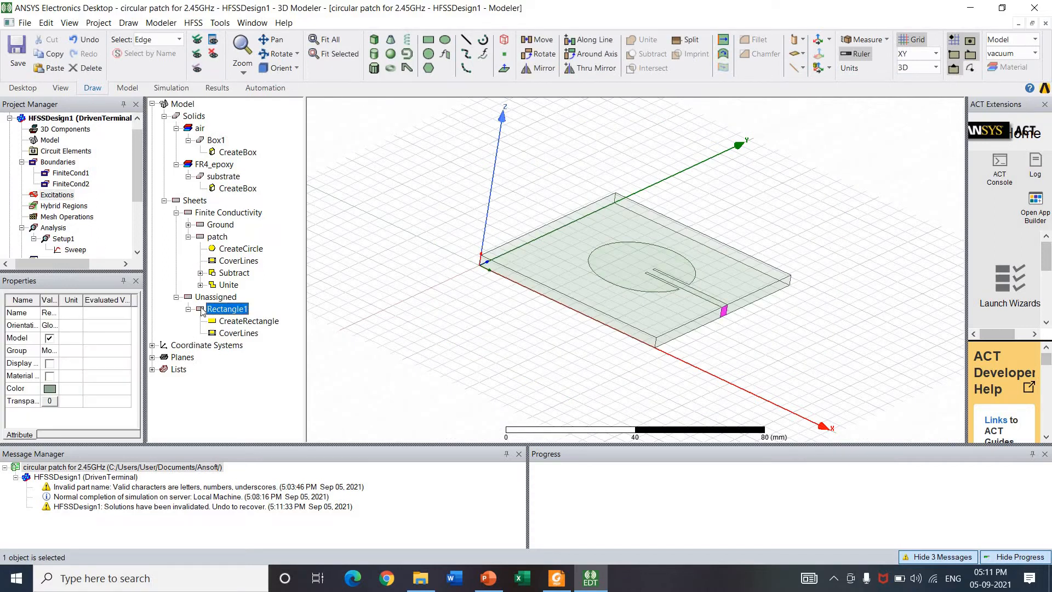
{"action": "right_click", "coordinate": [218, 311]}
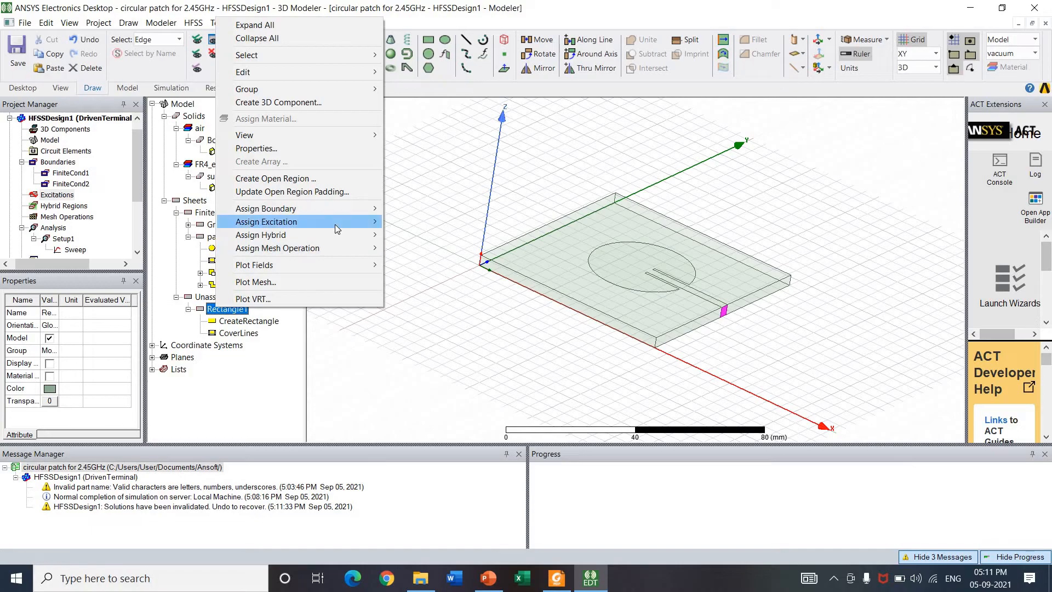
{"action": "mouse_move", "coordinate": [334, 224]}
{"action": "left_click", "coordinate": [432, 235]}
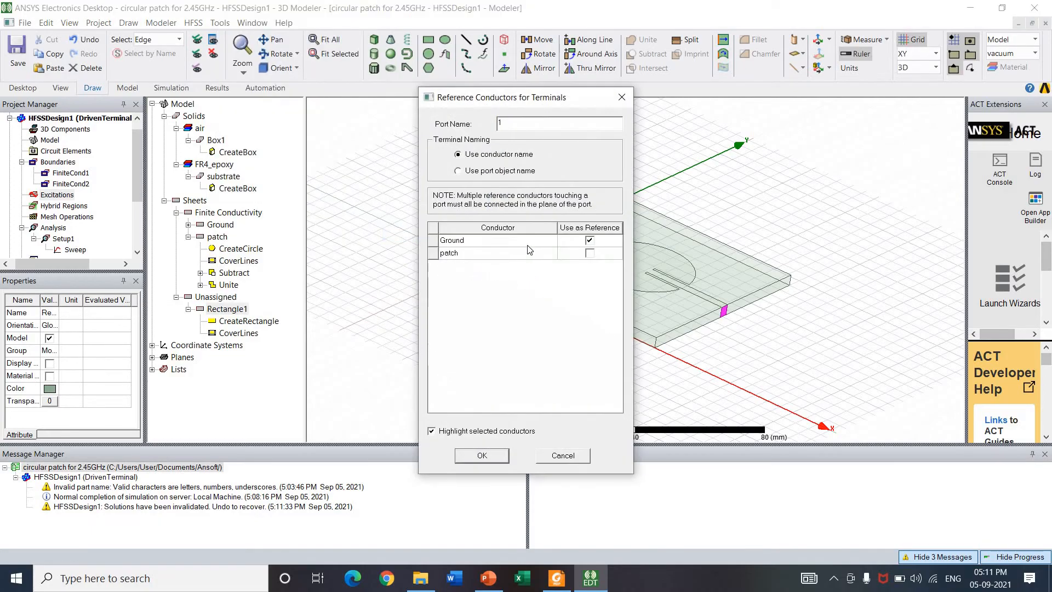
{"action": "left_click", "coordinate": [499, 173]}
{"action": "left_click", "coordinate": [482, 455]}
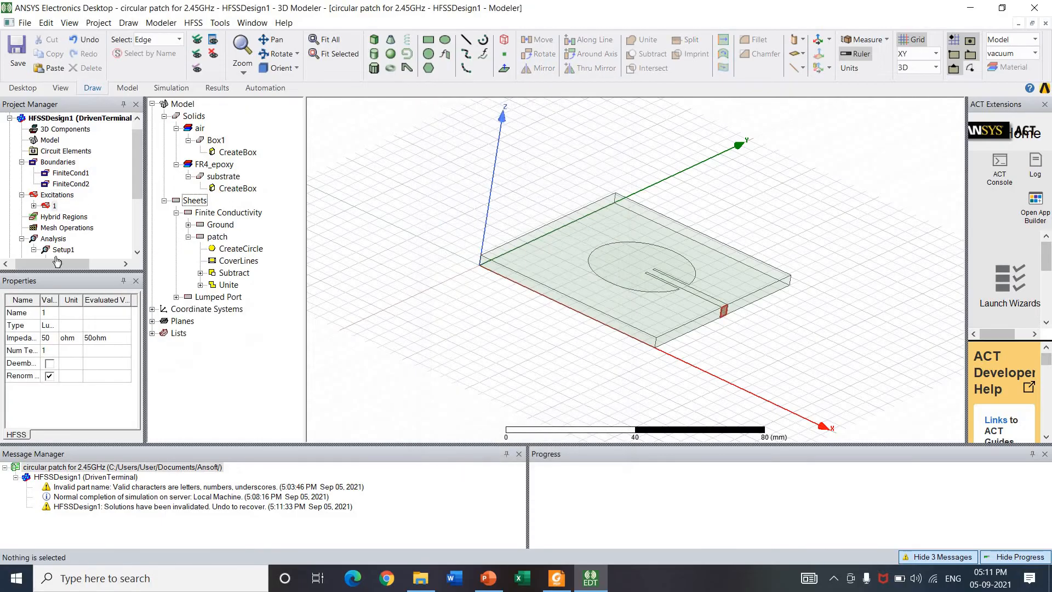
Step: Examine port 1 and its Rectangle1_T1 terminal at the feed line's end, including the terminal's renormalizing impedance settings
{"action": "left_click", "coordinate": [33, 205]}
{"action": "left_click", "coordinate": [88, 216]}
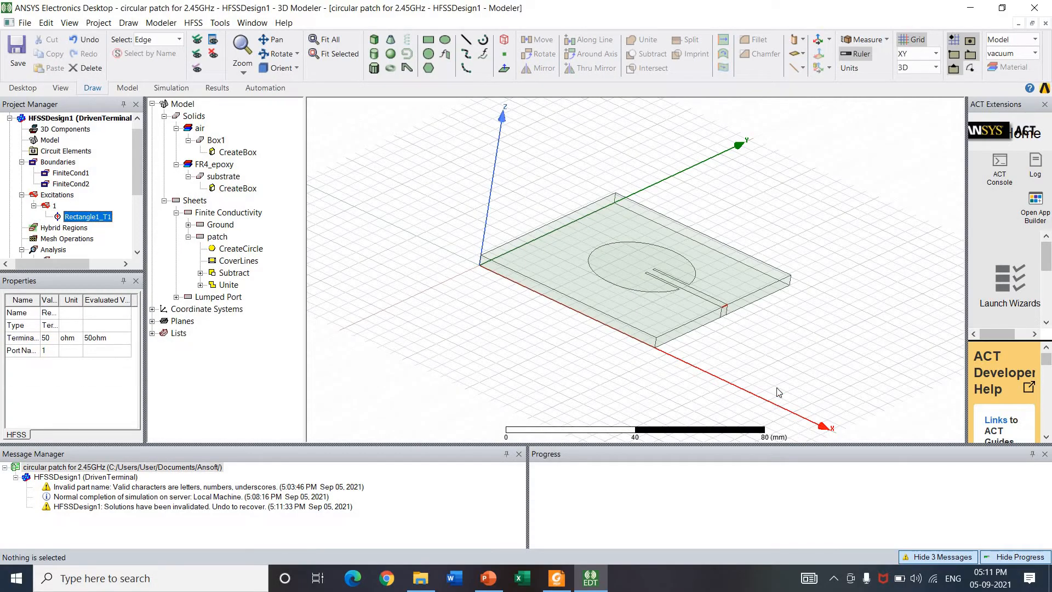
{"action": "left_click_drag", "start_coordinate": [717, 315], "coordinate": [727, 446], "text": "alt"}
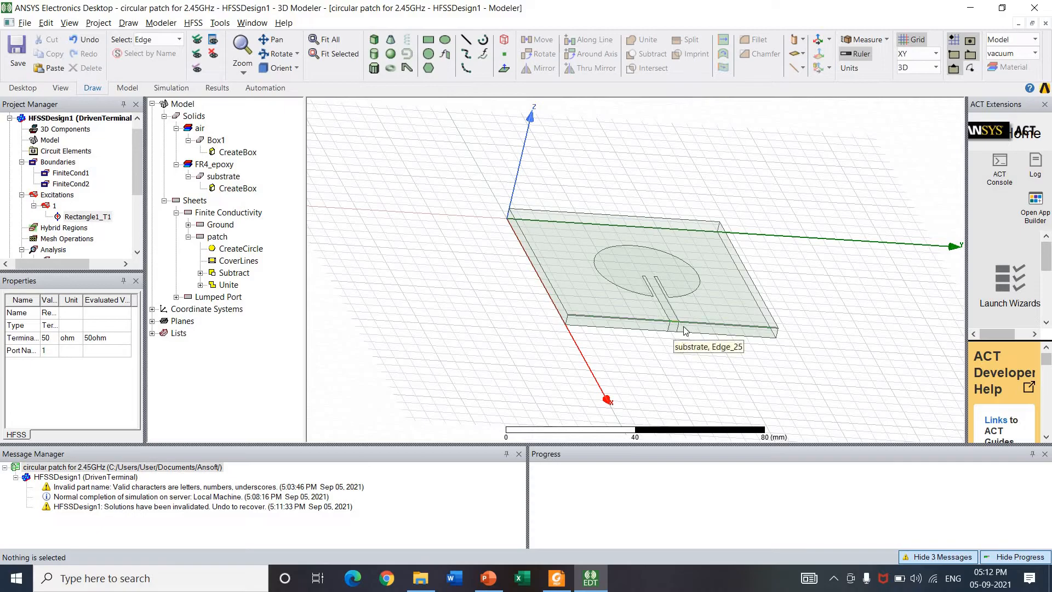
{"action": "scroll", "coordinate": [674, 338], "scroll_direction": "up", "scroll_amount": 5}
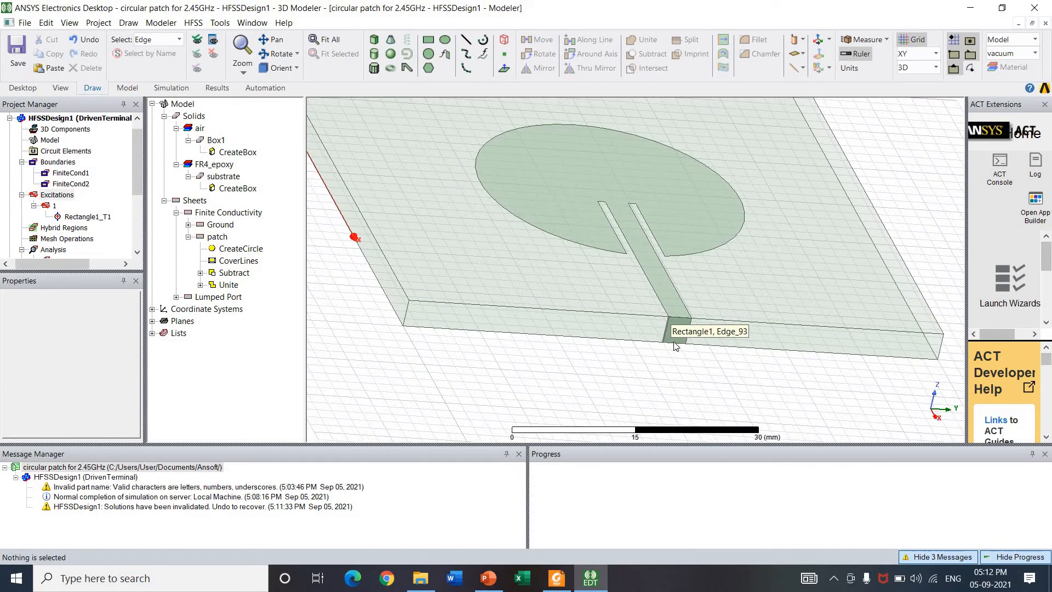
{"action": "scroll", "coordinate": [673, 338], "scroll_direction": "up", "scroll_amount": 5}
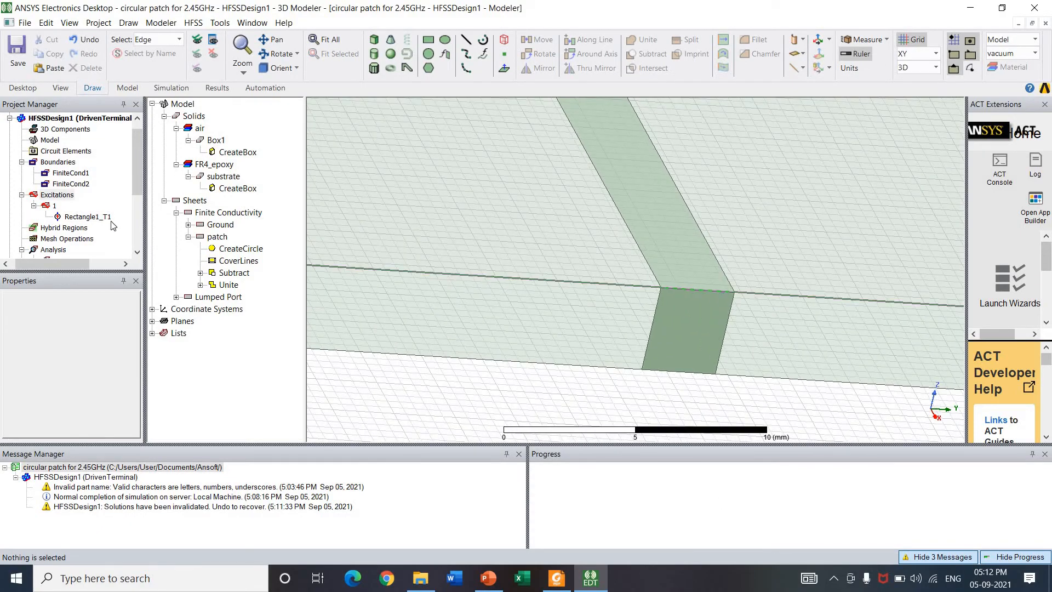
{"action": "left_click", "coordinate": [82, 217]}
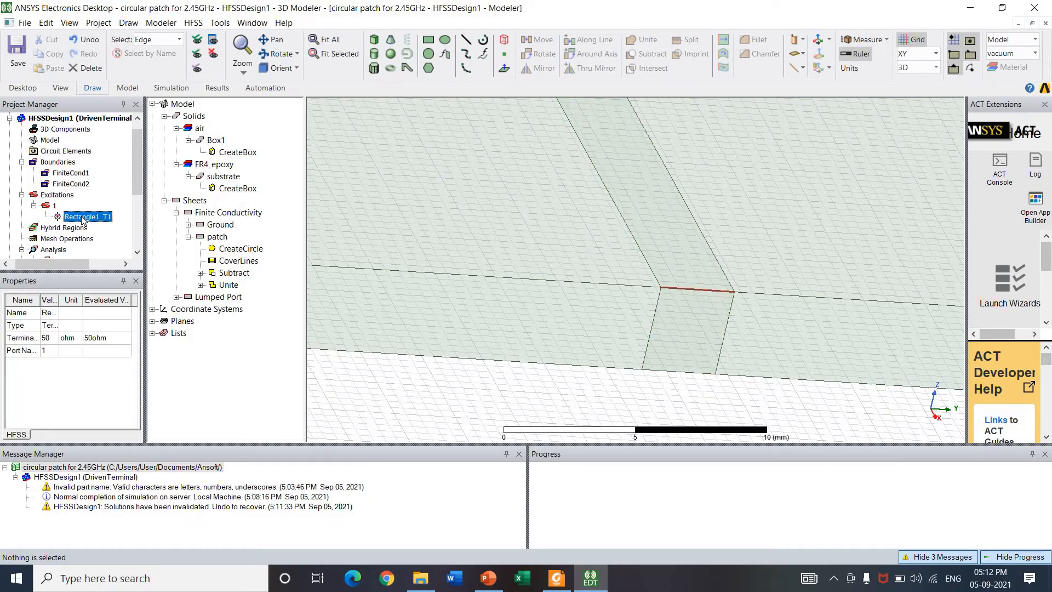
{"action": "left_click", "coordinate": [53, 206]}
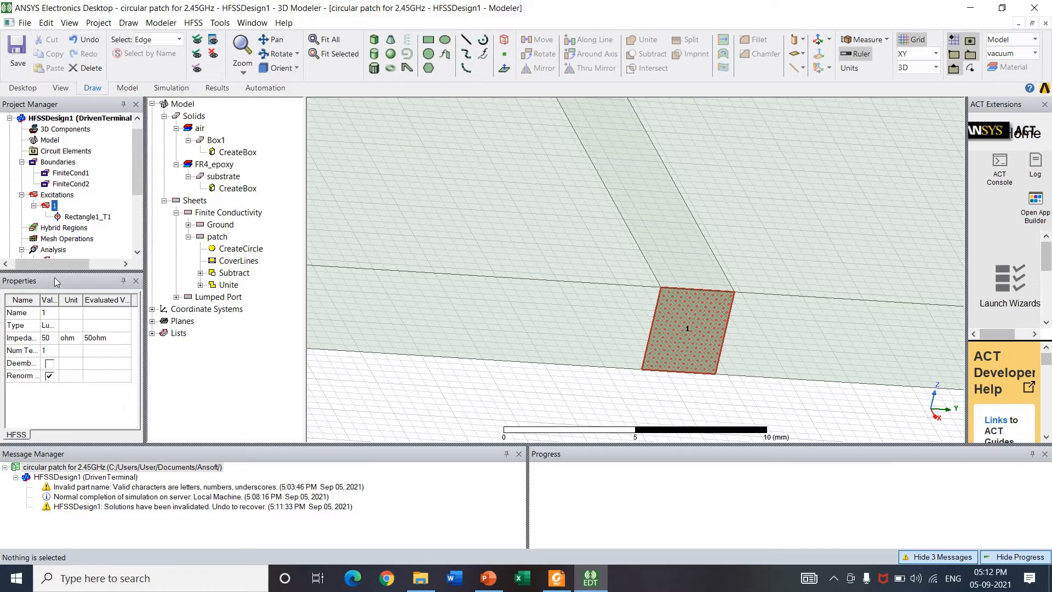
{"action": "left_click", "coordinate": [175, 296]}
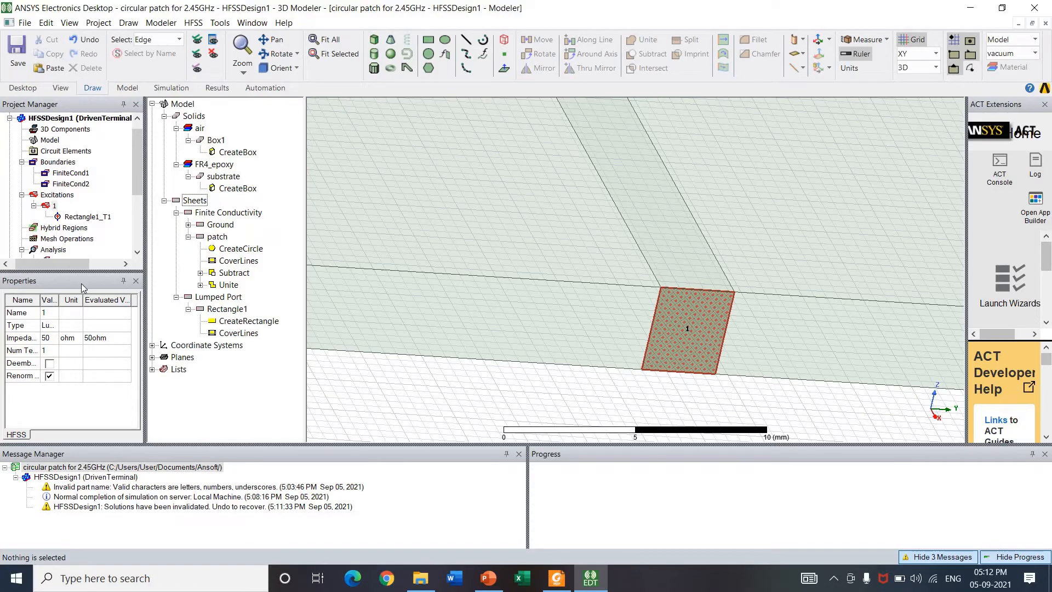
{"action": "double_click", "coordinate": [81, 218]}
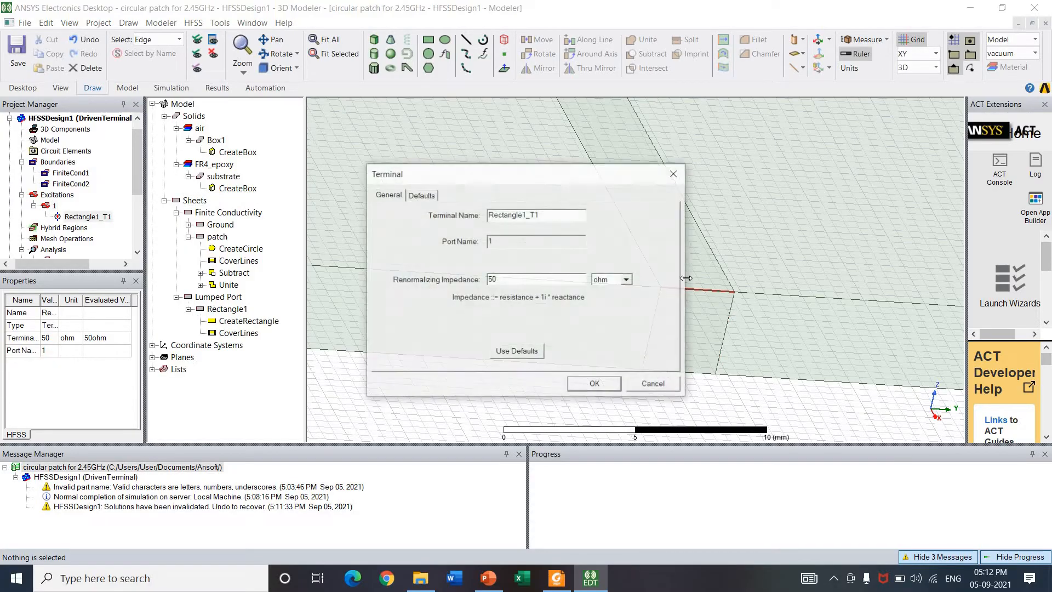
{"action": "left_click", "coordinate": [611, 385]}
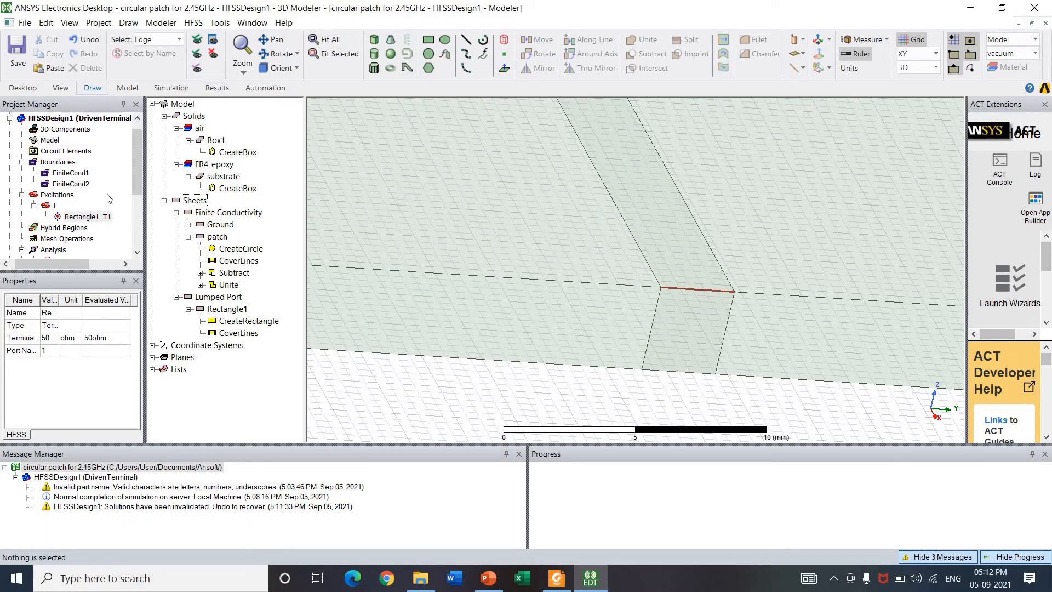
{"action": "left_click", "coordinate": [57, 195]}
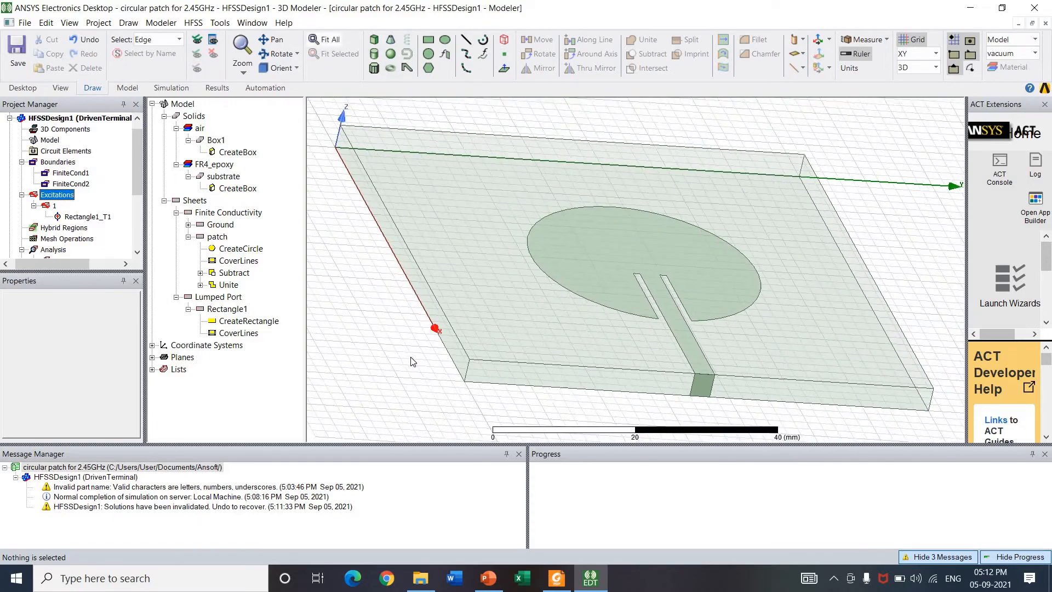
Step: Show the air box Box1 again and assign a radiation boundary to it
{"action": "left_click", "coordinate": [214, 140]}
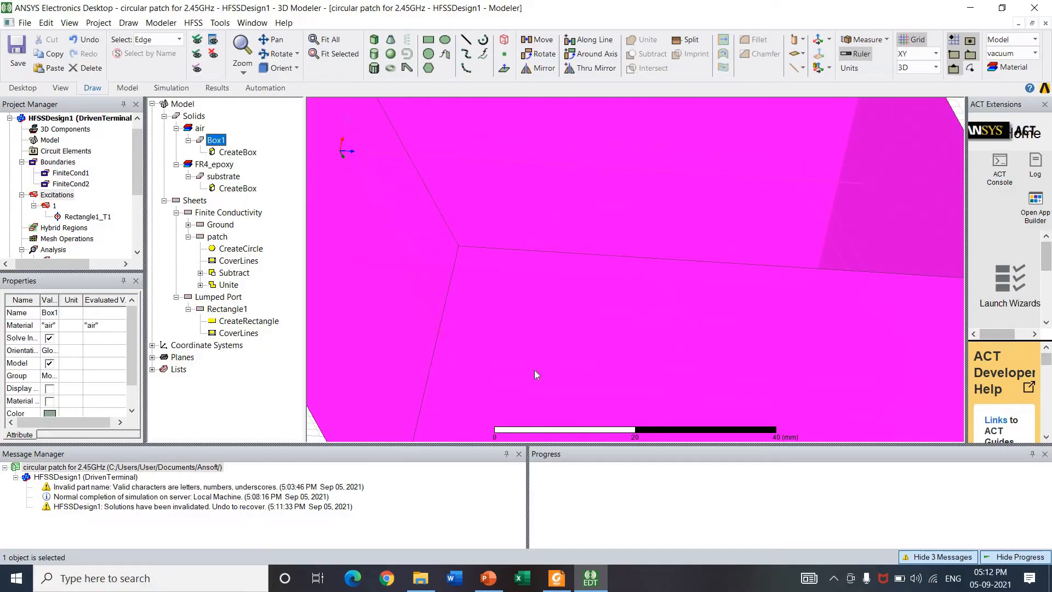
{"action": "left_click", "coordinate": [325, 43]}
{"action": "left_click", "coordinate": [167, 105]}
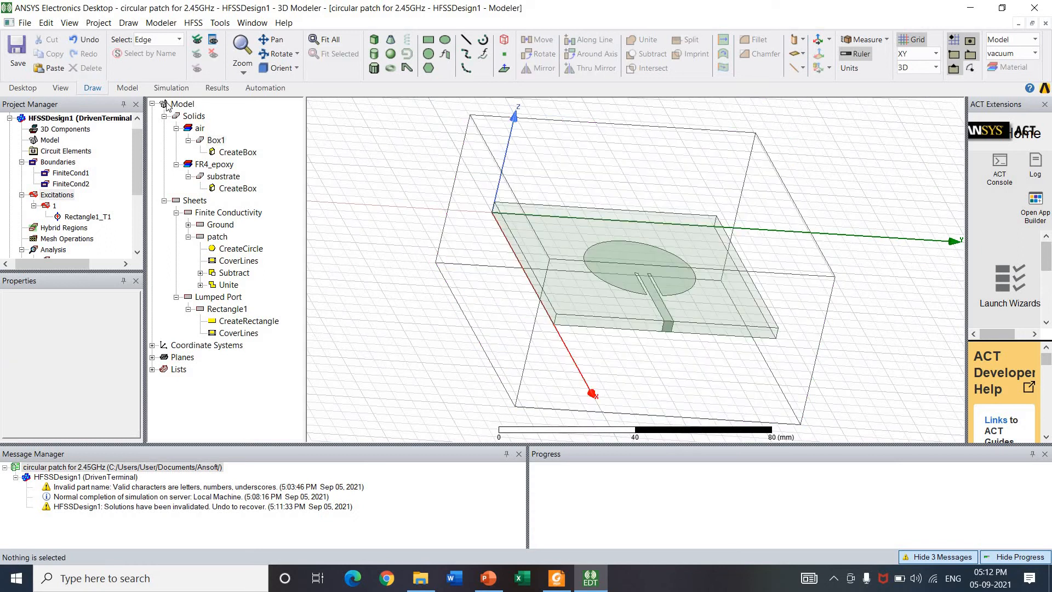
{"action": "left_click", "coordinate": [204, 144]}
{"action": "right_click", "coordinate": [203, 144]}
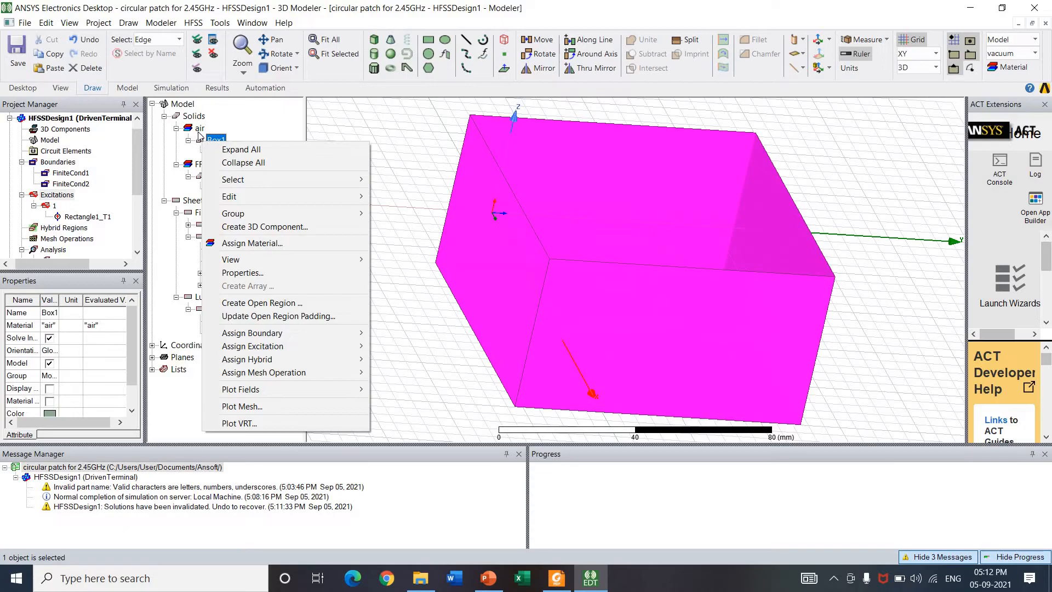
{"action": "mouse_move", "coordinate": [274, 335]}
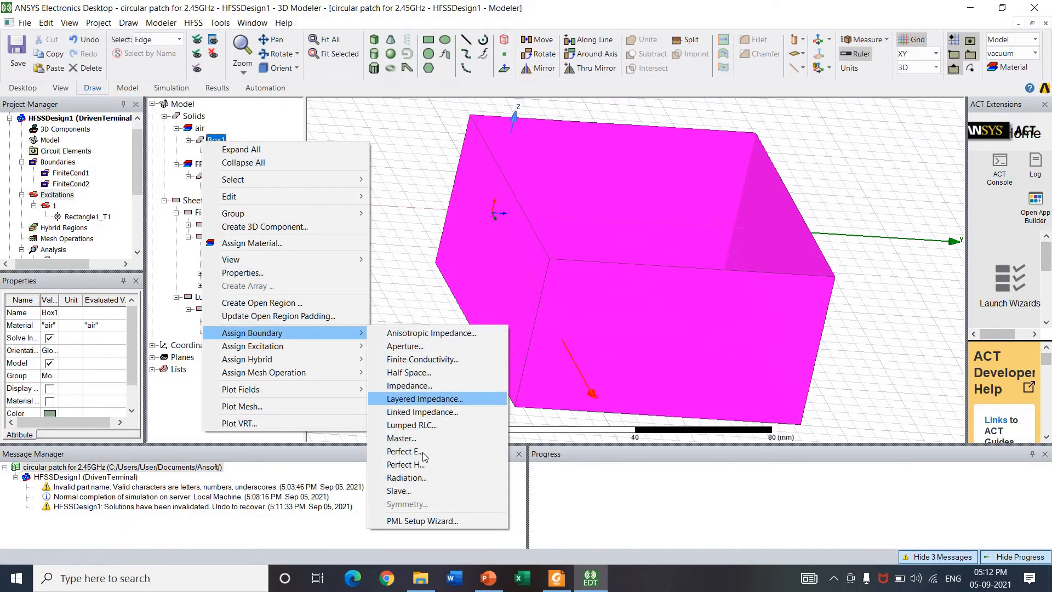
{"action": "left_click", "coordinate": [422, 478]}
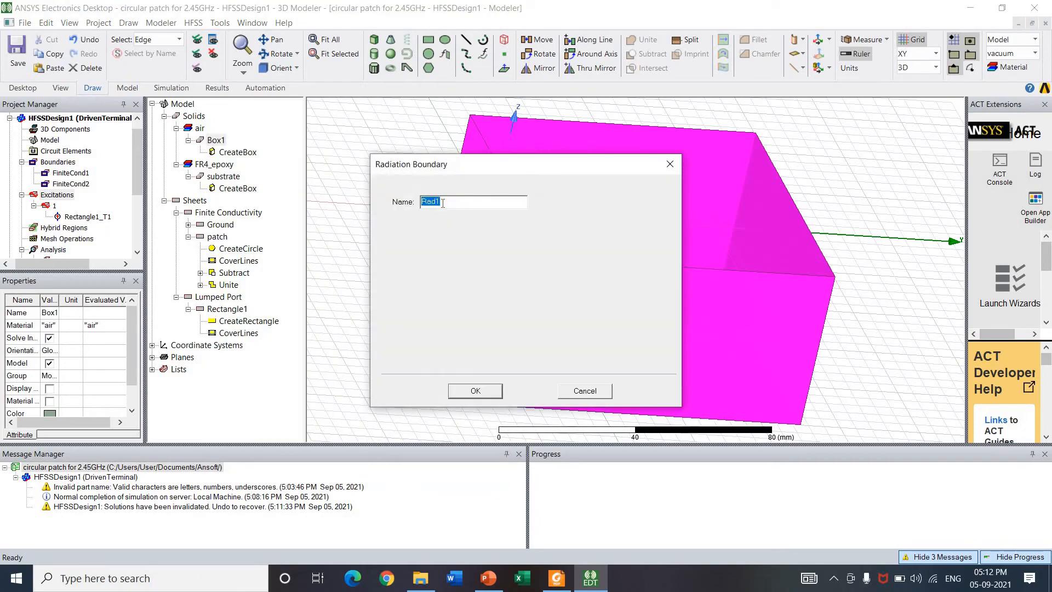
{"action": "left_click", "coordinate": [474, 391]}
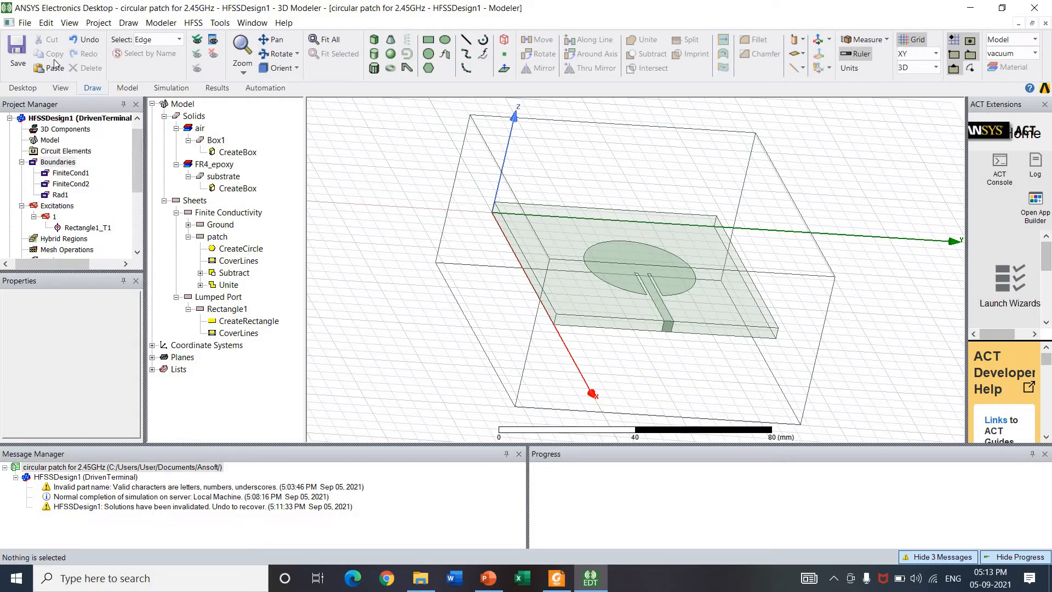
Step: Save the project, agreeing to delete the invalid solution data, and clear the old messages
{"action": "left_click", "coordinate": [17, 52]}
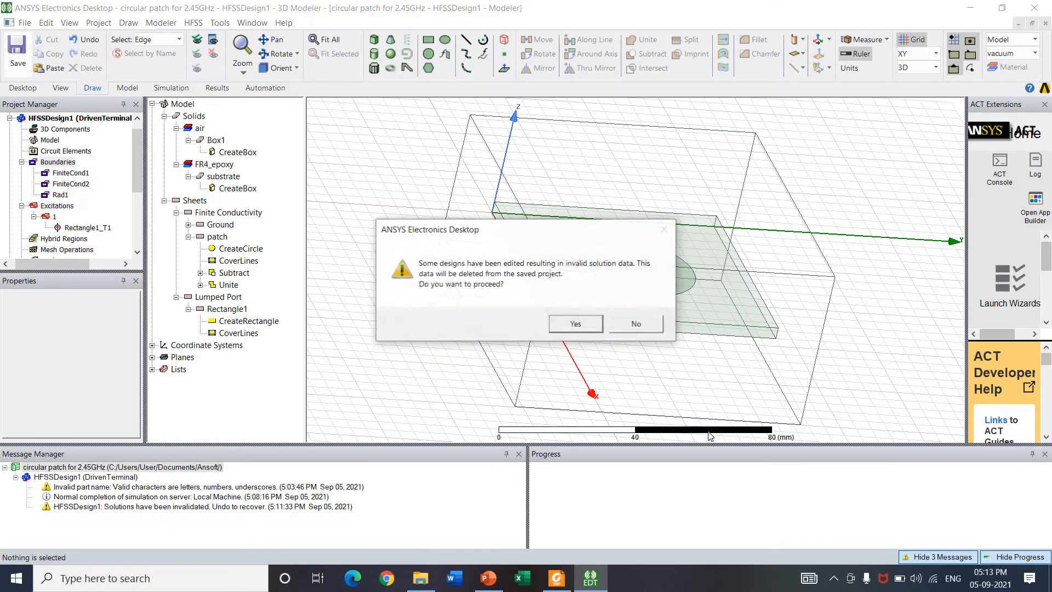
{"action": "left_click", "coordinate": [588, 323]}
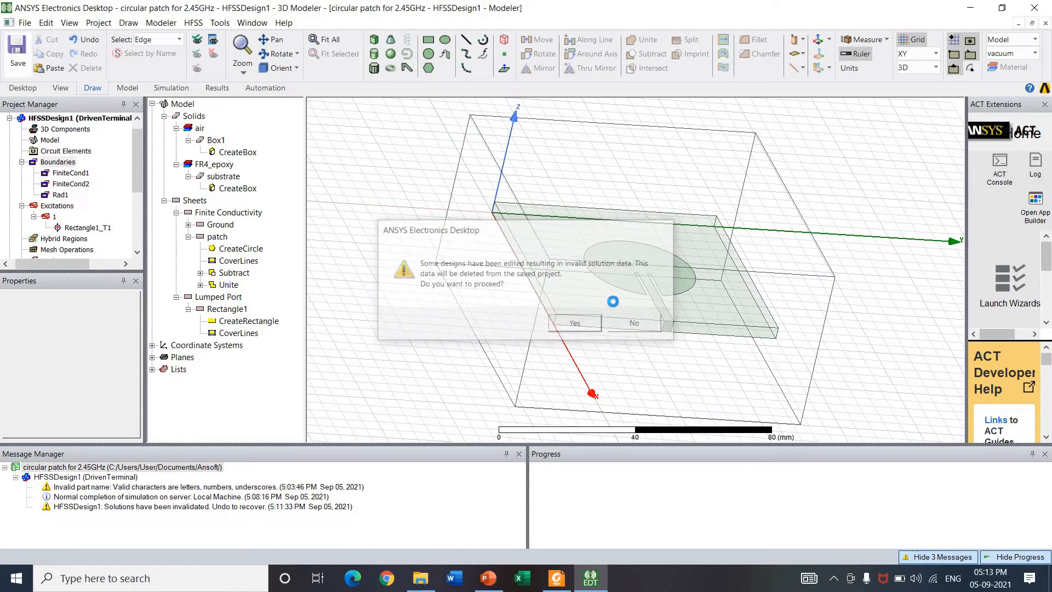
{"action": "right_click", "coordinate": [328, 507]}
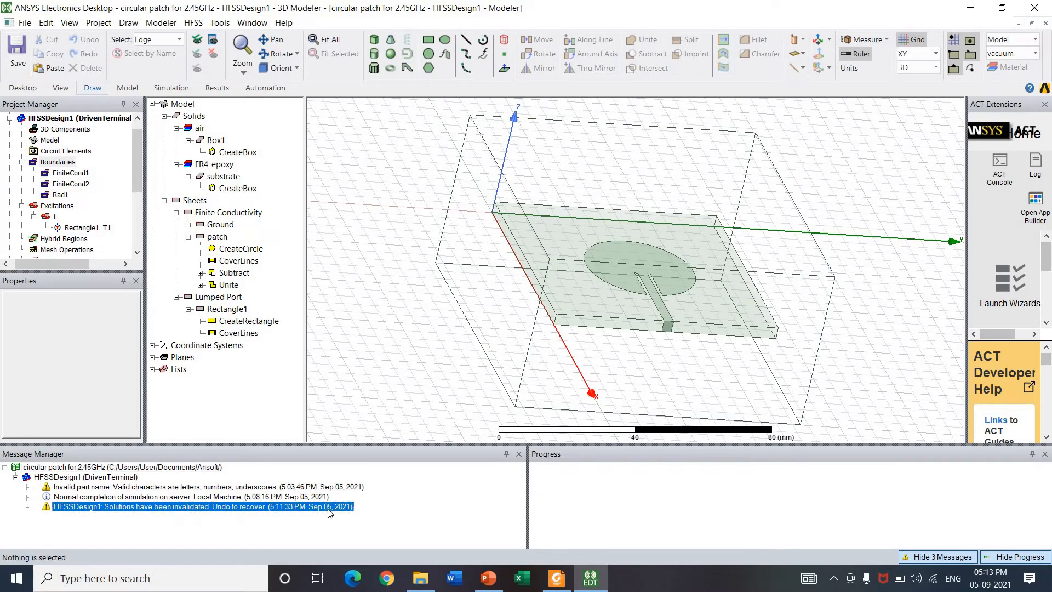
{"action": "left_click", "coordinate": [351, 454]}
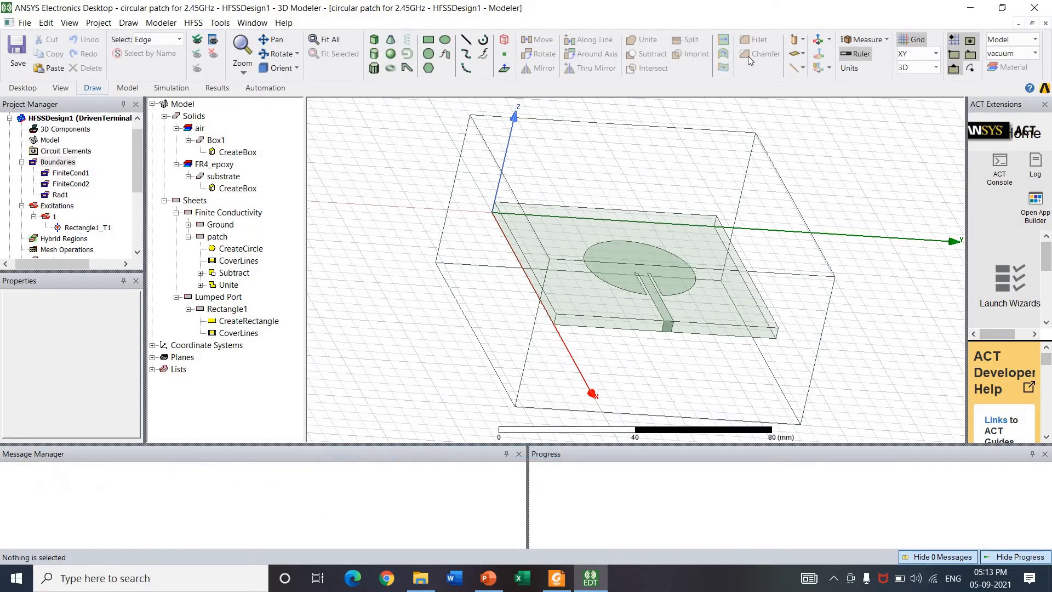
Step: Validate the design and run the analysis of all setups
{"action": "left_click", "coordinate": [166, 88]}
{"action": "left_click", "coordinate": [229, 55]}
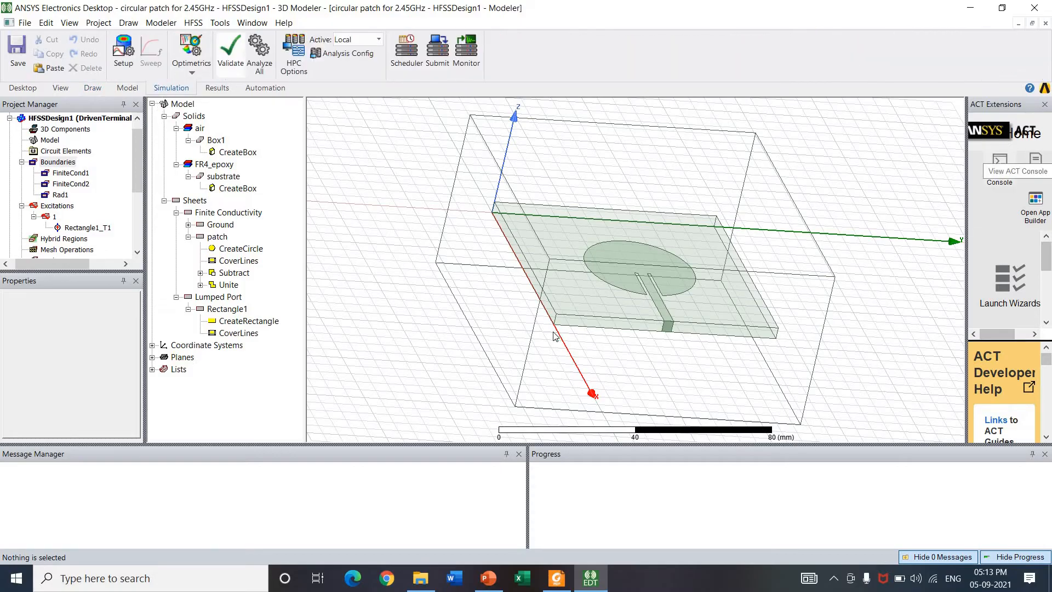
{"action": "left_click", "coordinate": [491, 346]}
{"action": "left_click", "coordinate": [263, 63]}
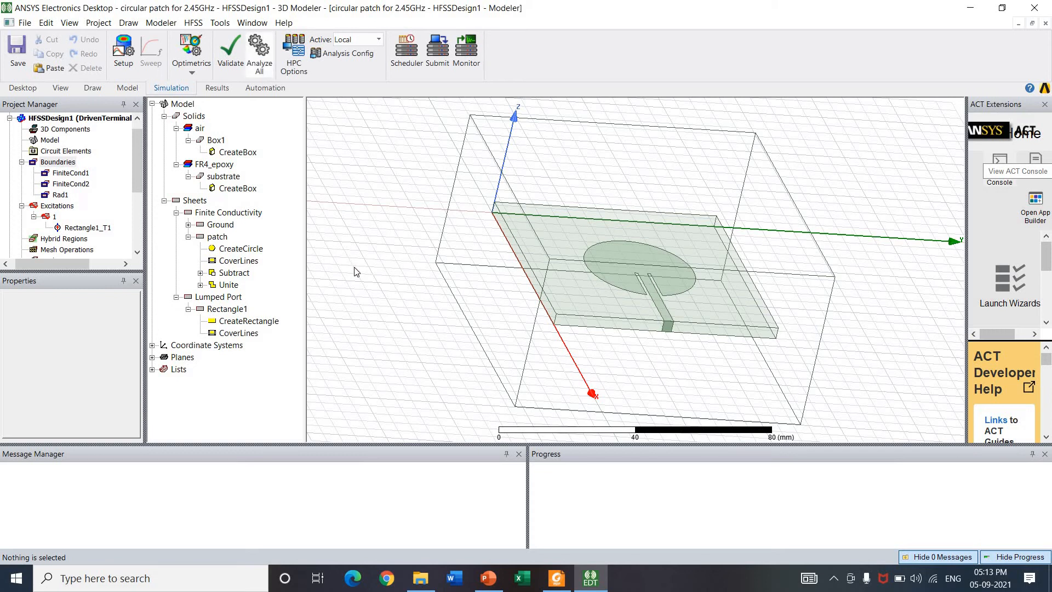
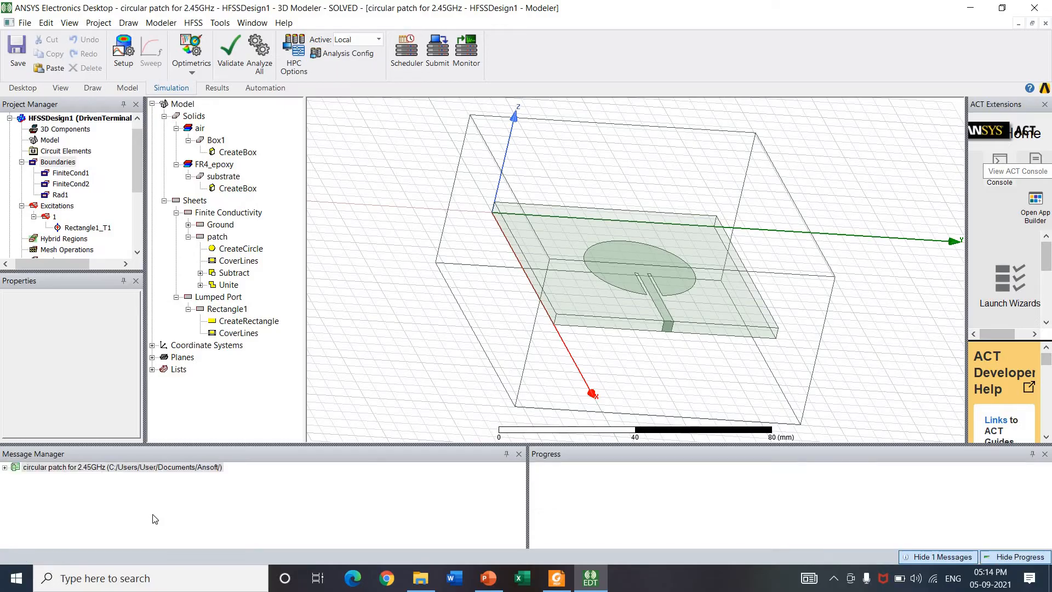
Step: Read the HFSSDesign1 simulation messages and open Terminal S Parameter Plot 1 from the results
{"action": "left_click", "coordinate": [5, 466]}
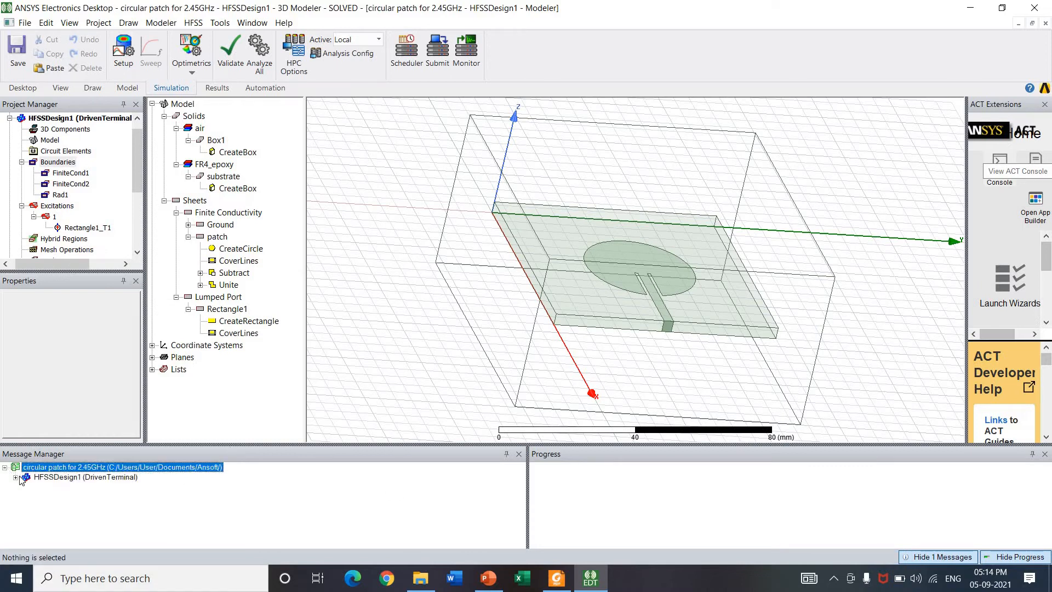
{"action": "left_click", "coordinate": [15, 476]}
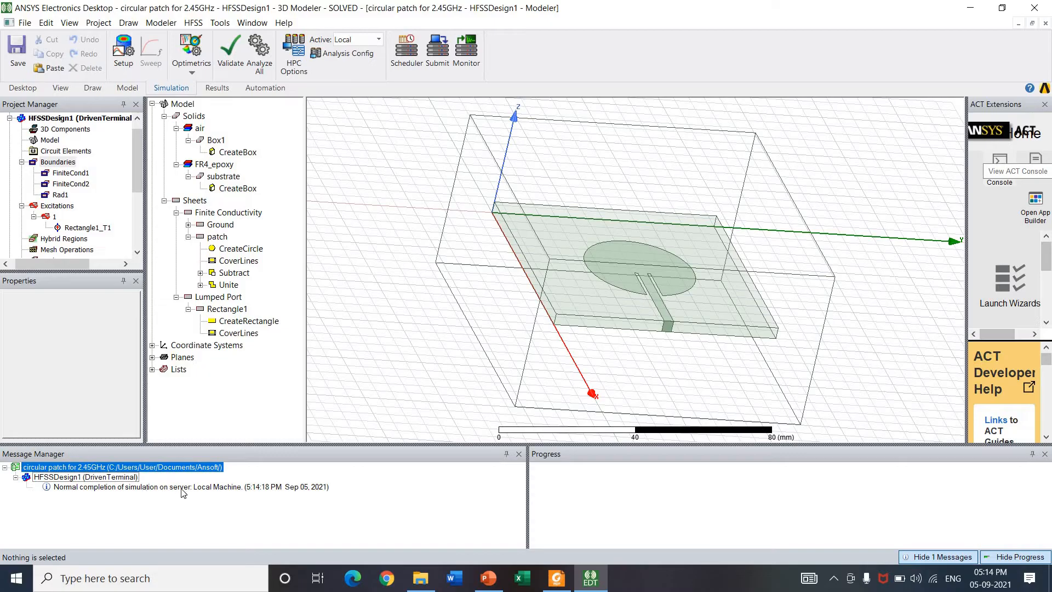
{"action": "scroll", "coordinate": [137, 230], "scroll_direction": "down", "scroll_amount": 2}
{"action": "scroll", "coordinate": [137, 231], "scroll_direction": "down", "scroll_amount": 3}
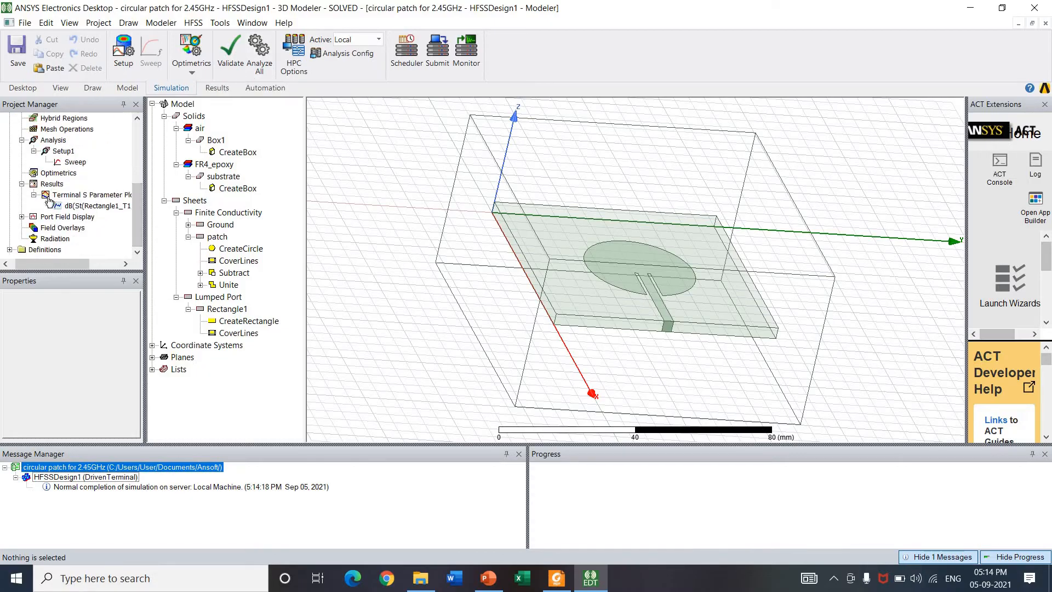
{"action": "double_click", "coordinate": [53, 201]}
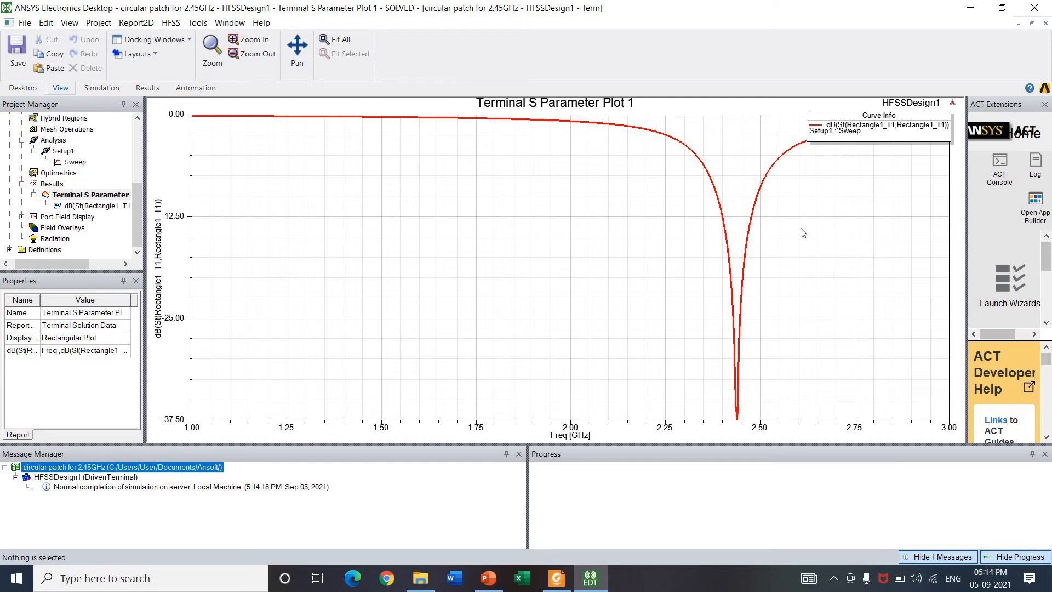
{"action": "left_click", "coordinate": [716, 196]}
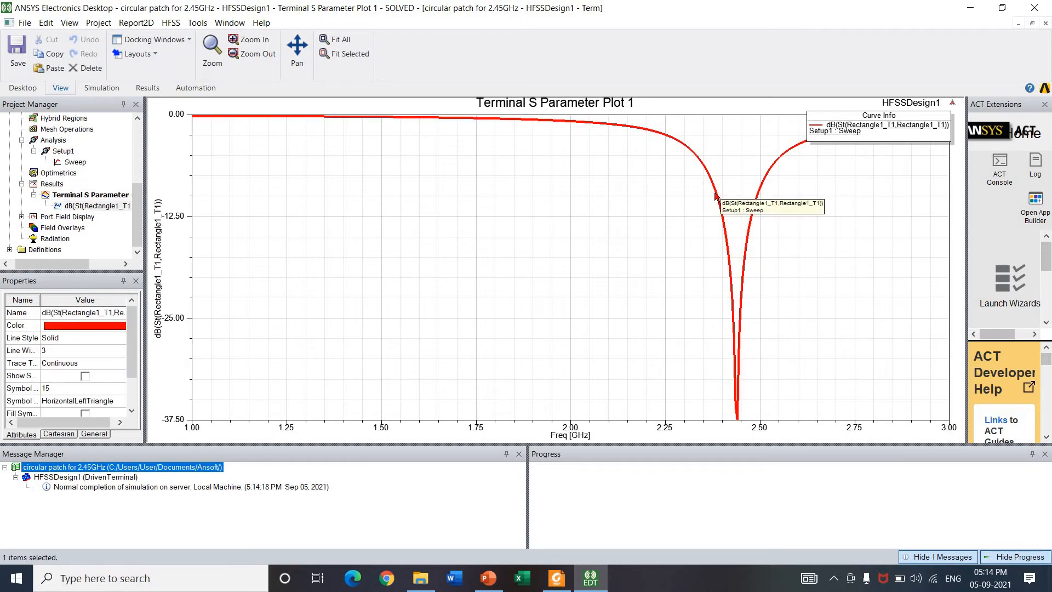
{"action": "right_click", "coordinate": [716, 196]}
{"action": "mouse_move", "coordinate": [747, 201]}
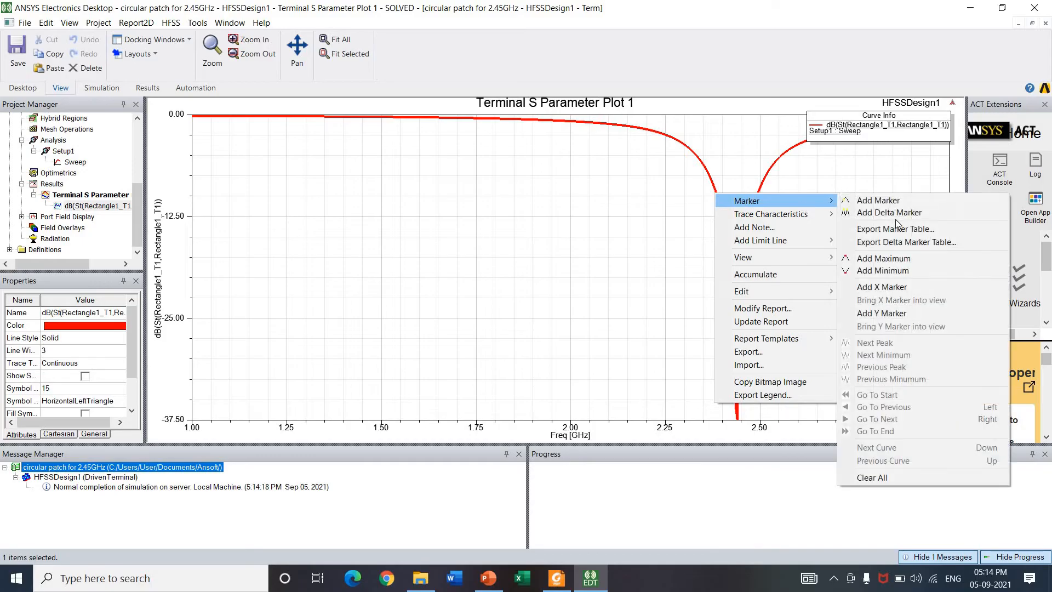
{"action": "left_click", "coordinate": [895, 260]}
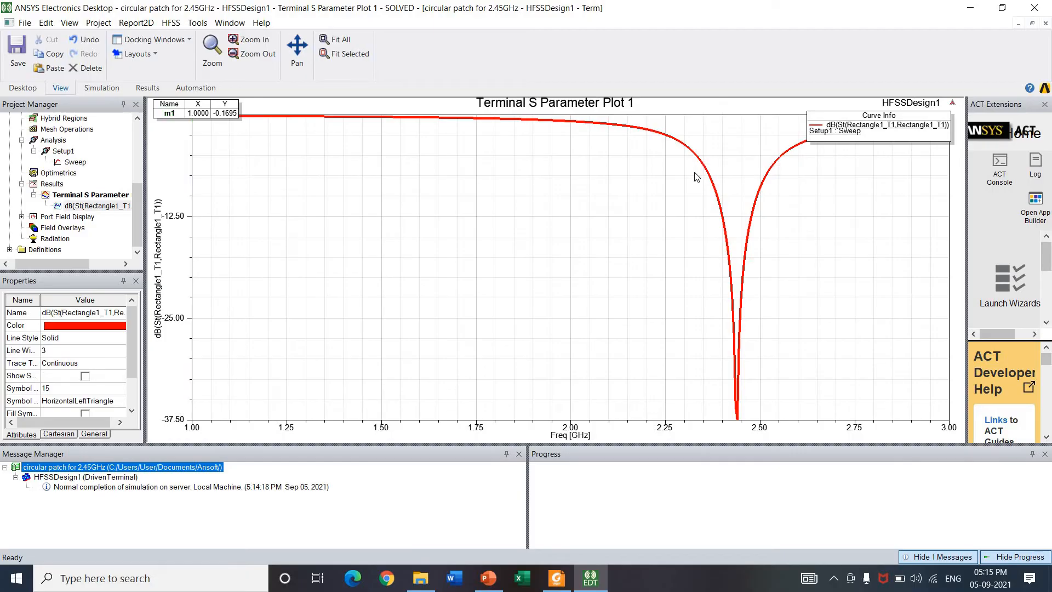
{"action": "key", "text": "ctrl+z"}
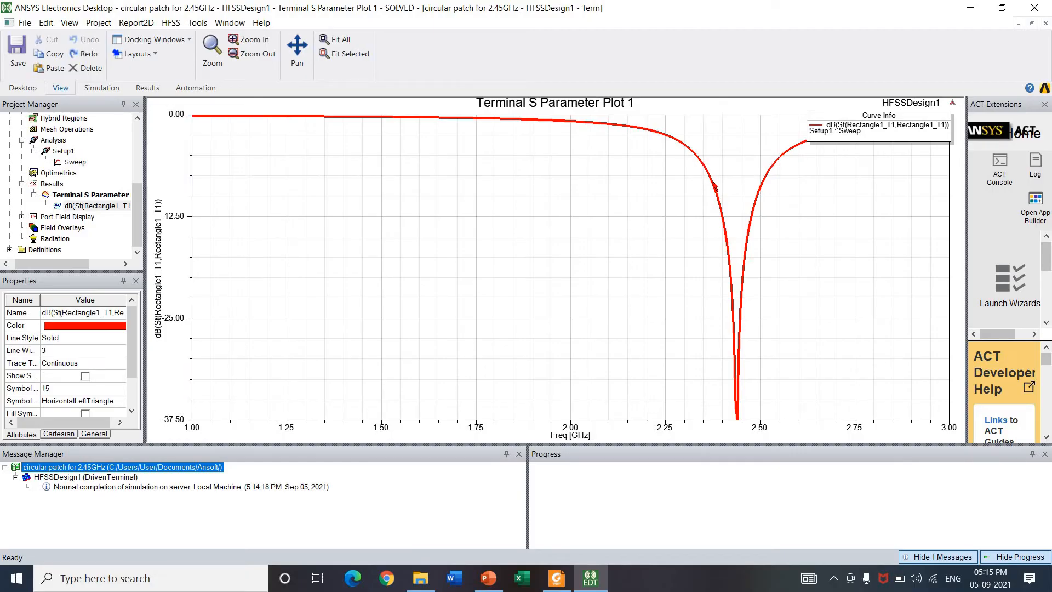
Step: Add a minimum marker to the S-parameter trace and move the marker table into the empty area below the curve
{"action": "right_click", "coordinate": [714, 183]}
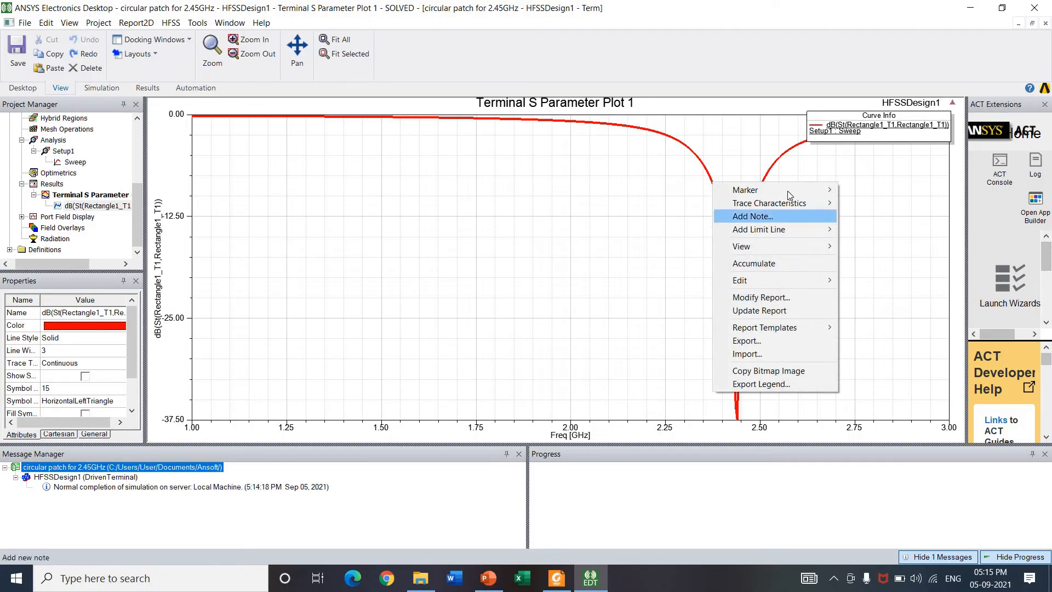
{"action": "mouse_move", "coordinate": [824, 189]}
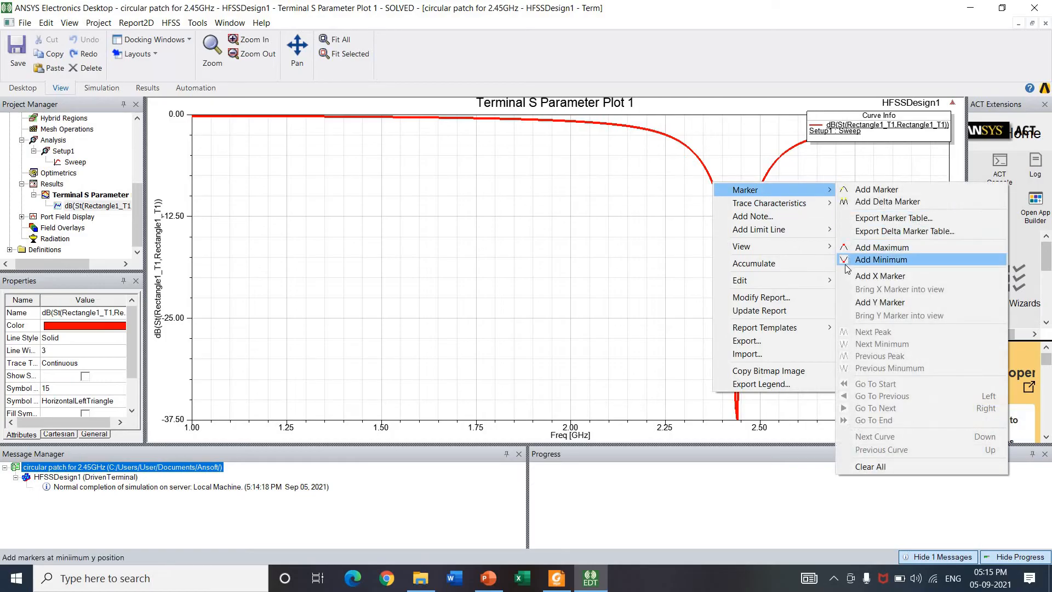
{"action": "left_click", "coordinate": [858, 259]}
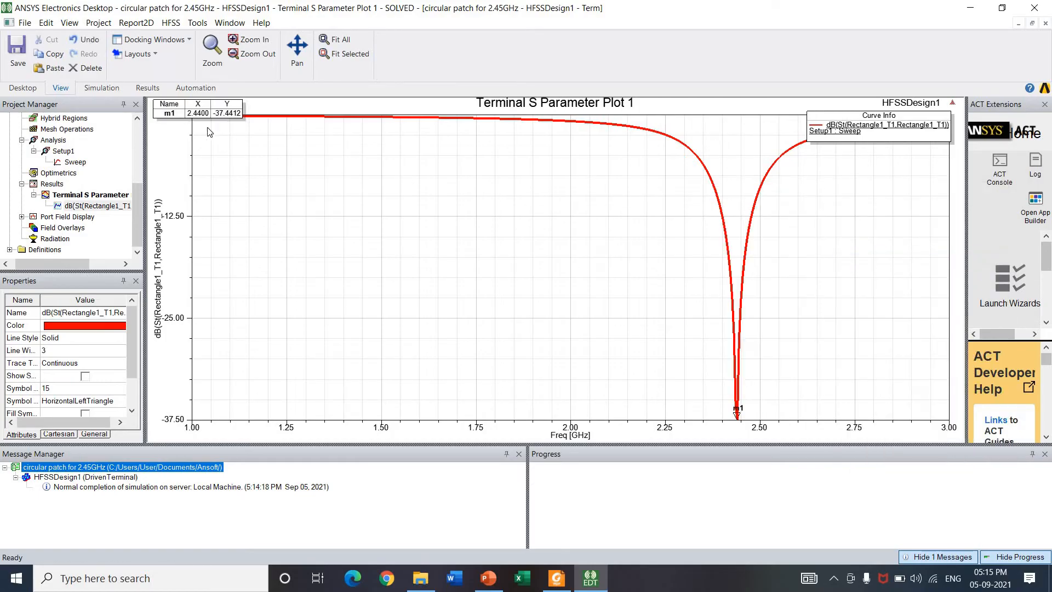
{"action": "left_click", "coordinate": [193, 120]}
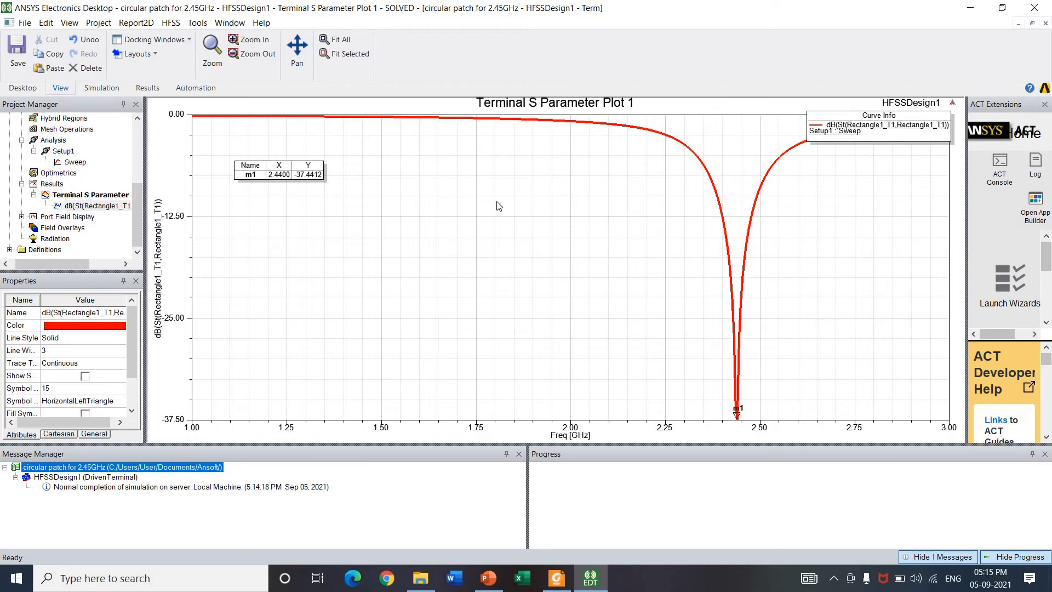
{"action": "double_click", "coordinate": [185, 220]}
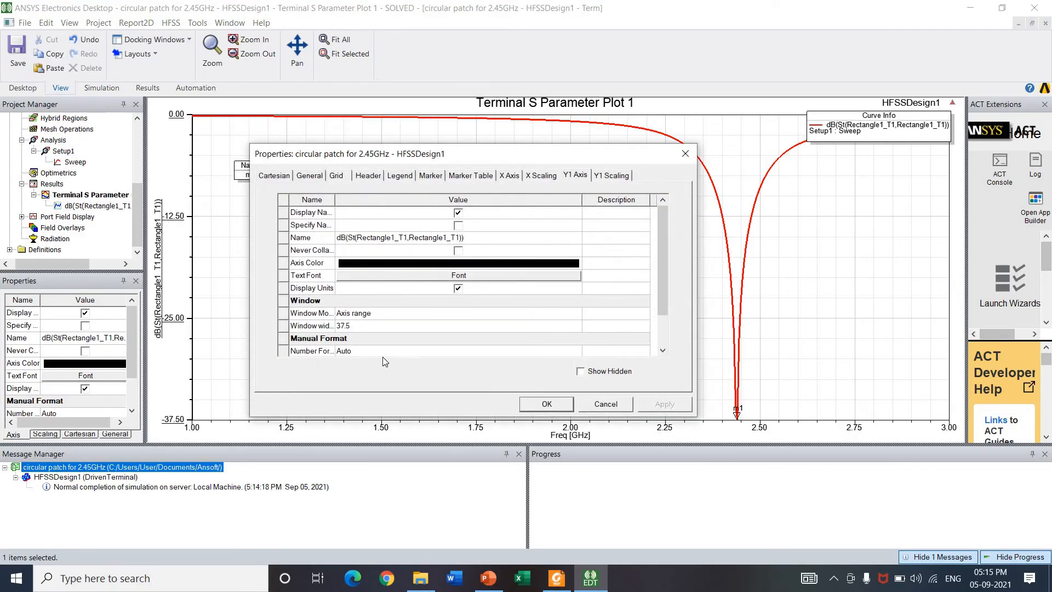
{"action": "left_click", "coordinate": [391, 325]}
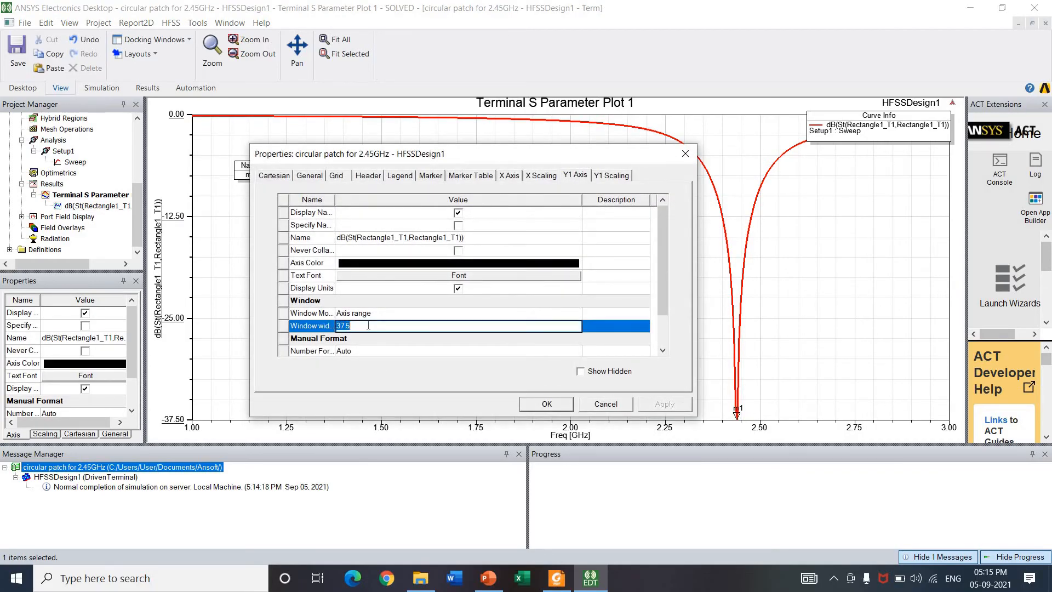
{"action": "left_click", "coordinate": [547, 403]}
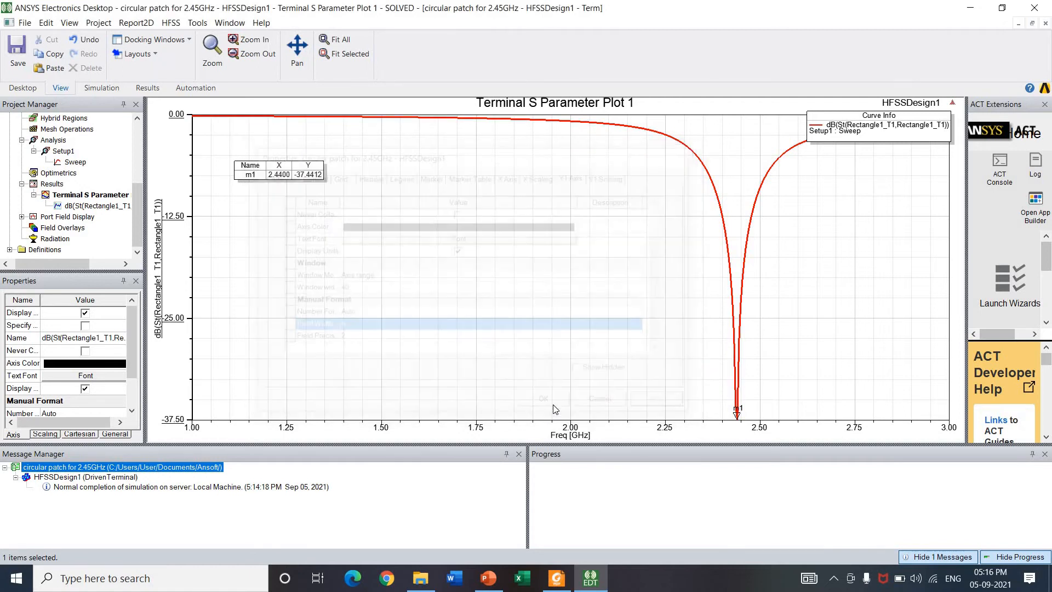
Step: Set the minimum of the plot's Y1 axis scaling to -40
{"action": "double_click", "coordinate": [178, 220]}
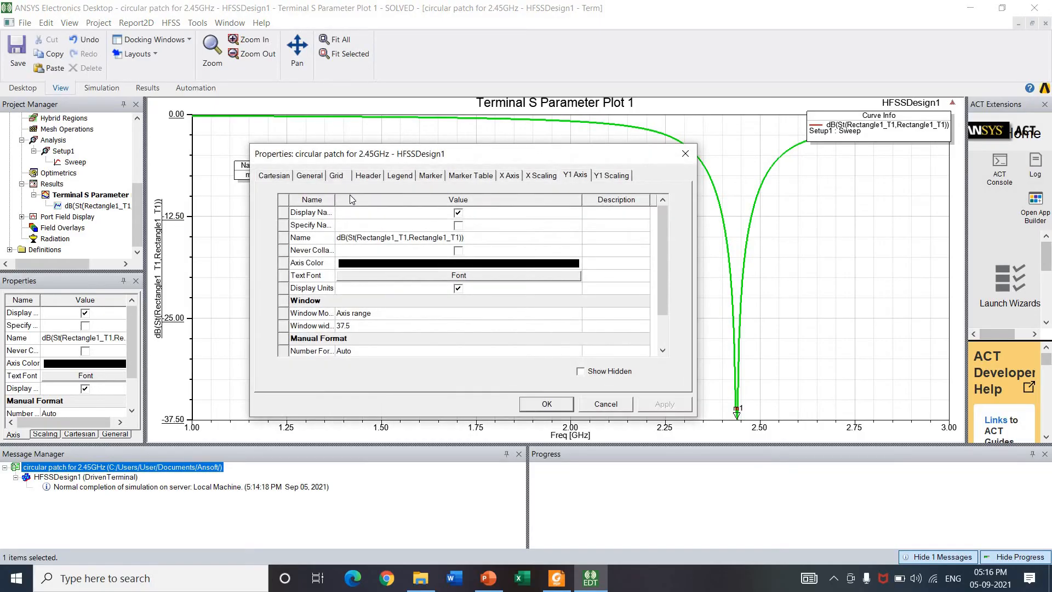
{"action": "left_click", "coordinate": [553, 177]}
{"action": "left_click", "coordinate": [582, 179]}
{"action": "left_click", "coordinate": [611, 176]}
{"action": "left_click", "coordinate": [367, 236]}
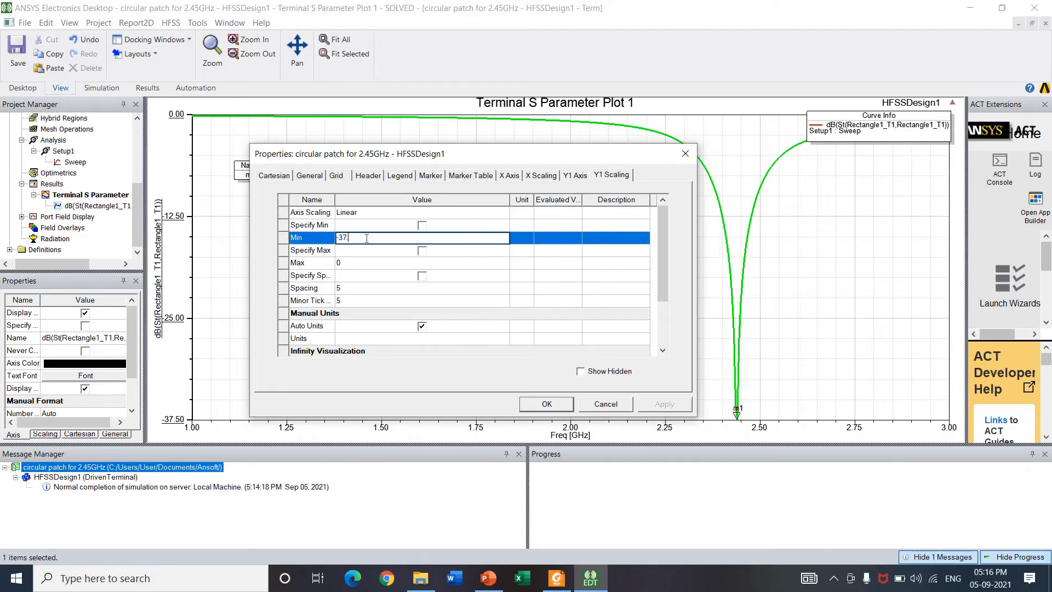
{"action": "type", "text": "40"}
{"action": "left_click", "coordinate": [556, 406]}
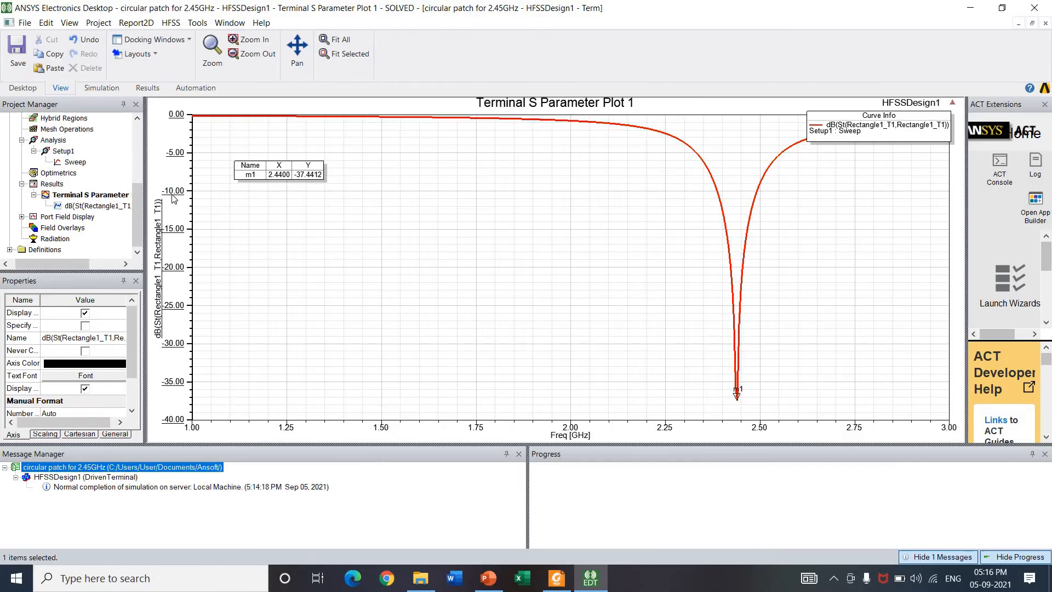
Step: Place two markers on the trace near -10 dB, at about 2.39 GHz and 2.50 GHz, and end marker mode
{"action": "left_click", "coordinate": [716, 185]}
{"action": "right_click", "coordinate": [715, 183]}
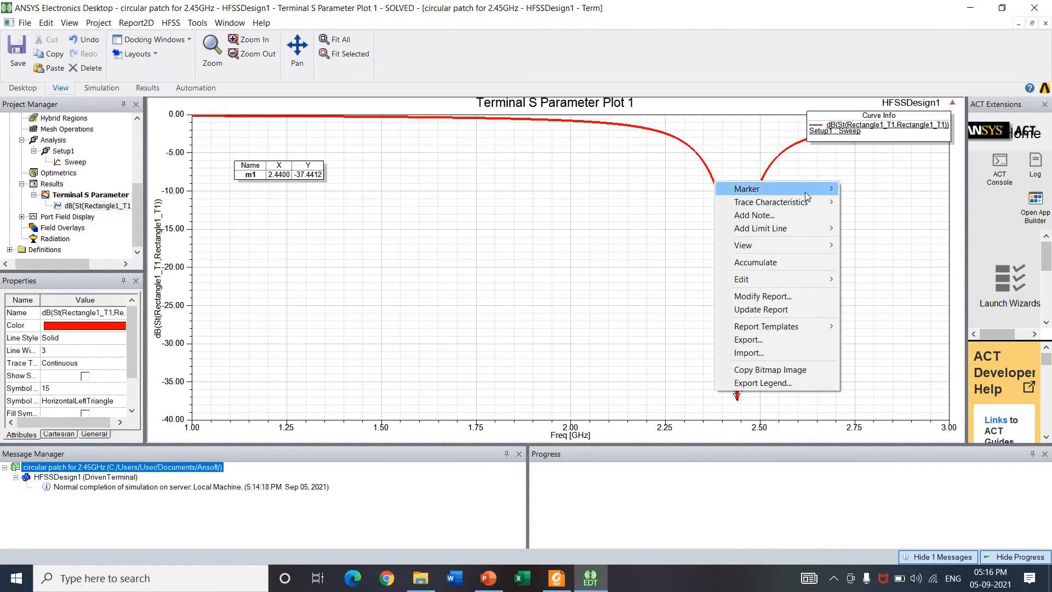
{"action": "mouse_move", "coordinate": [806, 196]}
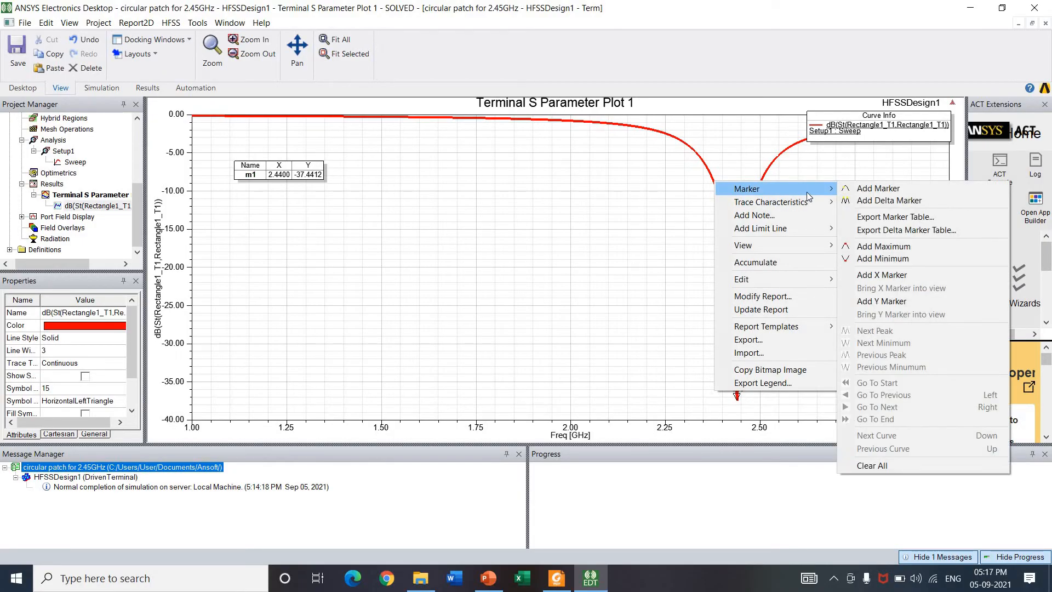
{"action": "left_click", "coordinate": [878, 189]}
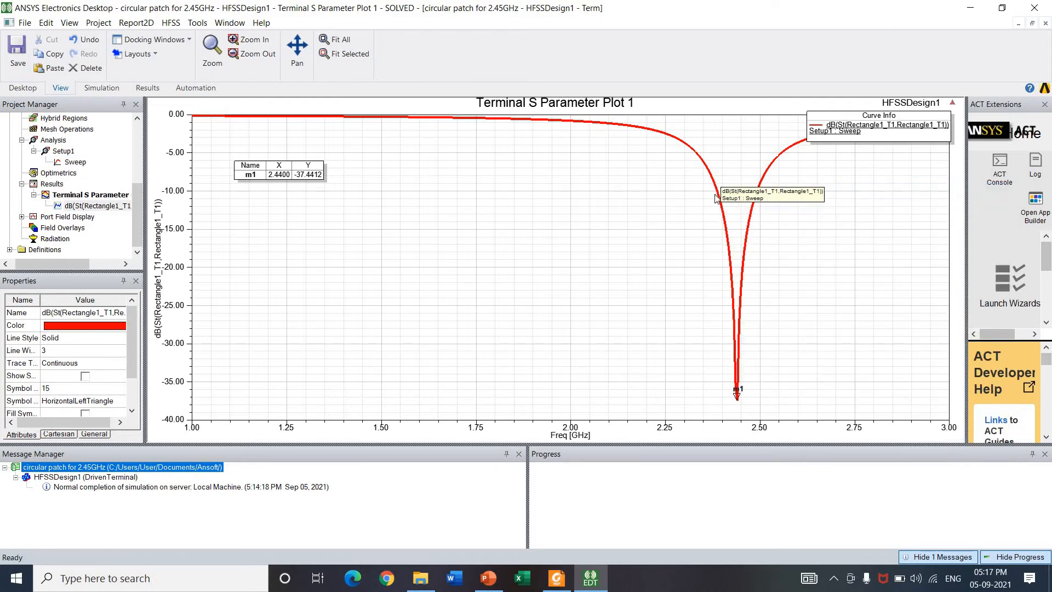
{"action": "left_click", "coordinate": [716, 192]}
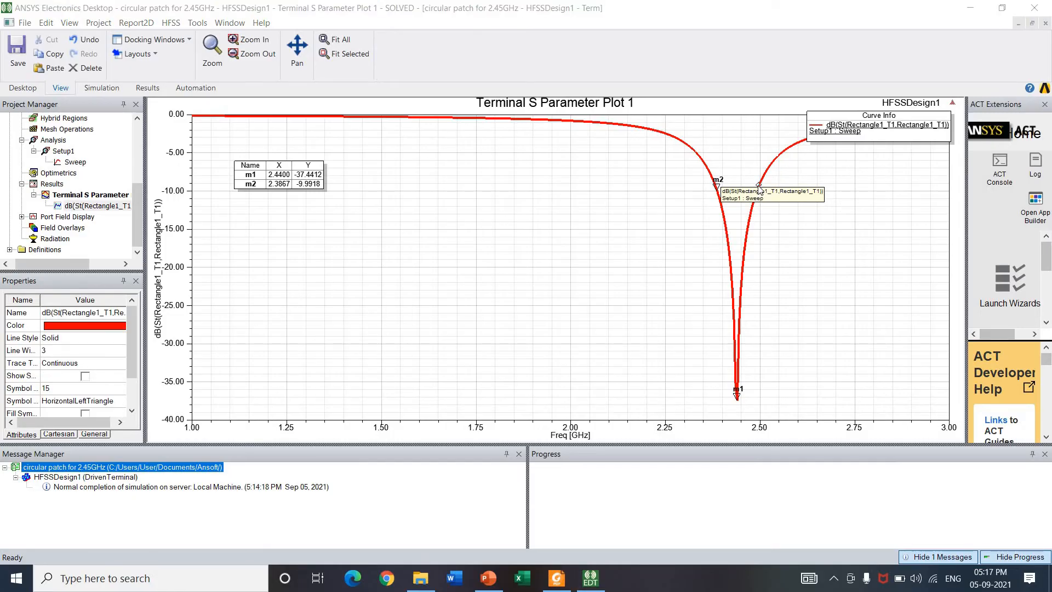
{"action": "left_click", "coordinate": [759, 187]}
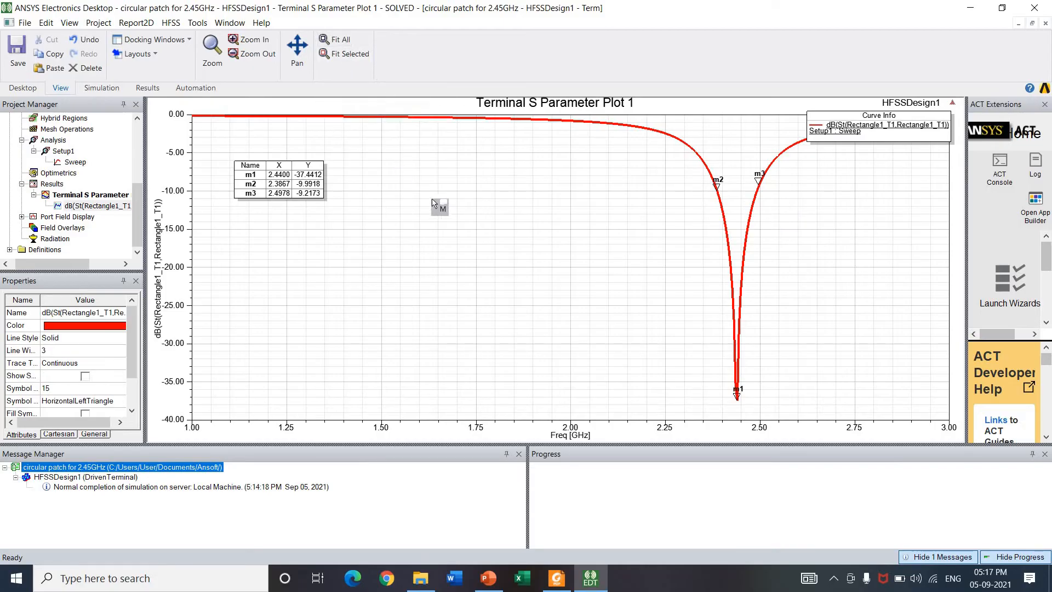
{"action": "right_click", "coordinate": [632, 283]}
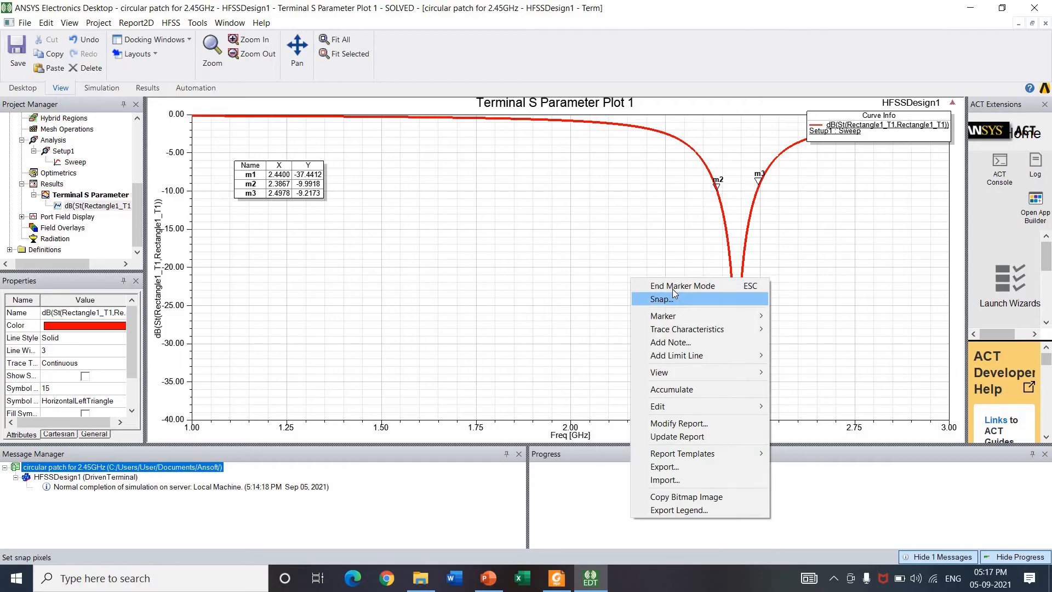
{"action": "left_click", "coordinate": [679, 286]}
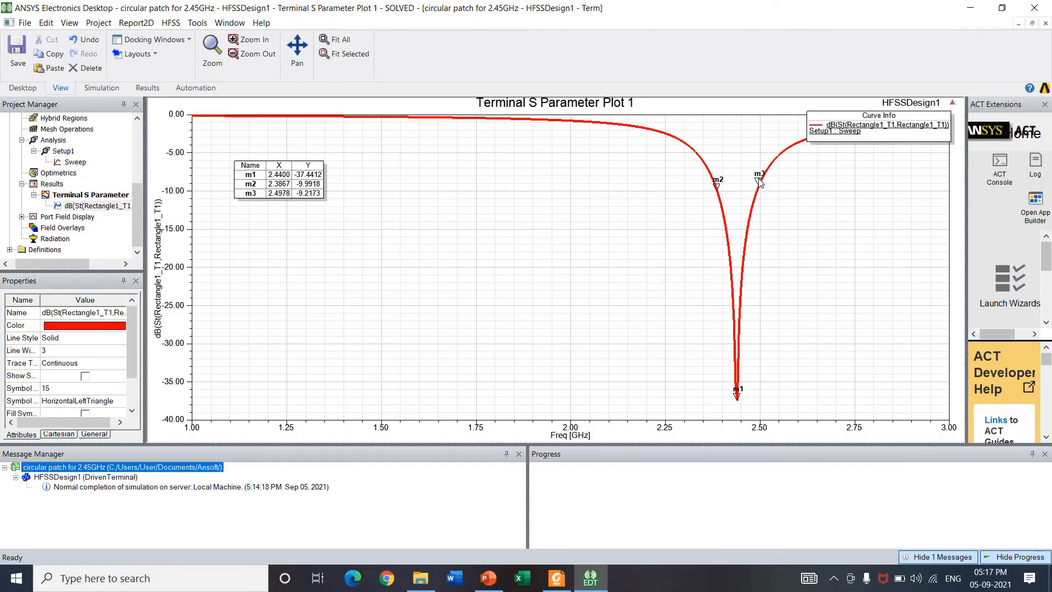
Step: Shift marker m3 down to 2.4889 GHz and marker m2 up to 2.3911 GHz, just below the -10 dB level
{"action": "double_click", "coordinate": [759, 178]}
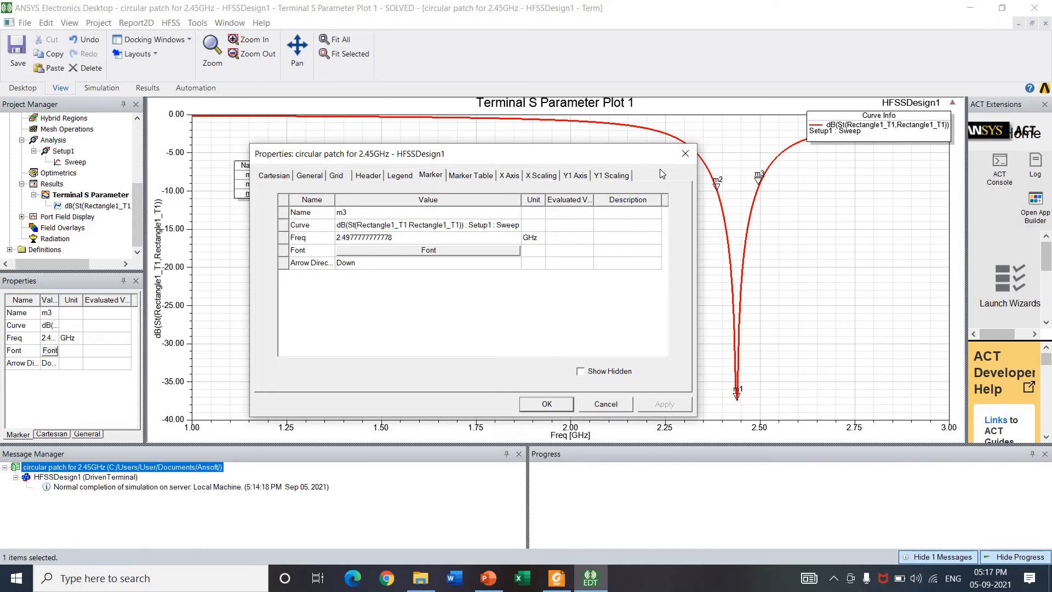
{"action": "left_click", "coordinate": [685, 154]}
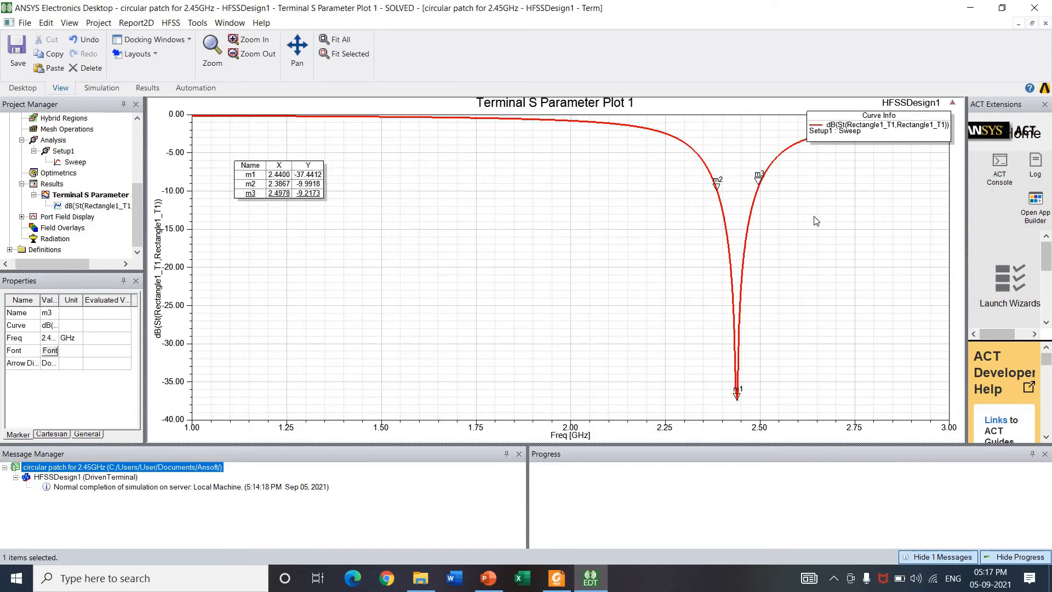
{"action": "key", "text": "Left"}
{"action": "key", "text": "Left"}
{"action": "left_click", "coordinate": [717, 187]}
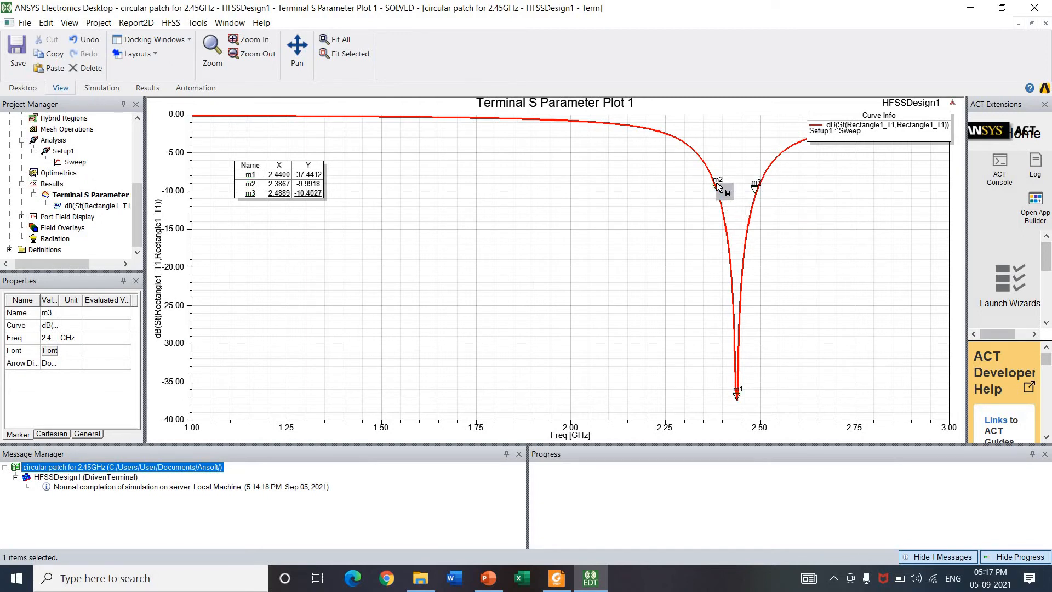
{"action": "key", "text": "Right"}
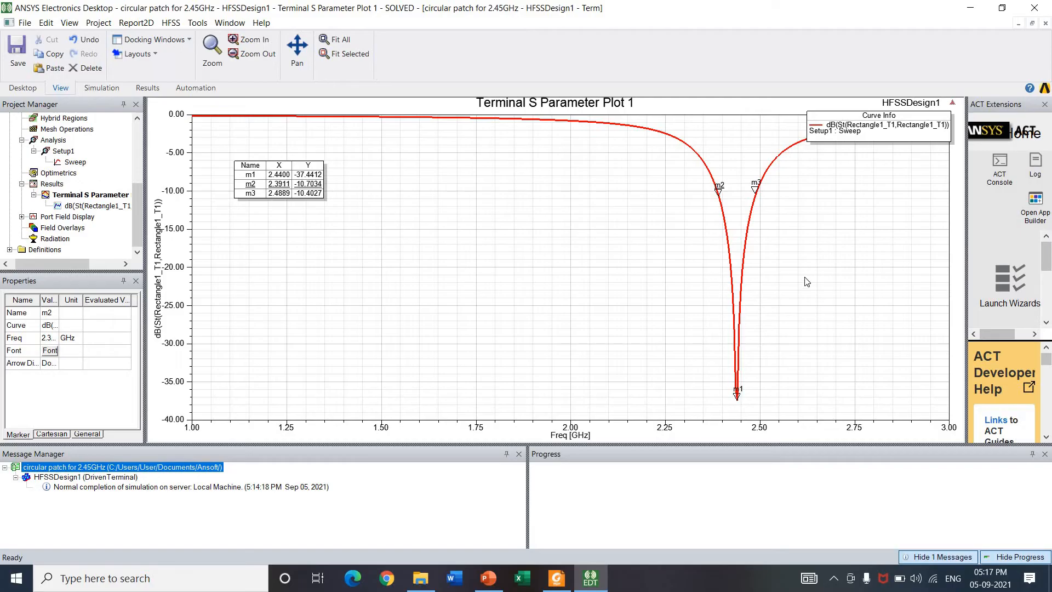
{"action": "left_click", "coordinate": [342, 256]}
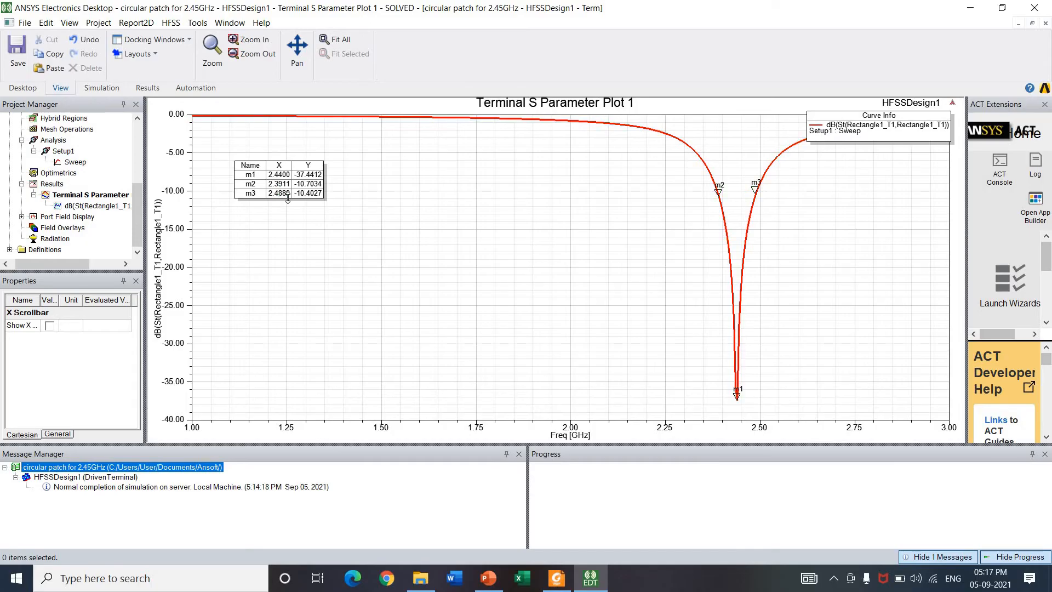
Step: Return from the S-parameter plot to the 3D model of HFSSDesign1
{"action": "left_click", "coordinate": [666, 433]}
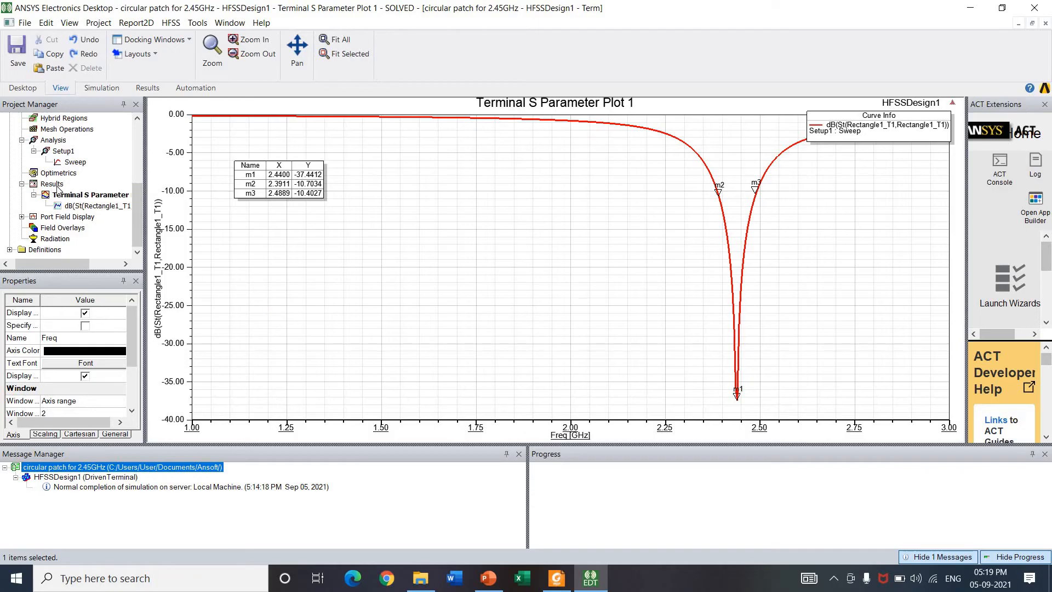
{"action": "left_click", "coordinate": [57, 186]}
{"action": "scroll", "coordinate": [124, 137], "scroll_direction": "up", "scroll_amount": 4}
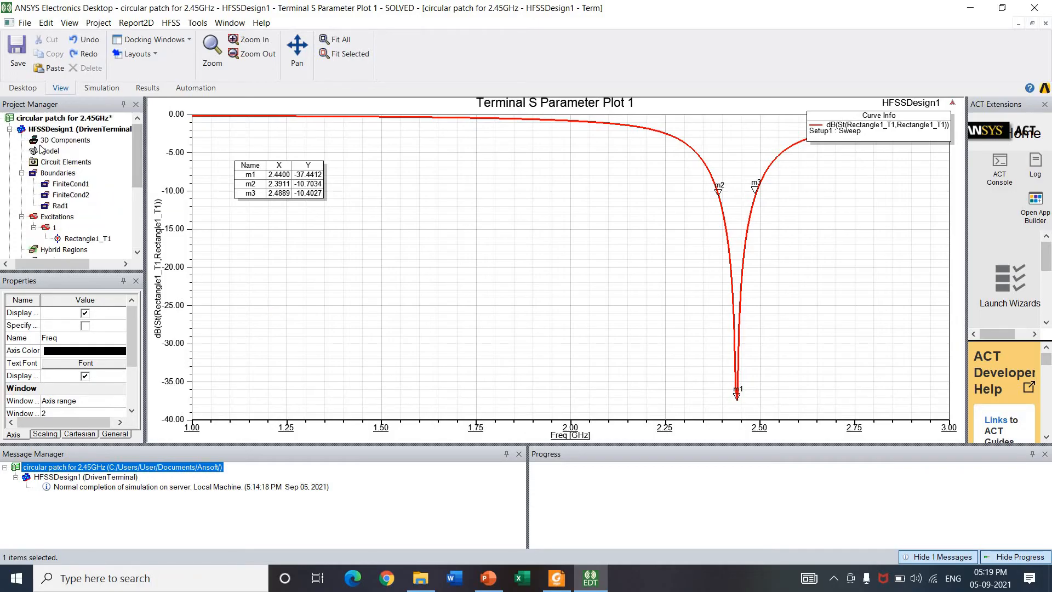
{"action": "double_click", "coordinate": [34, 154]}
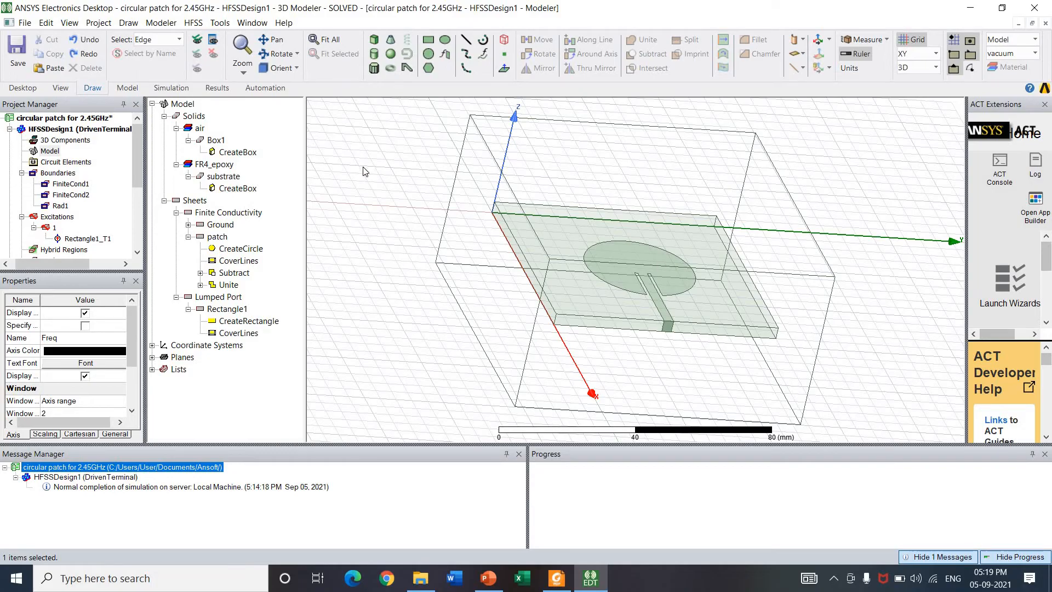
Step: Insert an infinite sphere far field setup with Phi starting at 0 deg and Theta starting at -180 deg
{"action": "left_click", "coordinate": [136, 238]}
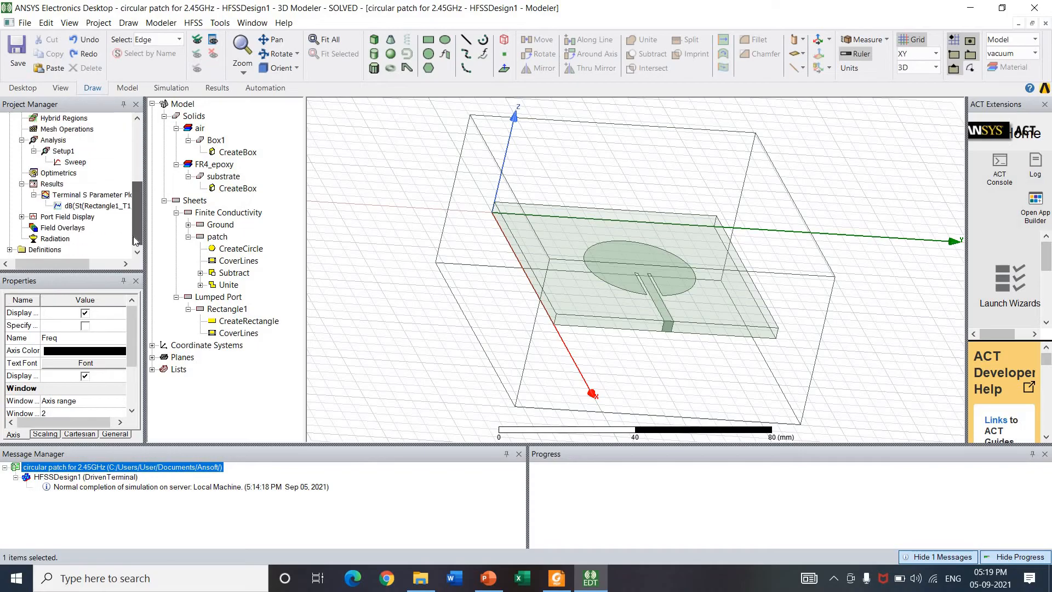
{"action": "left_click", "coordinate": [62, 239]}
{"action": "right_click", "coordinate": [62, 239]}
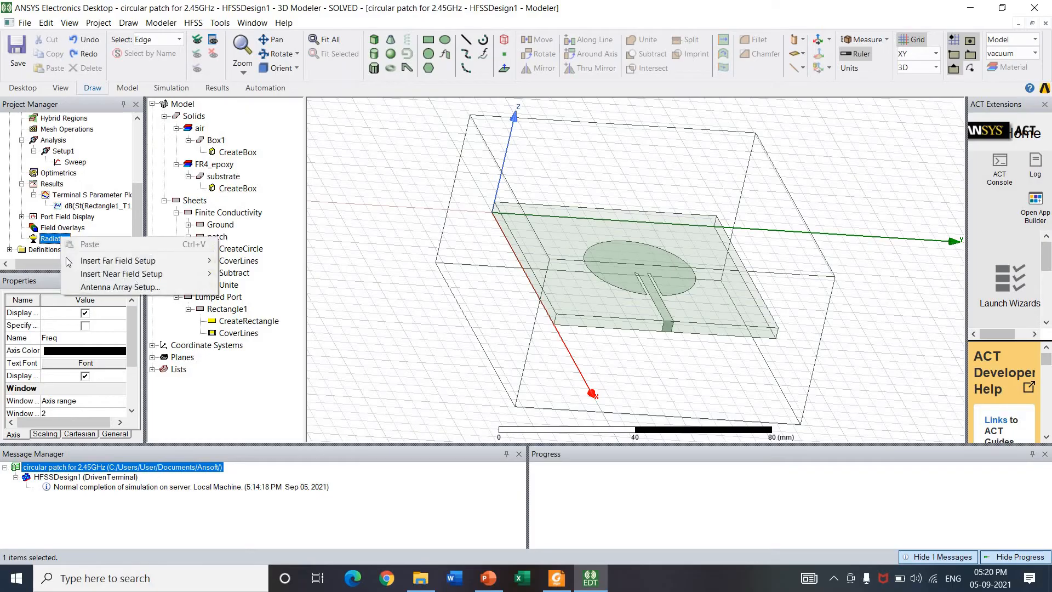
{"action": "mouse_move", "coordinate": [120, 262]}
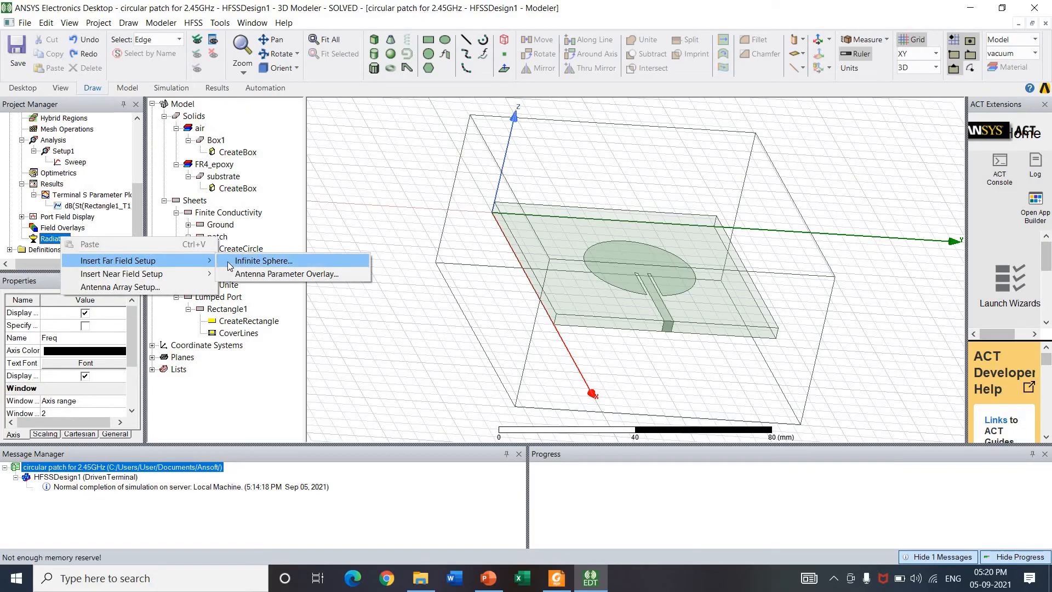
{"action": "left_click", "coordinate": [263, 261]}
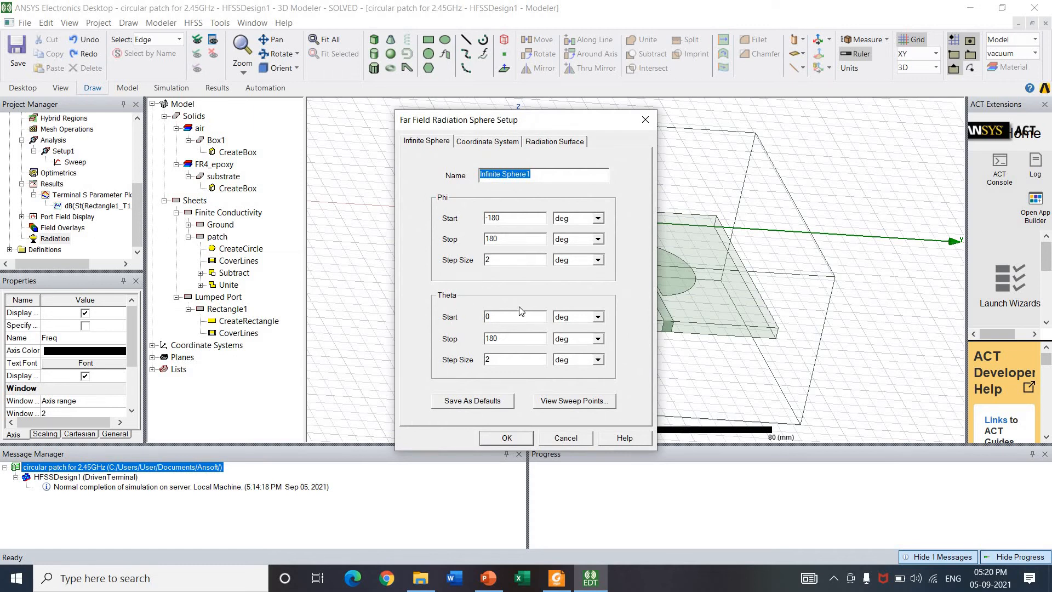
{"action": "left_click", "coordinate": [516, 219]}
{"action": "type", "text": "0"}
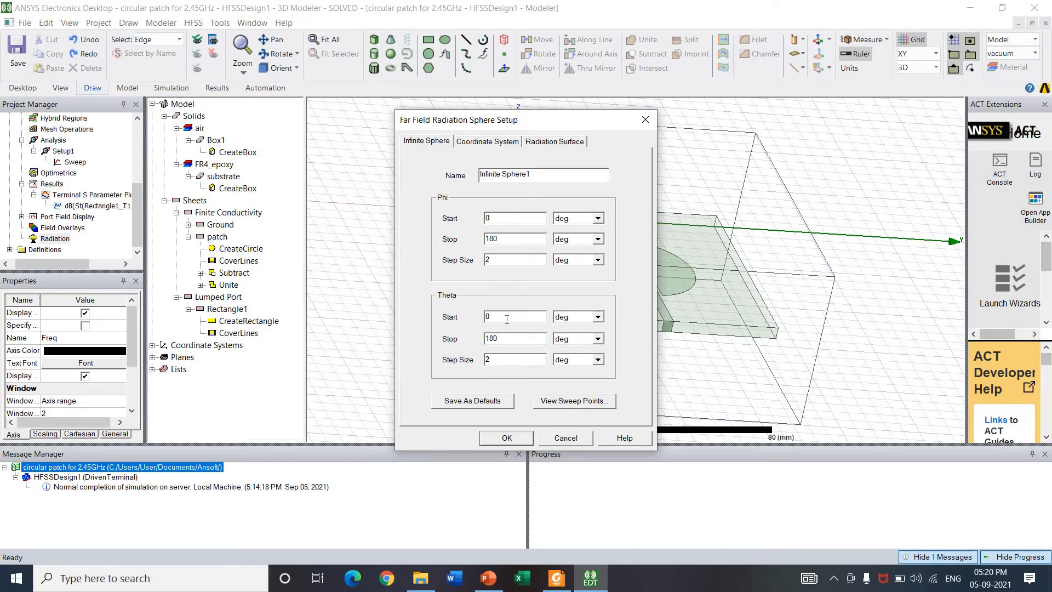
{"action": "left_click", "coordinate": [486, 316]}
{"action": "type", "text": "-18"}
{"action": "left_click", "coordinate": [504, 441]}
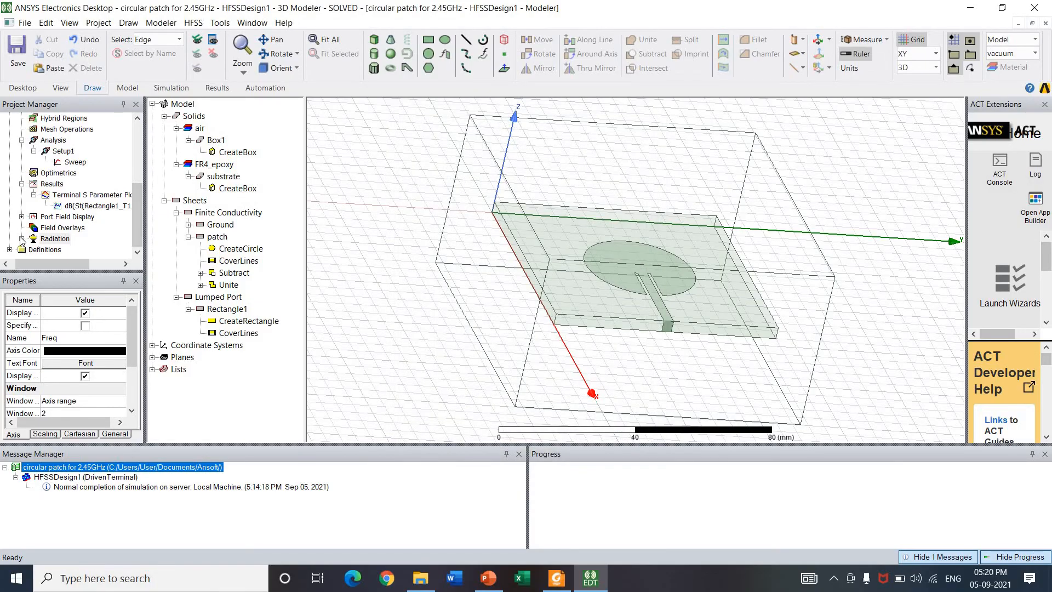
Step: Start a 3D polar far fields report using the Setup1 : LastAdaptive solution and Infinite Sphere1 geometry
{"action": "double_click", "coordinate": [56, 240]}
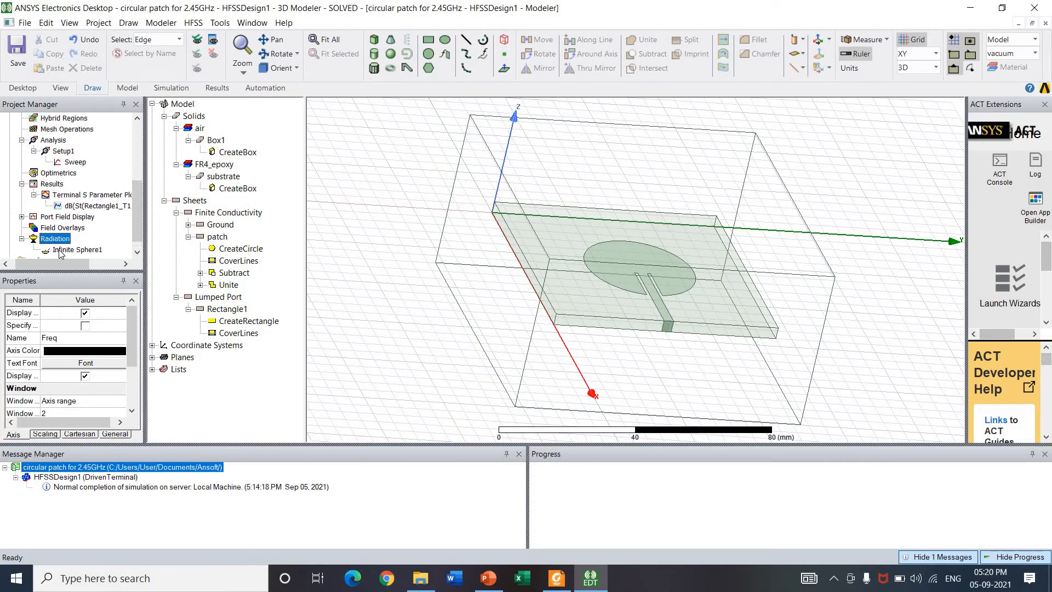
{"action": "right_click", "coordinate": [52, 184]}
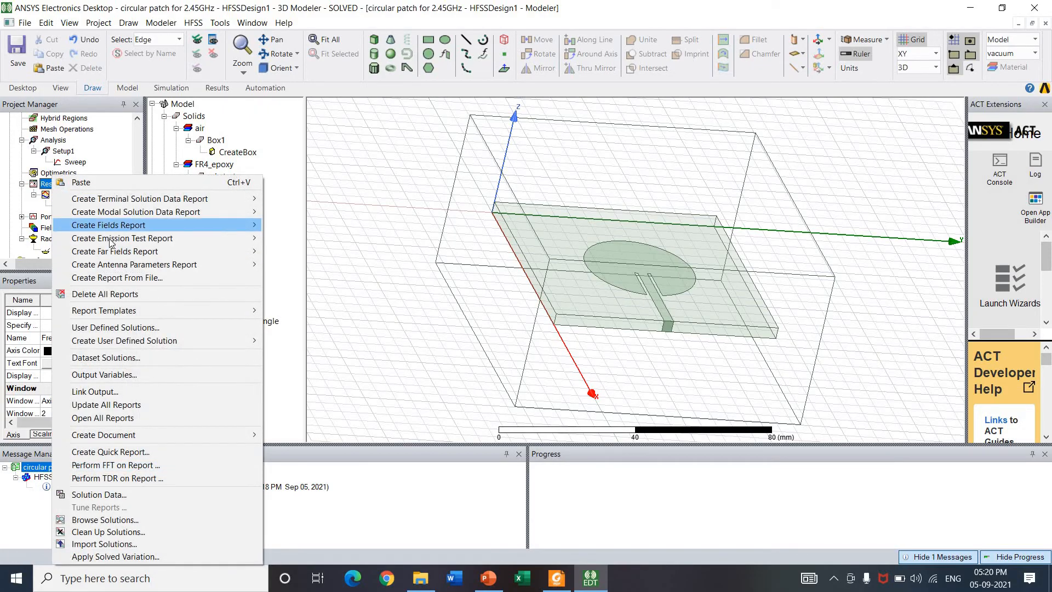
{"action": "mouse_move", "coordinate": [136, 254]}
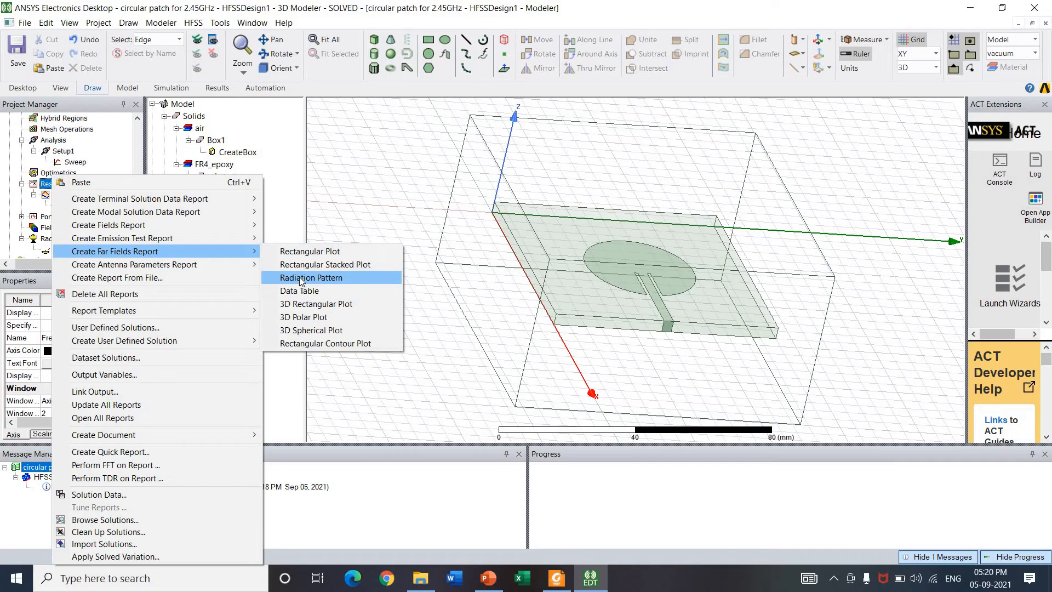
{"action": "left_click", "coordinate": [309, 320]}
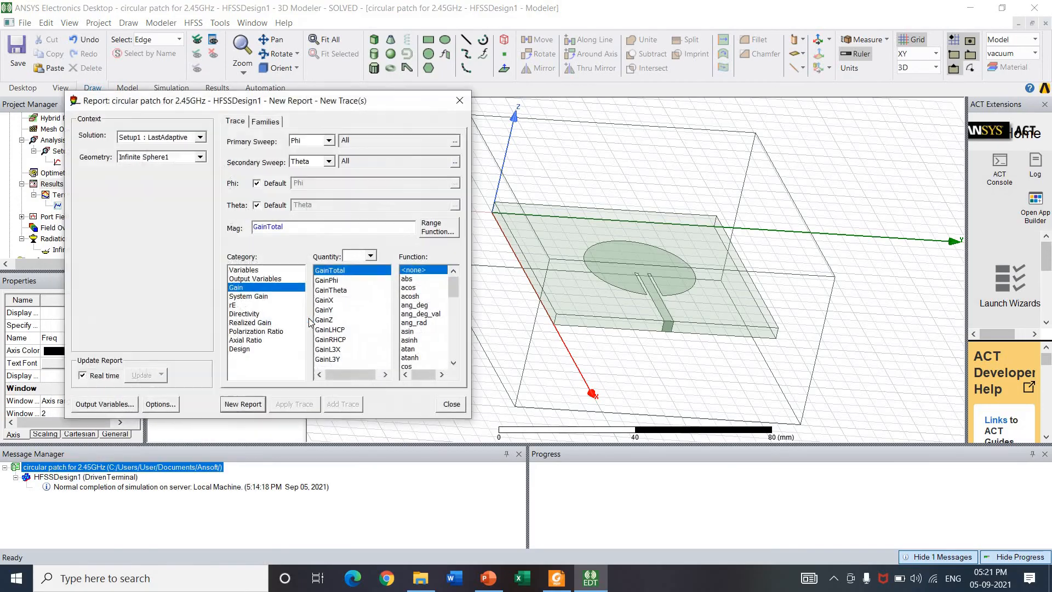
{"action": "left_click", "coordinate": [200, 138]}
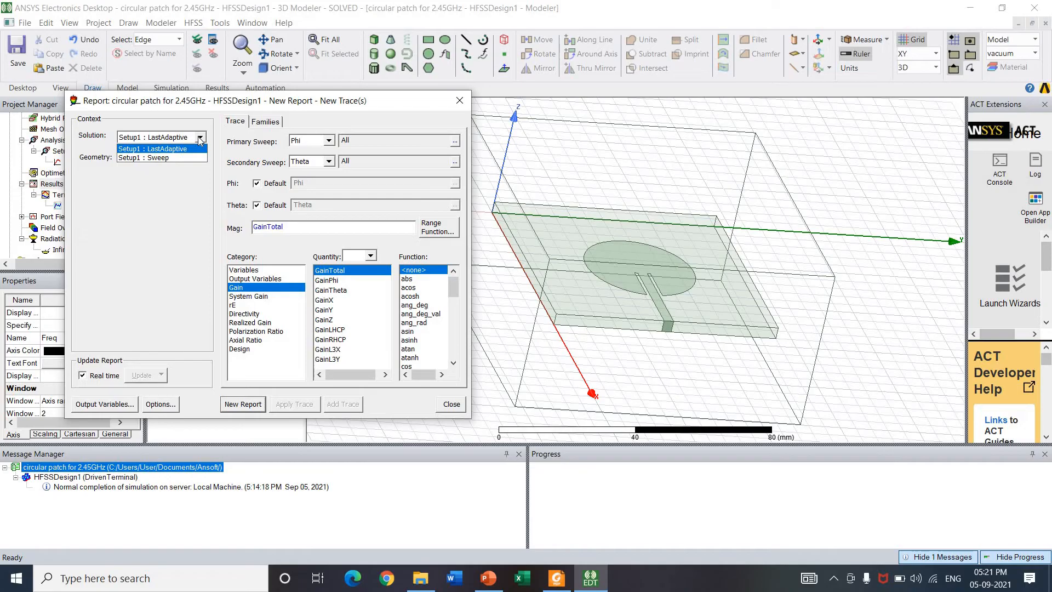
{"action": "left_click", "coordinate": [176, 148]}
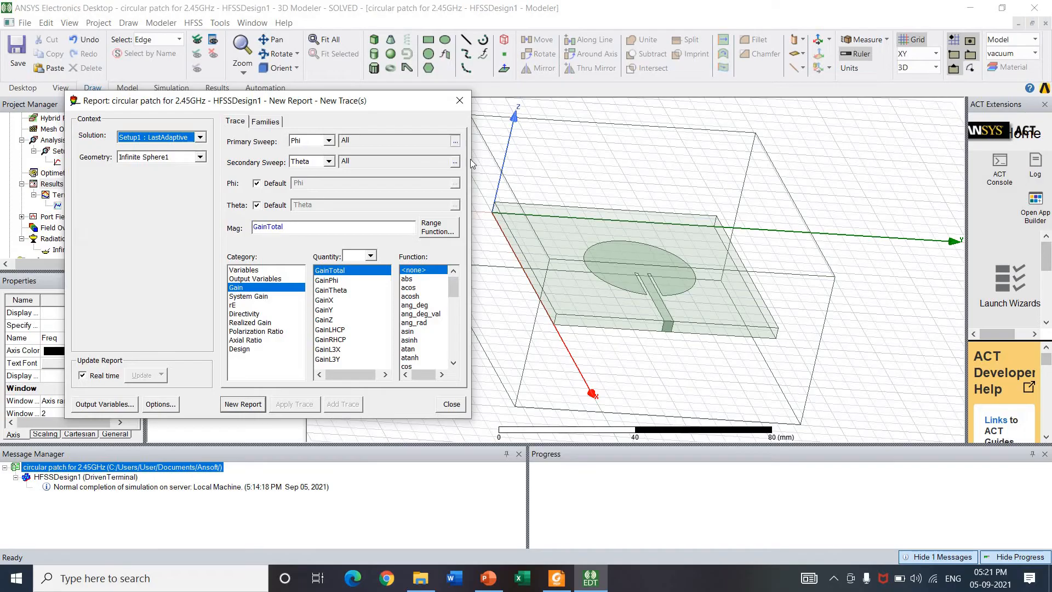
Step: Review the available Phi and Theta sweep values and the report's frequency family, keeping all angle values in use
{"action": "left_click", "coordinate": [455, 142]}
{"action": "left_click", "coordinate": [502, 161]}
{"action": "mouse_move", "coordinate": [573, 192]}
{"action": "left_mouse_down"}
{"action": "mouse_move", "coordinate": [573, 257]}
{"action": "mouse_move", "coordinate": [570, 189]}
{"action": "left_mouse_up"}
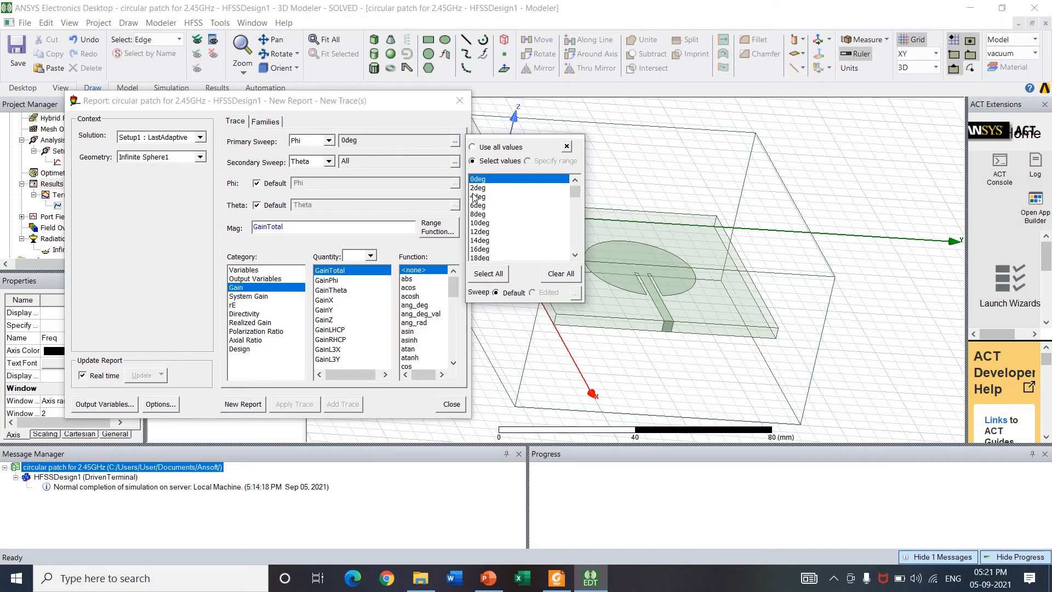
{"action": "left_click", "coordinate": [474, 147]}
{"action": "left_click", "coordinate": [455, 163]}
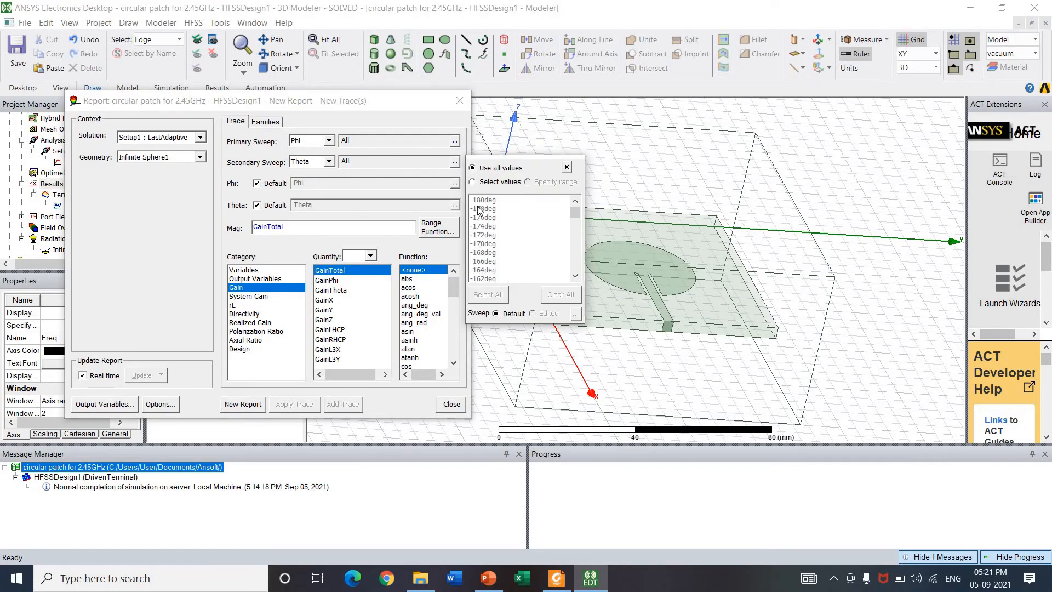
{"action": "left_click", "coordinate": [566, 166]}
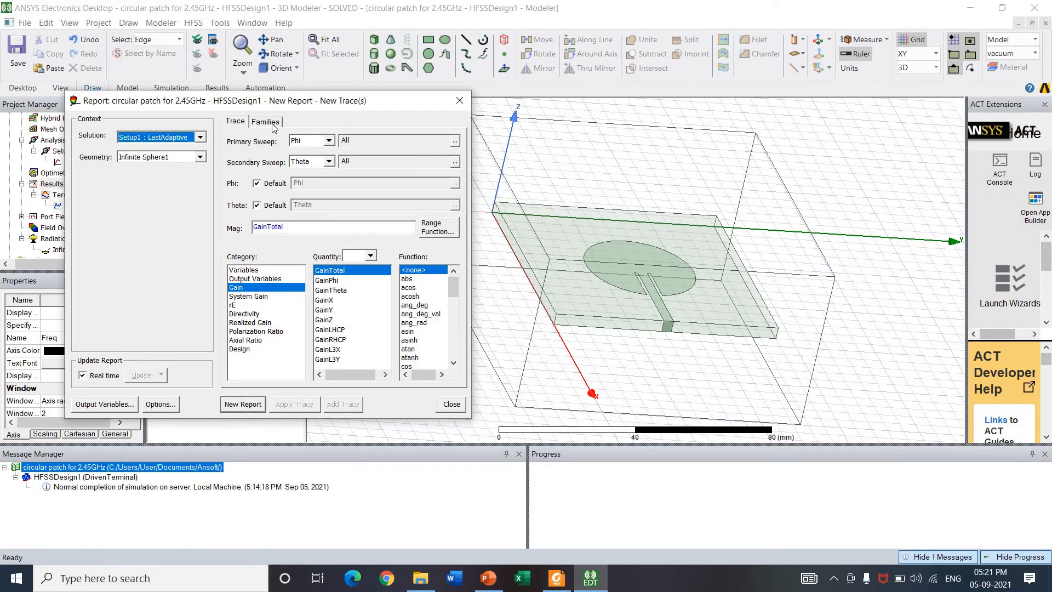
{"action": "left_click", "coordinate": [265, 121]}
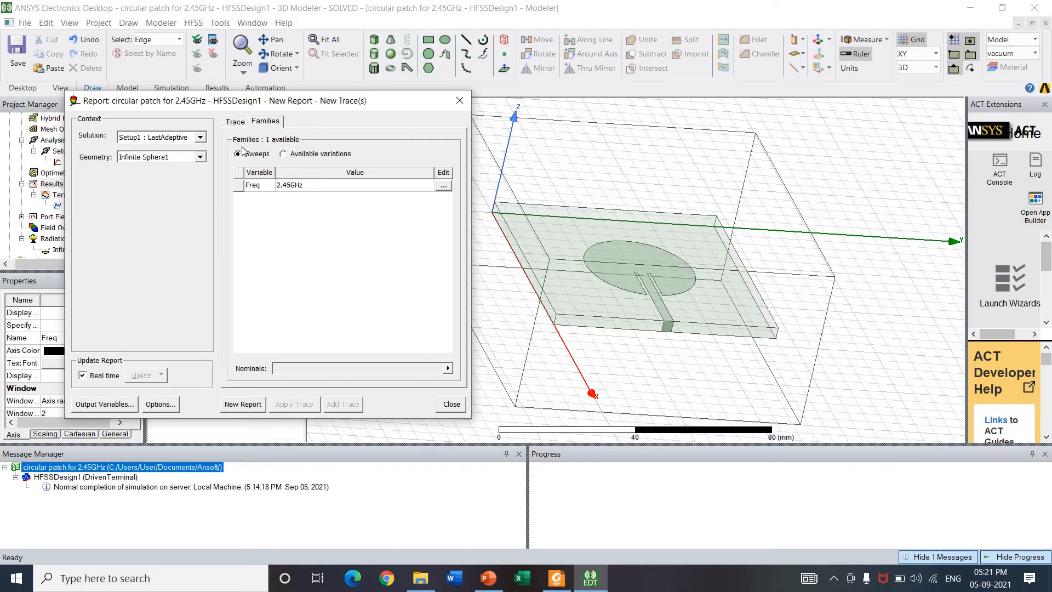
{"action": "left_click", "coordinate": [235, 122]}
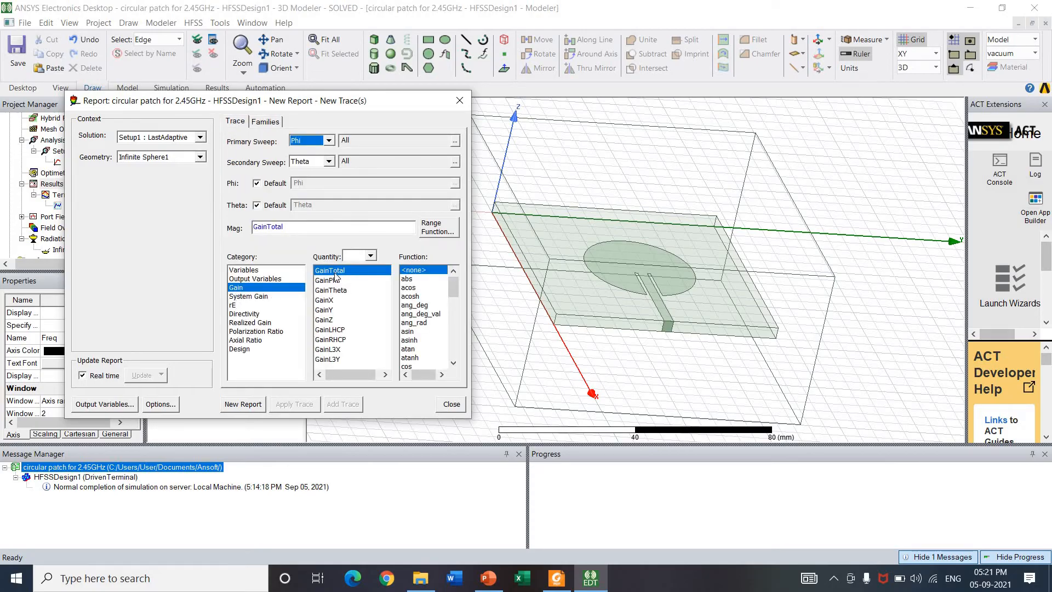
Step: Apply the dB function to GainTotal, create the 3D polar gain report and close the report dialog
{"action": "left_click", "coordinate": [415, 350]}
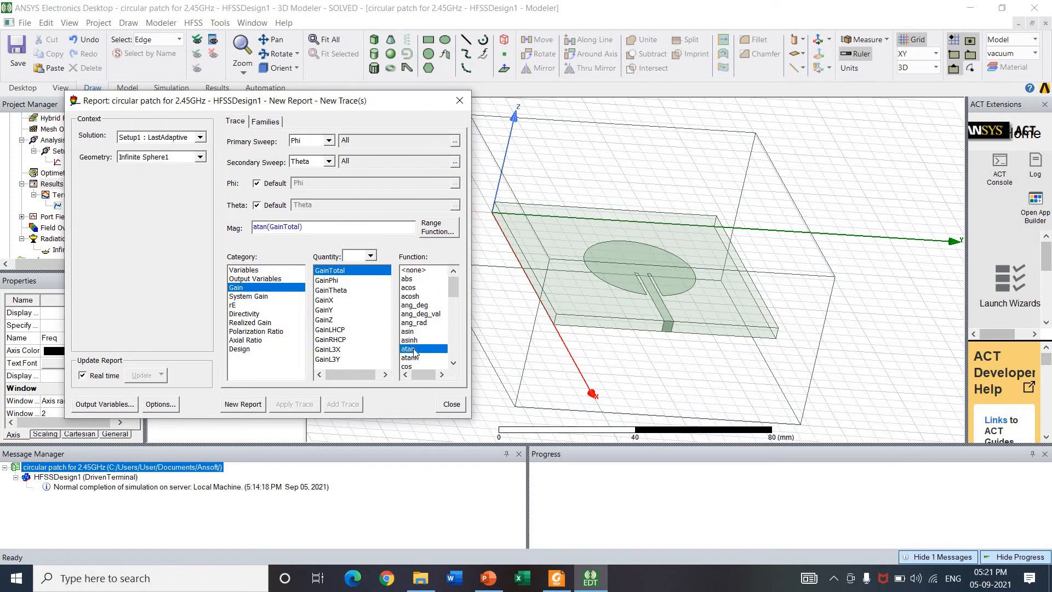
{"action": "scroll", "coordinate": [414, 351], "scroll_direction": "down", "scroll_amount": 2}
{"action": "left_click", "coordinate": [410, 357]}
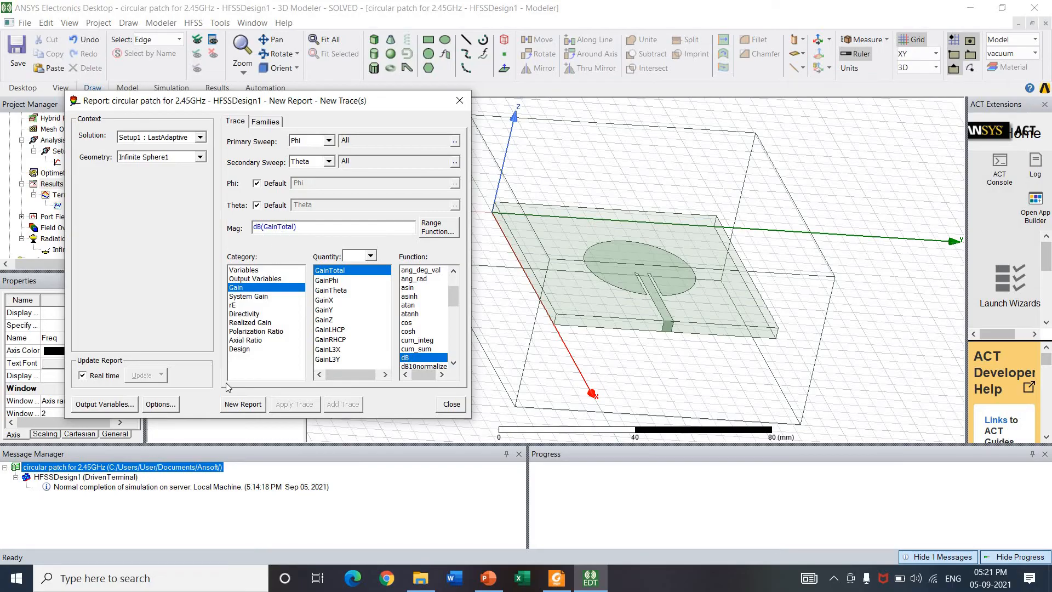
{"action": "left_click", "coordinate": [242, 404]}
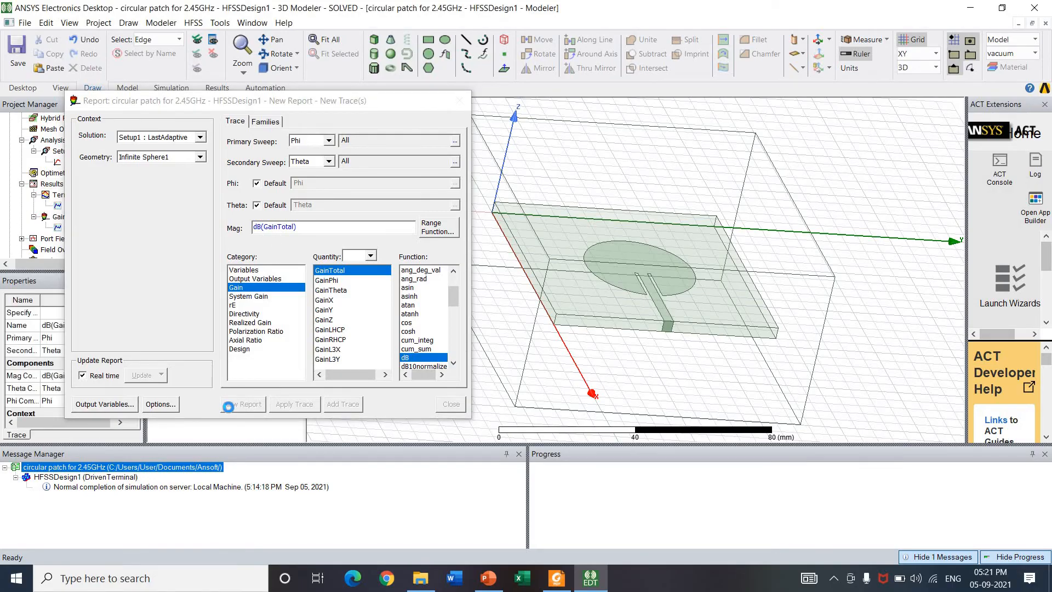
{"action": "left_click", "coordinate": [451, 405]}
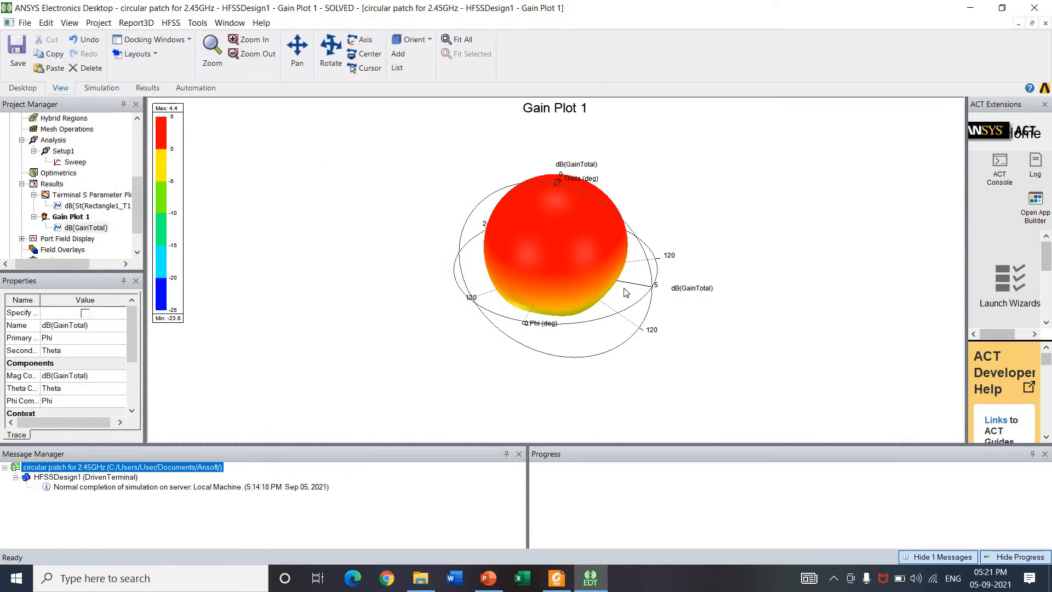
Step: Rotate the 3D gain plot to examine the radiation pattern from several sides, including its underside
{"action": "left_click_drag", "start_coordinate": [540, 281], "coordinate": [579, 326], "text": "alt"}
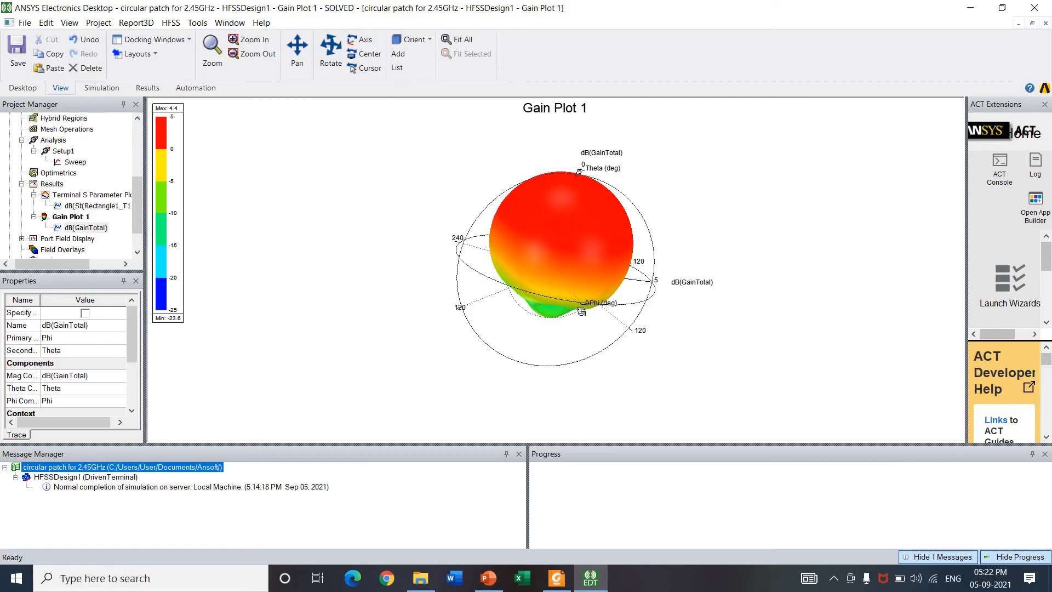
{"action": "left_click_drag", "start_coordinate": [581, 311], "coordinate": [799, 371], "text": "alt"}
{"action": "left_click_drag", "start_coordinate": [810, 332], "coordinate": [552, 243], "text": "alt"}
{"action": "left_click_drag", "start_coordinate": [476, 282], "coordinate": [669, 359]}
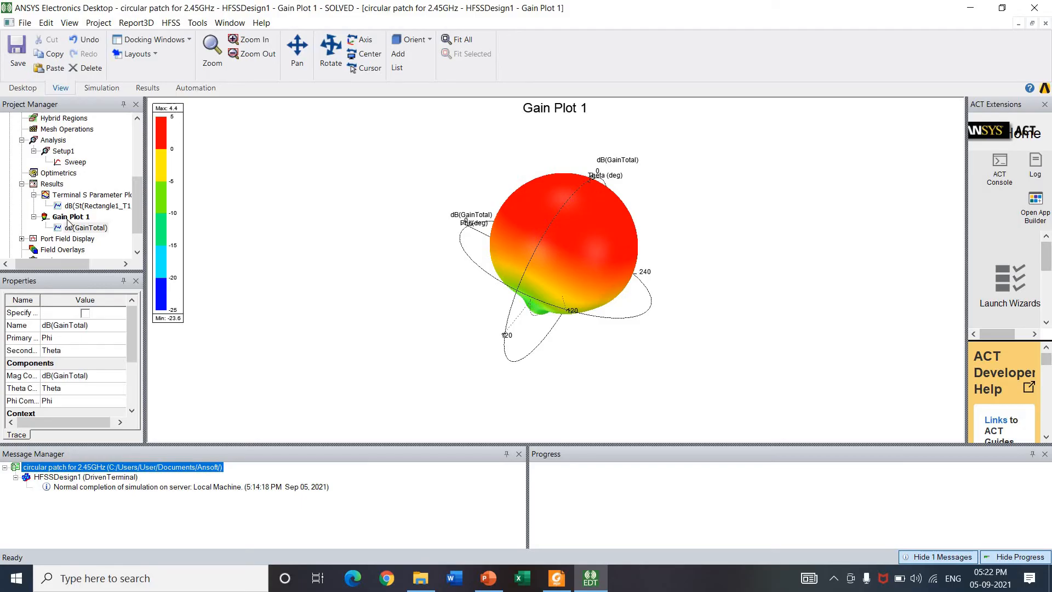
Step: Create a 3D polar far fields report of total directivity, DirTotal, in dB over all Phi and Theta values
{"action": "left_click", "coordinate": [52, 184]}
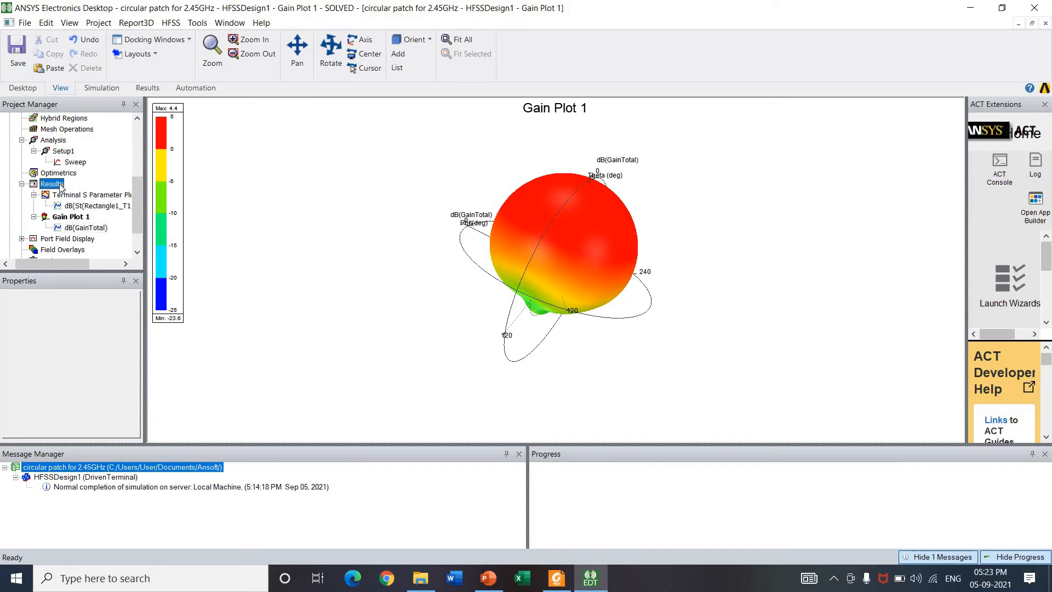
{"action": "right_click", "coordinate": [61, 188]}
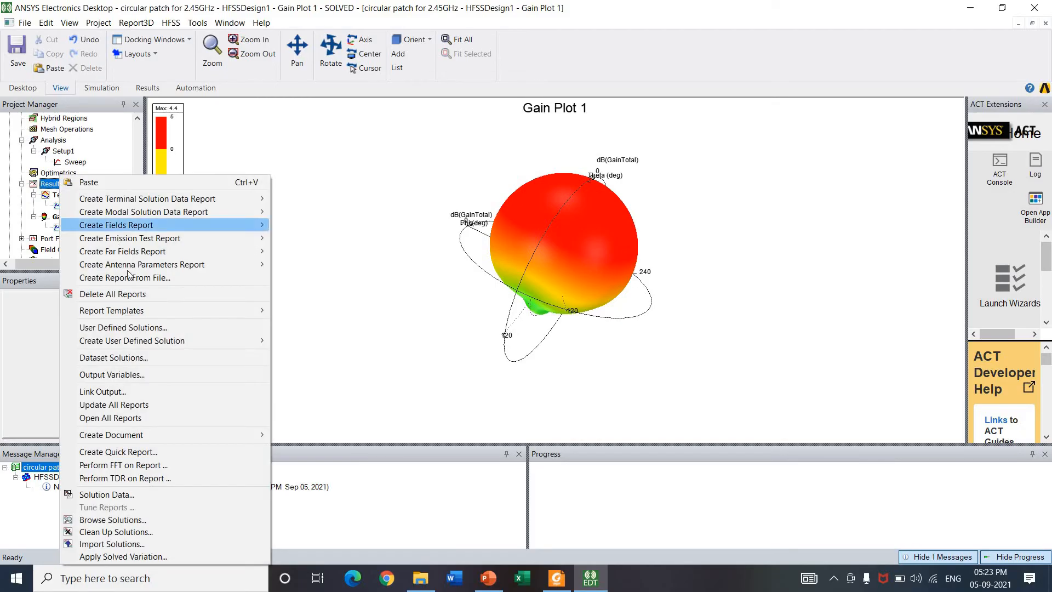
{"action": "mouse_move", "coordinate": [137, 255]}
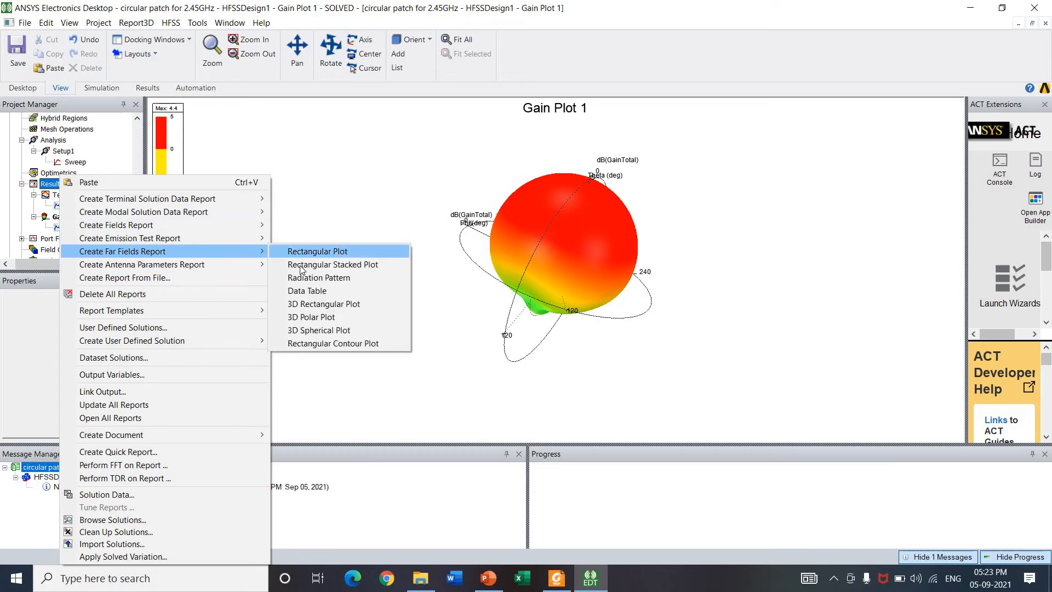
{"action": "left_click", "coordinate": [323, 318]}
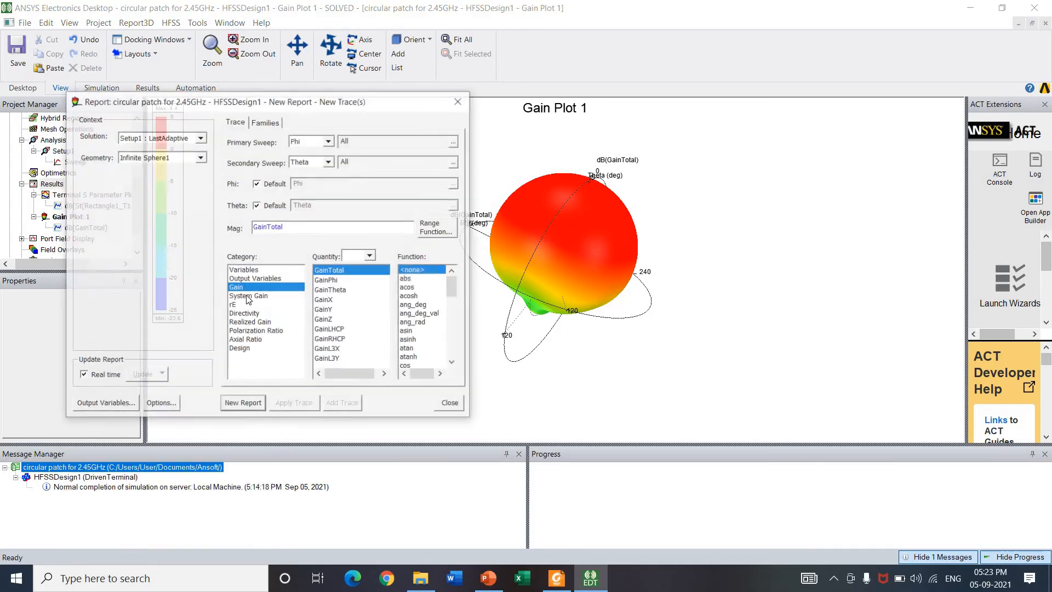
{"action": "left_click", "coordinate": [235, 314]}
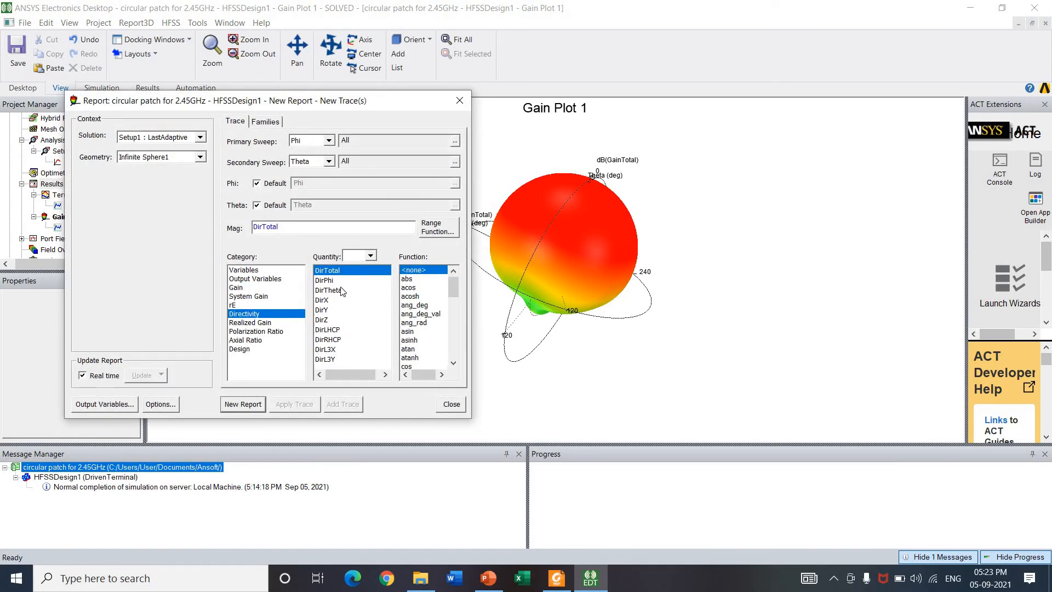
{"action": "left_click", "coordinate": [412, 331]}
{"action": "scroll", "coordinate": [412, 335], "scroll_direction": "down", "scroll_amount": 2}
{"action": "left_click", "coordinate": [412, 357]}
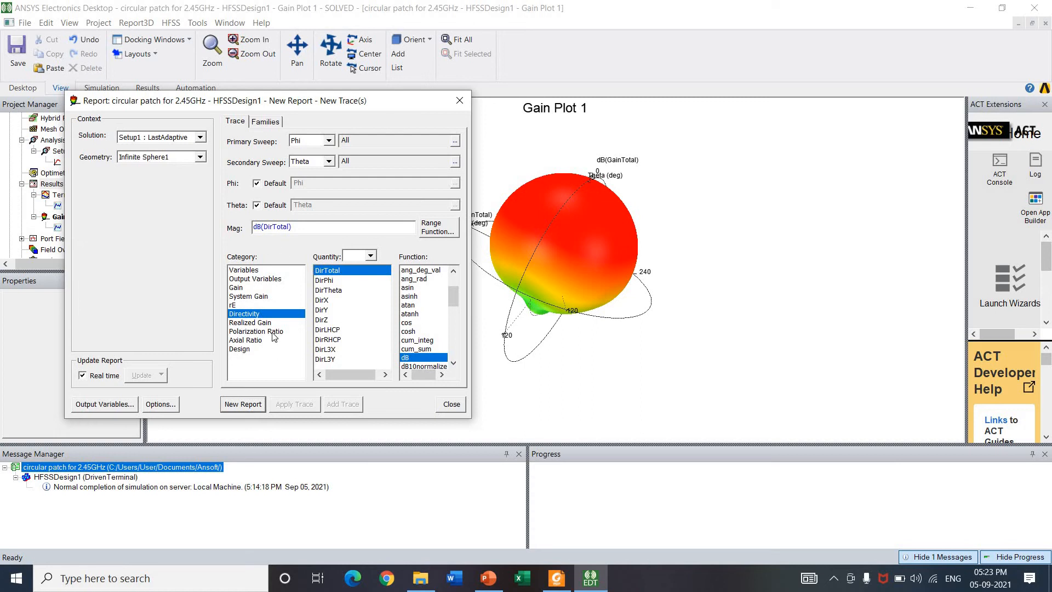
{"action": "left_click", "coordinate": [251, 408]}
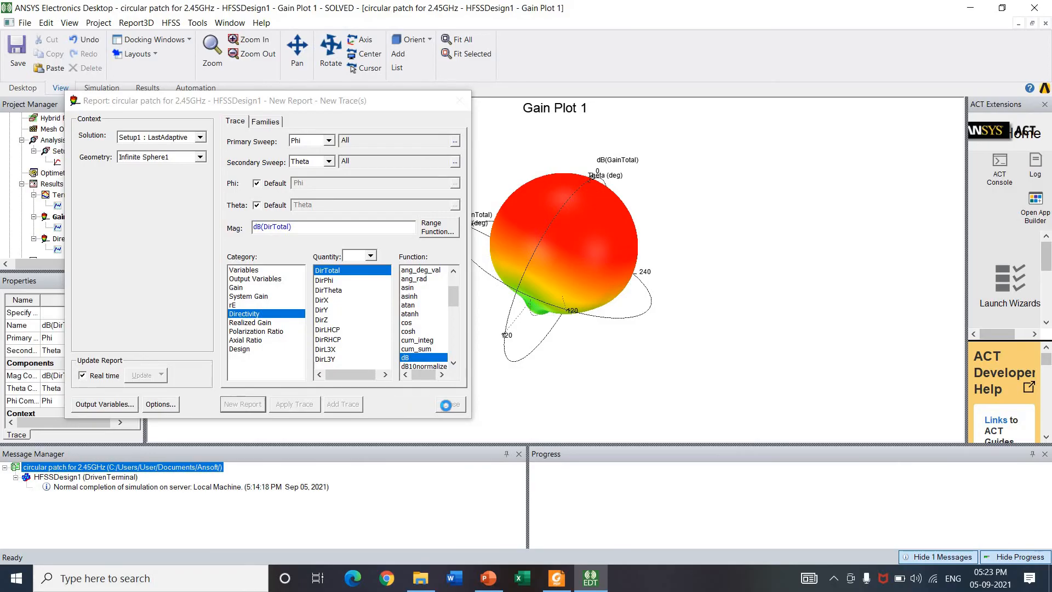
{"action": "left_click", "coordinate": [448, 405]}
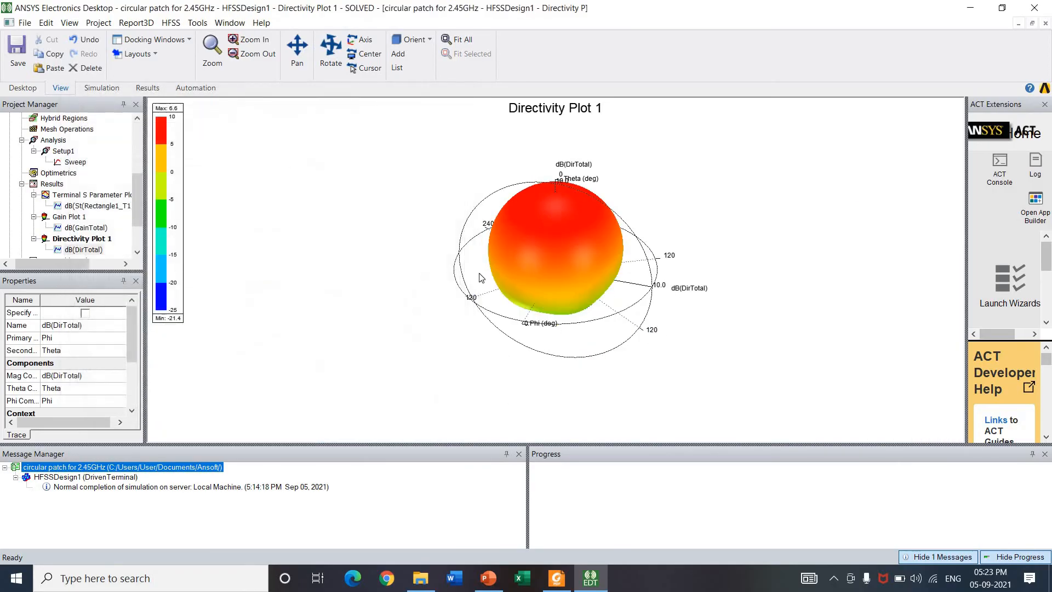
Step: Examine the 3D directivity plot's surface and axes, rotating it to inspect the lower part of the pattern
{"action": "left_click", "coordinate": [574, 287]}
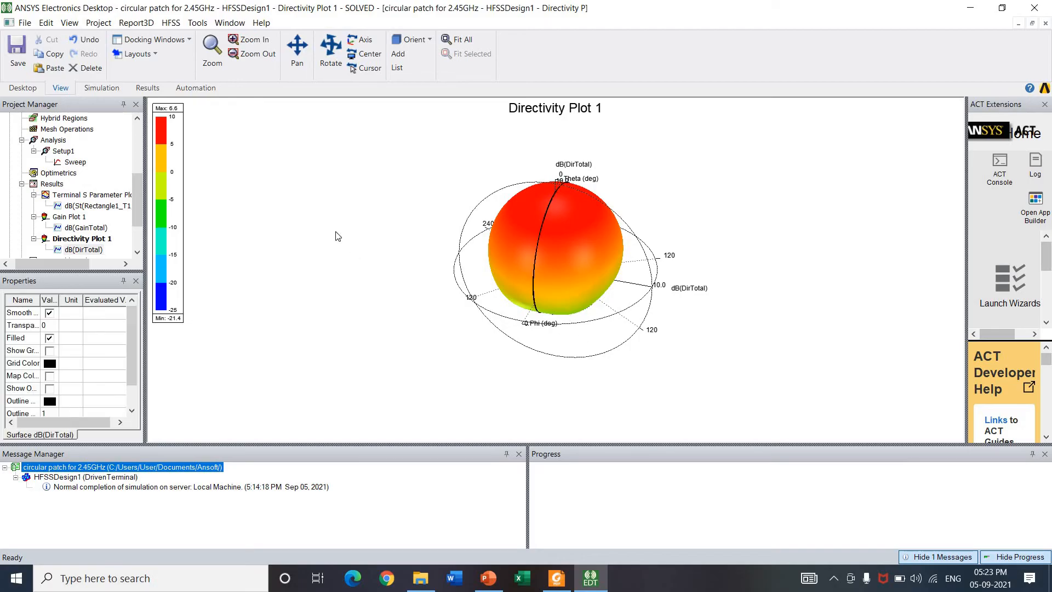
{"action": "left_click", "coordinate": [518, 261]}
{"action": "left_click", "coordinate": [472, 333]}
{"action": "left_click", "coordinate": [473, 333]}
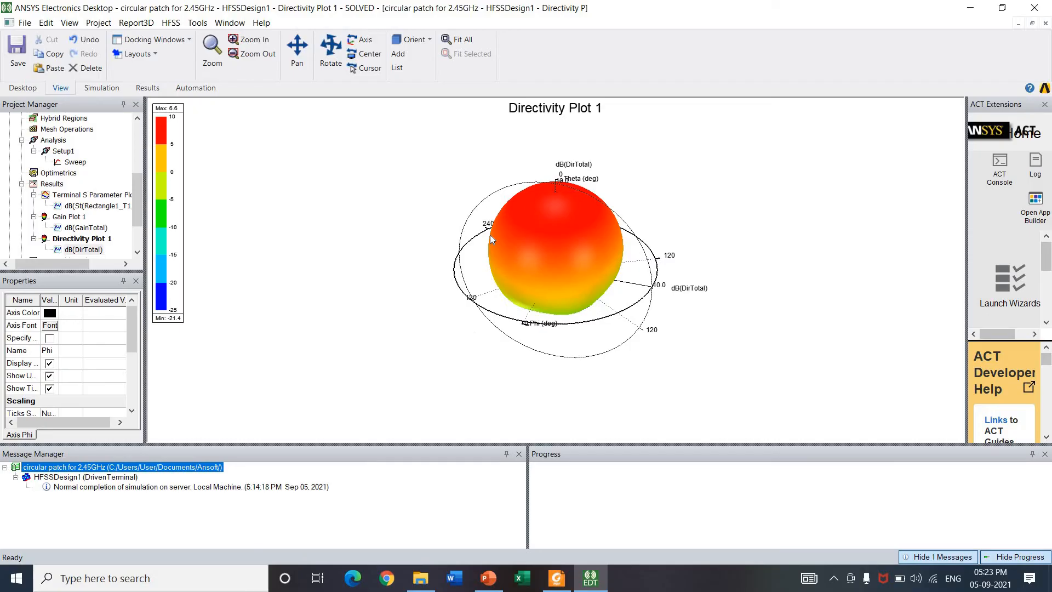
{"action": "left_click", "coordinate": [545, 213]}
{"action": "left_click_drag", "start_coordinate": [550, 213], "coordinate": [594, 177], "text": "alt"}
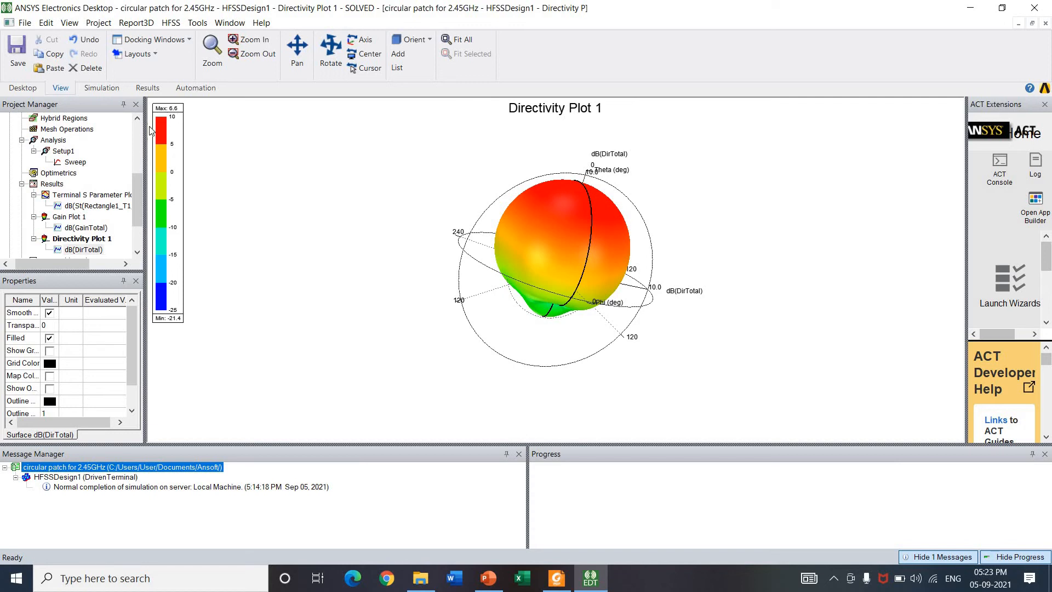
Step: Switch between Gain Plot 1 and Directivity Plot 1 to compare their dB scales, ending on the gain plot
{"action": "left_click", "coordinate": [44, 214]}
{"action": "double_click", "coordinate": [45, 217]}
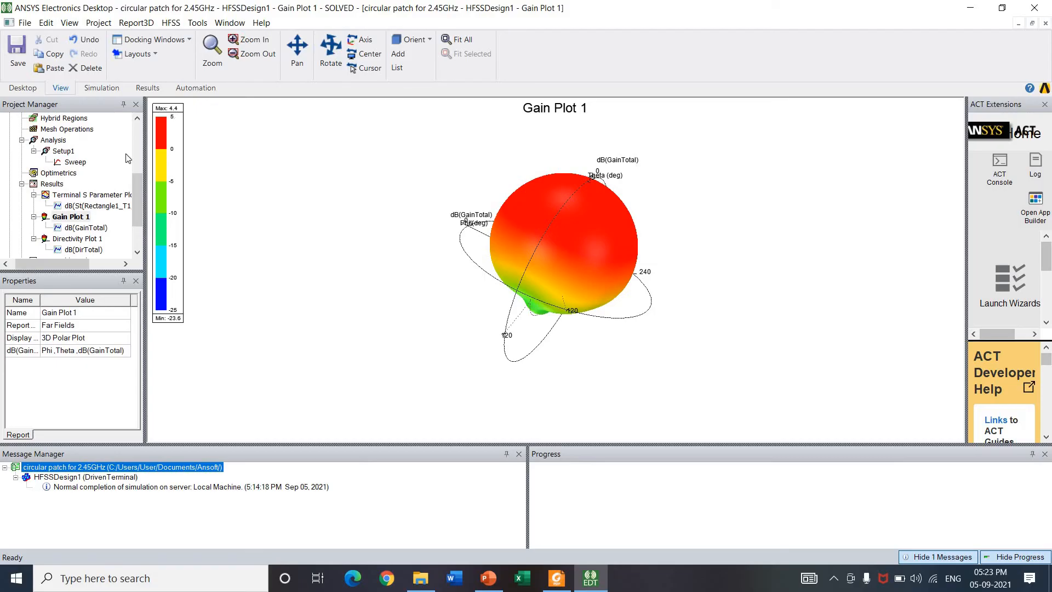
{"action": "double_click", "coordinate": [46, 241]}
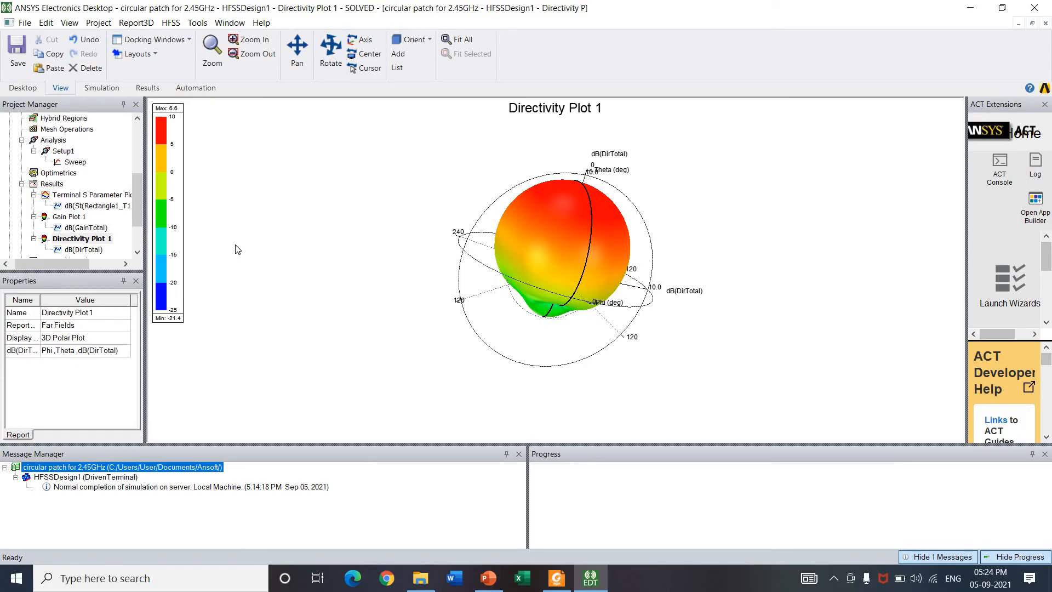
{"action": "double_click", "coordinate": [46, 220]}
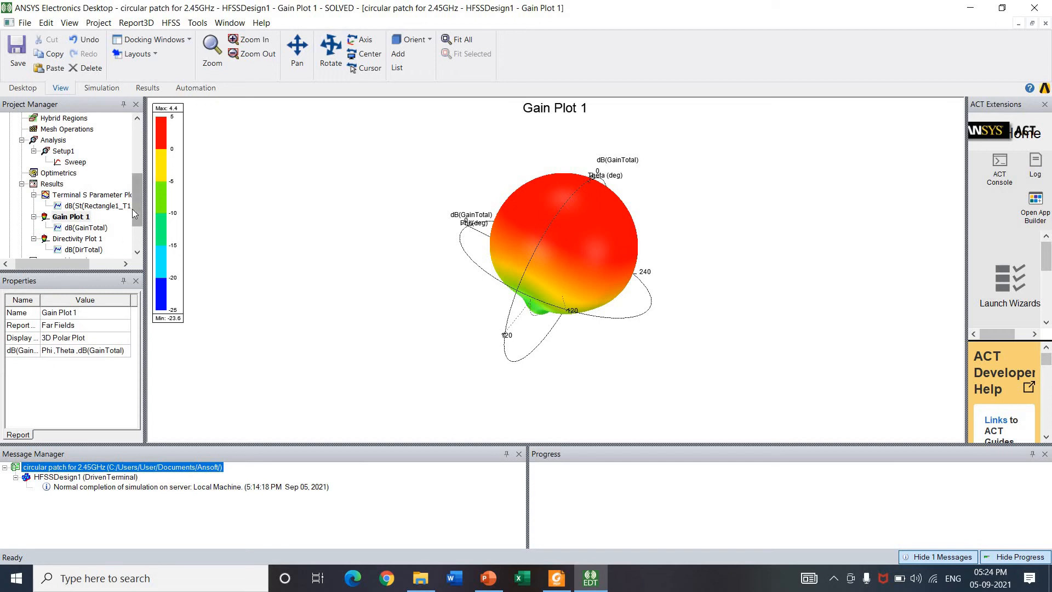
Step: Insert a second infinite sphere far field setup with Phi from 0 to 90 deg in 90 deg steps
{"action": "left_click_drag", "start_coordinate": [133, 209], "coordinate": [127, 231]}
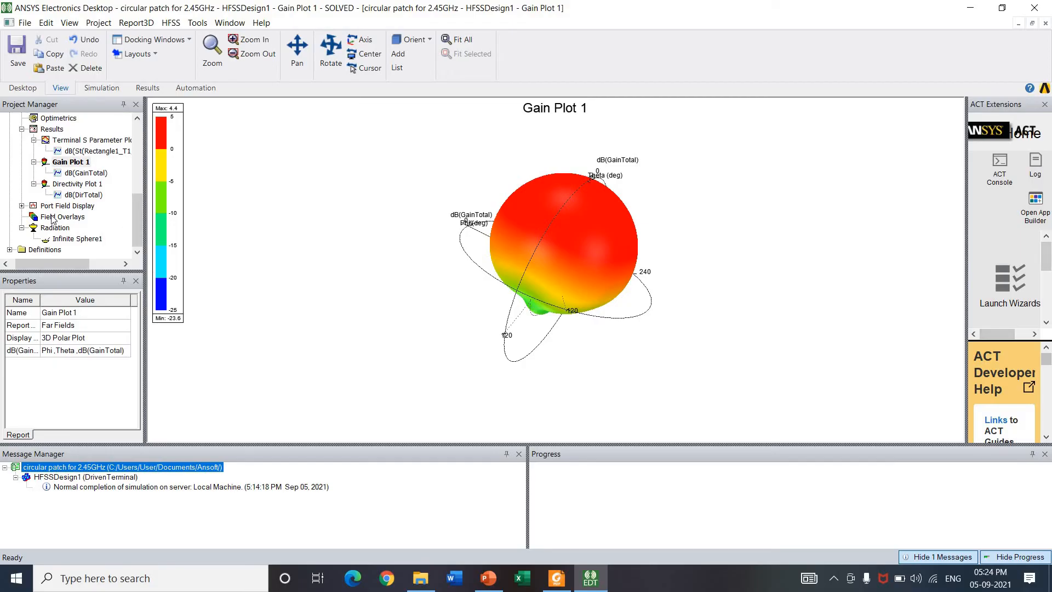
{"action": "right_click", "coordinate": [60, 229]}
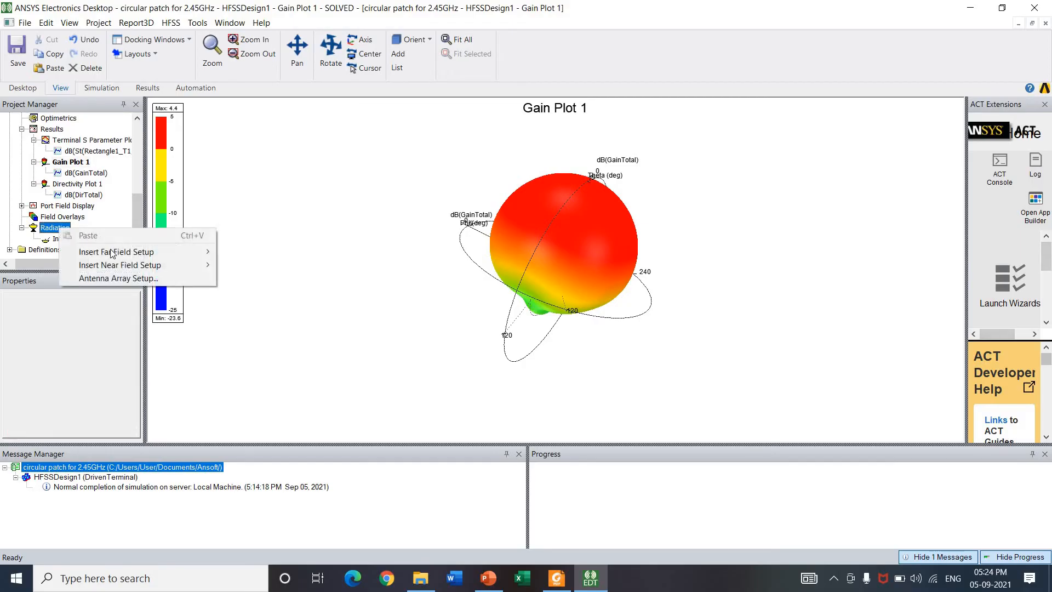
{"action": "mouse_move", "coordinate": [111, 253]}
{"action": "left_click", "coordinate": [256, 252]}
{"action": "left_click", "coordinate": [513, 220]}
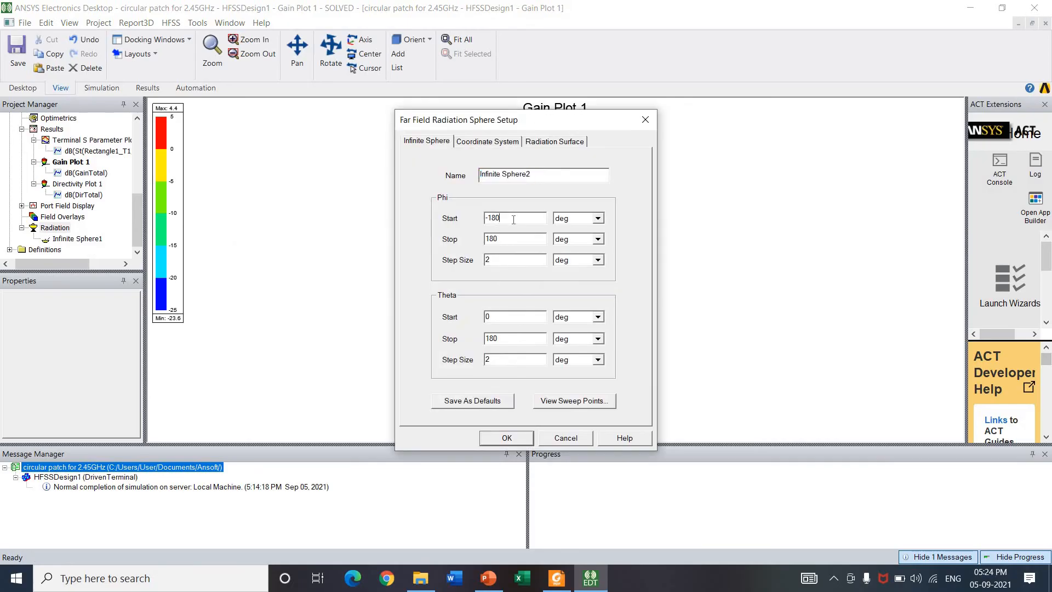
{"action": "key", "text": "BackSpace"}
{"action": "key", "text": "BackSpace"}
{"action": "key", "text": "BackSpace"}
{"action": "type", "text": "9"}
{"action": "left_click", "coordinate": [509, 435]}
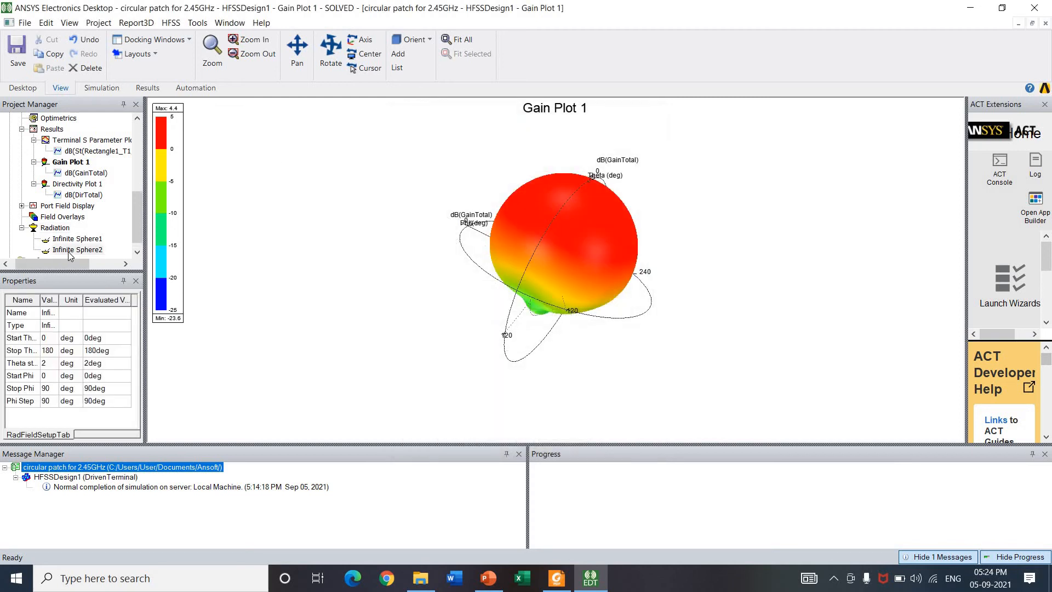
Step: Create a far fields radiation pattern report of GainTotal in dB over all Theta values, using Infinite Sphere2 as the geometry
{"action": "right_click", "coordinate": [59, 132]}
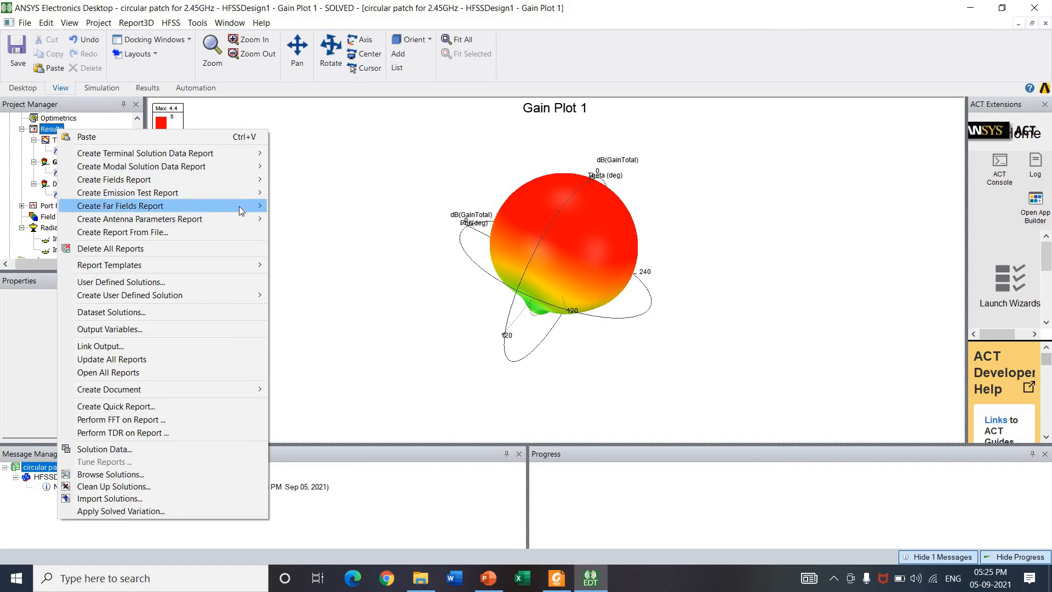
{"action": "mouse_move", "coordinate": [240, 211]}
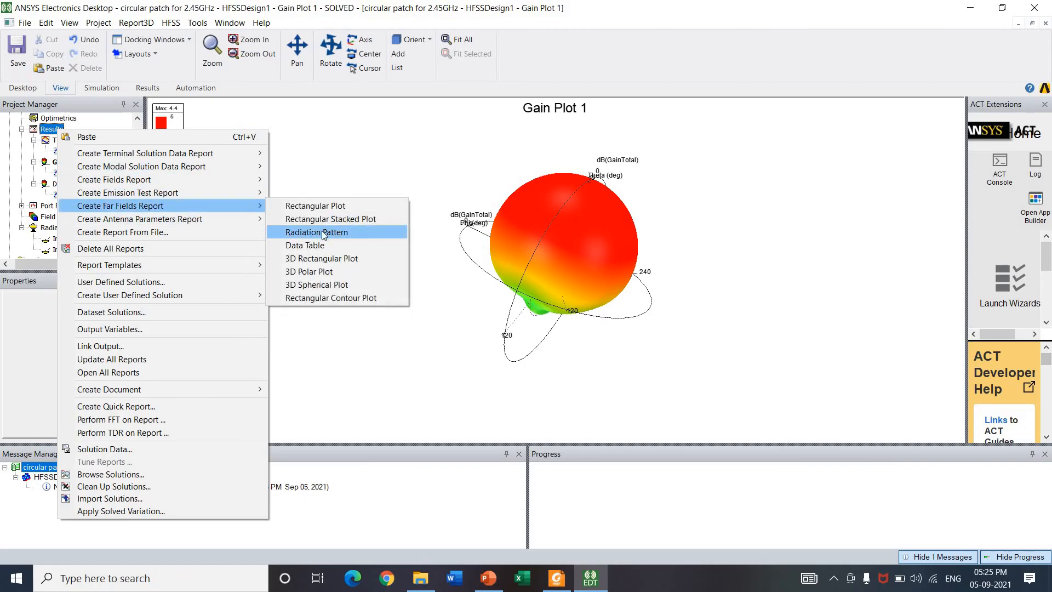
{"action": "left_click", "coordinate": [324, 232]}
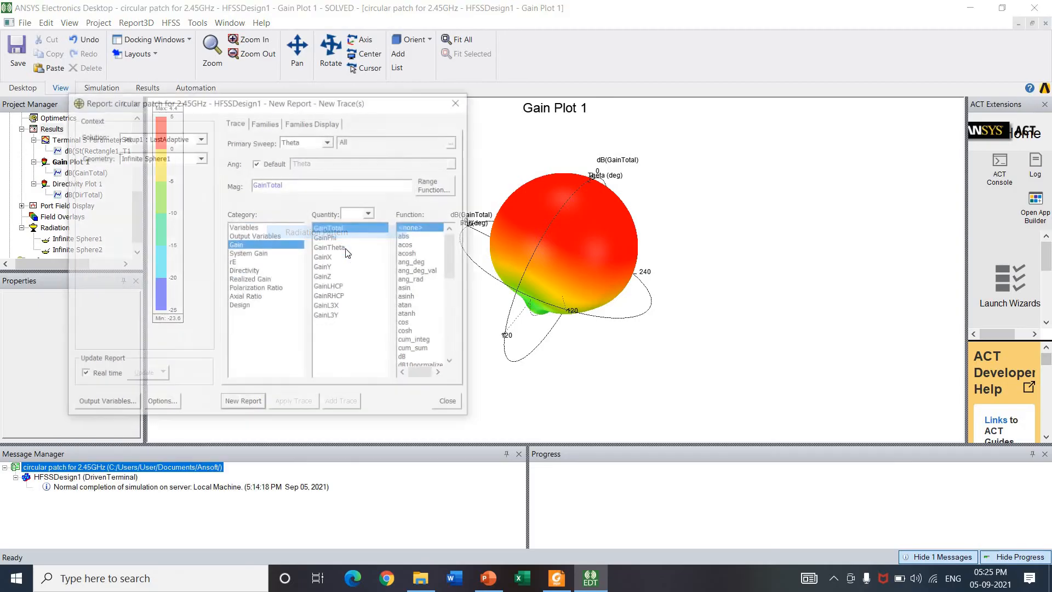
{"action": "left_click", "coordinate": [152, 161]}
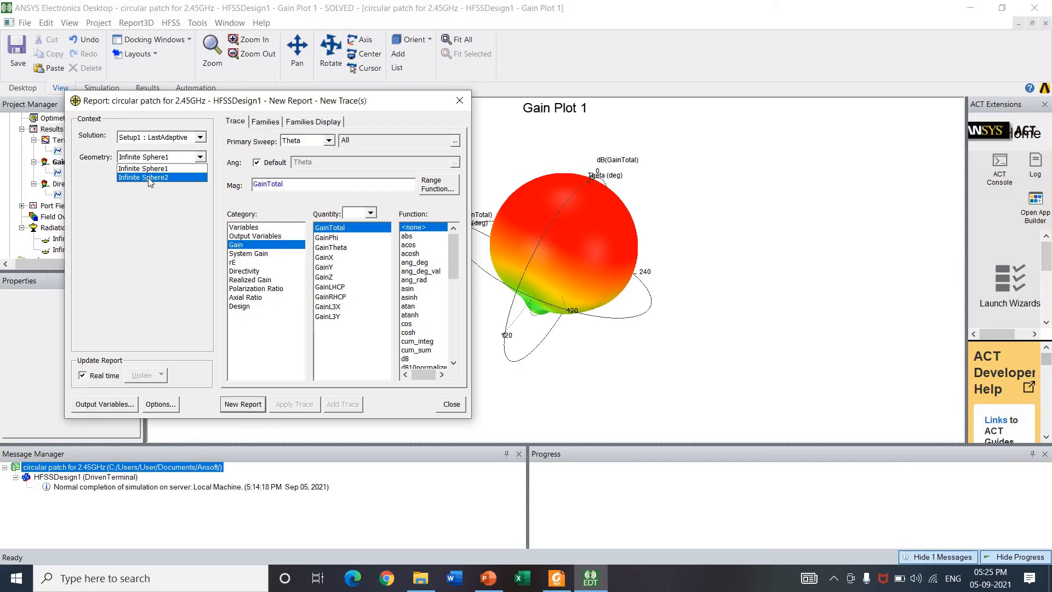
{"action": "left_click", "coordinate": [149, 178]}
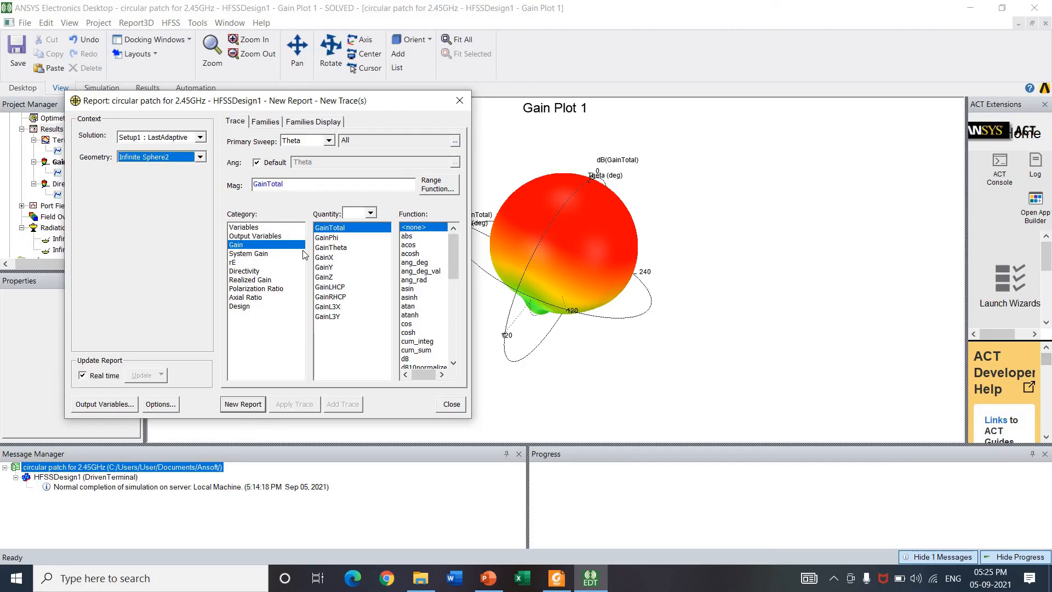
{"action": "left_click", "coordinate": [409, 307]}
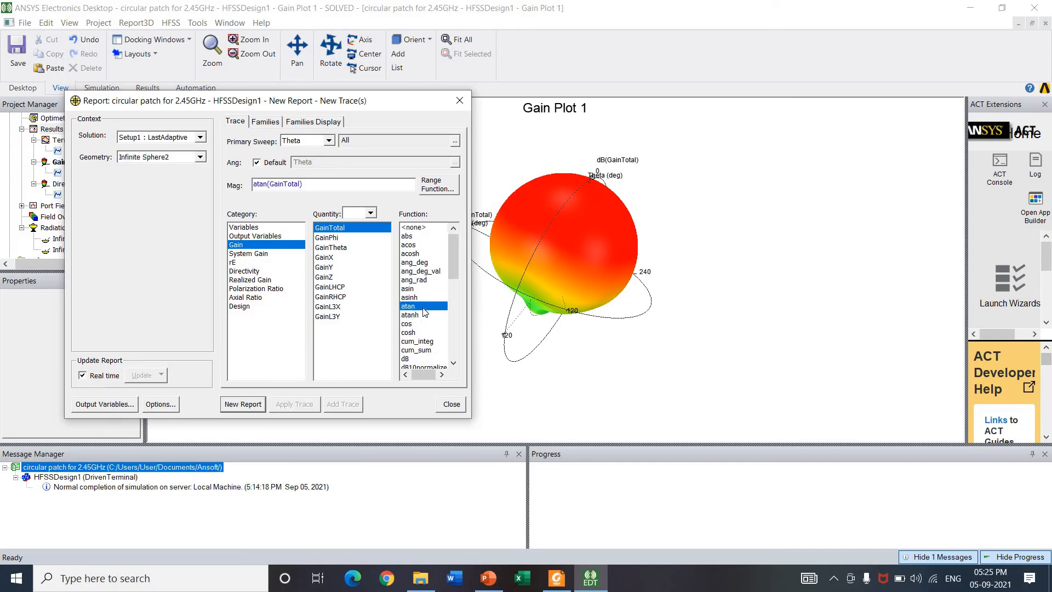
{"action": "key", "text": "d"}
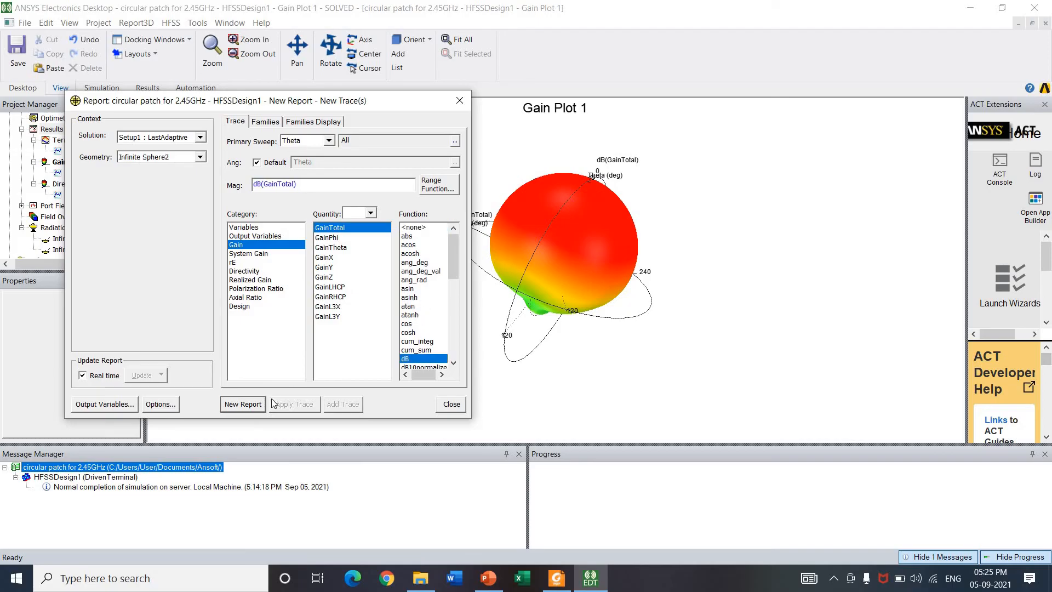
{"action": "left_click", "coordinate": [243, 405]}
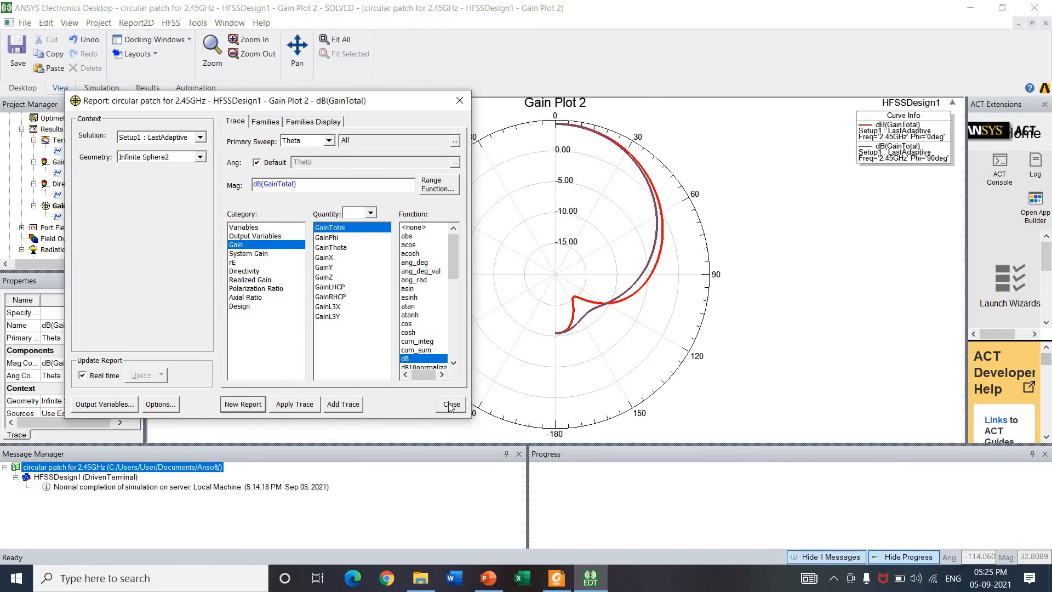
{"action": "left_click", "coordinate": [453, 405]}
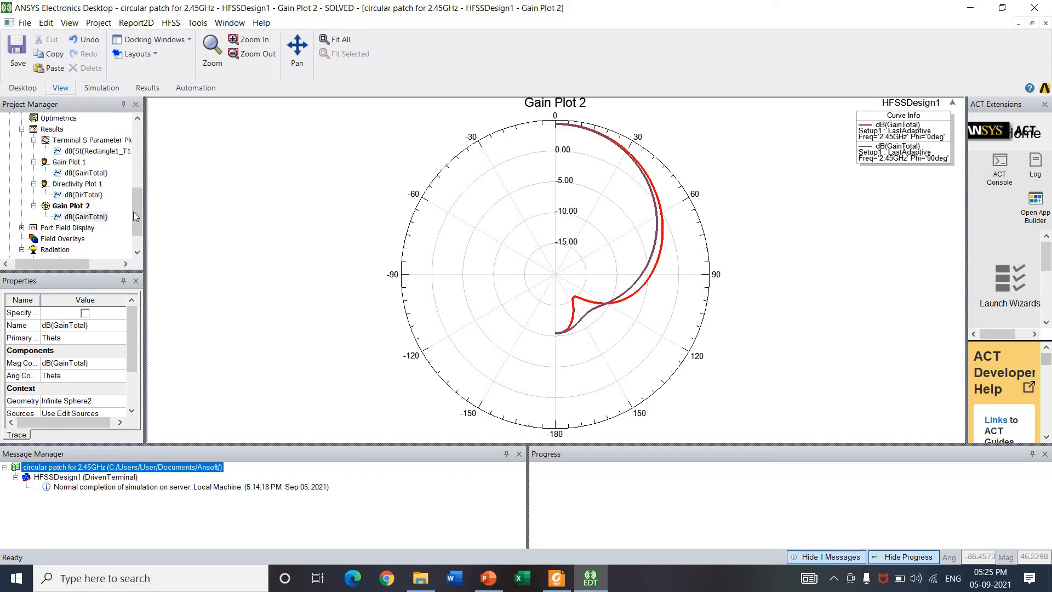
Step: Set the Theta start angle of Infinite Sphere2 to -180 deg
{"action": "scroll", "coordinate": [80, 246], "scroll_direction": "down", "scroll_amount": 1}
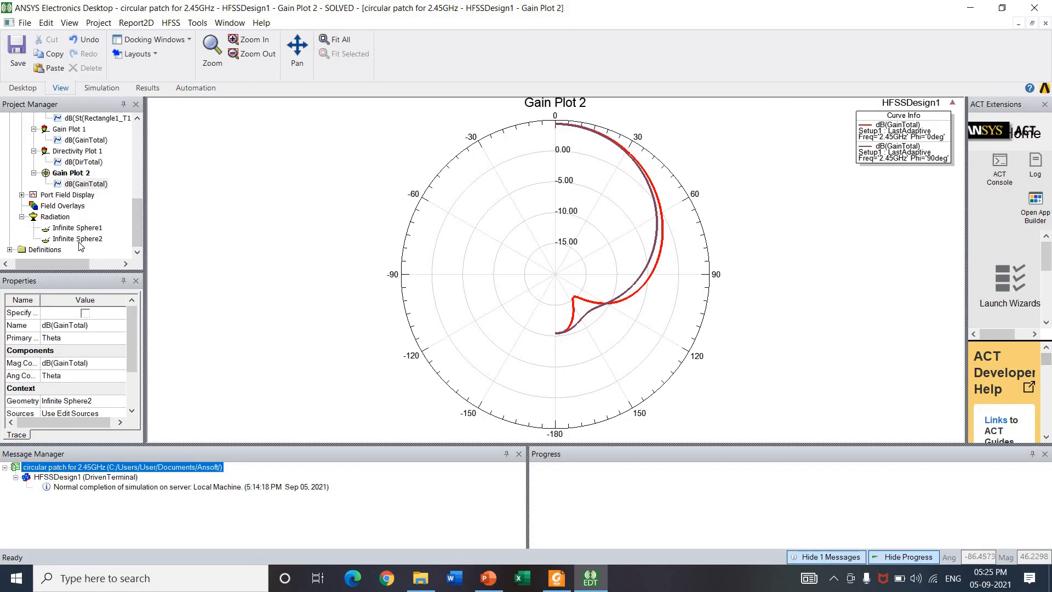
{"action": "double_click", "coordinate": [77, 239]}
{"action": "left_click_drag", "start_coordinate": [565, 118], "coordinate": [290, 90]}
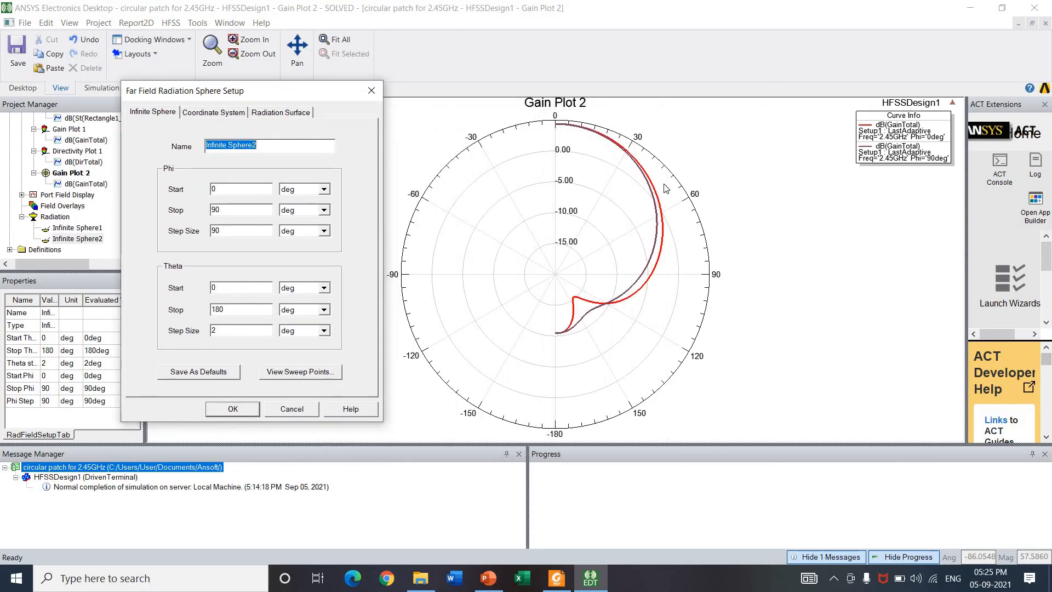
{"action": "left_click", "coordinate": [245, 287]}
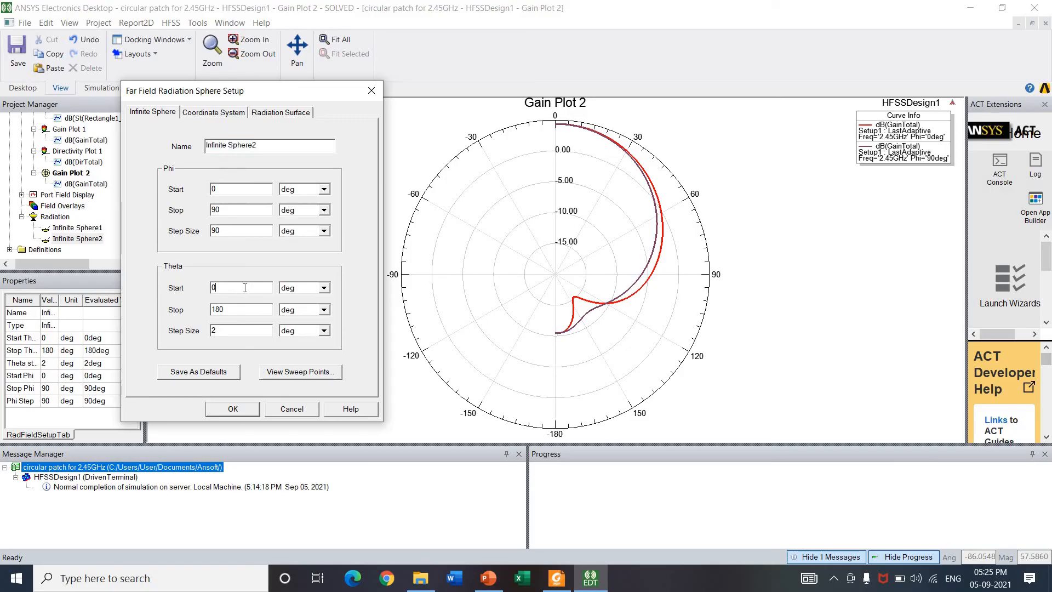
{"action": "key", "text": "BackSpace"}
{"action": "type", "text": "-180"}
{"action": "left_click", "coordinate": [233, 409]}
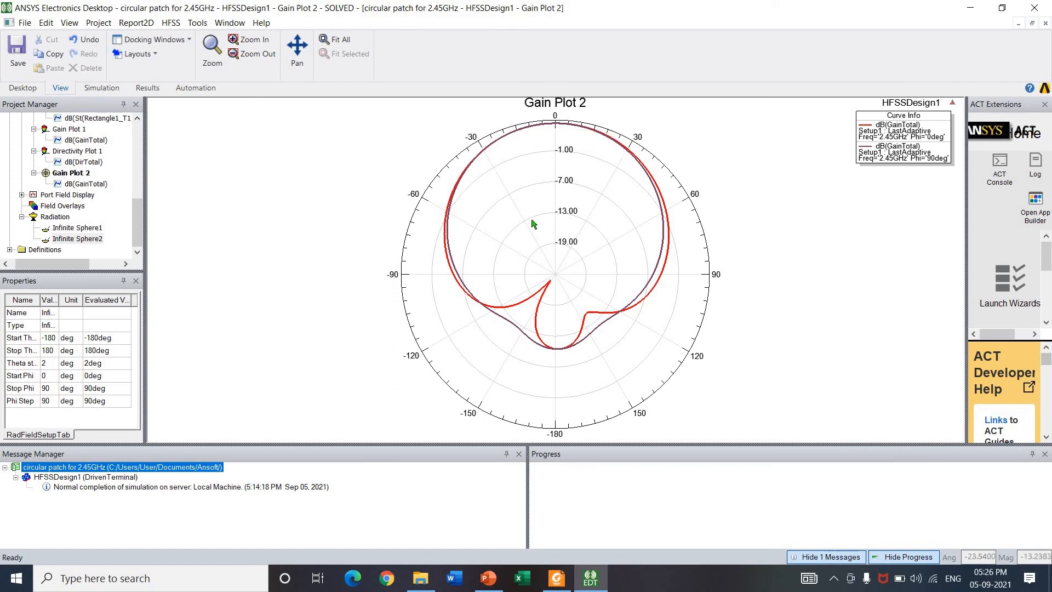
Step: Highlight the Phi 0 deg and Phi 90 deg gain traces in turn to compare their patterns
{"action": "left_click", "coordinate": [940, 142]}
{"action": "left_click", "coordinate": [930, 159]}
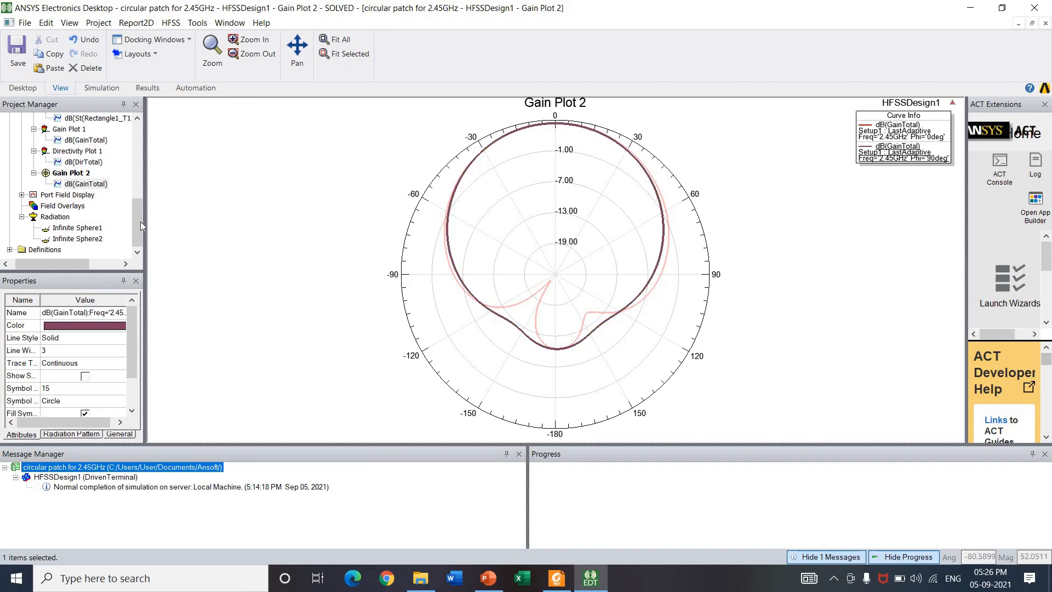
Step: Return to the 3D model and hide the air box, Box1, in the modeler view
{"action": "left_click_drag", "start_coordinate": [141, 221], "coordinate": [144, 139]}
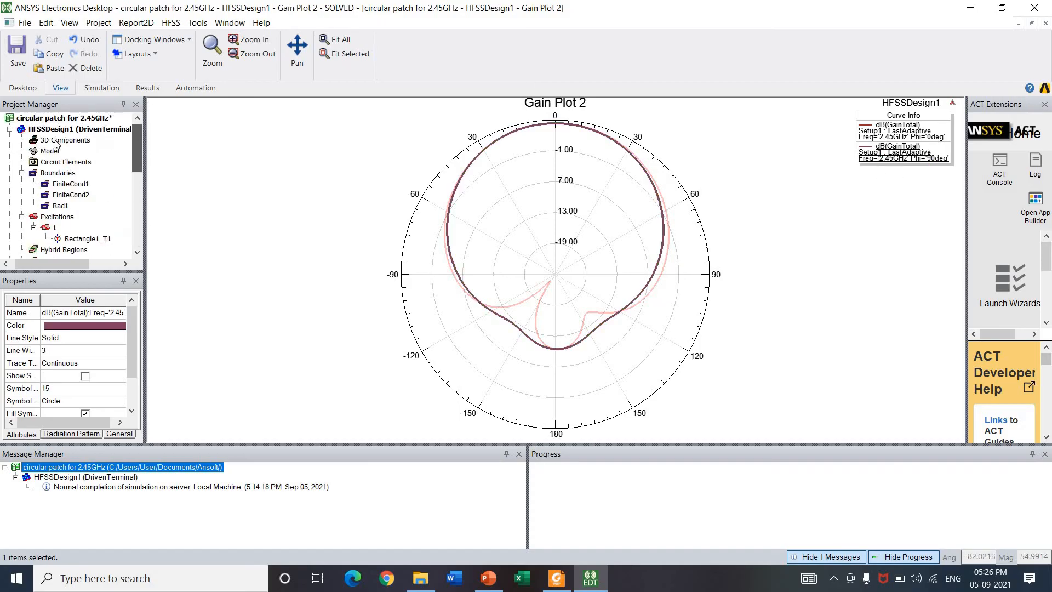
{"action": "double_click", "coordinate": [35, 148]}
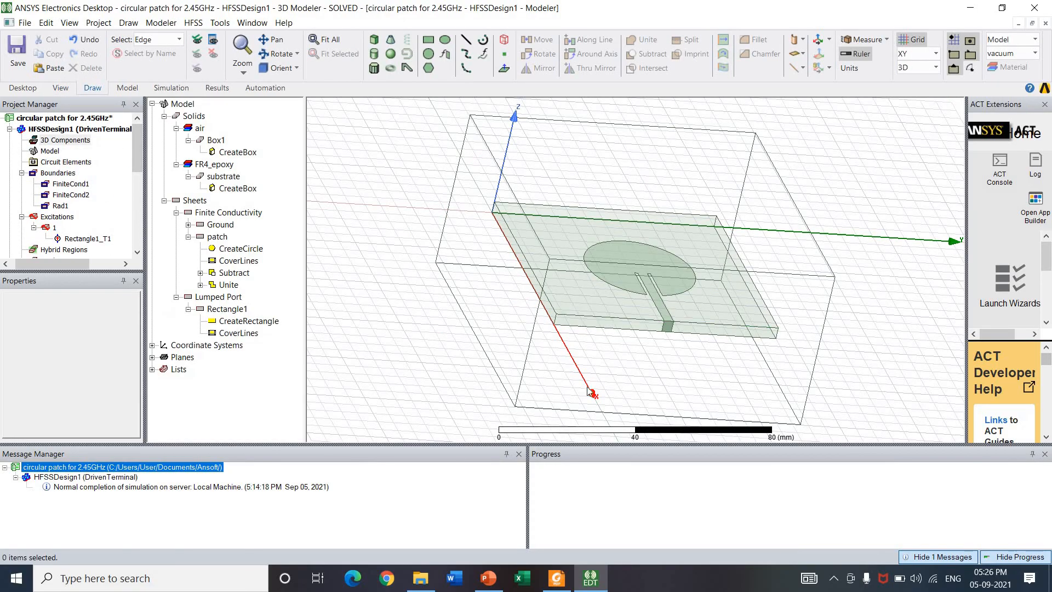
{"action": "left_click", "coordinate": [203, 141]}
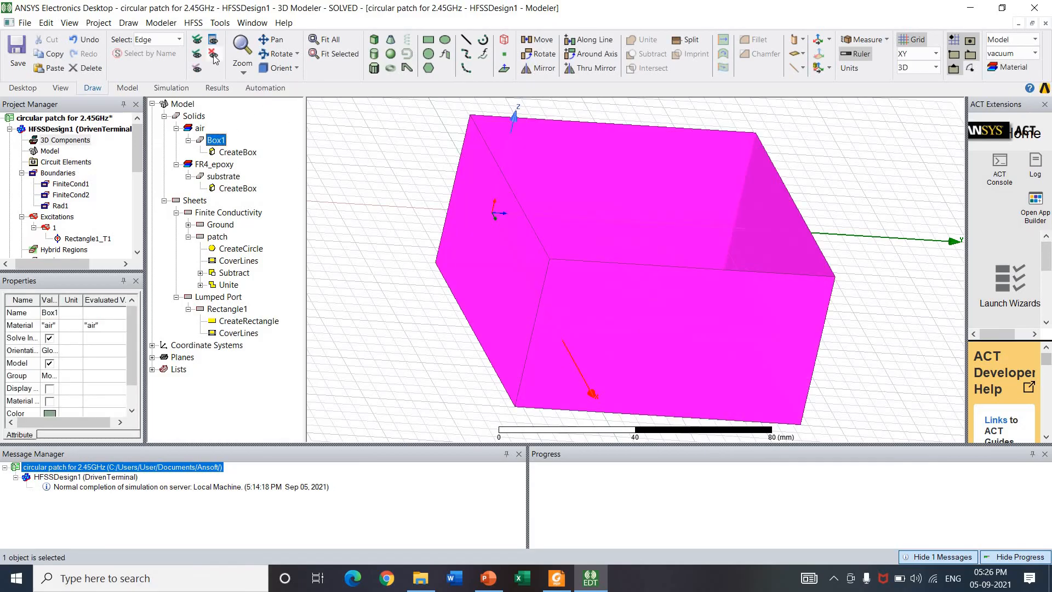
{"action": "left_click", "coordinate": [213, 55]}
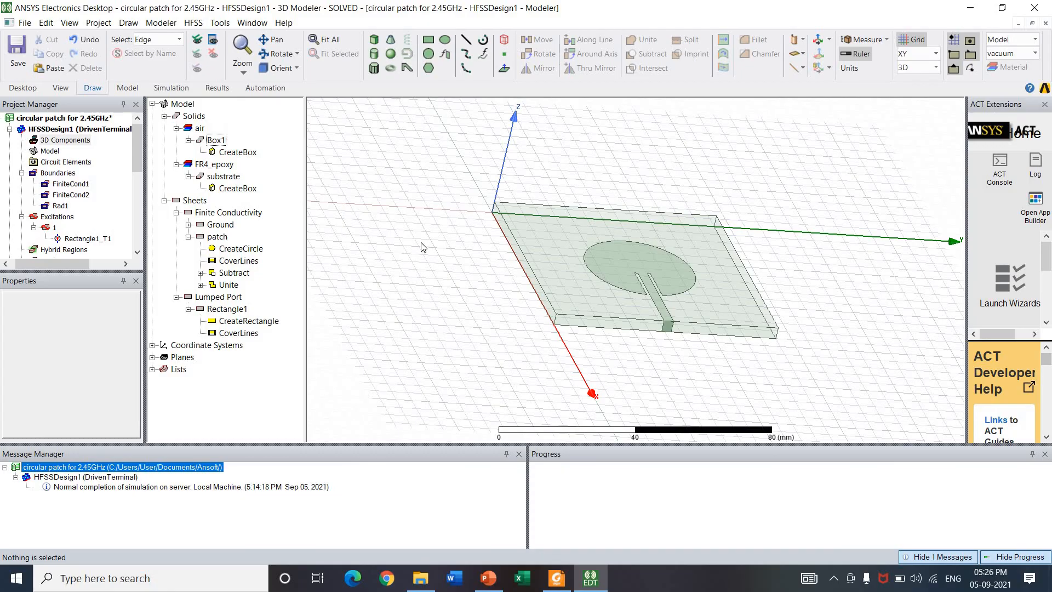
Step: Try to overlay the 2D Gain Plot 2 radiation field on the model with all visible objects selected
{"action": "key", "text": "ctrl+a"}
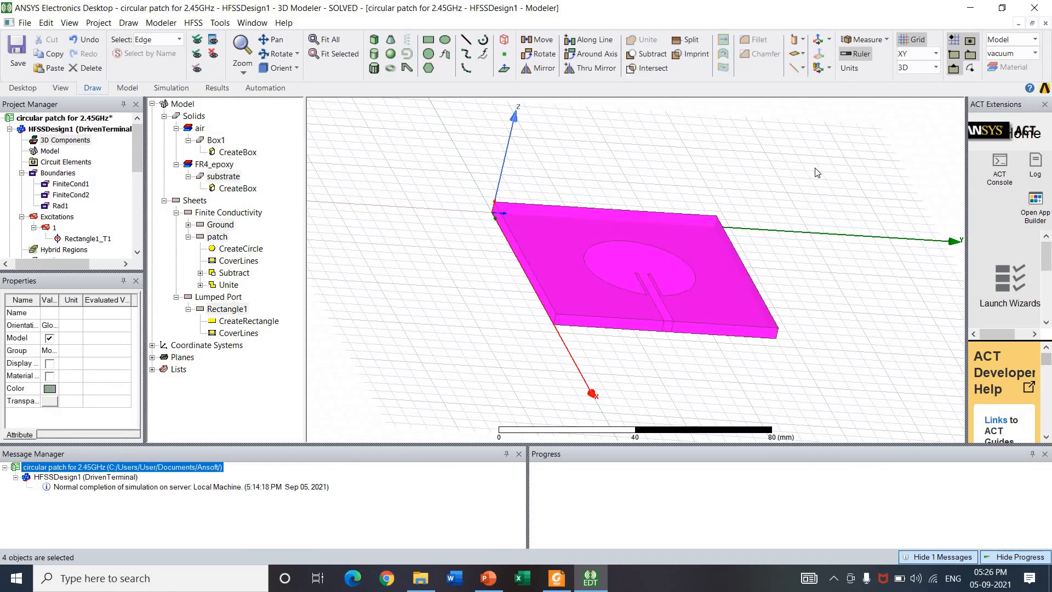
{"action": "right_click", "coordinate": [364, 179]}
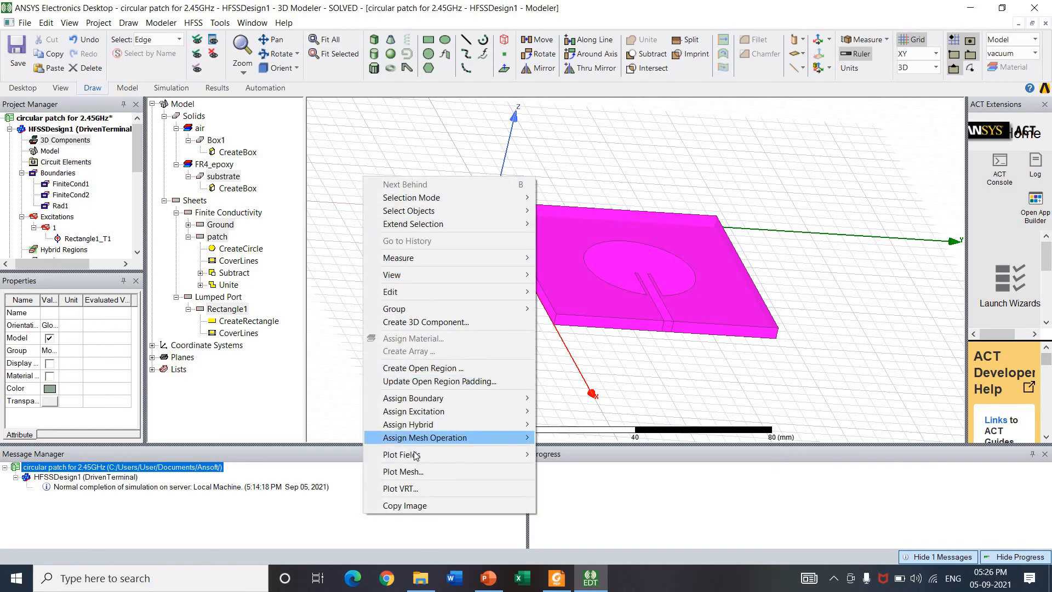
{"action": "mouse_move", "coordinate": [415, 455]}
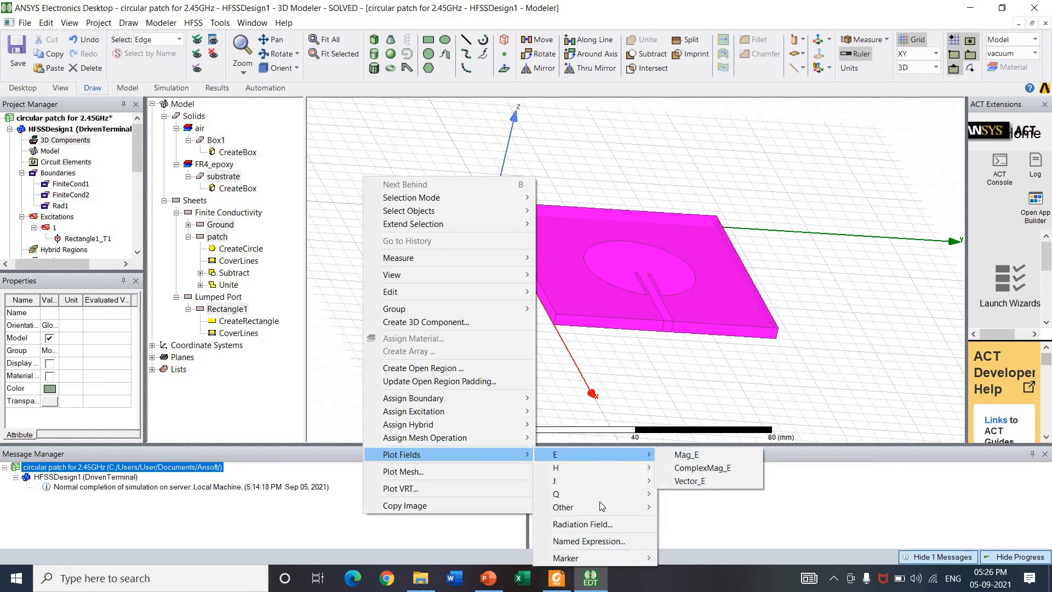
{"action": "left_click", "coordinate": [583, 523]}
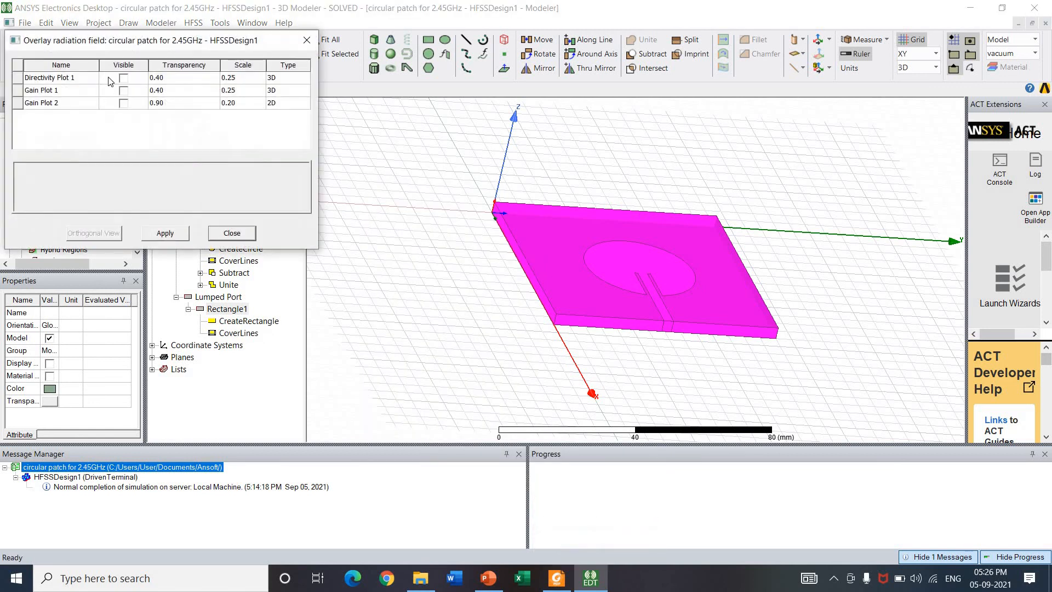
{"action": "left_click", "coordinate": [124, 92]}
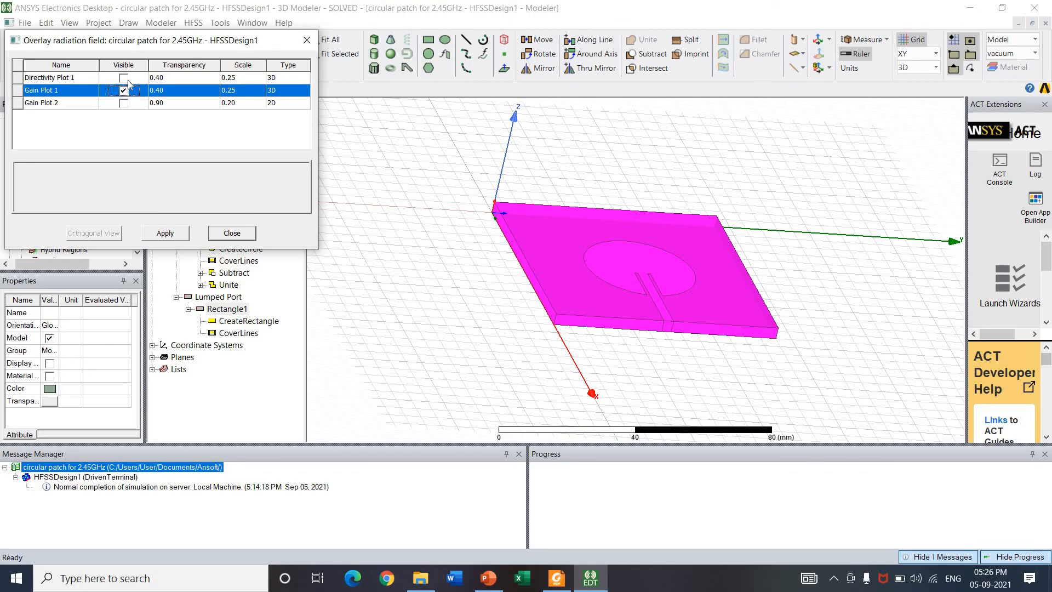
{"action": "left_click", "coordinate": [124, 92]}
{"action": "left_click", "coordinate": [124, 103]}
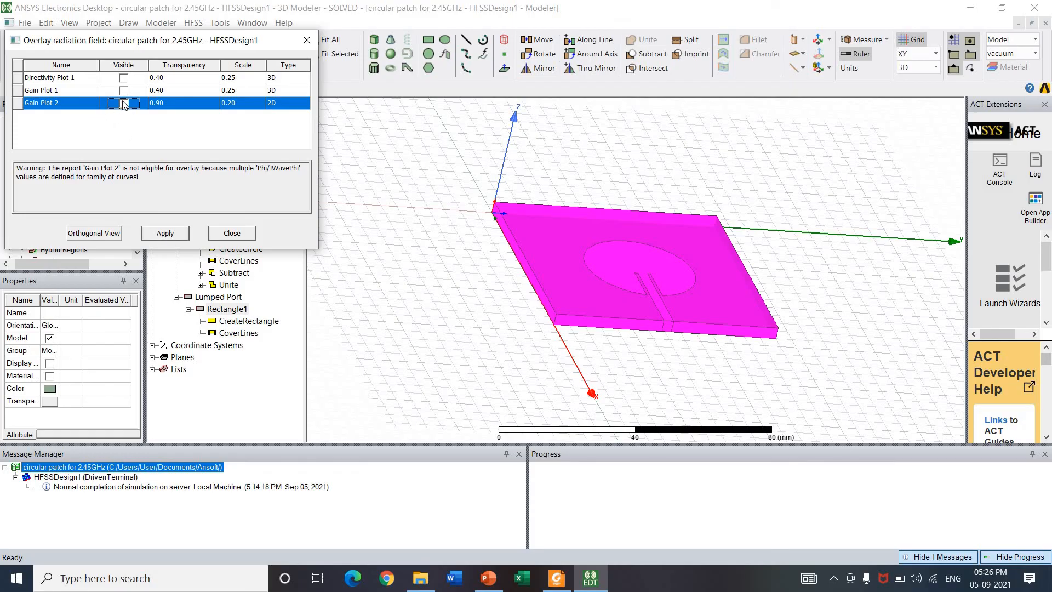
{"action": "left_click", "coordinate": [232, 233]}
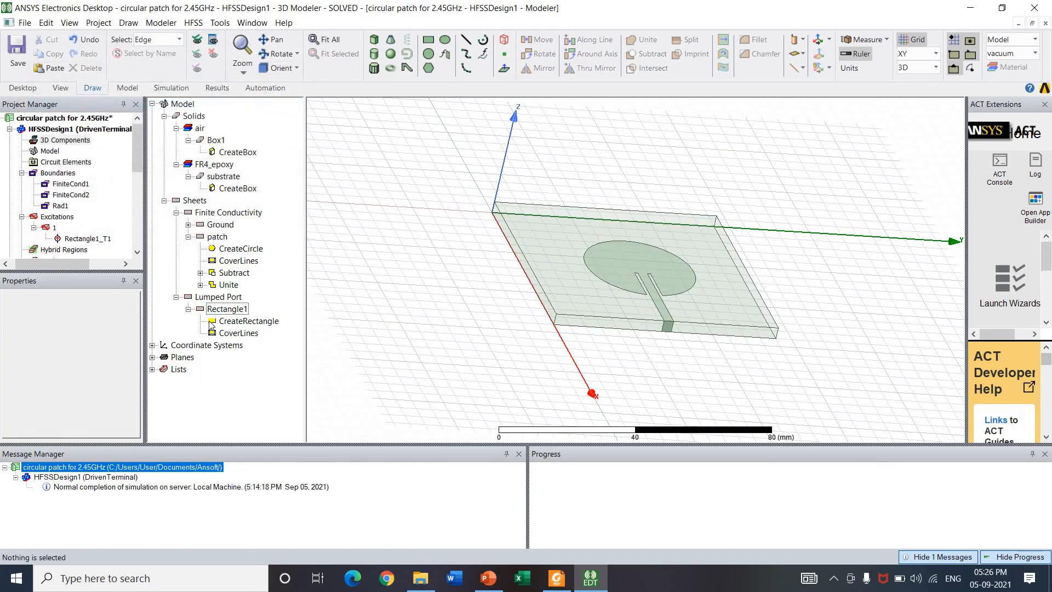
Step: Try to overlay the Gain Plot 2 radiation field again with no object selected
{"action": "right_click", "coordinate": [468, 273]}
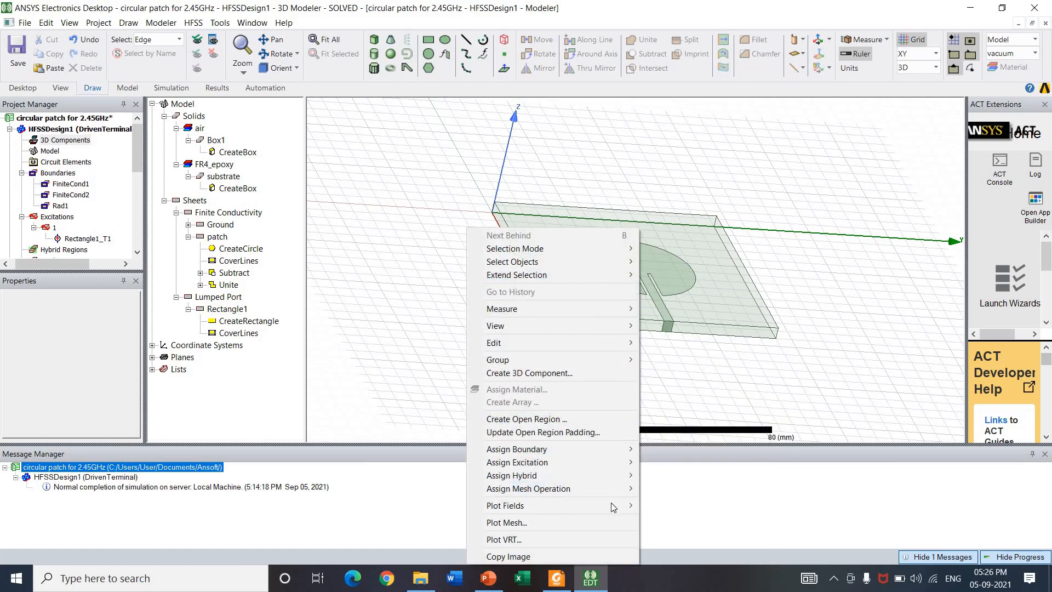
{"action": "mouse_move", "coordinate": [613, 505]}
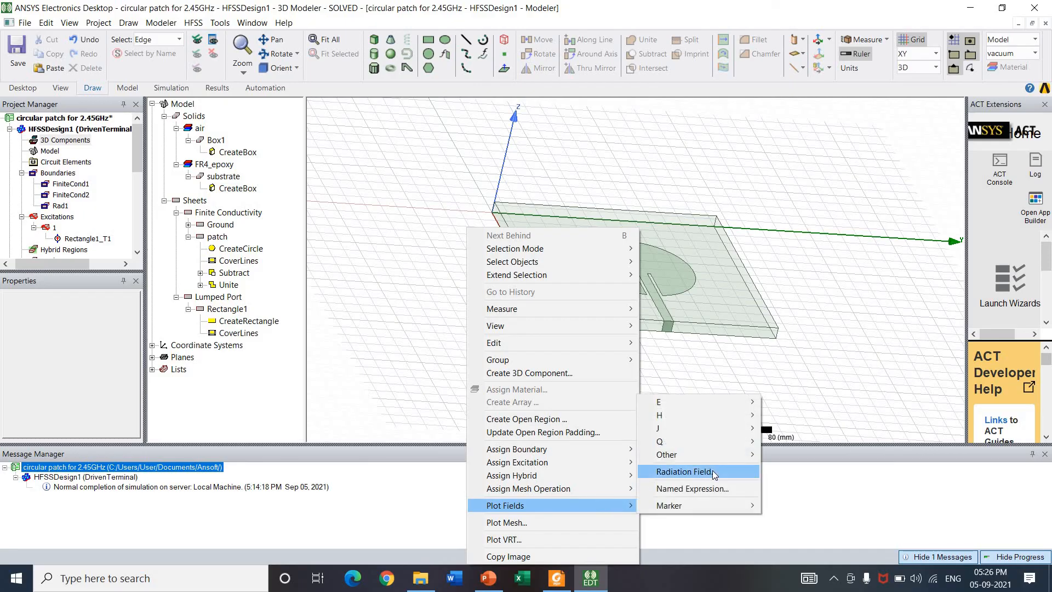
{"action": "left_click", "coordinate": [685, 471]}
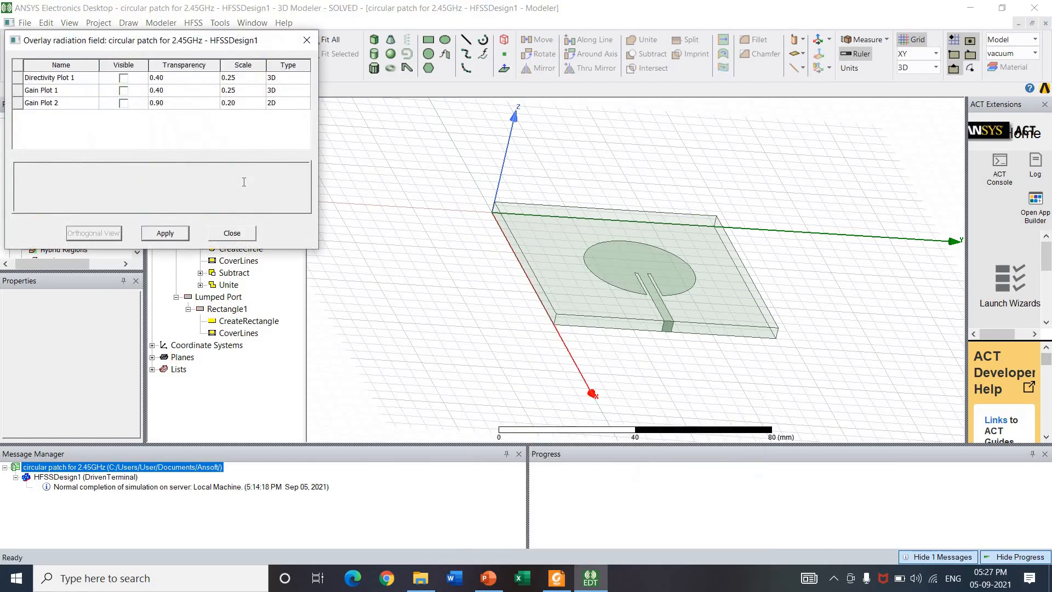
{"action": "left_click", "coordinate": [125, 104]}
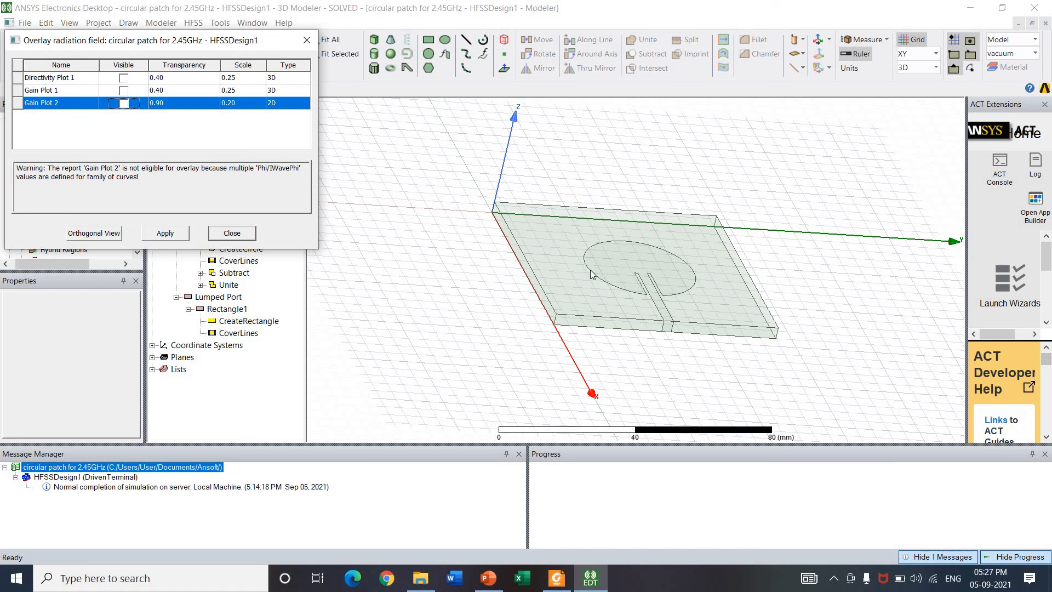
{"action": "left_click", "coordinate": [231, 234]}
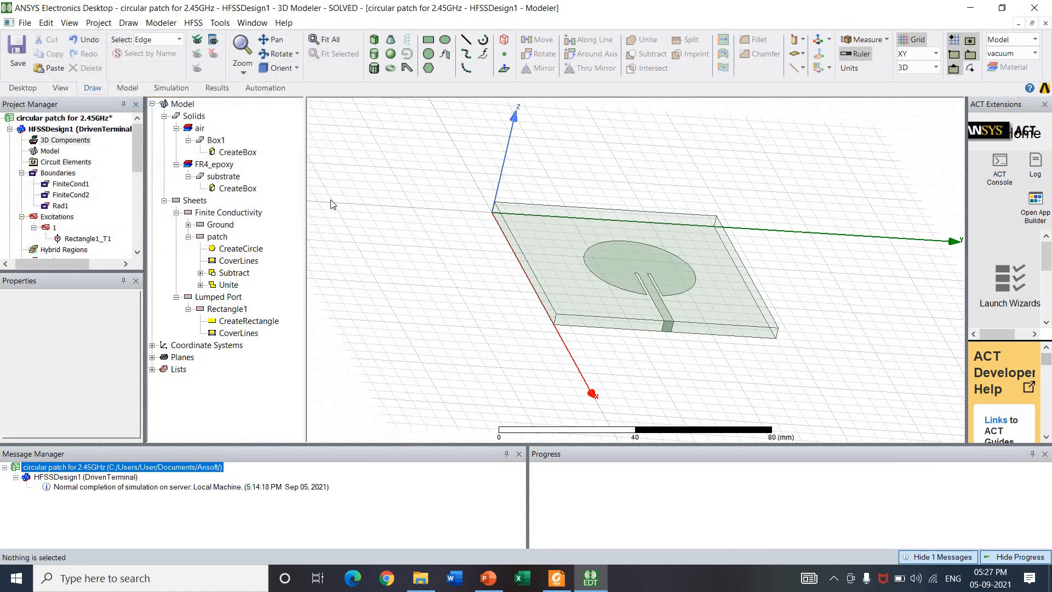
Step: Select the patch sheet and try to overlay the Gain Plot 2 radiation field from it
{"action": "left_click", "coordinate": [211, 236]}
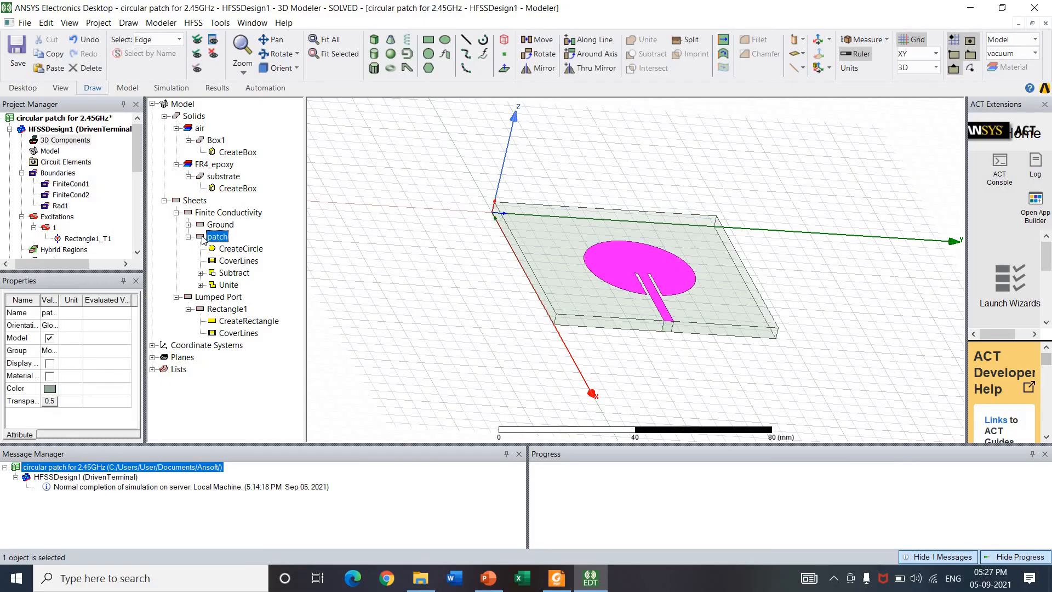
{"action": "right_click", "coordinate": [203, 239]}
{"action": "mouse_move", "coordinate": [356, 484]}
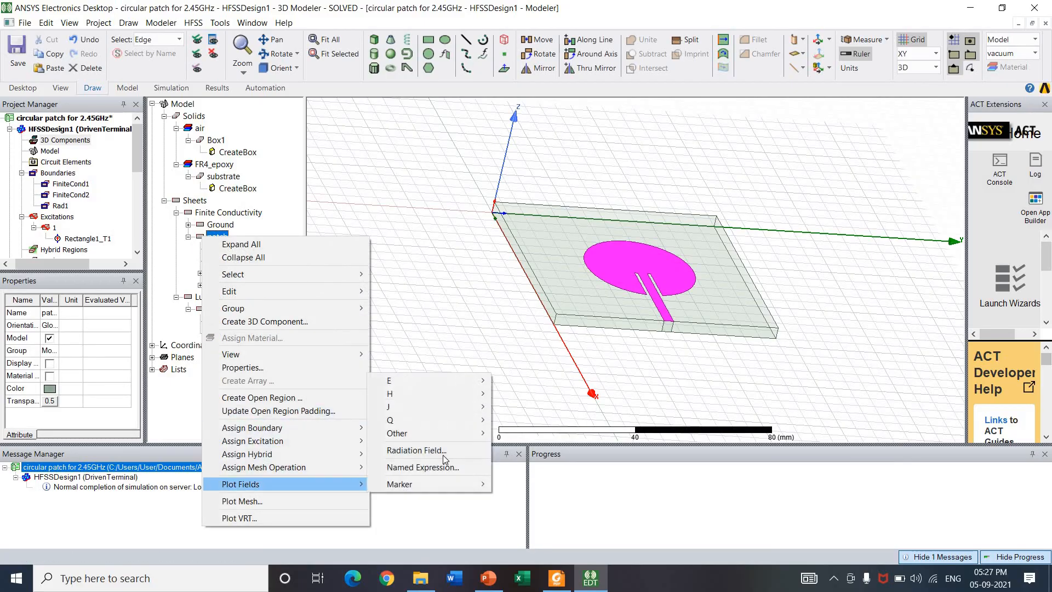
{"action": "left_click", "coordinate": [417, 450]}
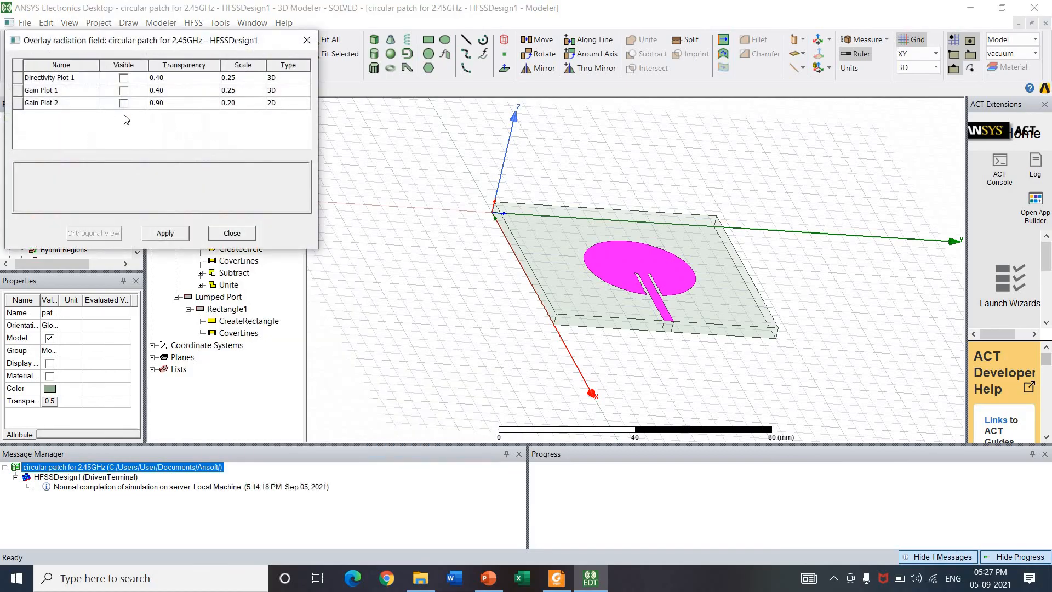
{"action": "left_click", "coordinate": [123, 104]}
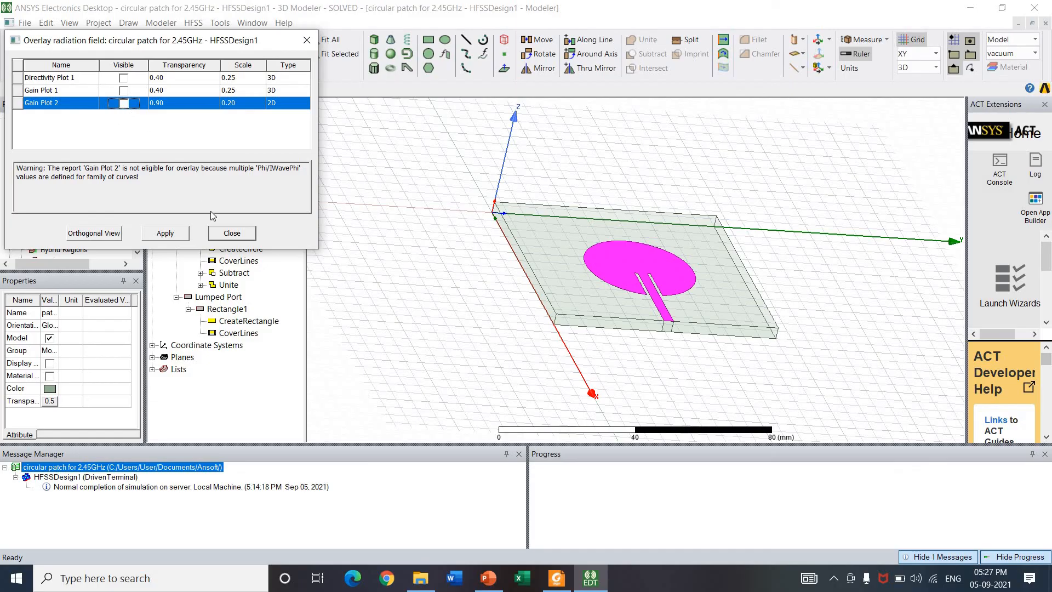
{"action": "left_click", "coordinate": [232, 234]}
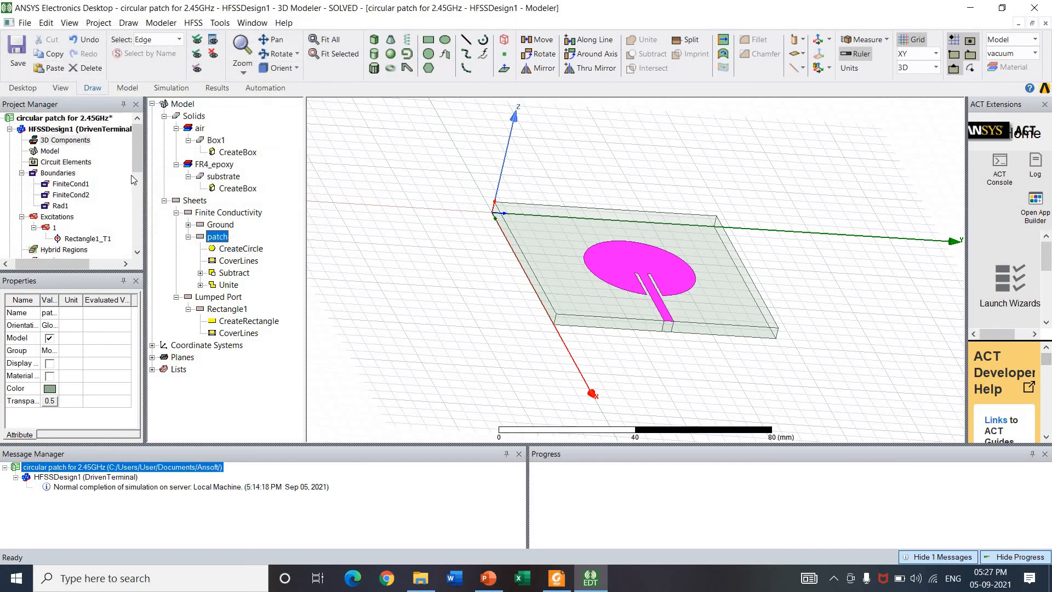
Step: Deselect the patch sheet, view Terminal S Parameter Plot 1 and return to the 3D model
{"action": "scroll", "coordinate": [140, 243], "scroll_direction": "down", "scroll_amount": 6}
{"action": "scroll", "coordinate": [140, 250], "scroll_direction": "down", "scroll_amount": 1}
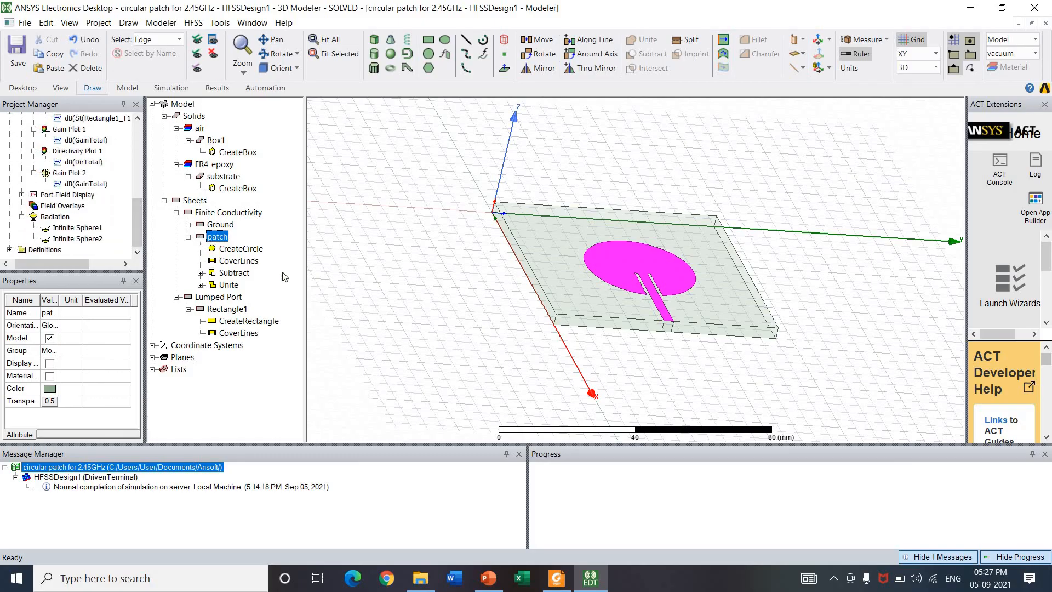
{"action": "left_click", "coordinate": [429, 274]}
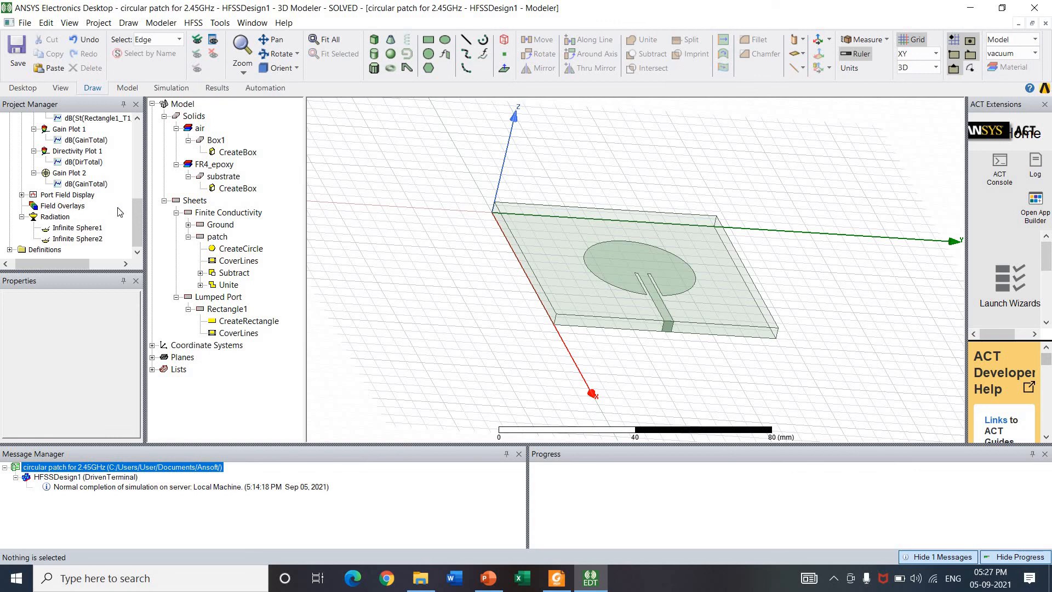
{"action": "left_click_drag", "start_coordinate": [136, 213], "coordinate": [135, 190]}
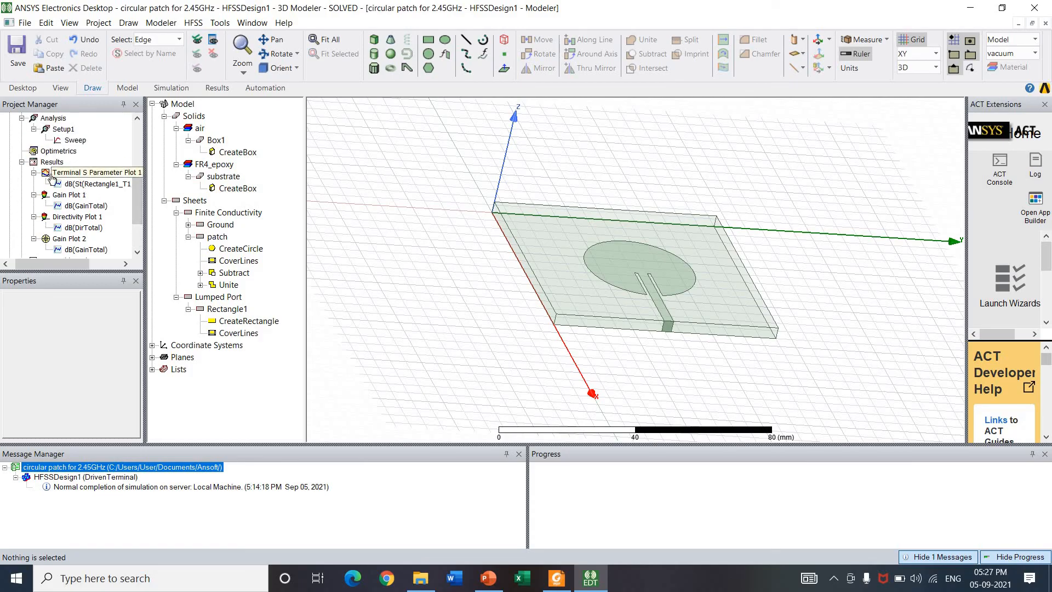
{"action": "double_click", "coordinate": [51, 173]}
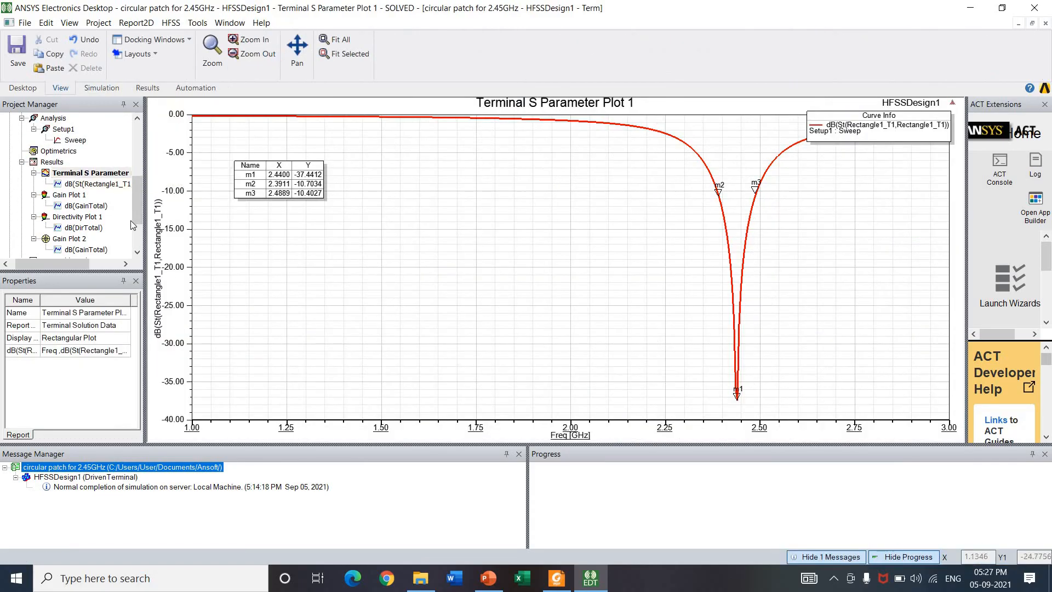
{"action": "scroll", "coordinate": [101, 159], "scroll_direction": "up", "scroll_amount": 6}
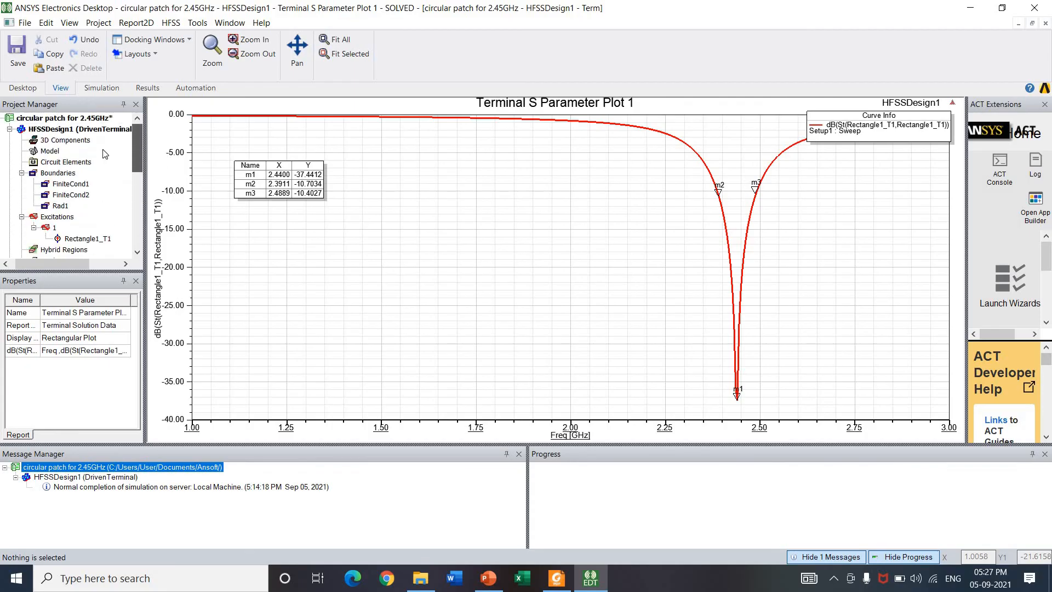
{"action": "double_click", "coordinate": [34, 153]}
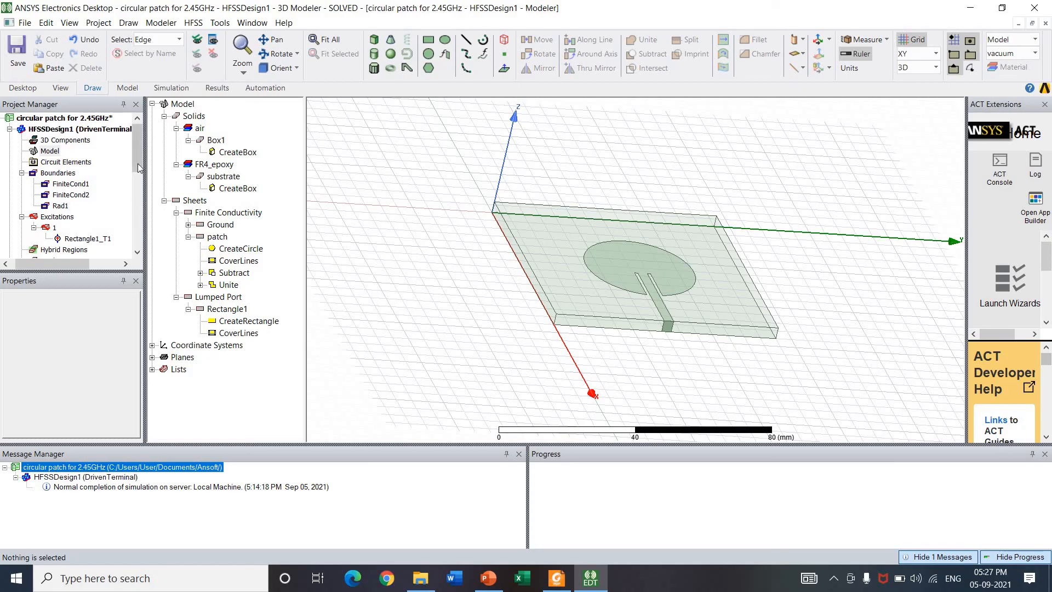
Step: Review the result plots in turn: Terminal S Parameter Plot 1, Gain Plot 1, Directivity Plot 1 and the 2D radiation pattern Gain Plot 2
{"action": "scroll", "coordinate": [135, 221], "scroll_direction": "down", "scroll_amount": 5}
{"action": "double_click", "coordinate": [49, 174]}
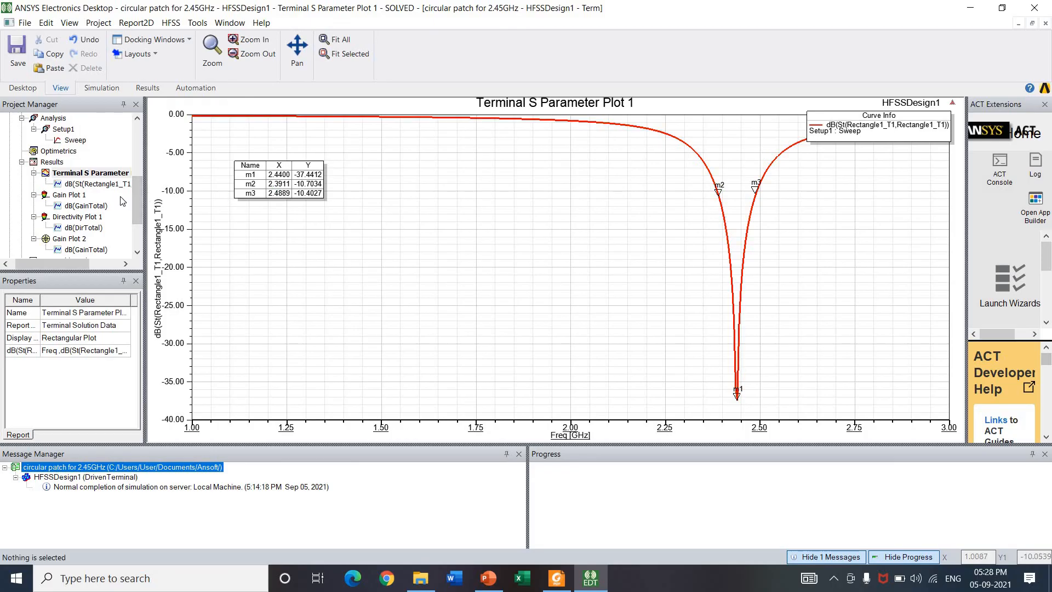
{"action": "double_click", "coordinate": [50, 198]}
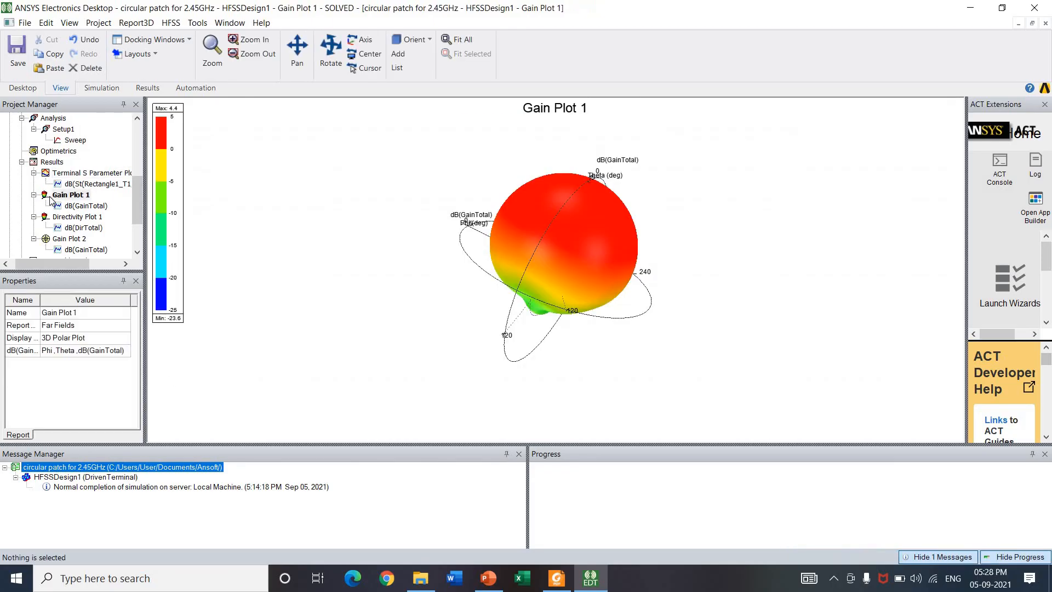
{"action": "double_click", "coordinate": [44, 222]}
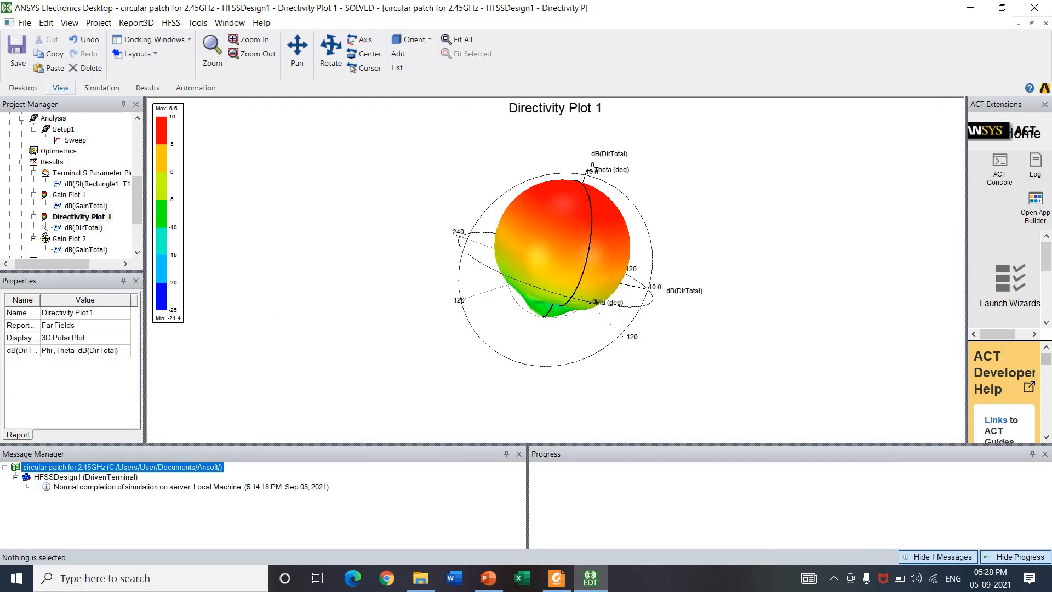
{"action": "double_click", "coordinate": [46, 241]}
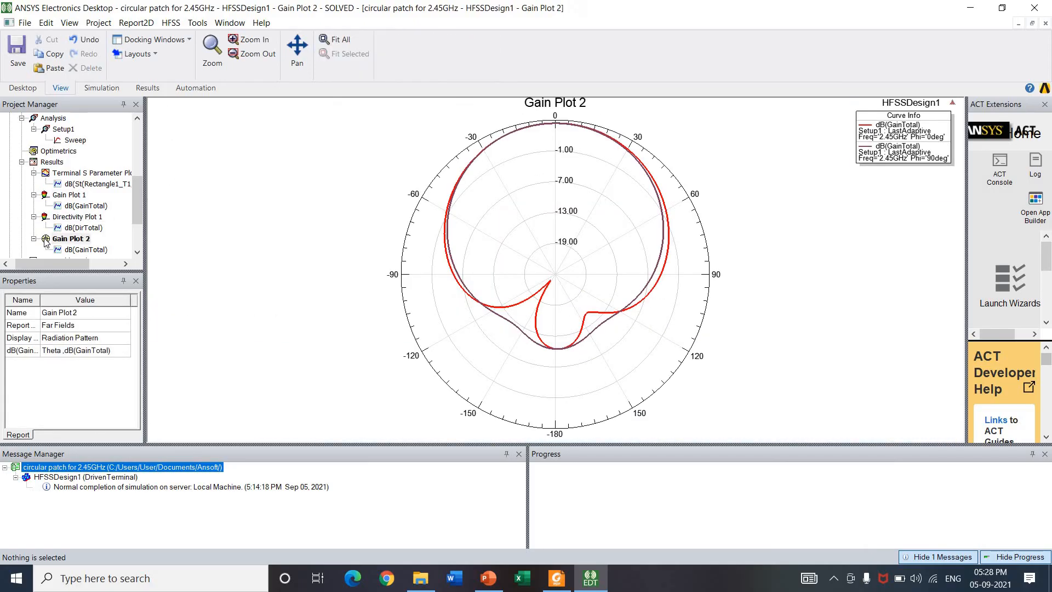